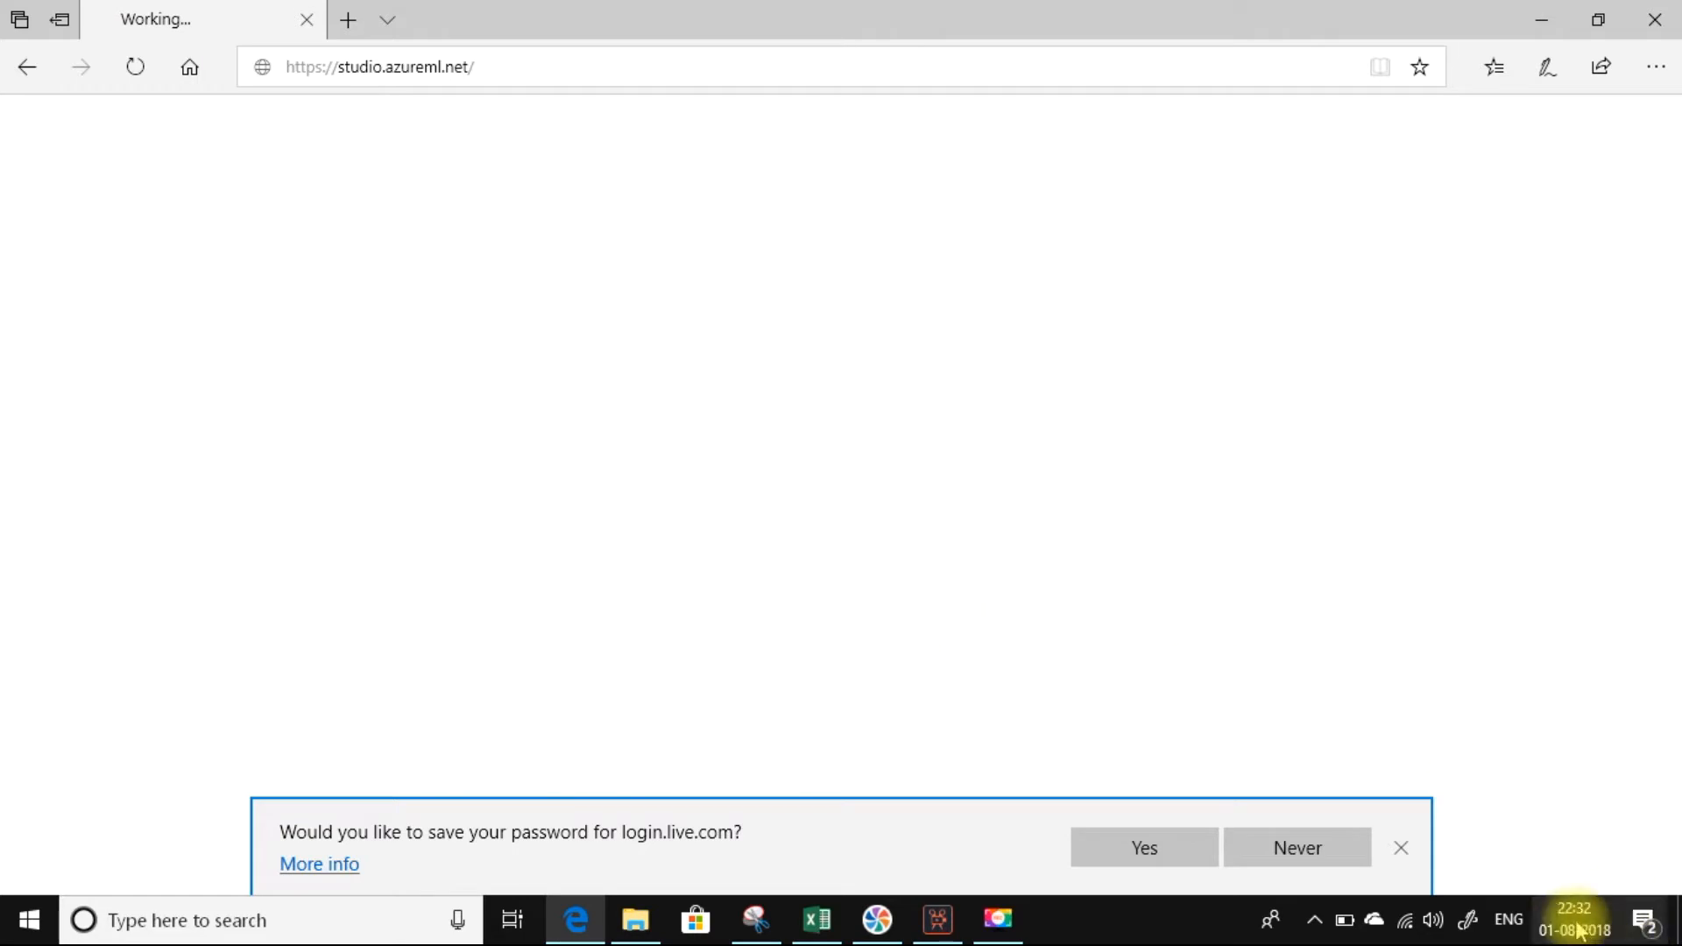
Dismiss the password-saving prompt and create a new blank experiment.
{"action": "left_click", "coordinate": [1401, 848]}
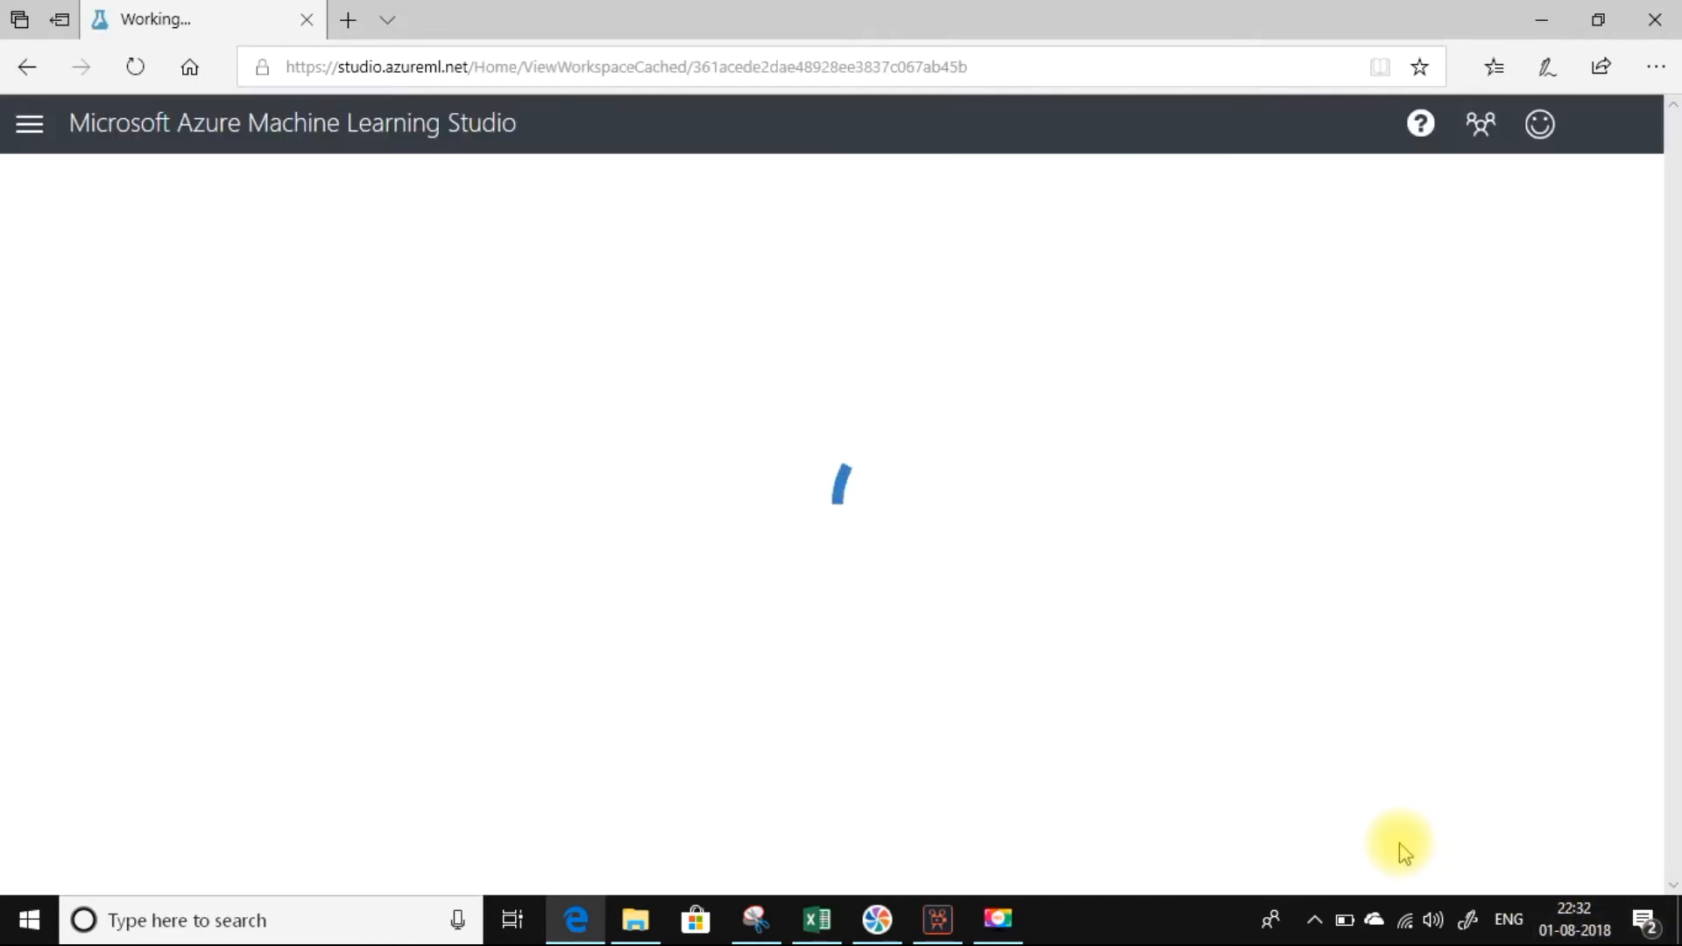
{"action": "key", "text": "super+s"}
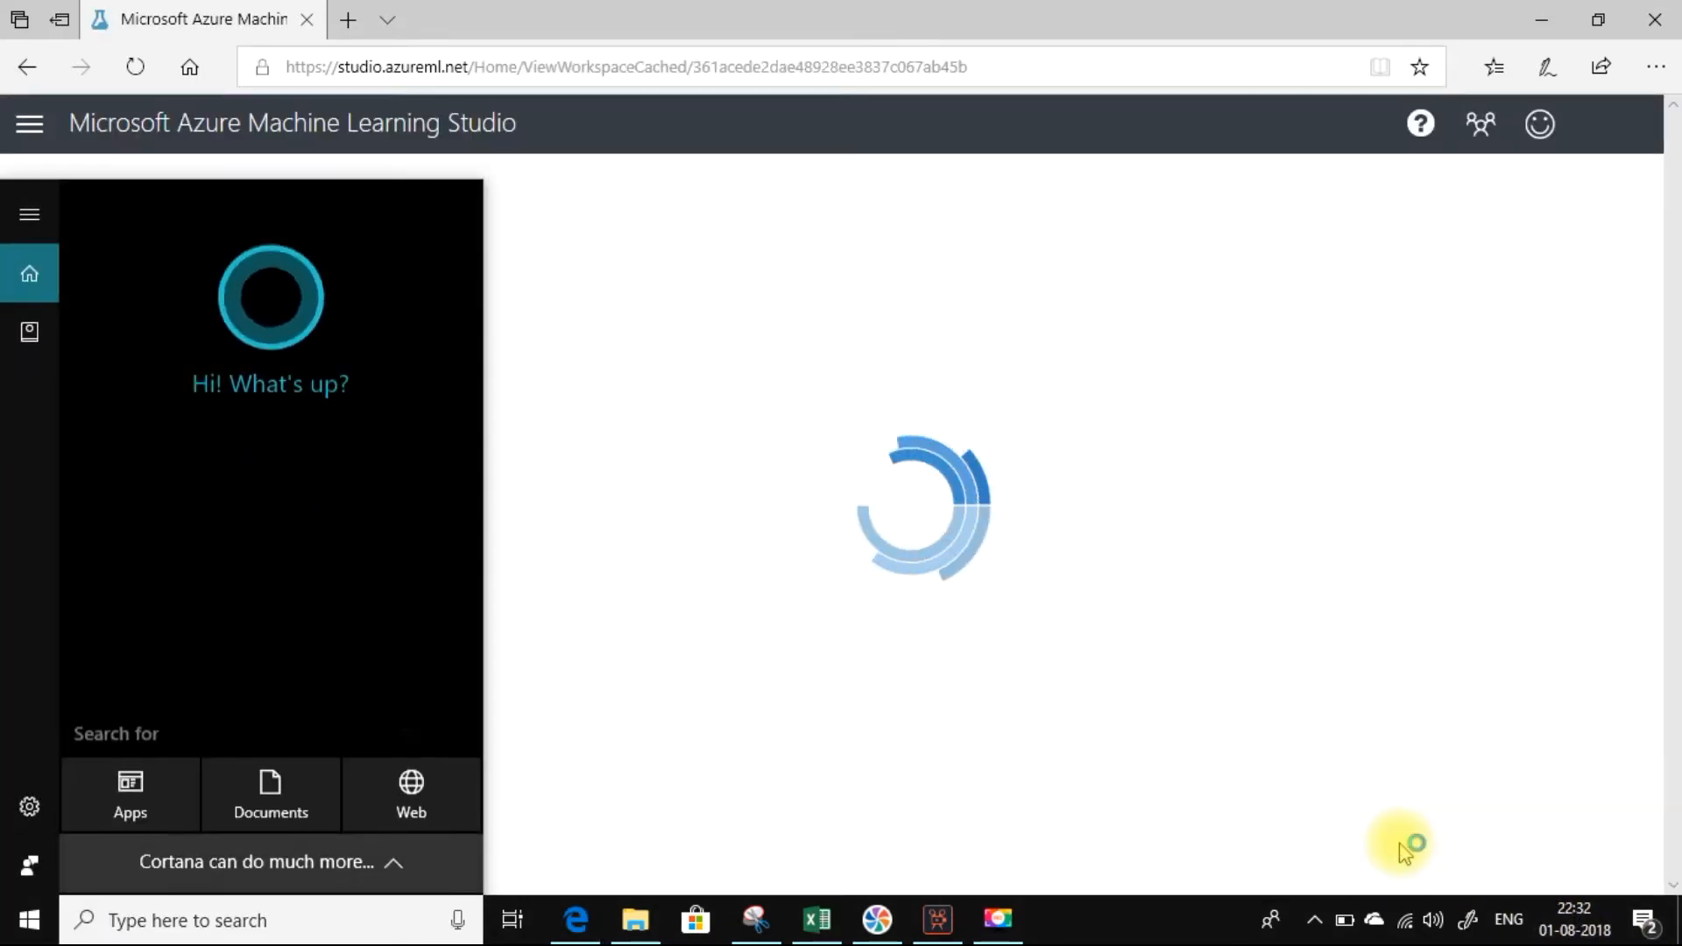
{"action": "left_click", "coordinate": [1289, 613]}
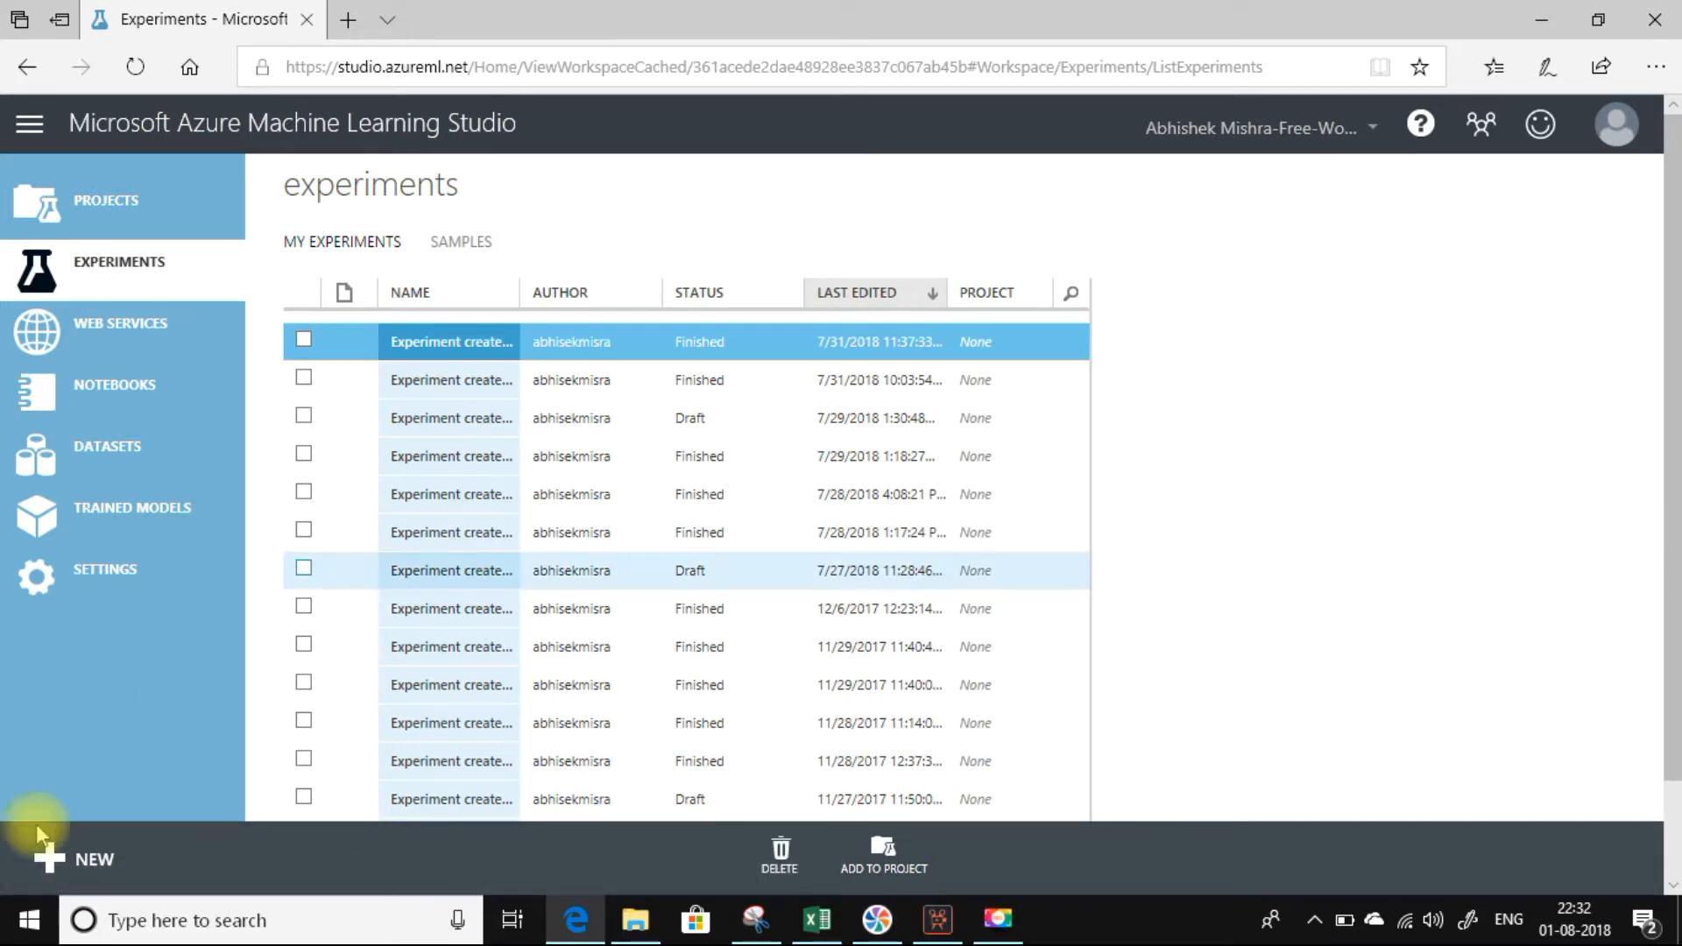
{"action": "left_click", "coordinate": [70, 859]}
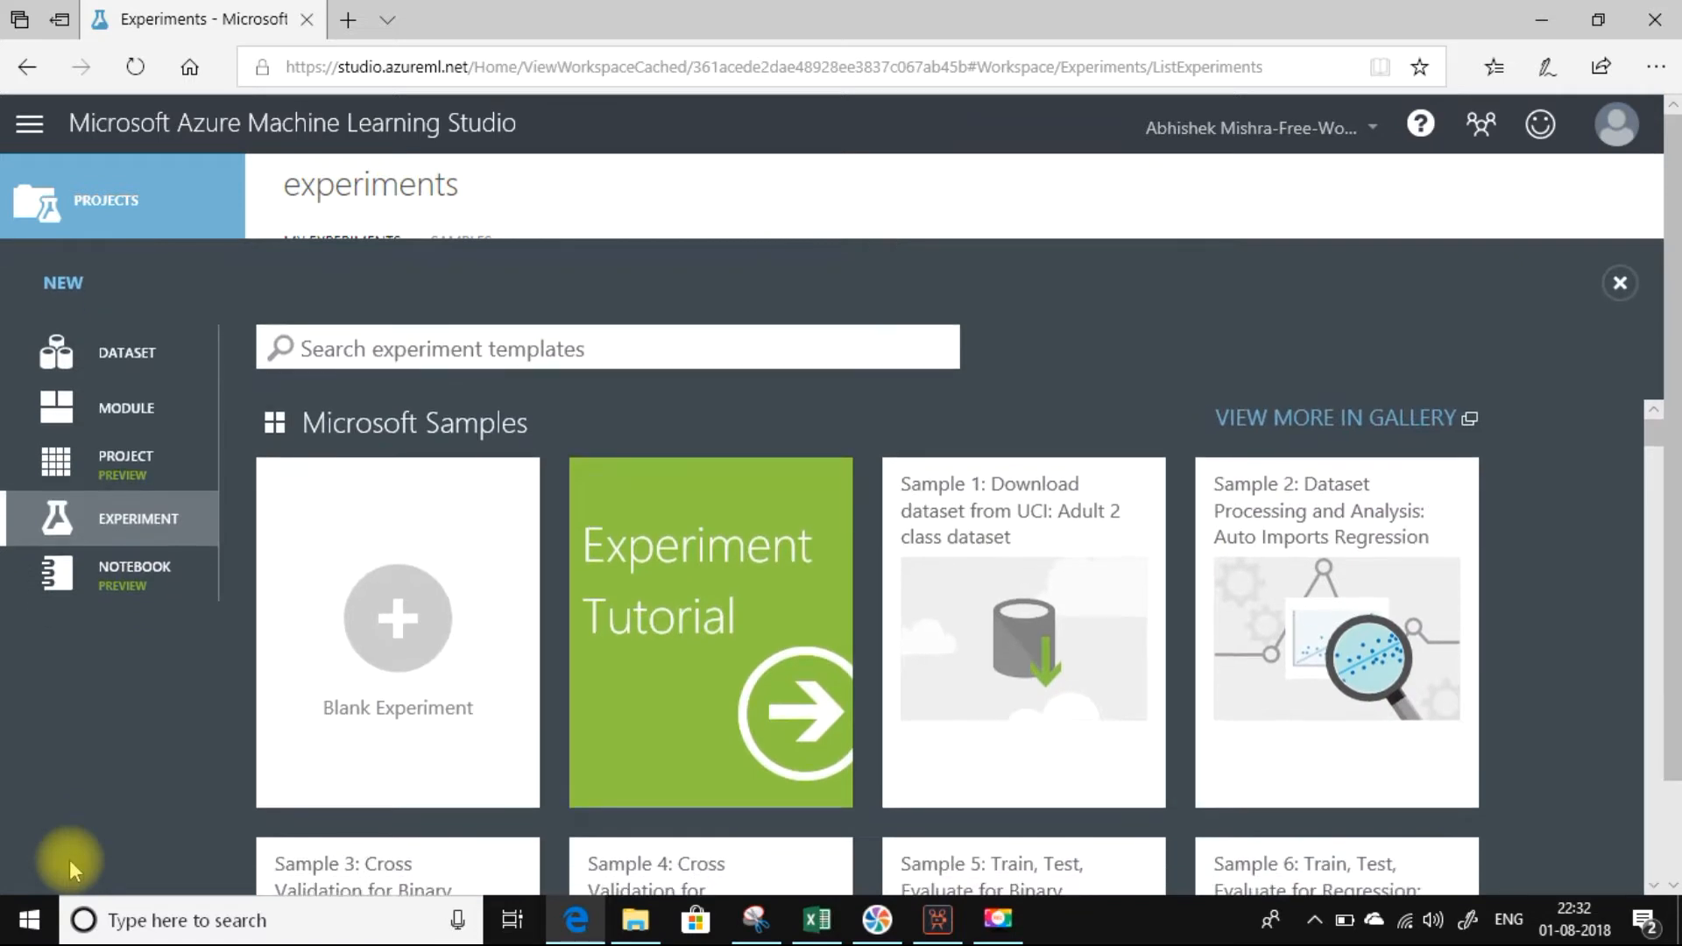
{"action": "left_click", "coordinate": [399, 624]}
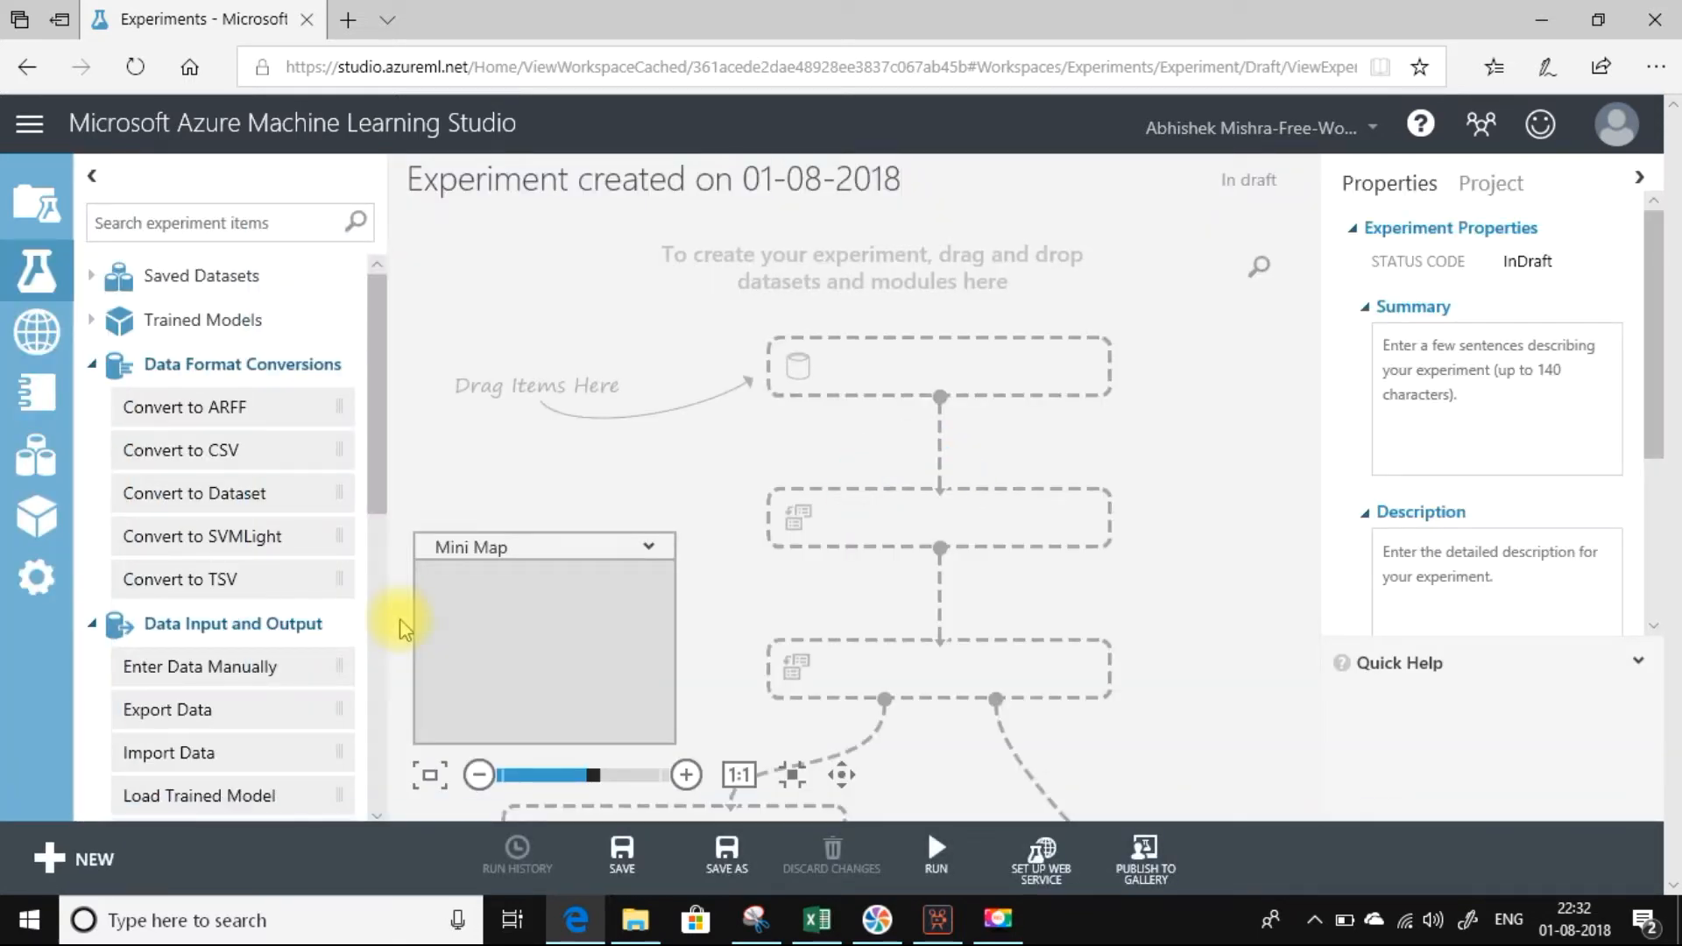
Rename the experiment as "Experiment On Exporting Data From Azure ML Studio".
{"action": "left_click_drag", "start_coordinate": [901, 180], "coordinate": [414, 197]}
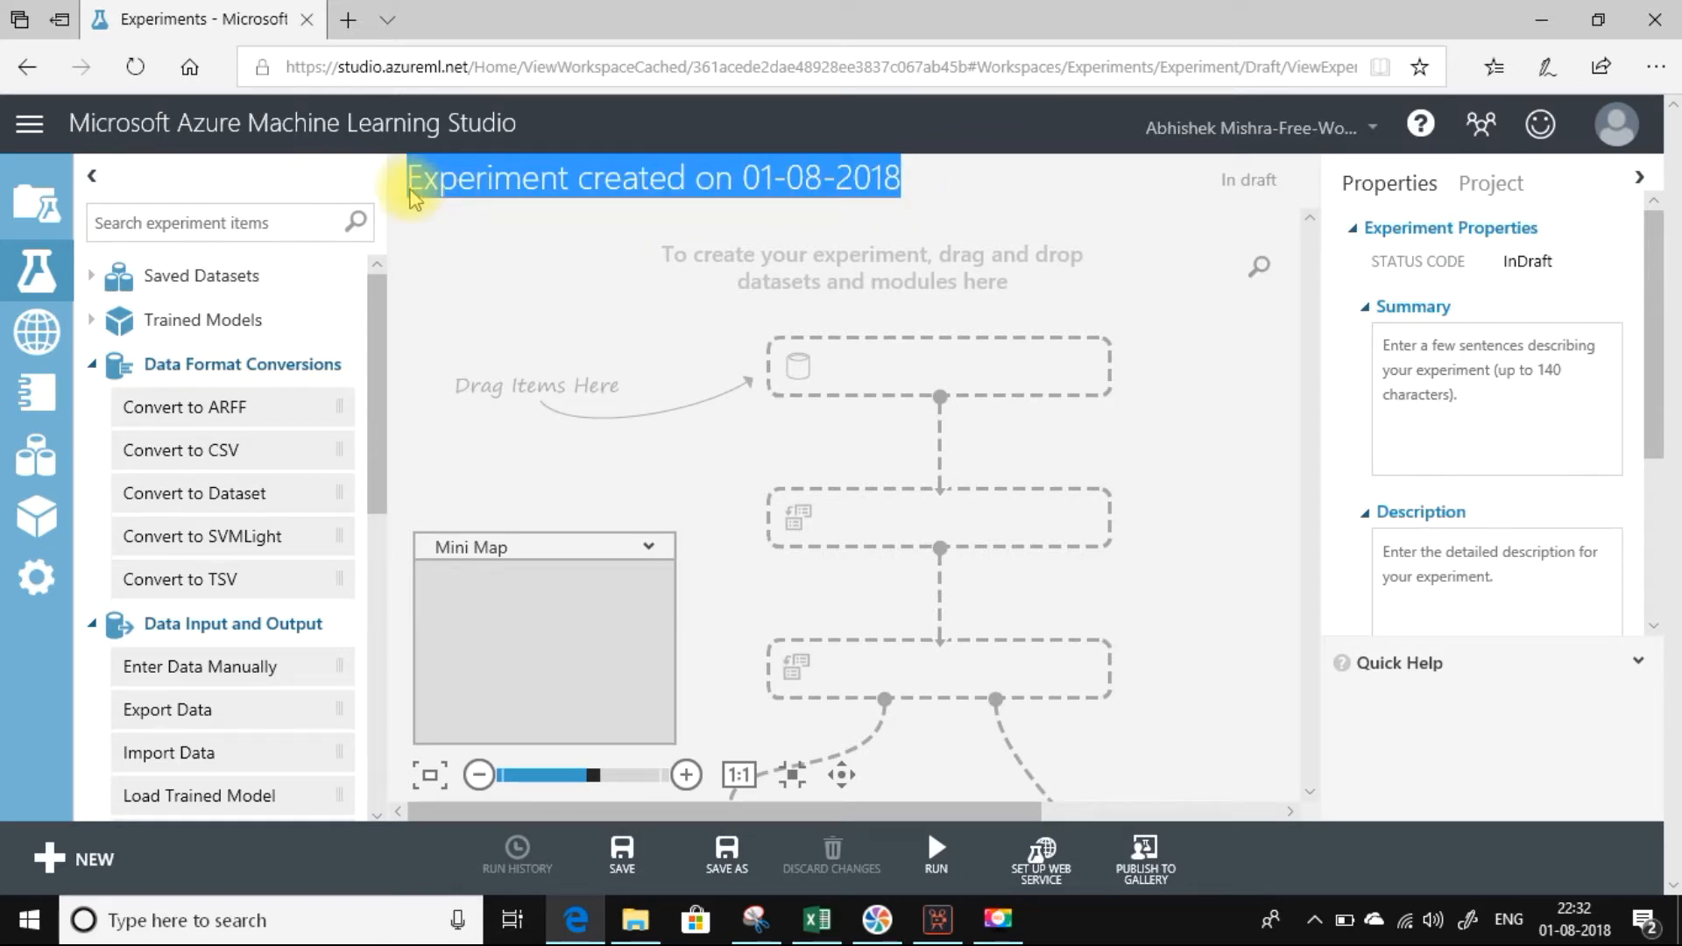
{"action": "type", "text": "E"}
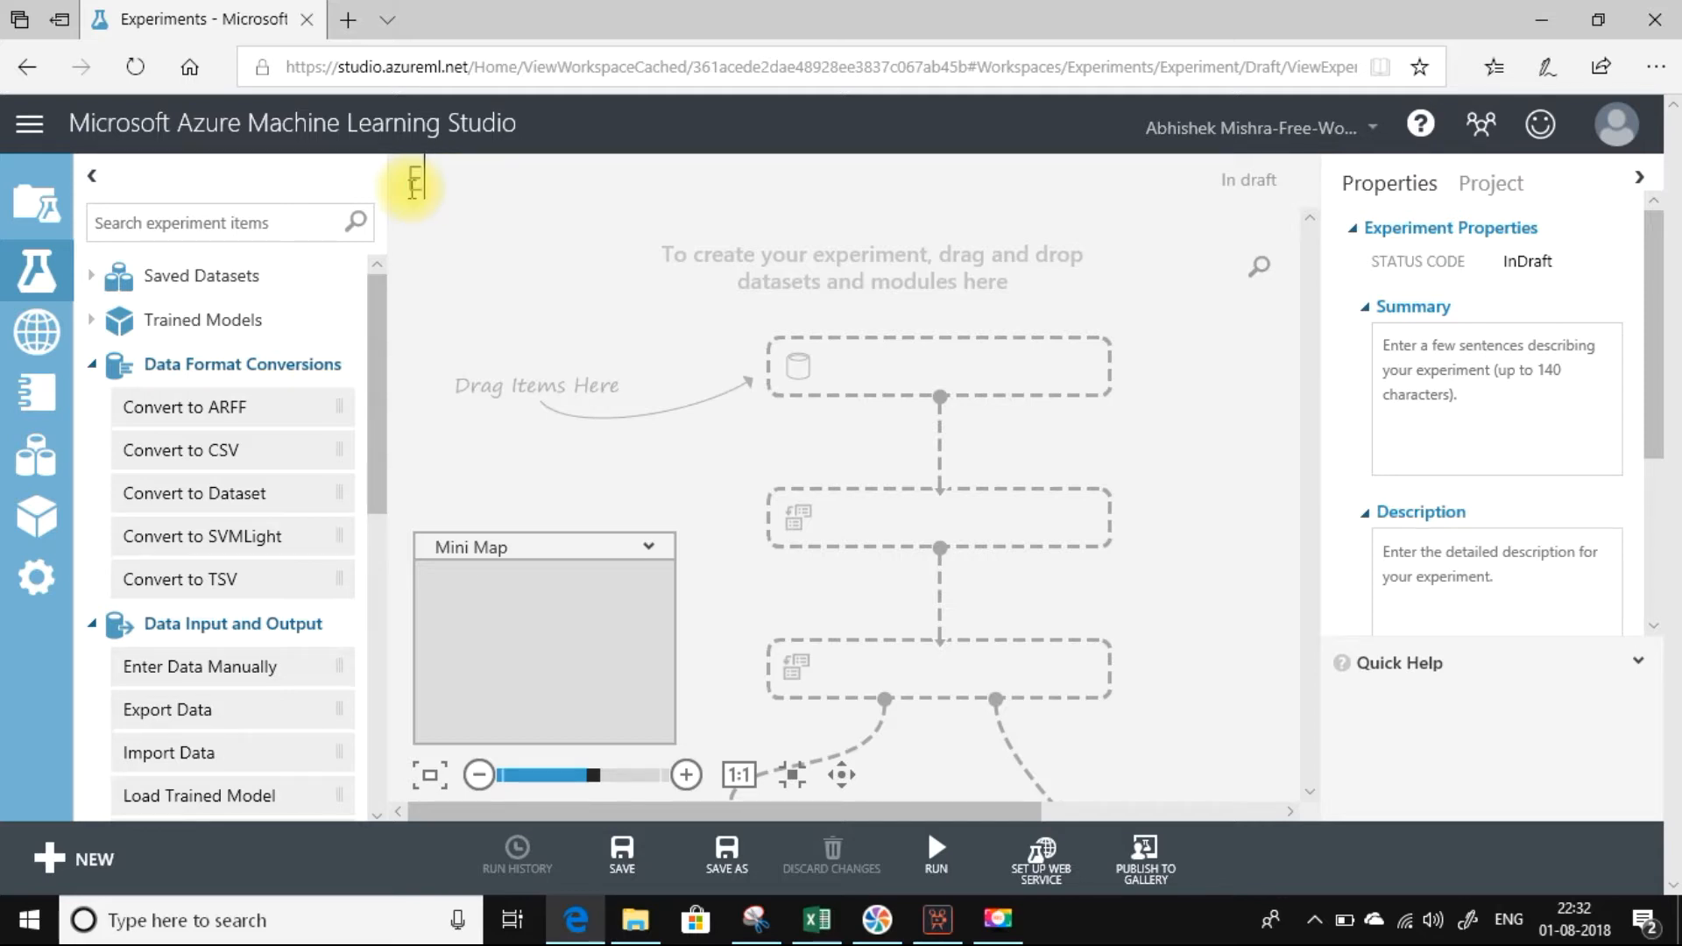
{"action": "type", "text": "xperiment O"}
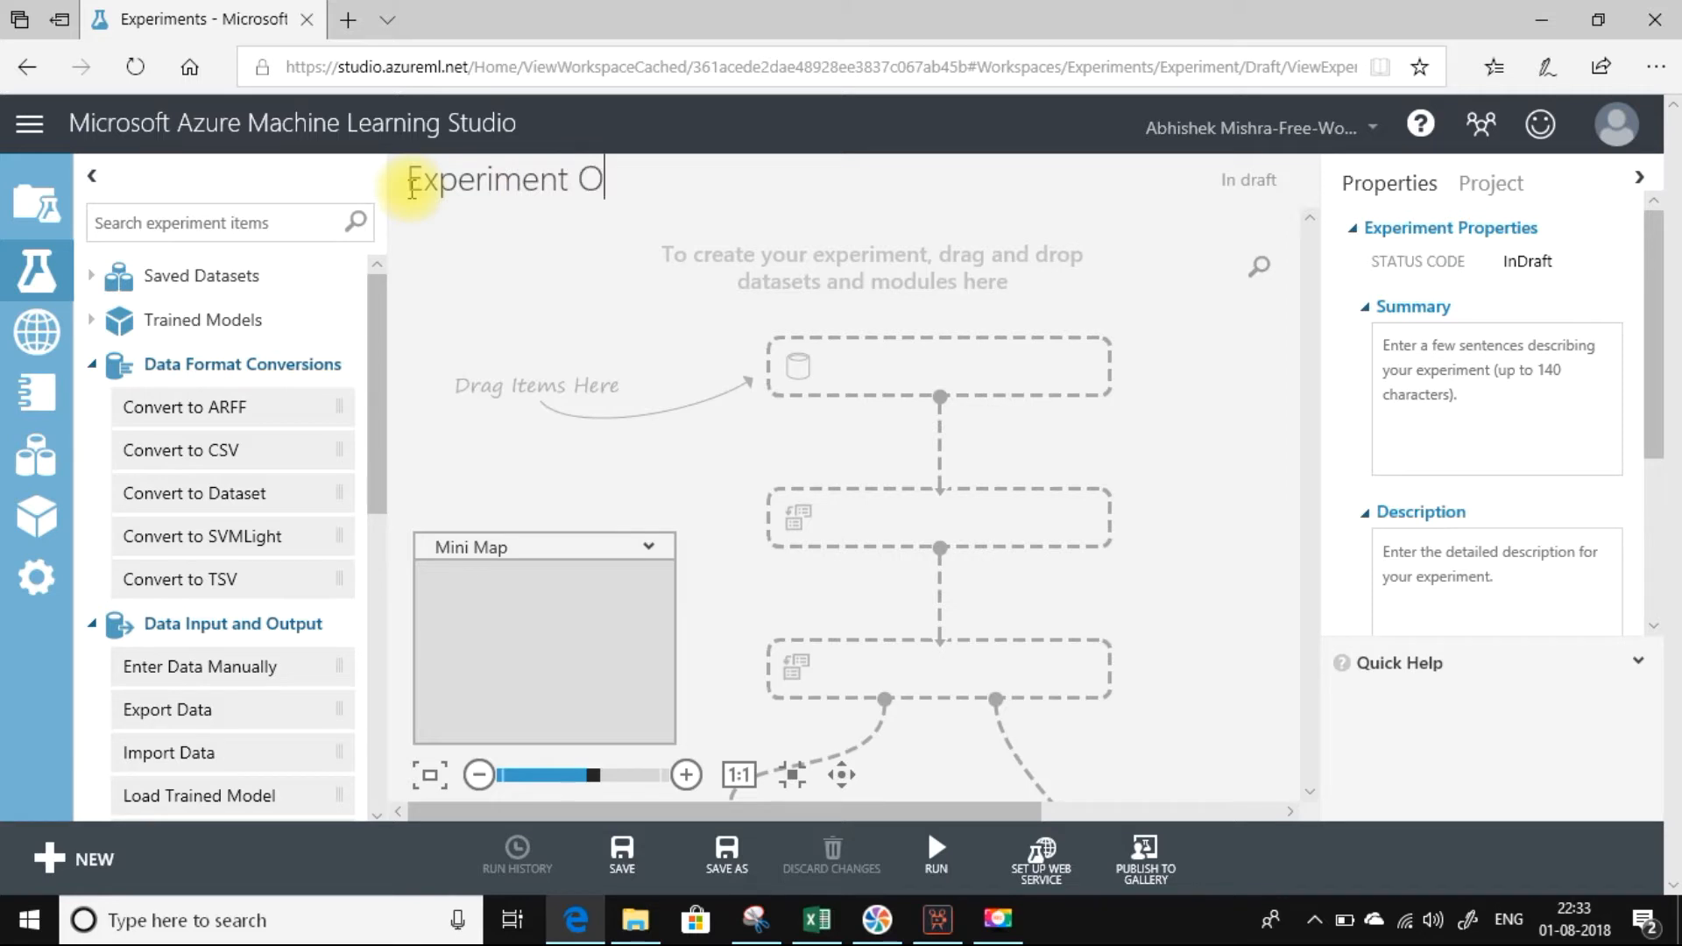
{"action": "type", "text": "n Exporting Data "}
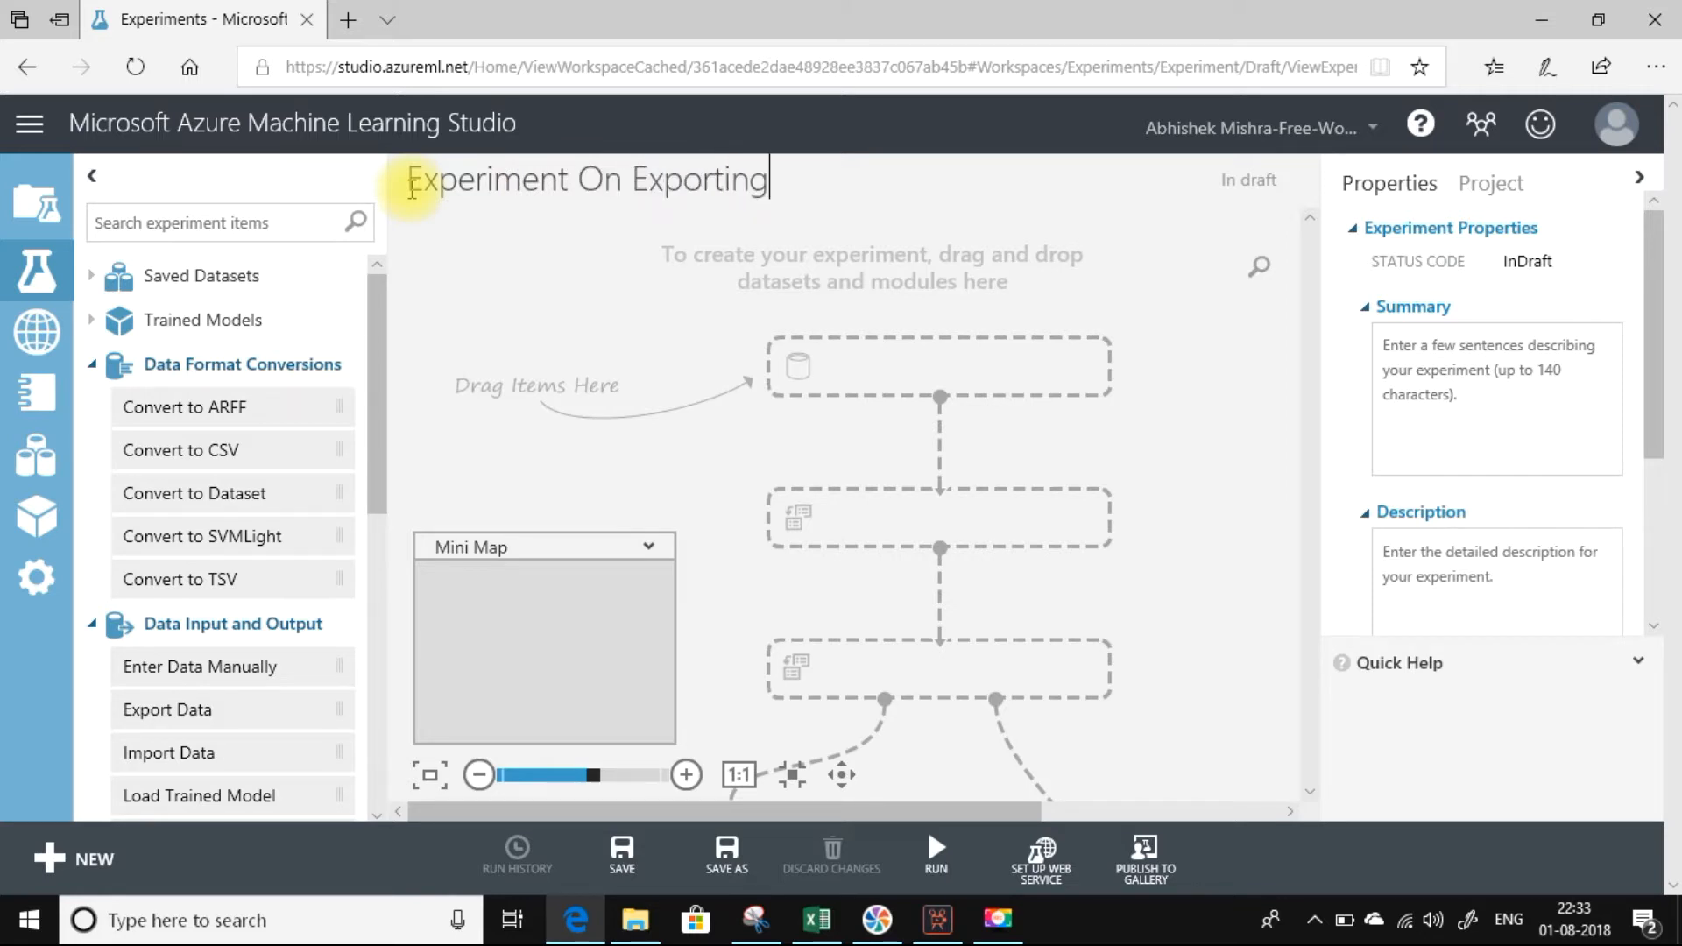
{"action": "type", "text": "From Azure ML Studio"}
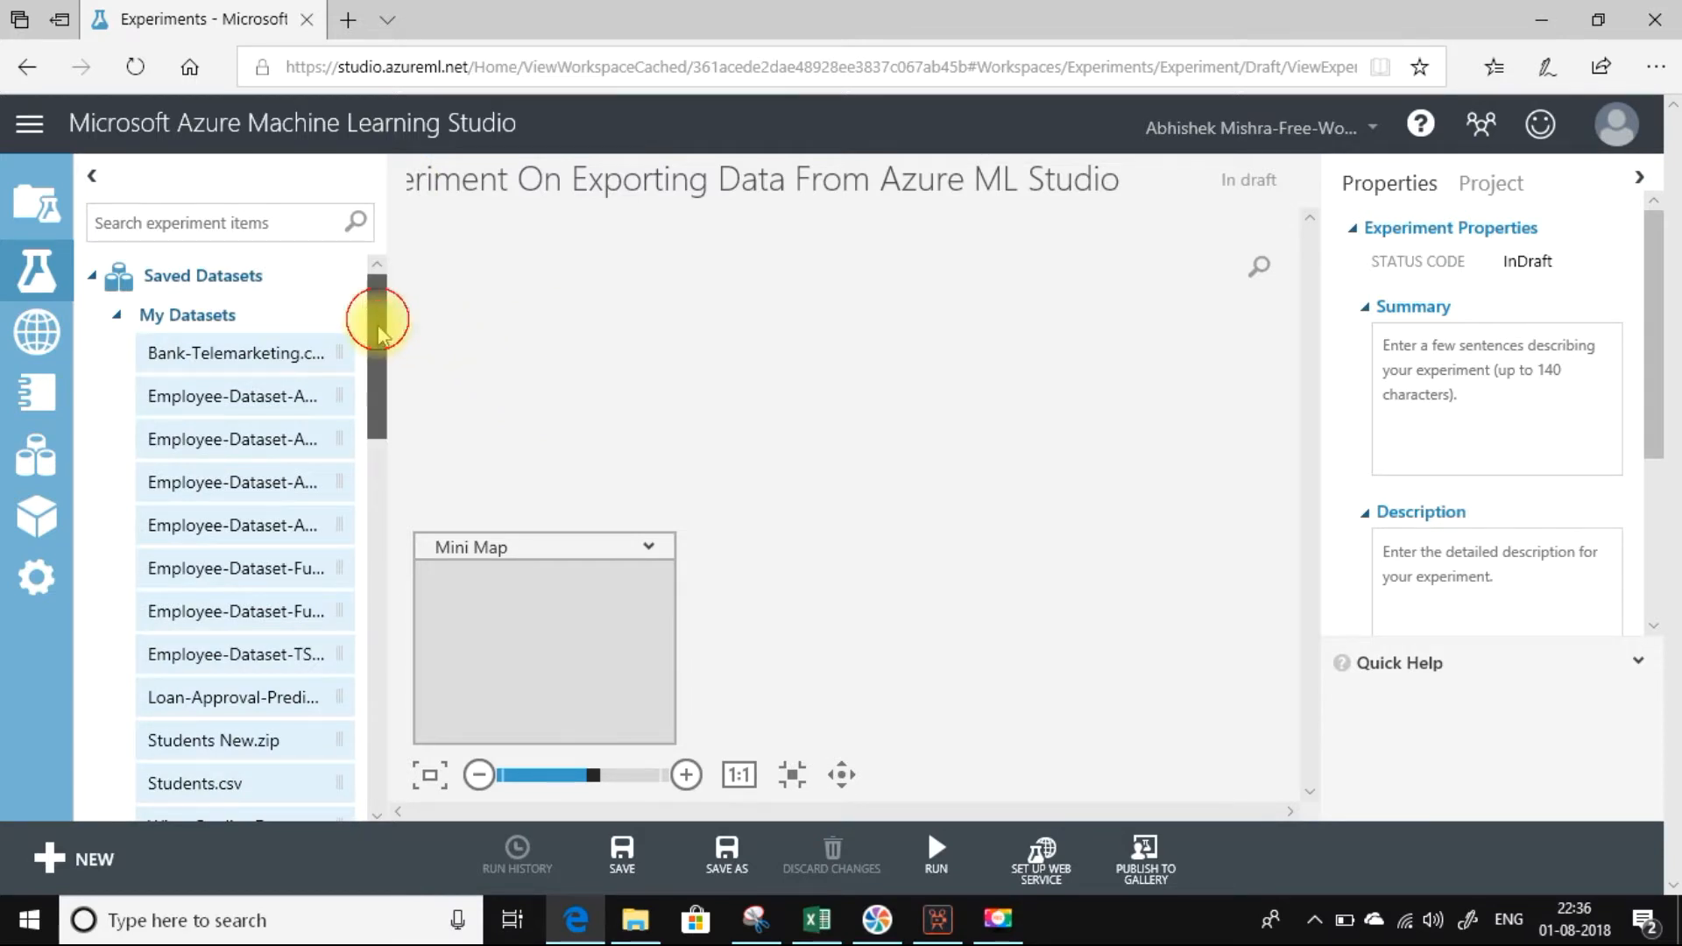
Place the Students.csv saved dataset near the top of the experiment canvas.
{"action": "left_click_drag", "start_coordinate": [377, 319], "coordinate": [376, 375]}
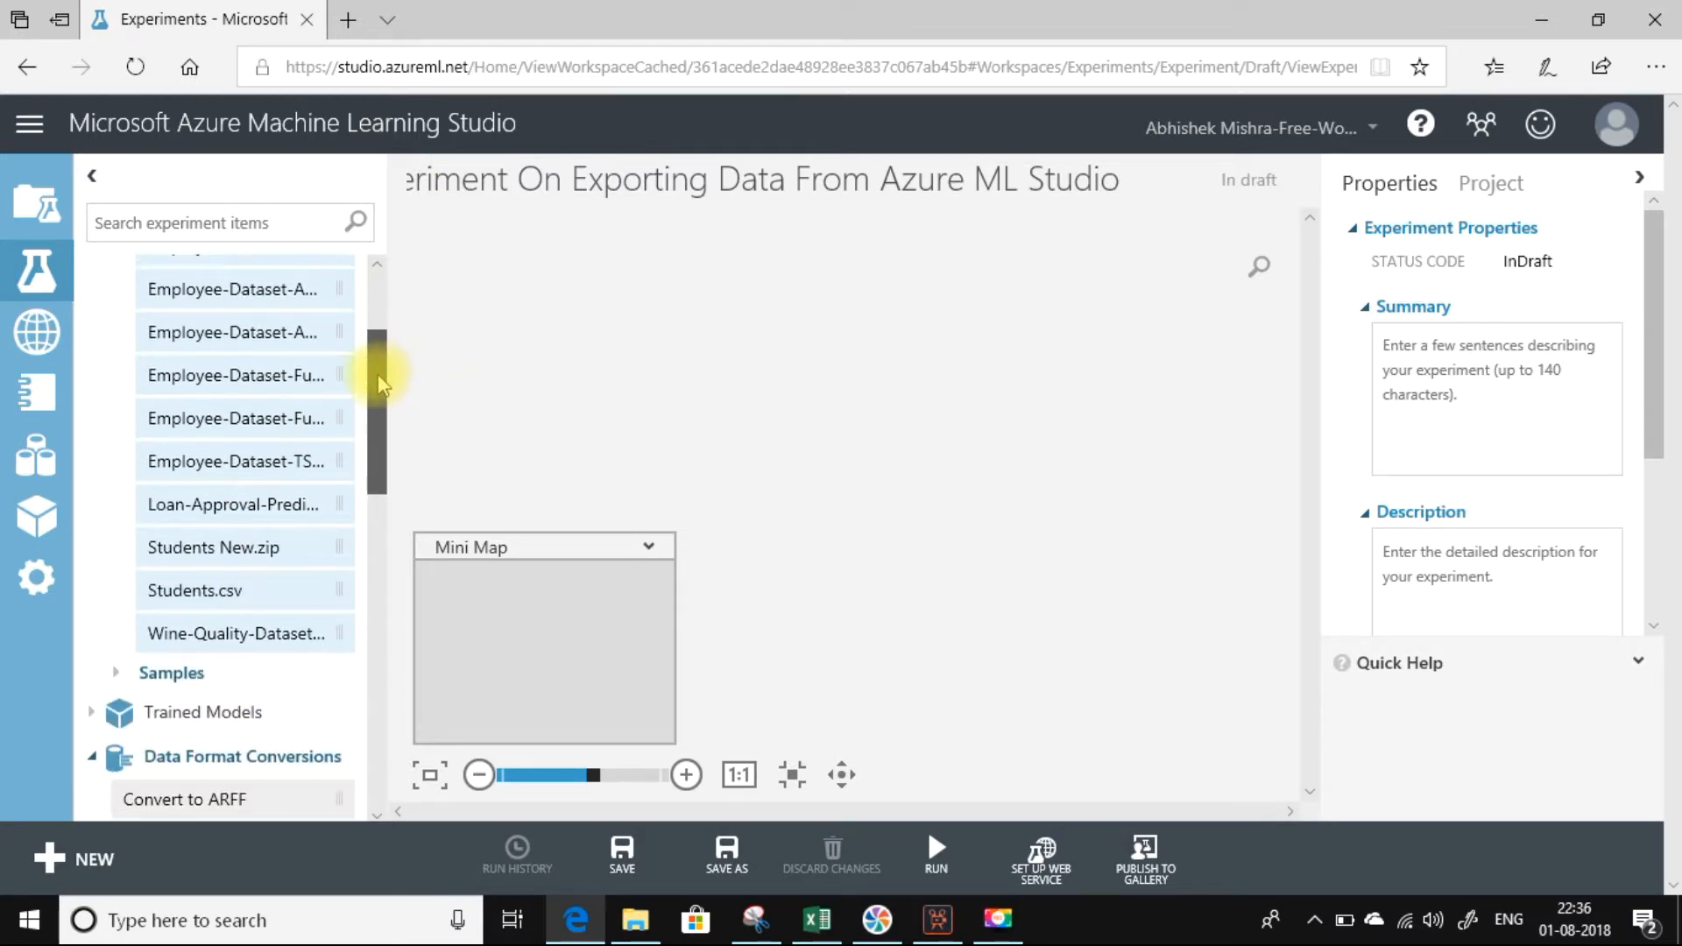
{"action": "left_click", "coordinate": [198, 594]}
{"action": "left_click_drag", "start_coordinate": [198, 594], "coordinate": [824, 308]}
Add an Export Data module below Students.csv and connect the dataset's output to its input.
{"action": "left_click_drag", "start_coordinate": [379, 368], "coordinate": [372, 524]}
{"action": "left_click_drag", "start_coordinate": [158, 582], "coordinate": [834, 441]}
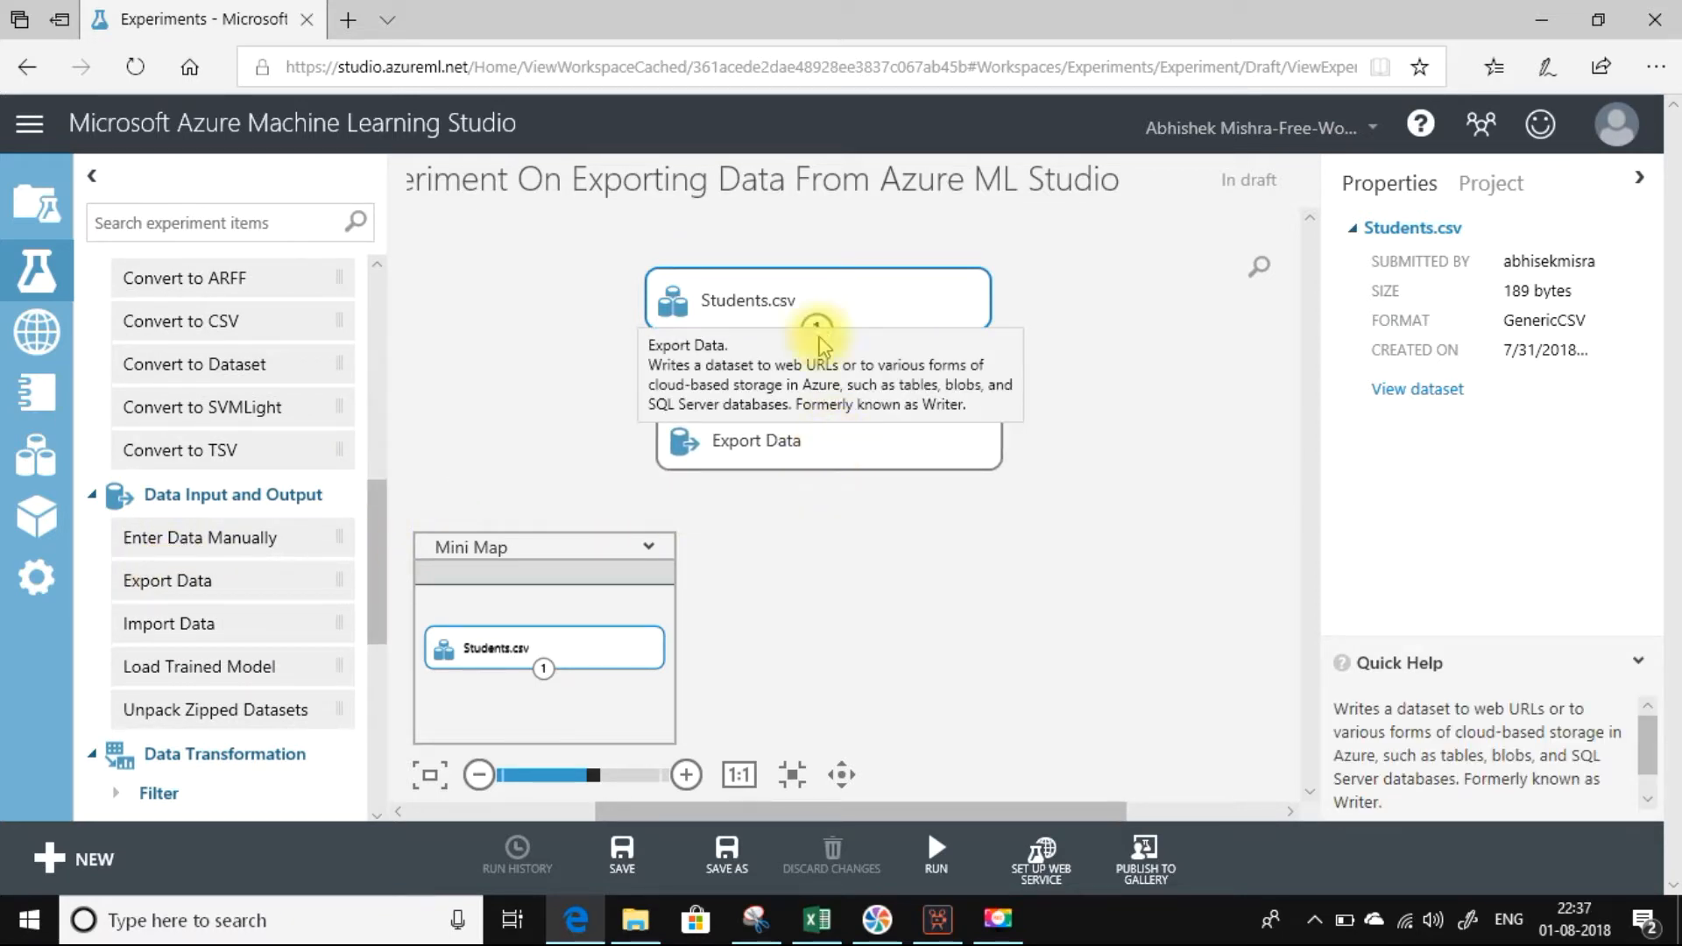
{"action": "left_click_drag", "start_coordinate": [815, 331], "coordinate": [828, 409]}
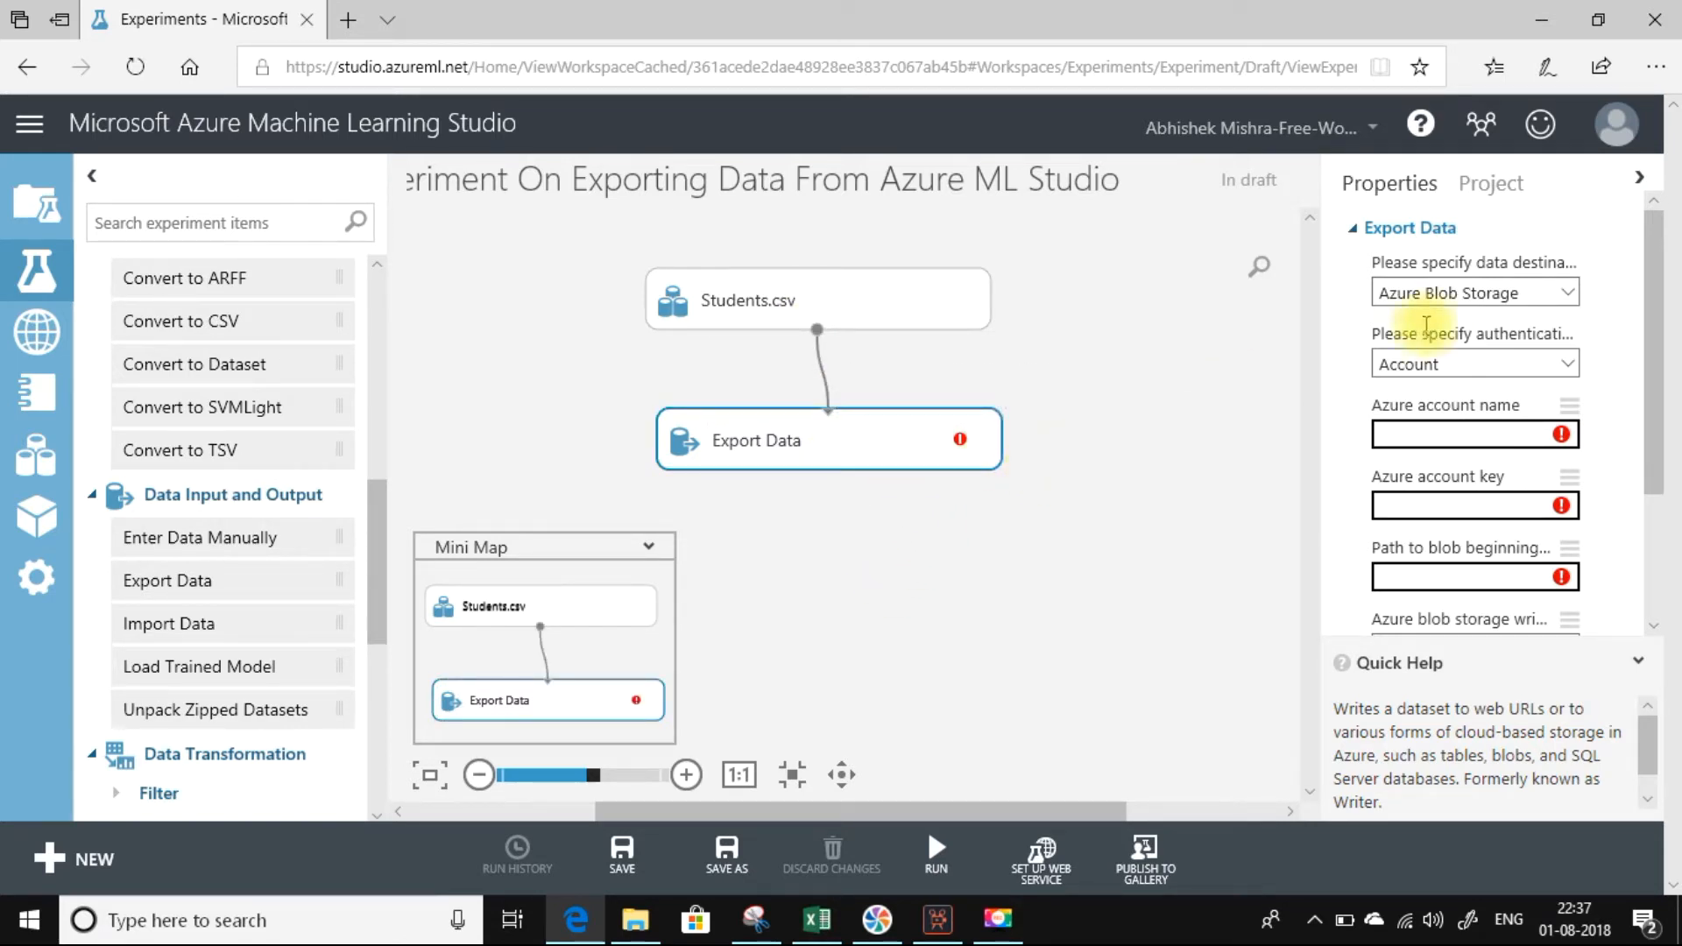
Choose Azure Blob Storage as the Export Data destination and keep Account as the authentication type.
{"action": "left_click", "coordinate": [1565, 298]}
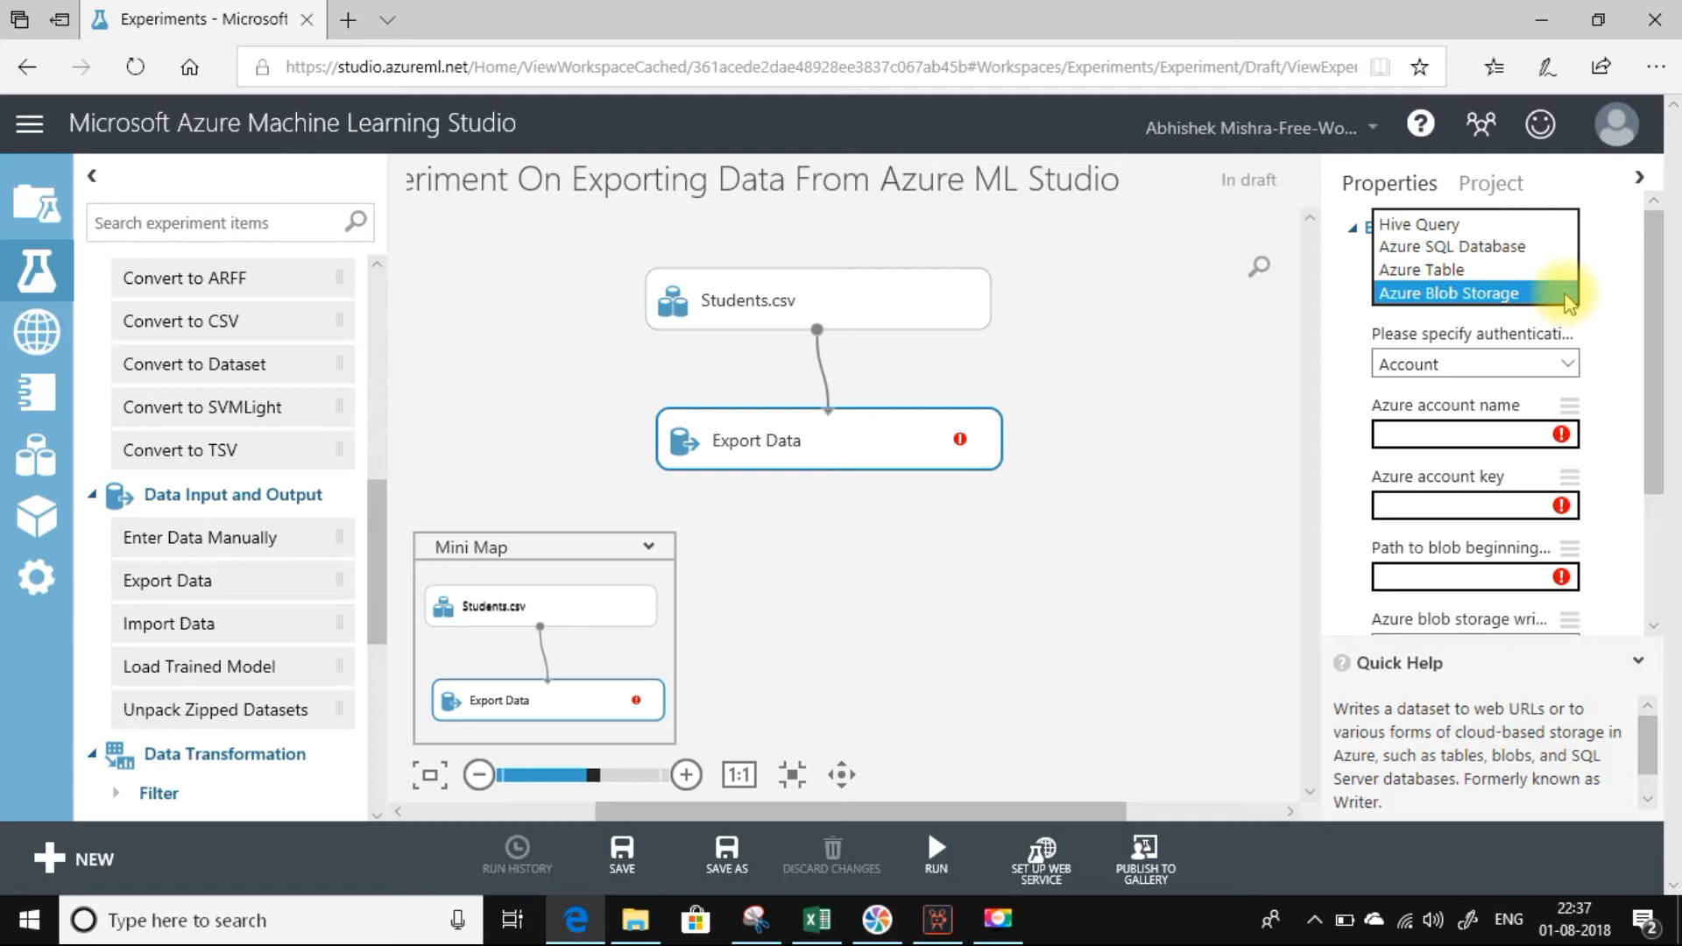
{"action": "left_click", "coordinate": [1510, 306]}
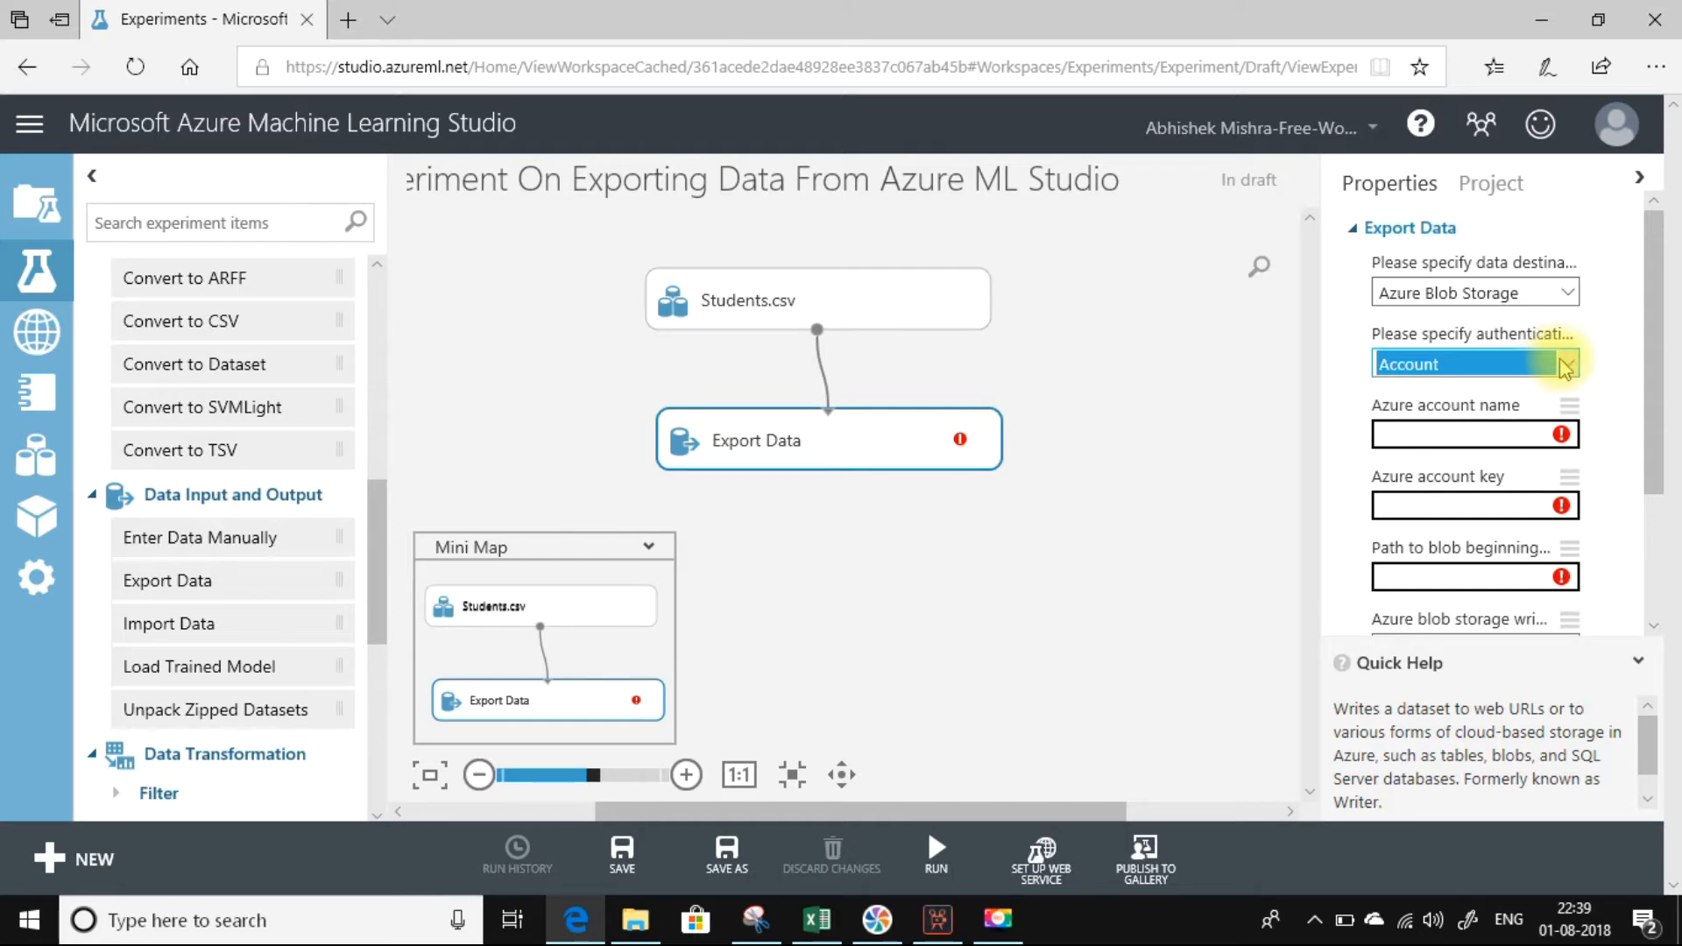
{"action": "left_click", "coordinate": [1564, 366]}
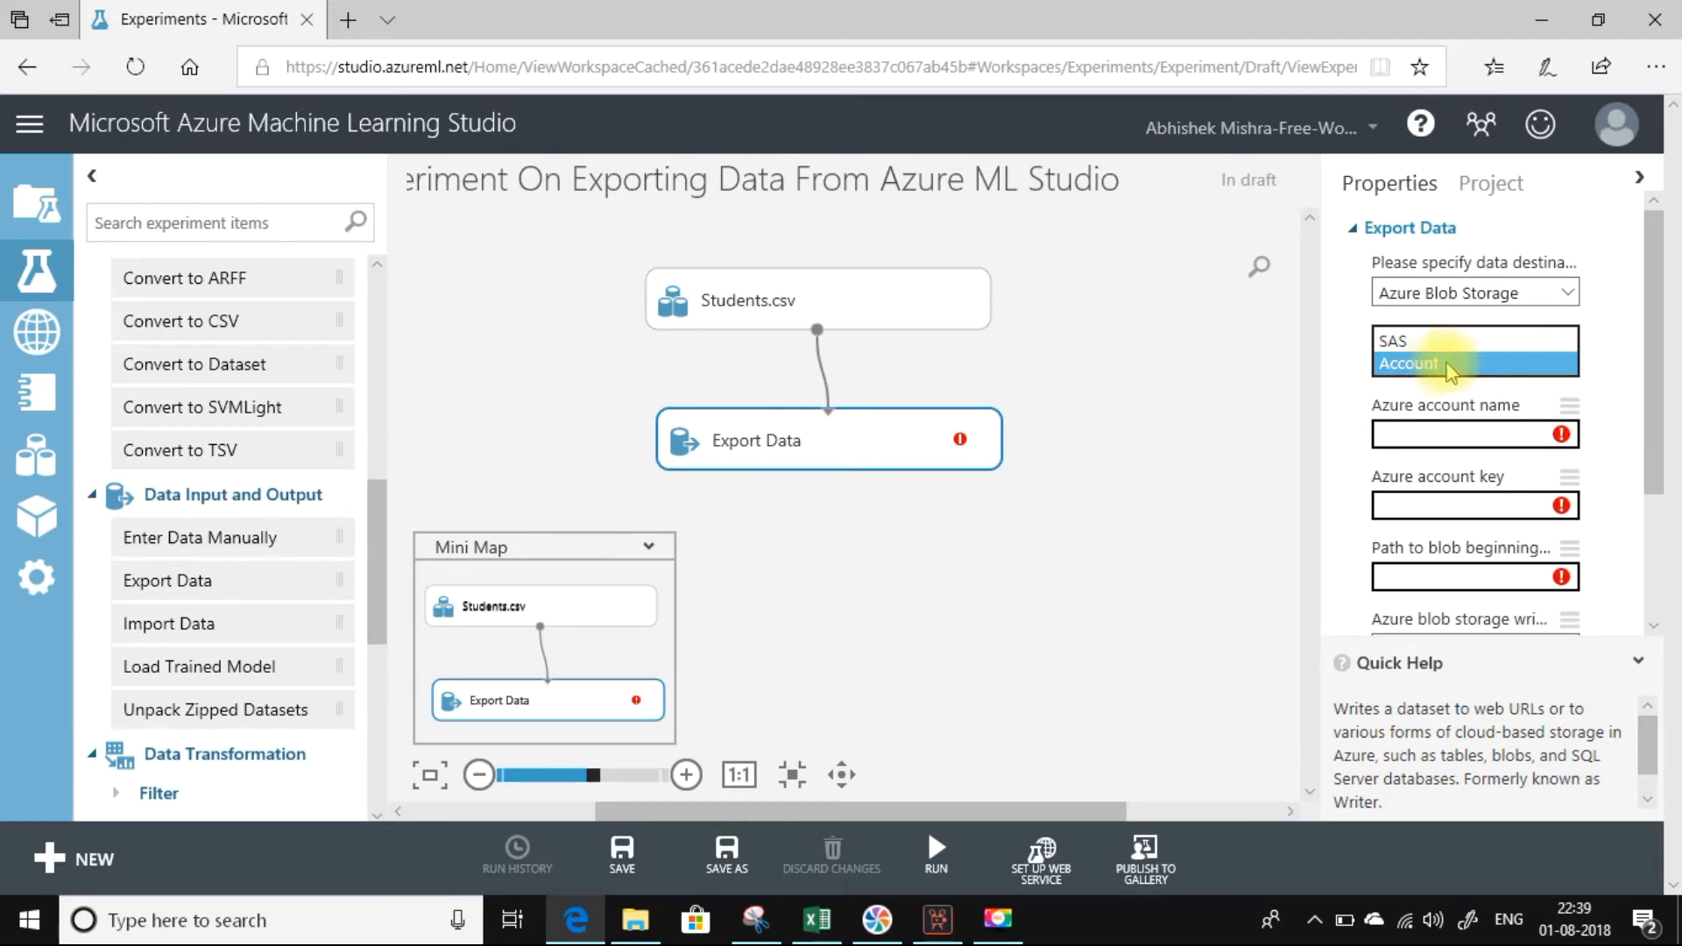
{"action": "left_click", "coordinate": [1637, 385]}
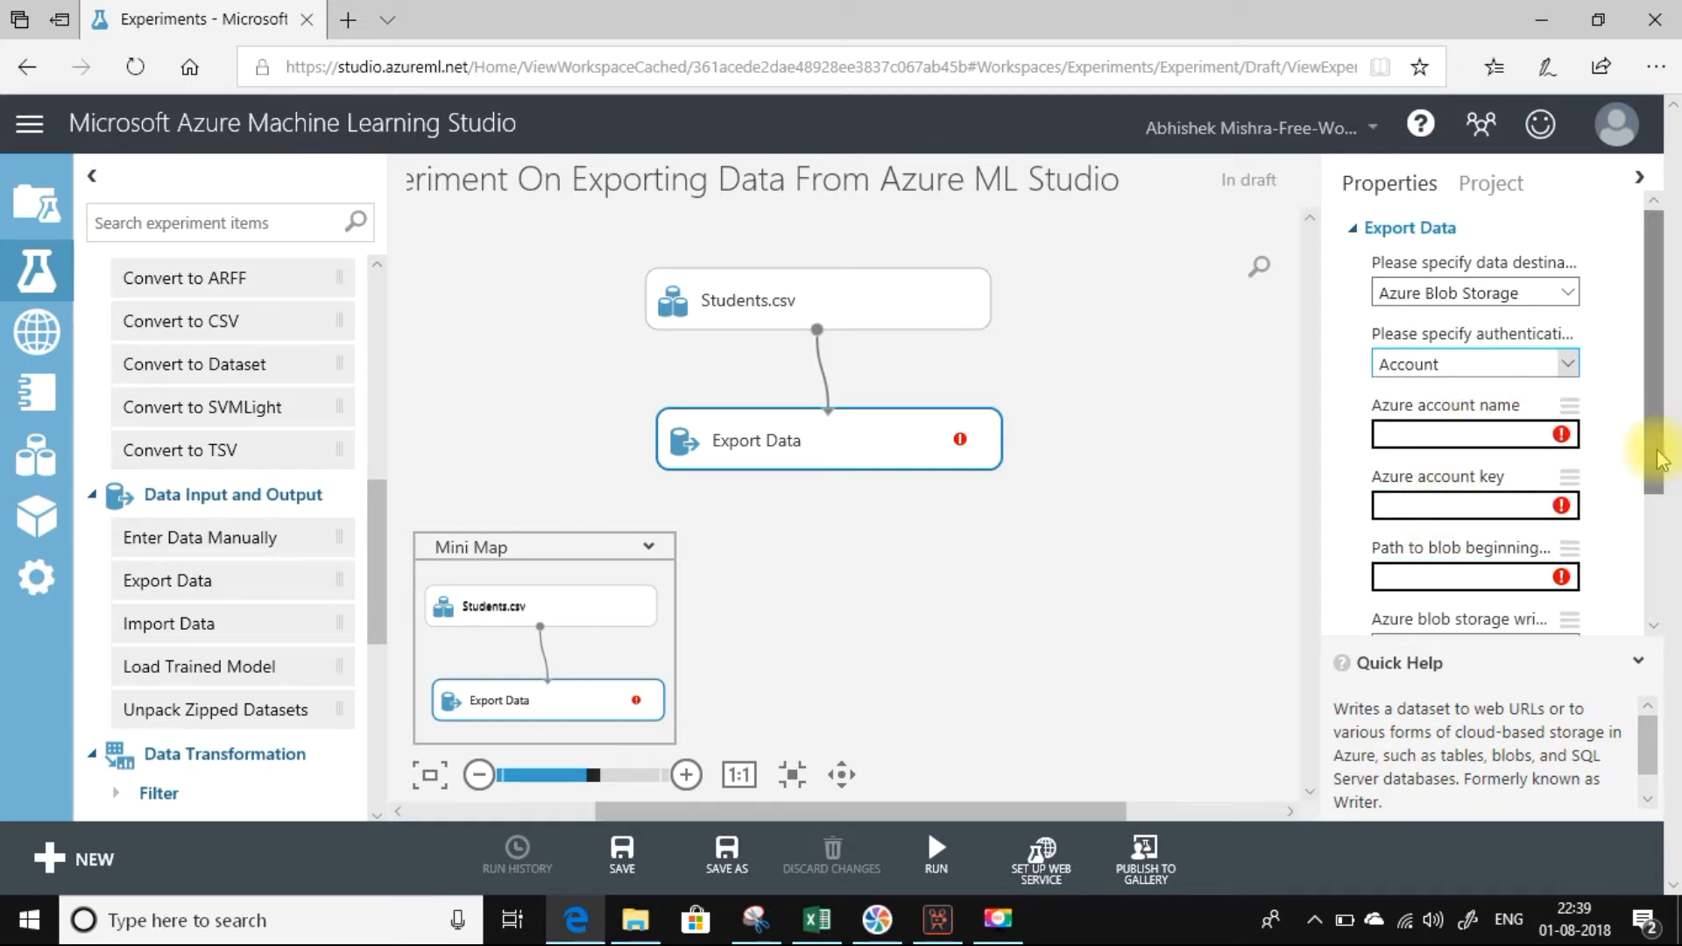
{"action": "scroll", "coordinate": [1657, 491], "scroll_direction": "down", "scroll_amount": 2}
{"action": "left_click_drag", "start_coordinate": [1658, 495], "coordinate": [1644, 574]}
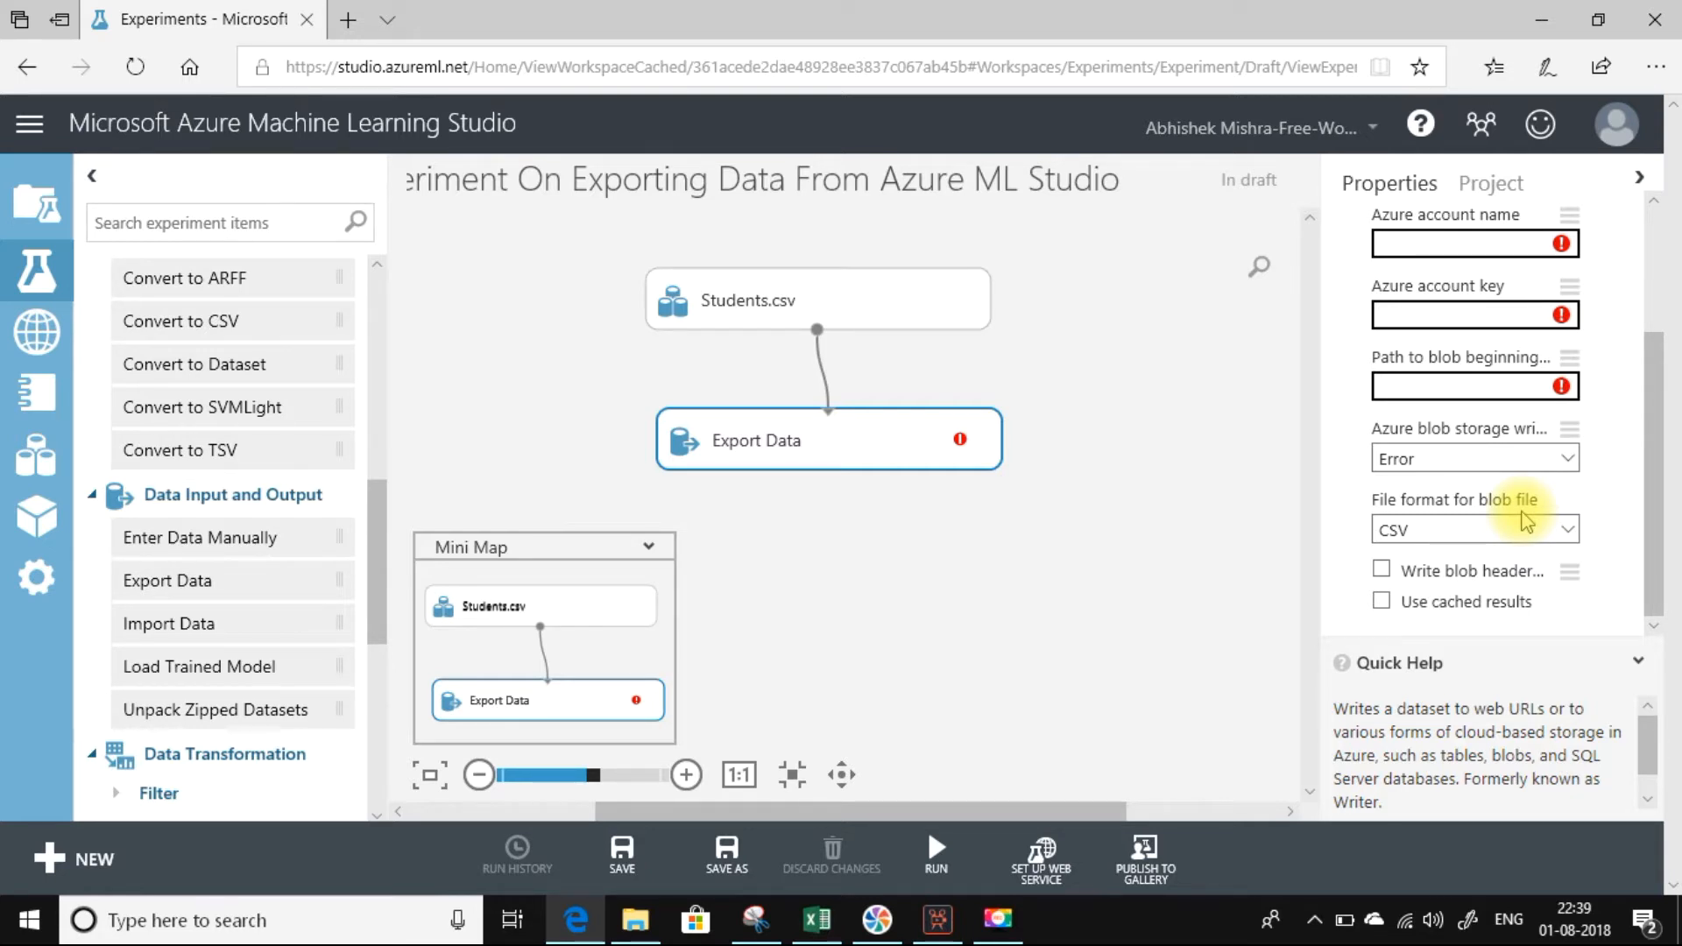
Open the Azure portal at portal.azure.com in a new browser tab.
{"action": "left_click", "coordinate": [342, 21]}
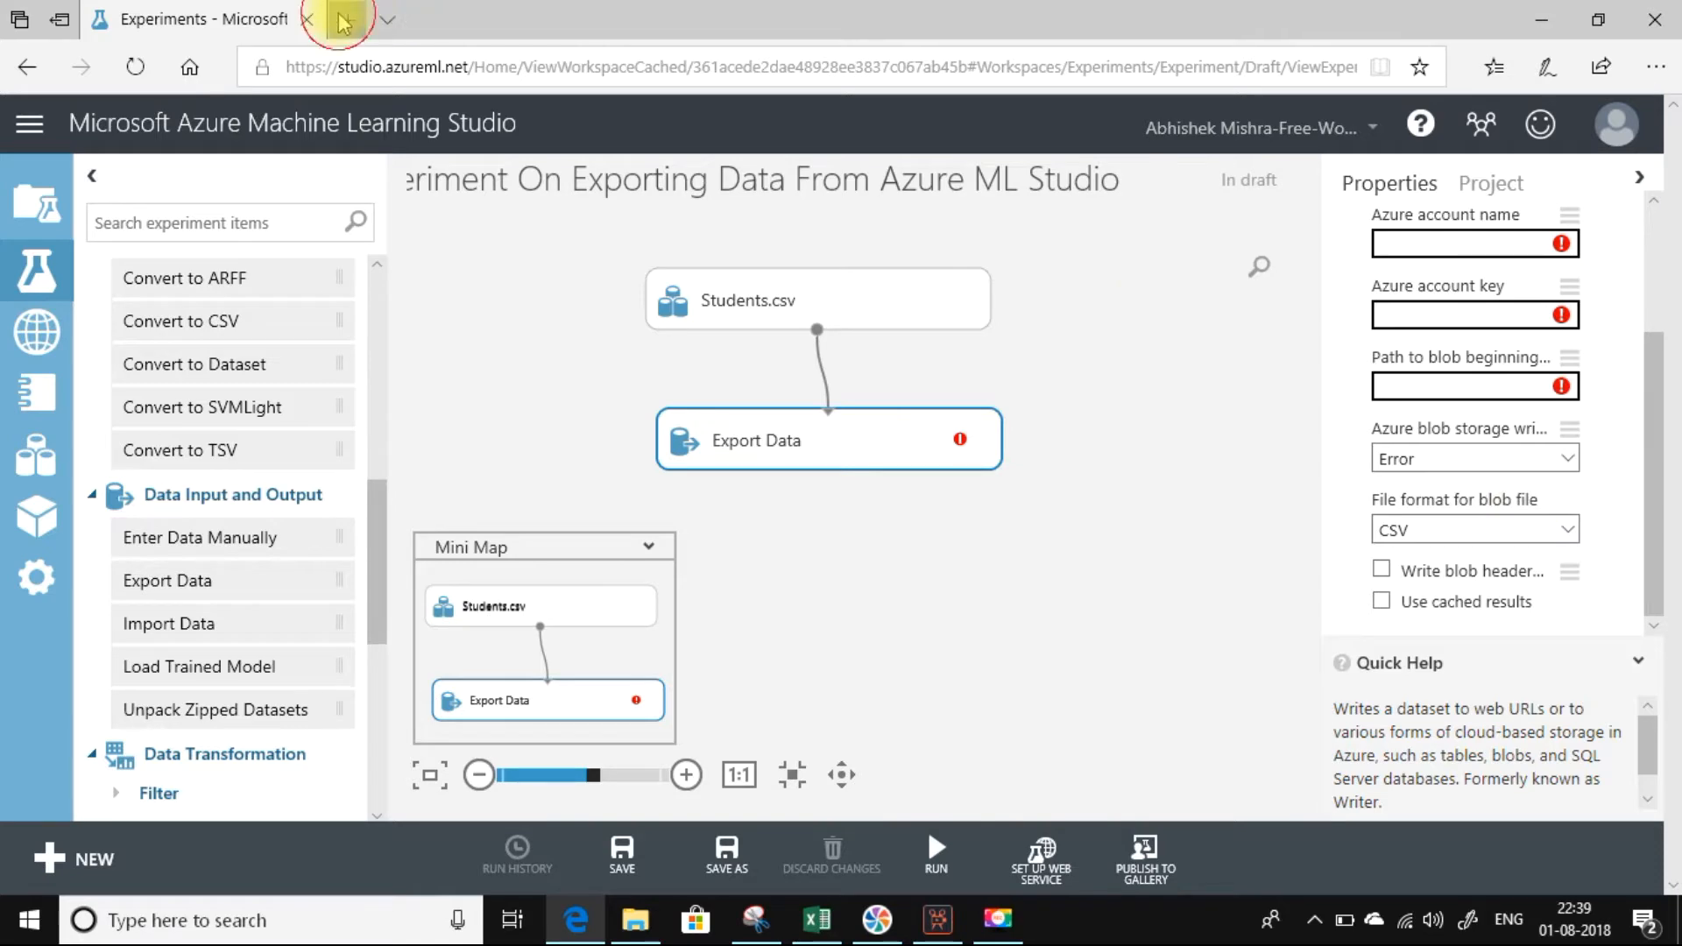
{"action": "type", "text": "p"}
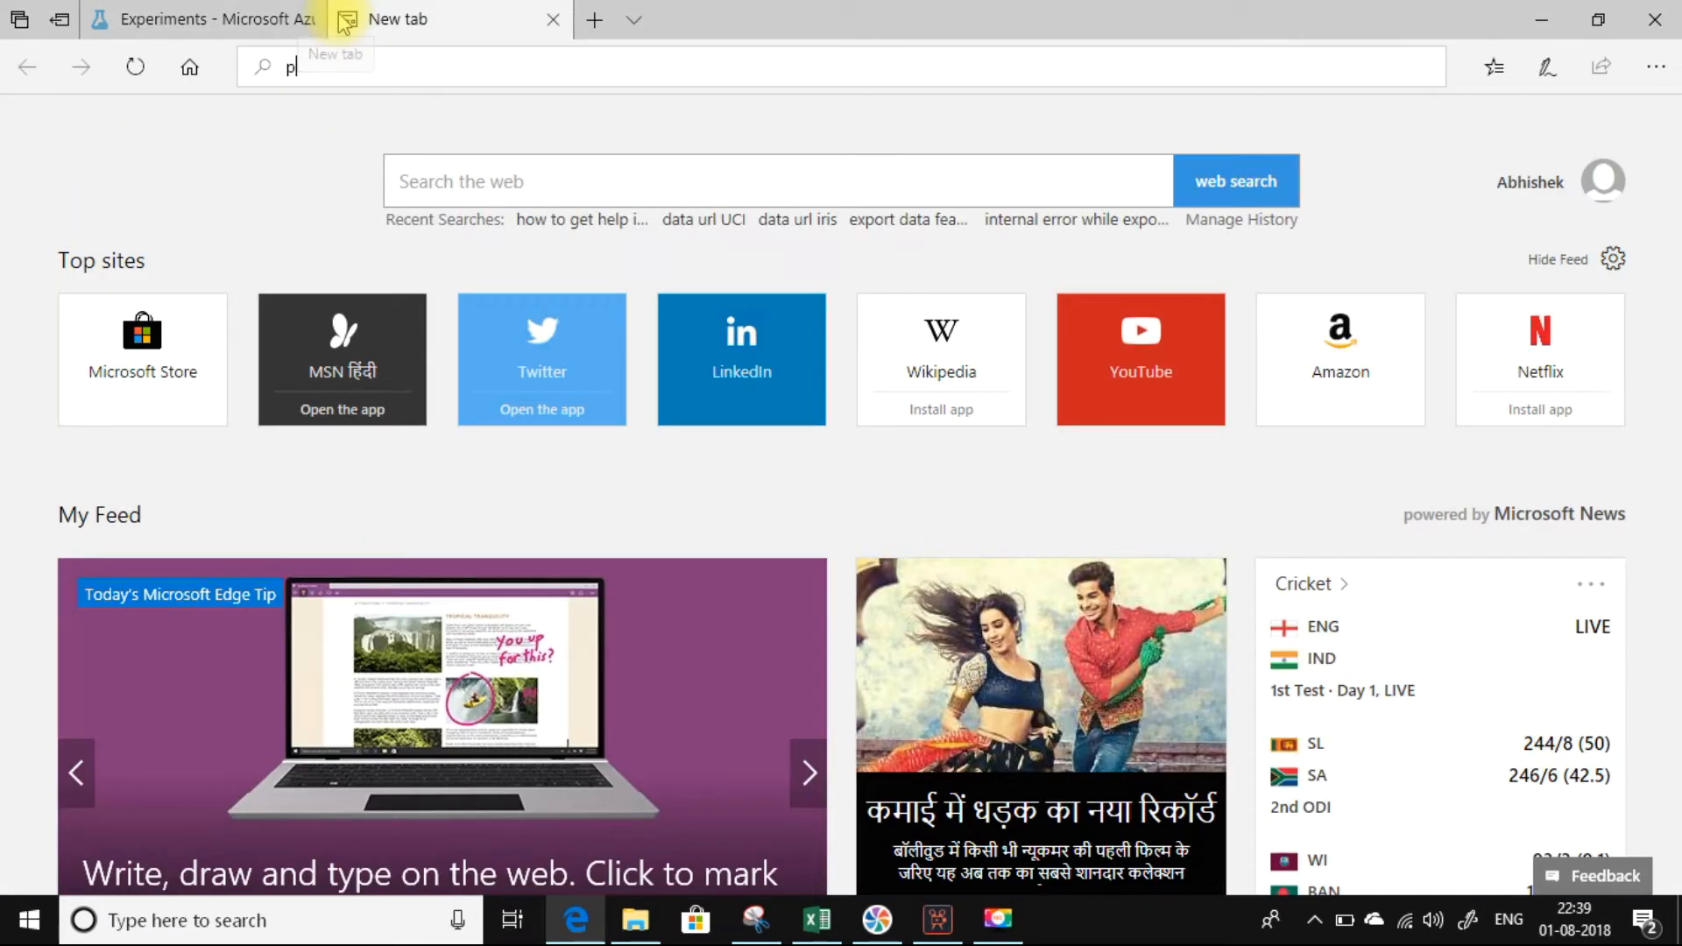
{"action": "type", "text": "ortal.azure.co"}
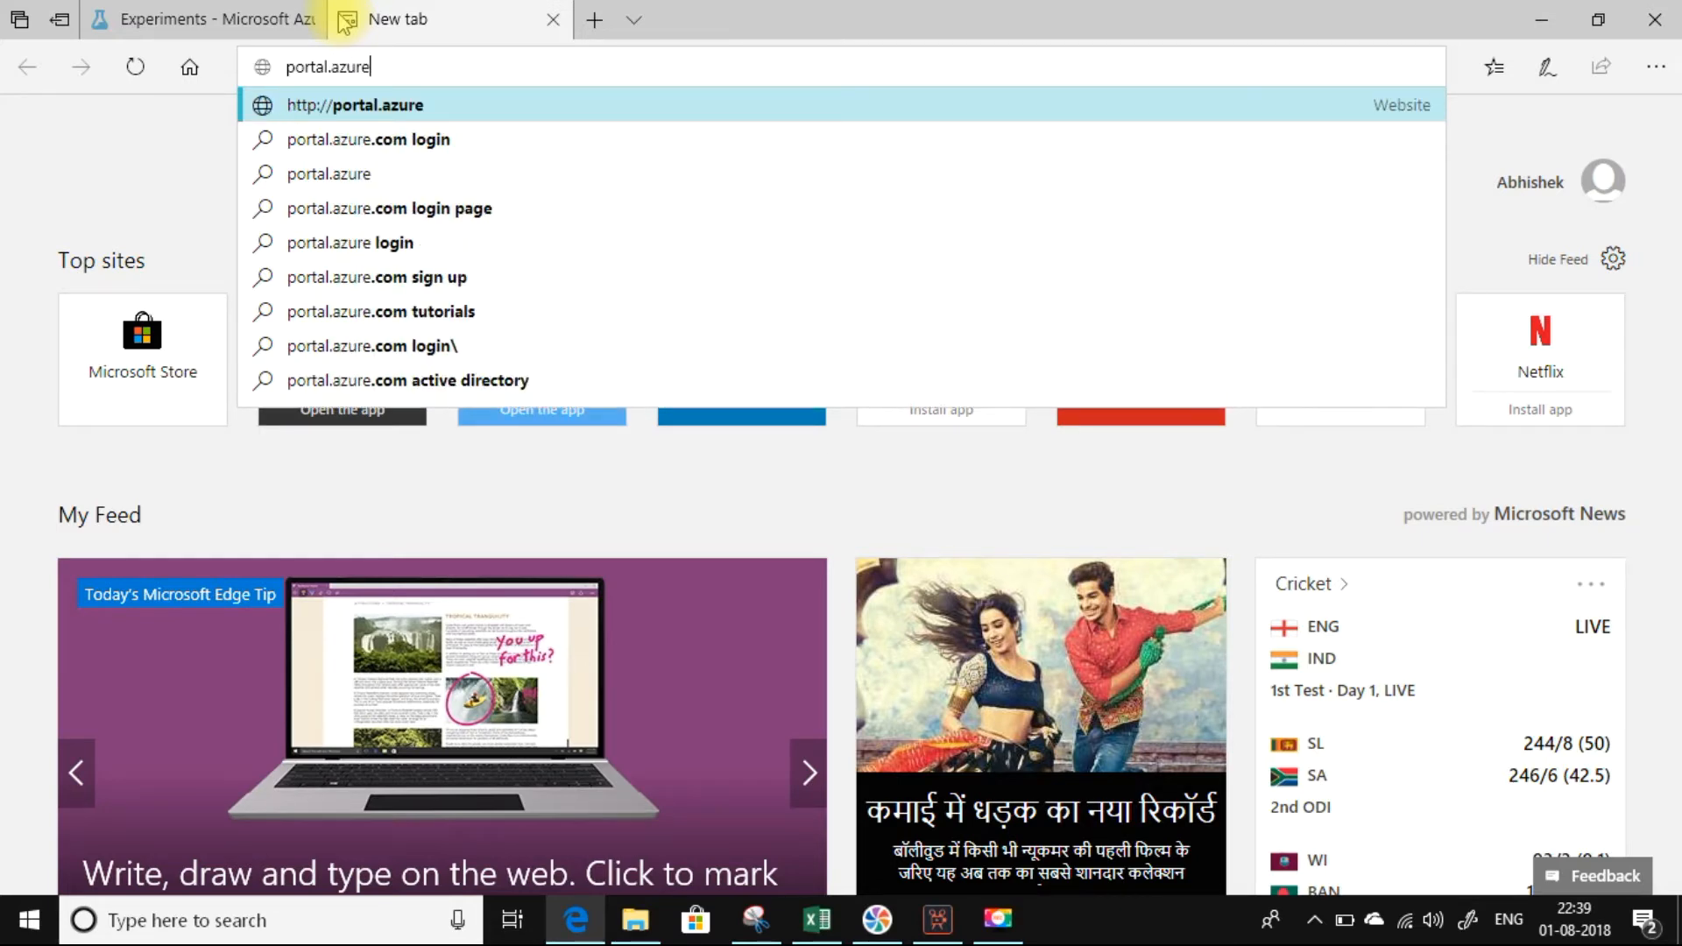
{"action": "type", "text": "m"}
{"action": "key", "text": "Return"}
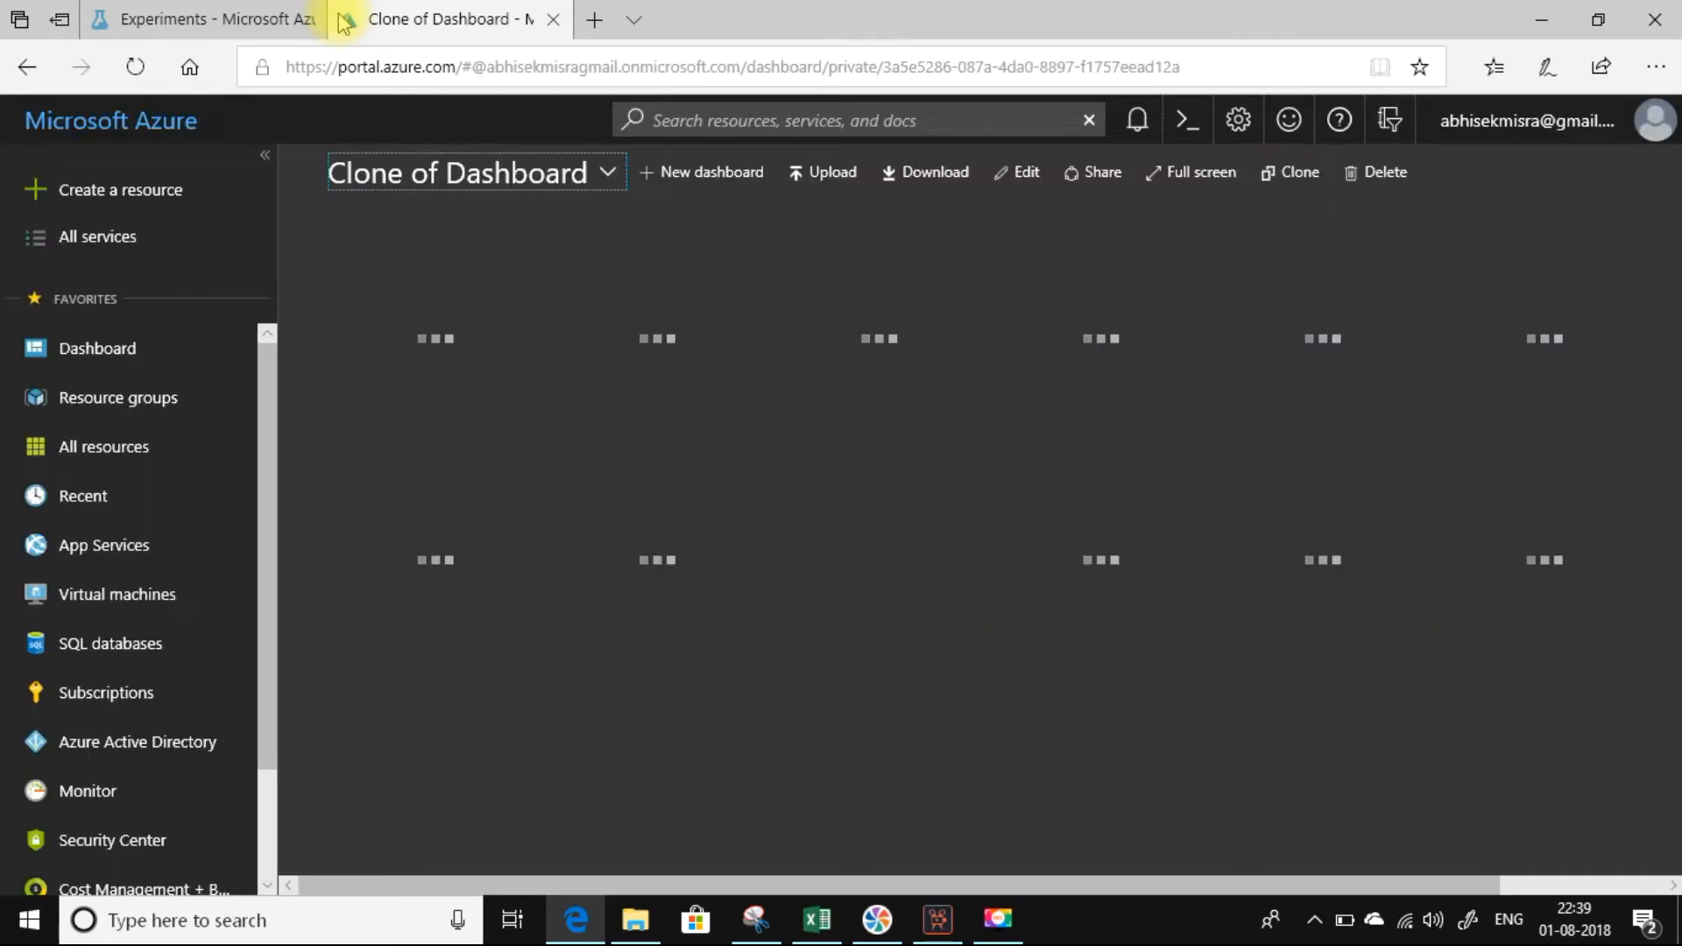
Open the access keys of the democsharpcorner storage account in the csharpcornerdemo resource group.
{"action": "left_click", "coordinate": [133, 401]}
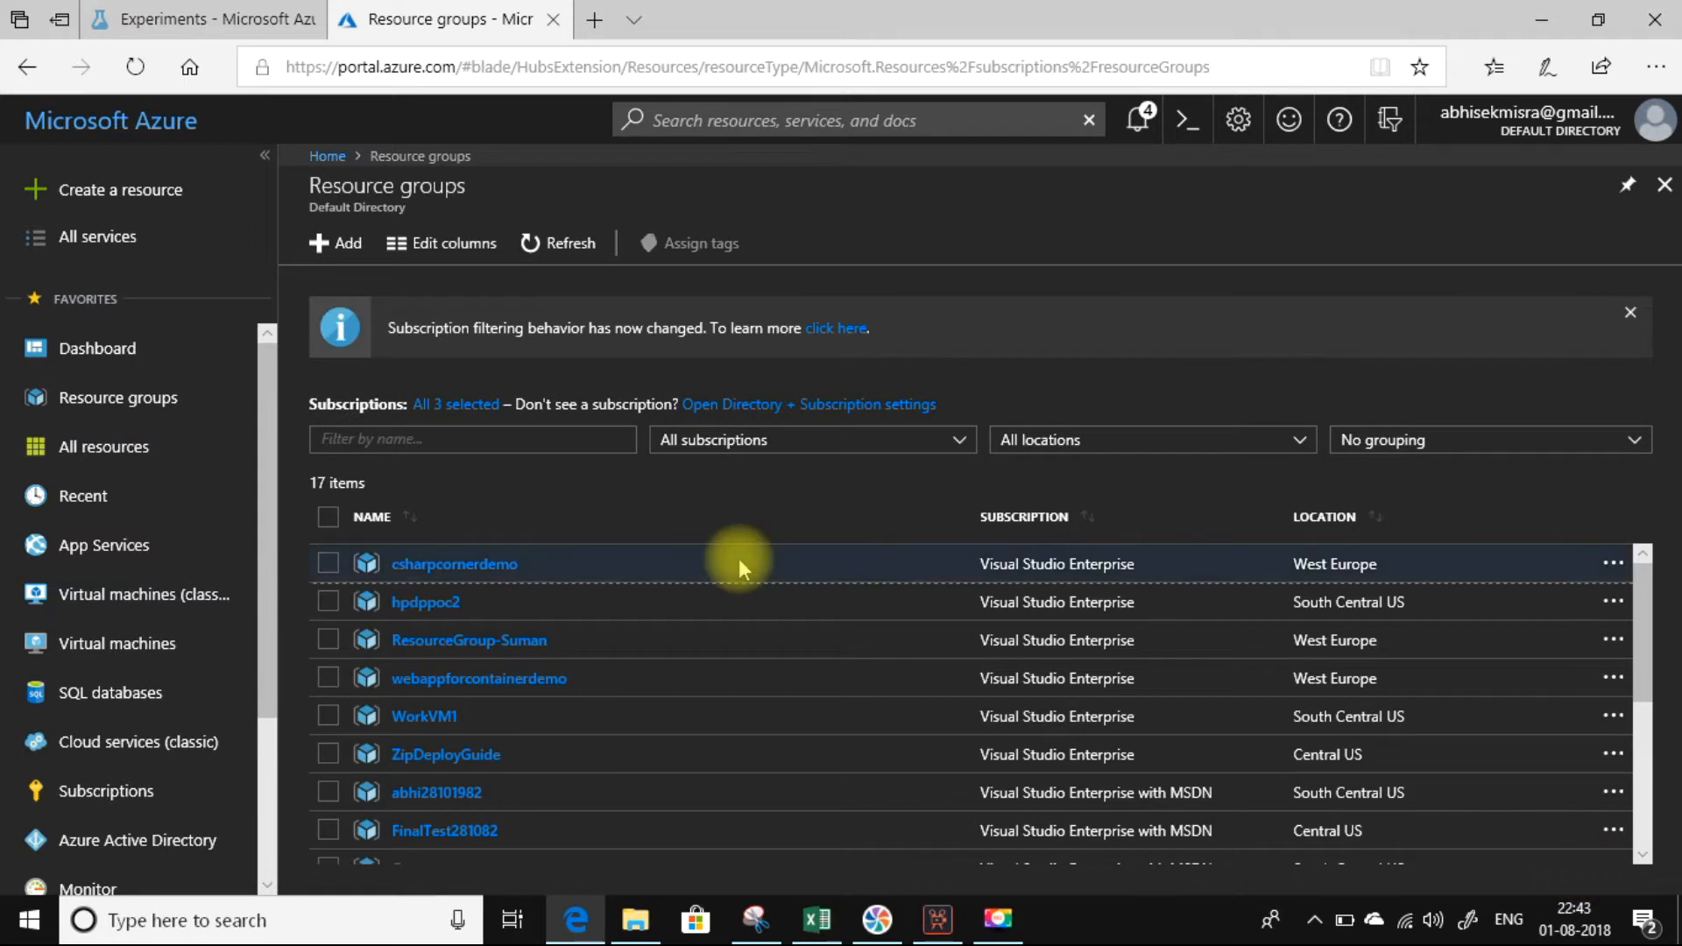
{"action": "left_click", "coordinate": [423, 565]}
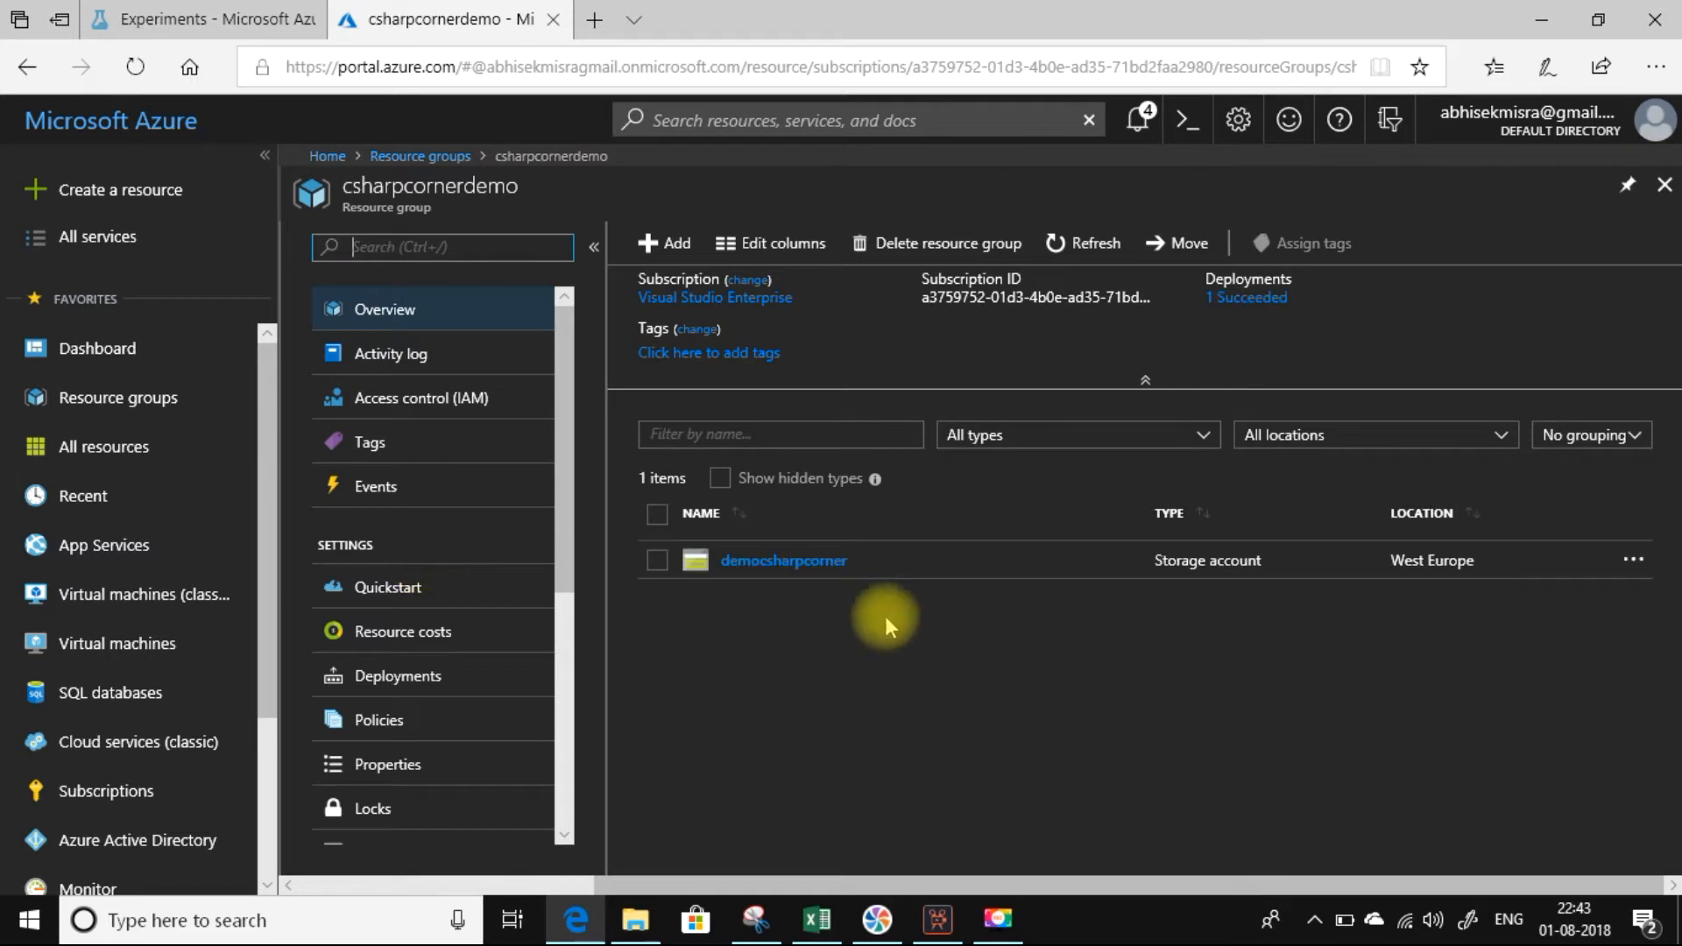
{"action": "left_click", "coordinate": [808, 567]}
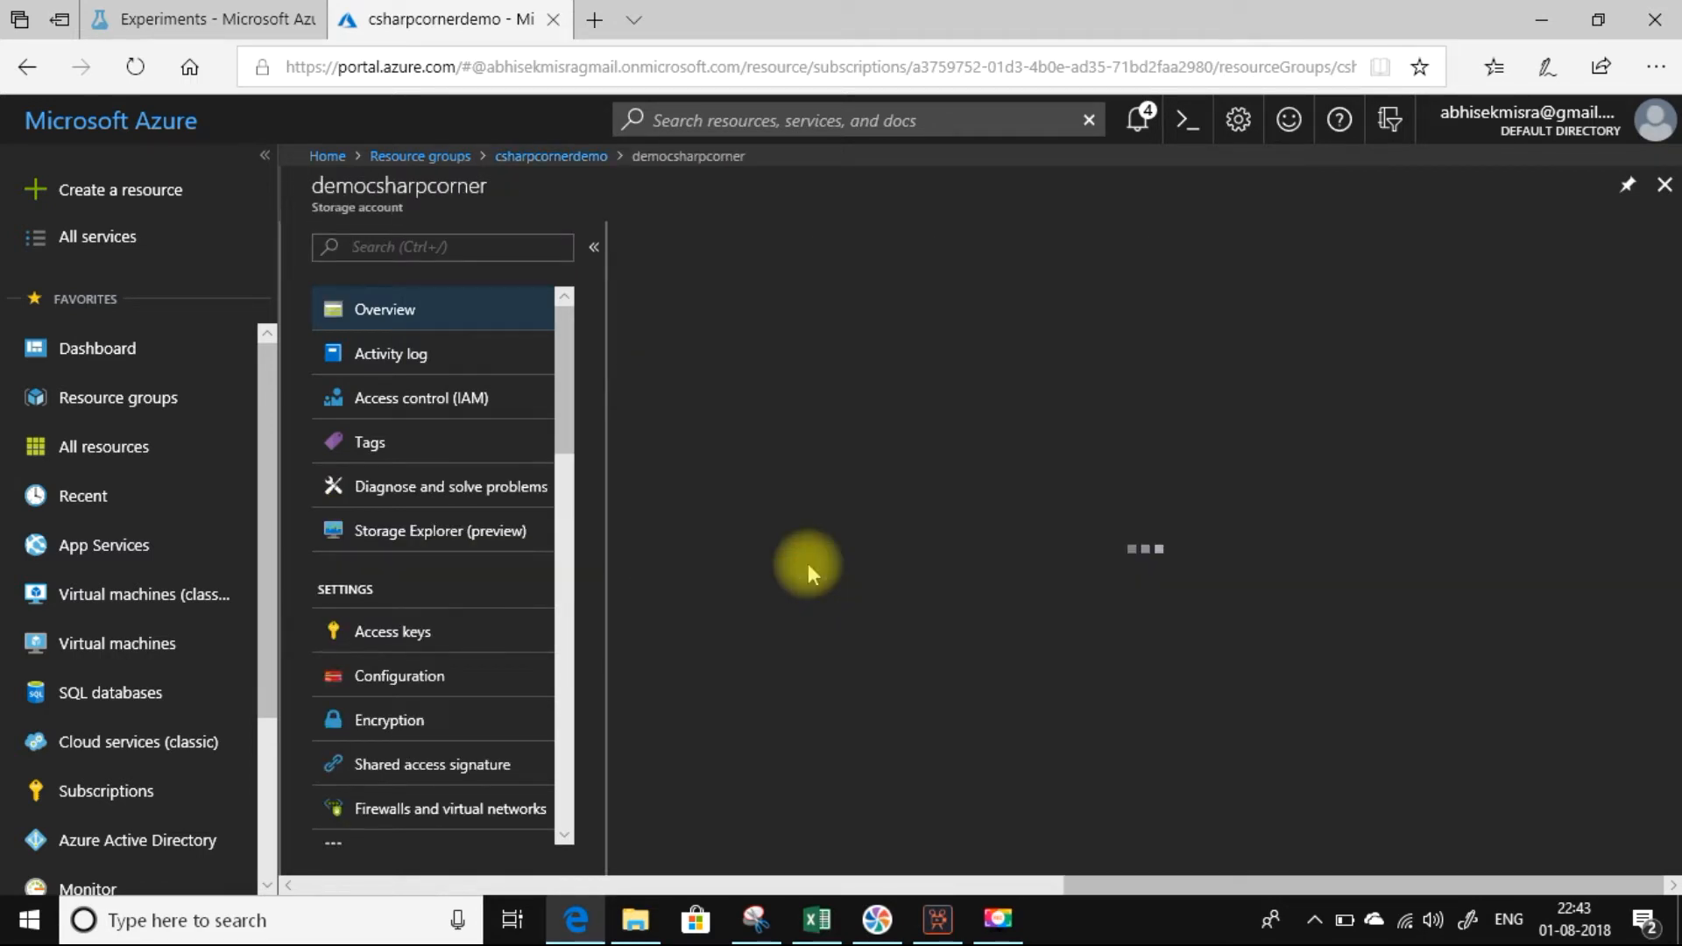
{"action": "left_click", "coordinate": [388, 646]}
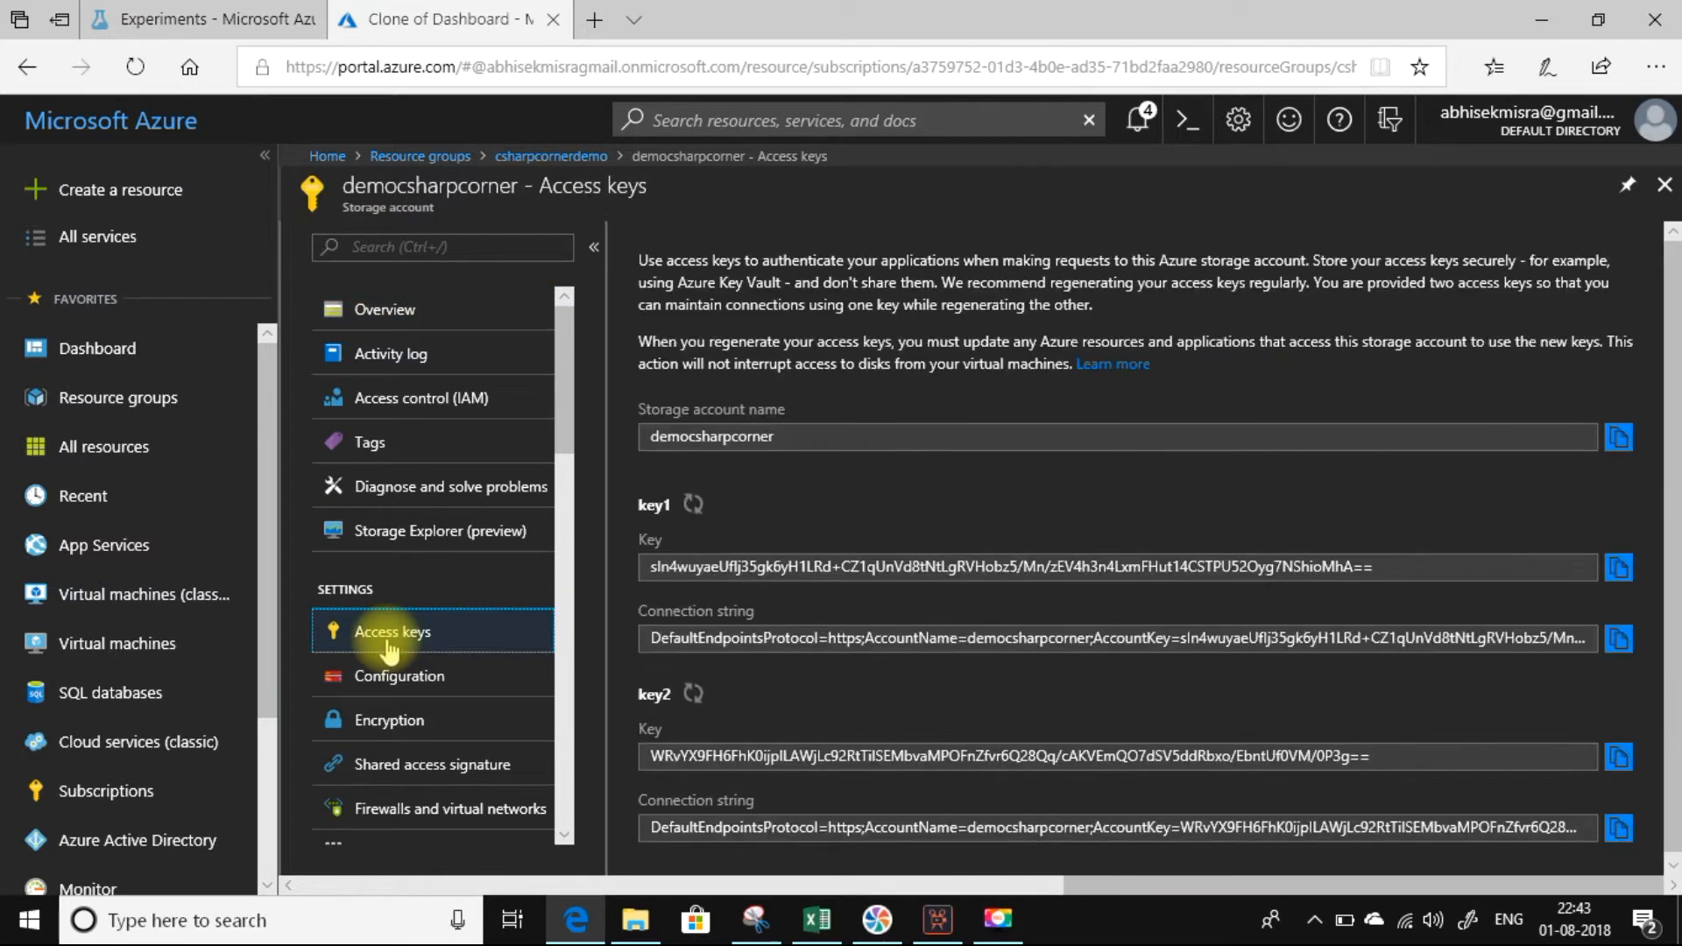
Copy the storage account name from the Azure portal into Export Data's Azure account name in Machine Learning Studio.
{"action": "left_click", "coordinate": [1619, 457]}
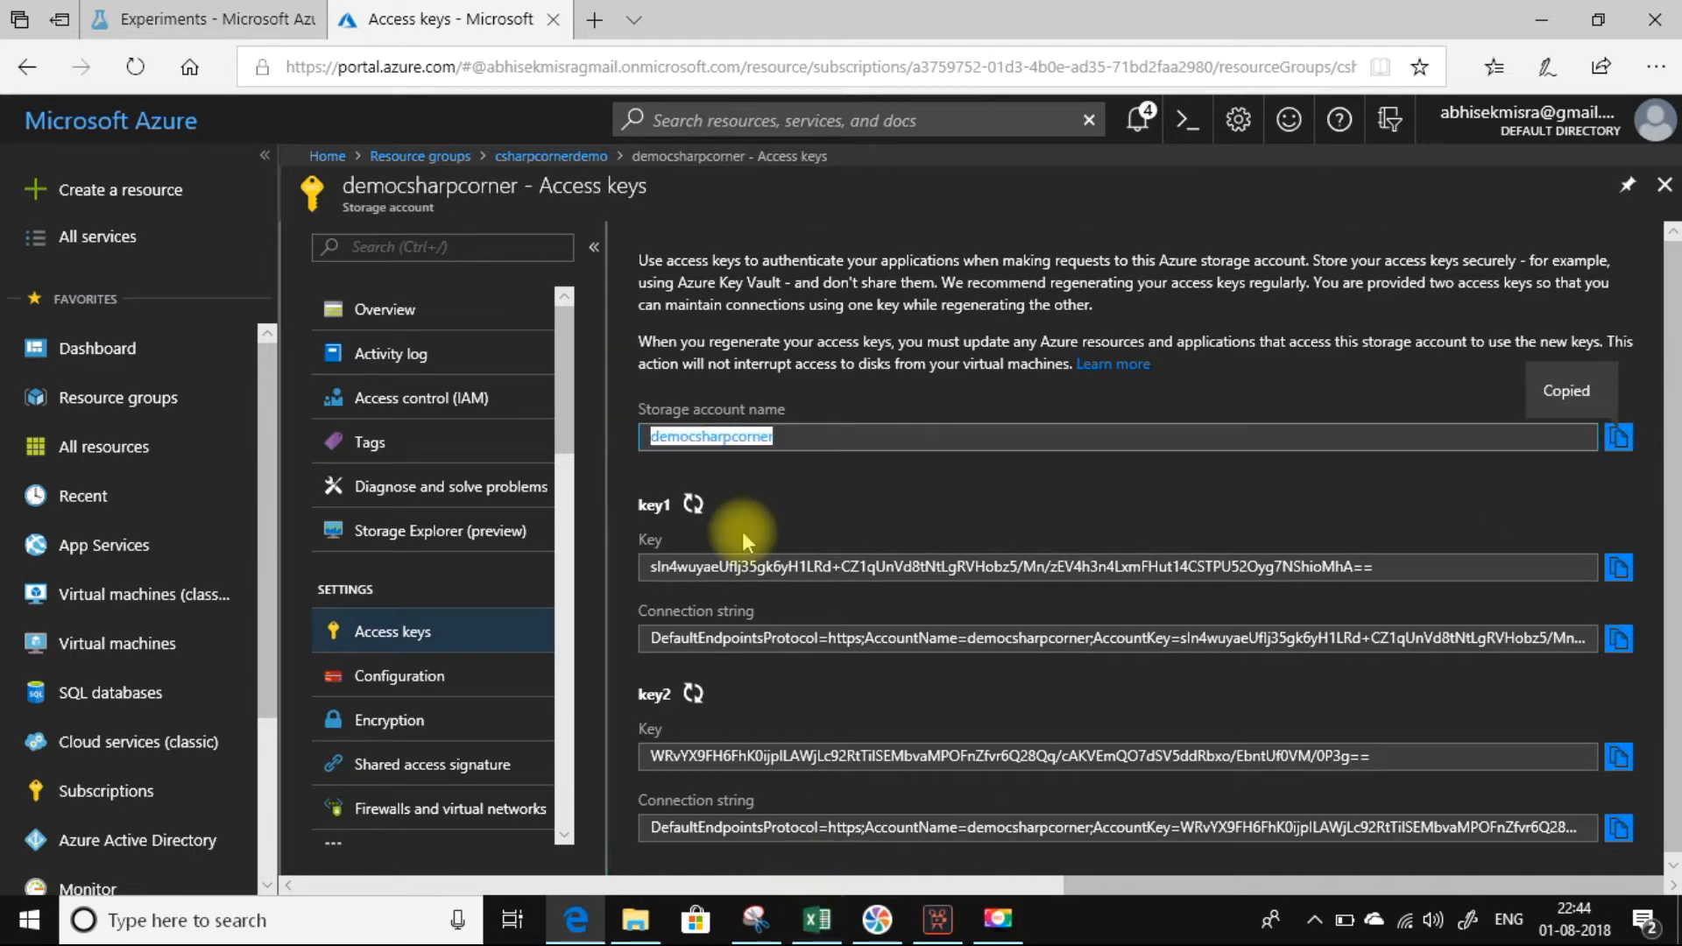
{"action": "left_click", "coordinate": [221, 20]}
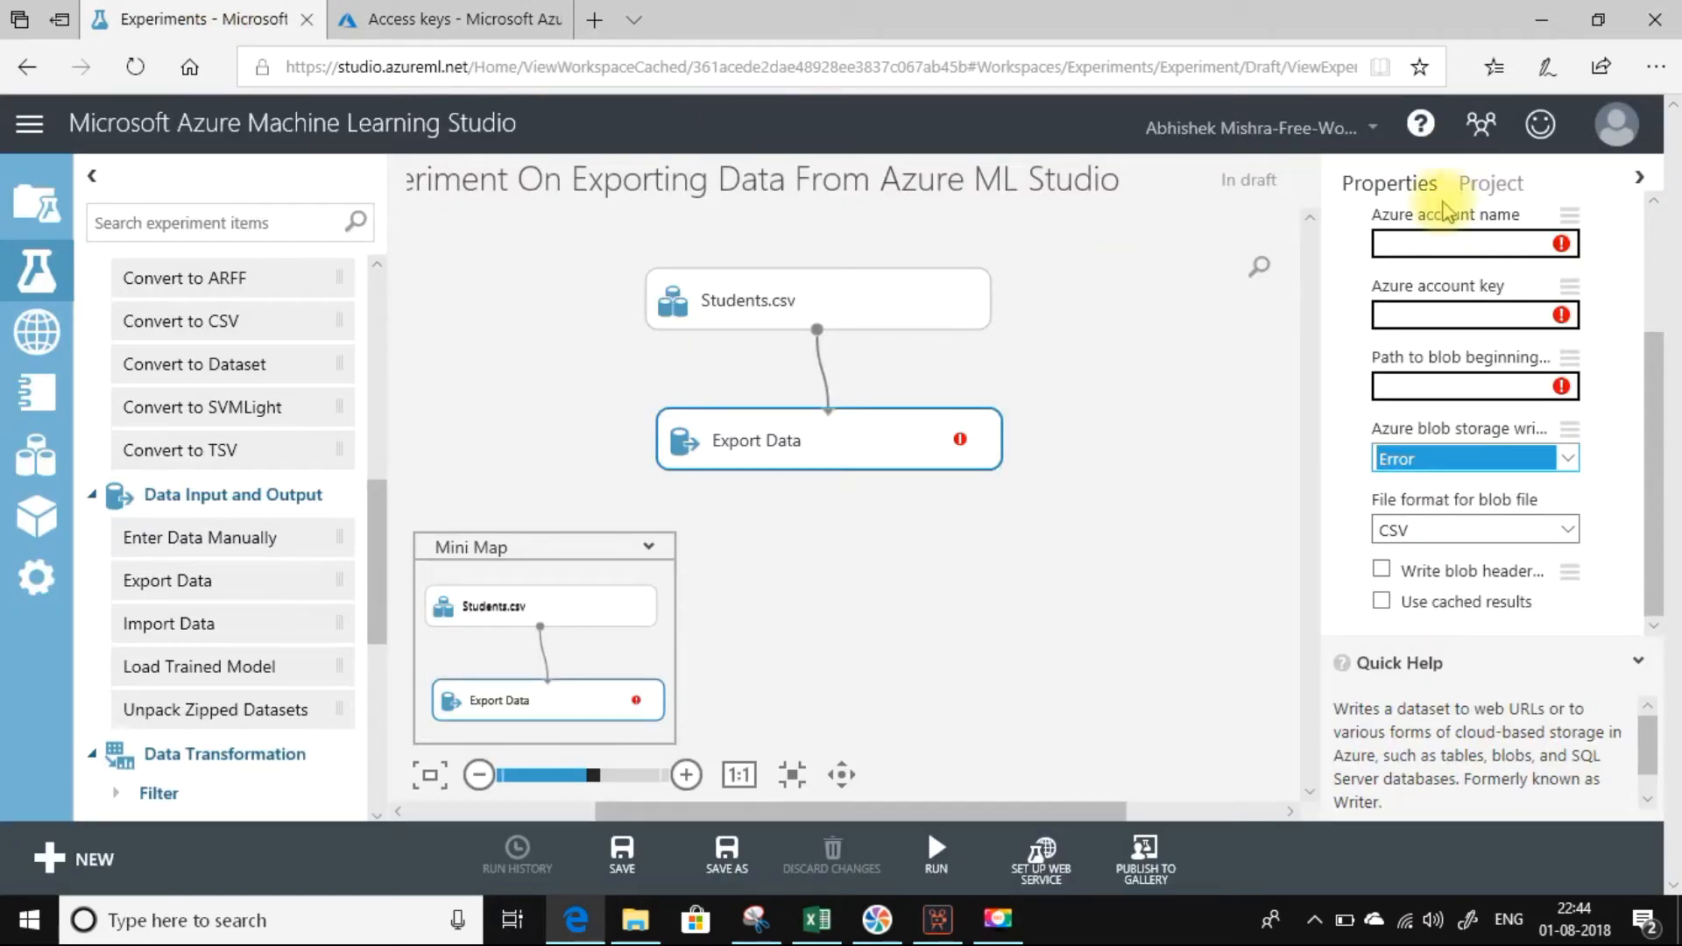
{"action": "left_click", "coordinate": [1412, 247]}
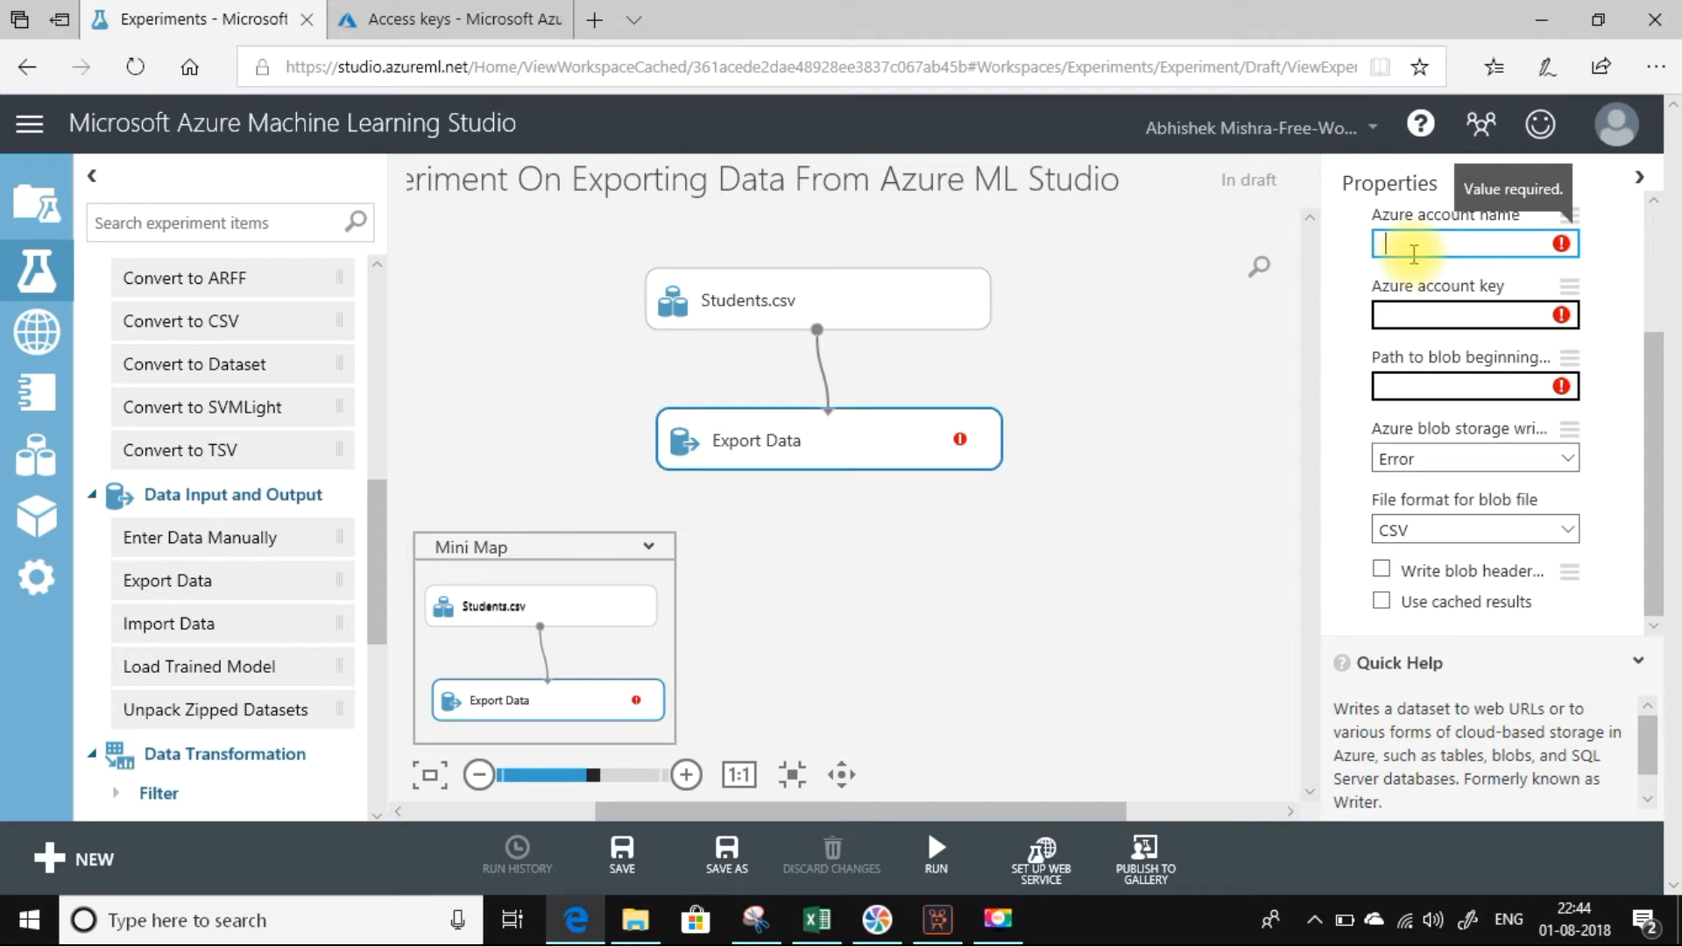
{"action": "key", "text": "ctrl+v"}
Copy the storage account's key1 access key from the Azure portal into Export Data's Azure account key field.
{"action": "left_click", "coordinate": [438, 15]}
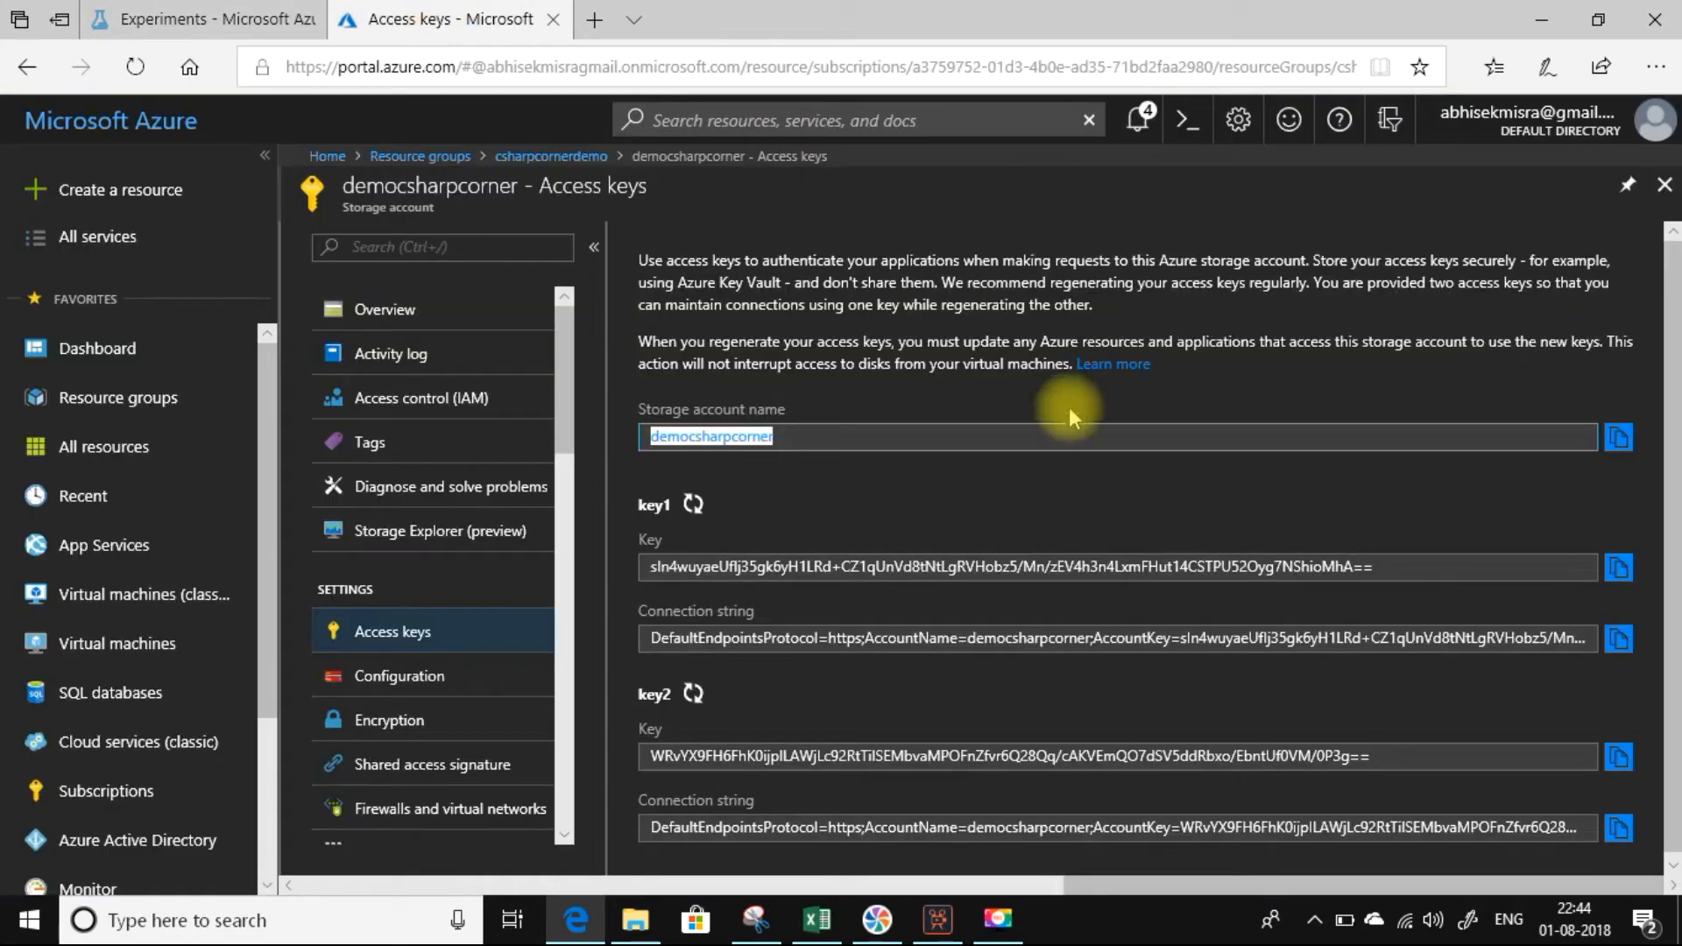
{"action": "left_click", "coordinate": [1616, 568]}
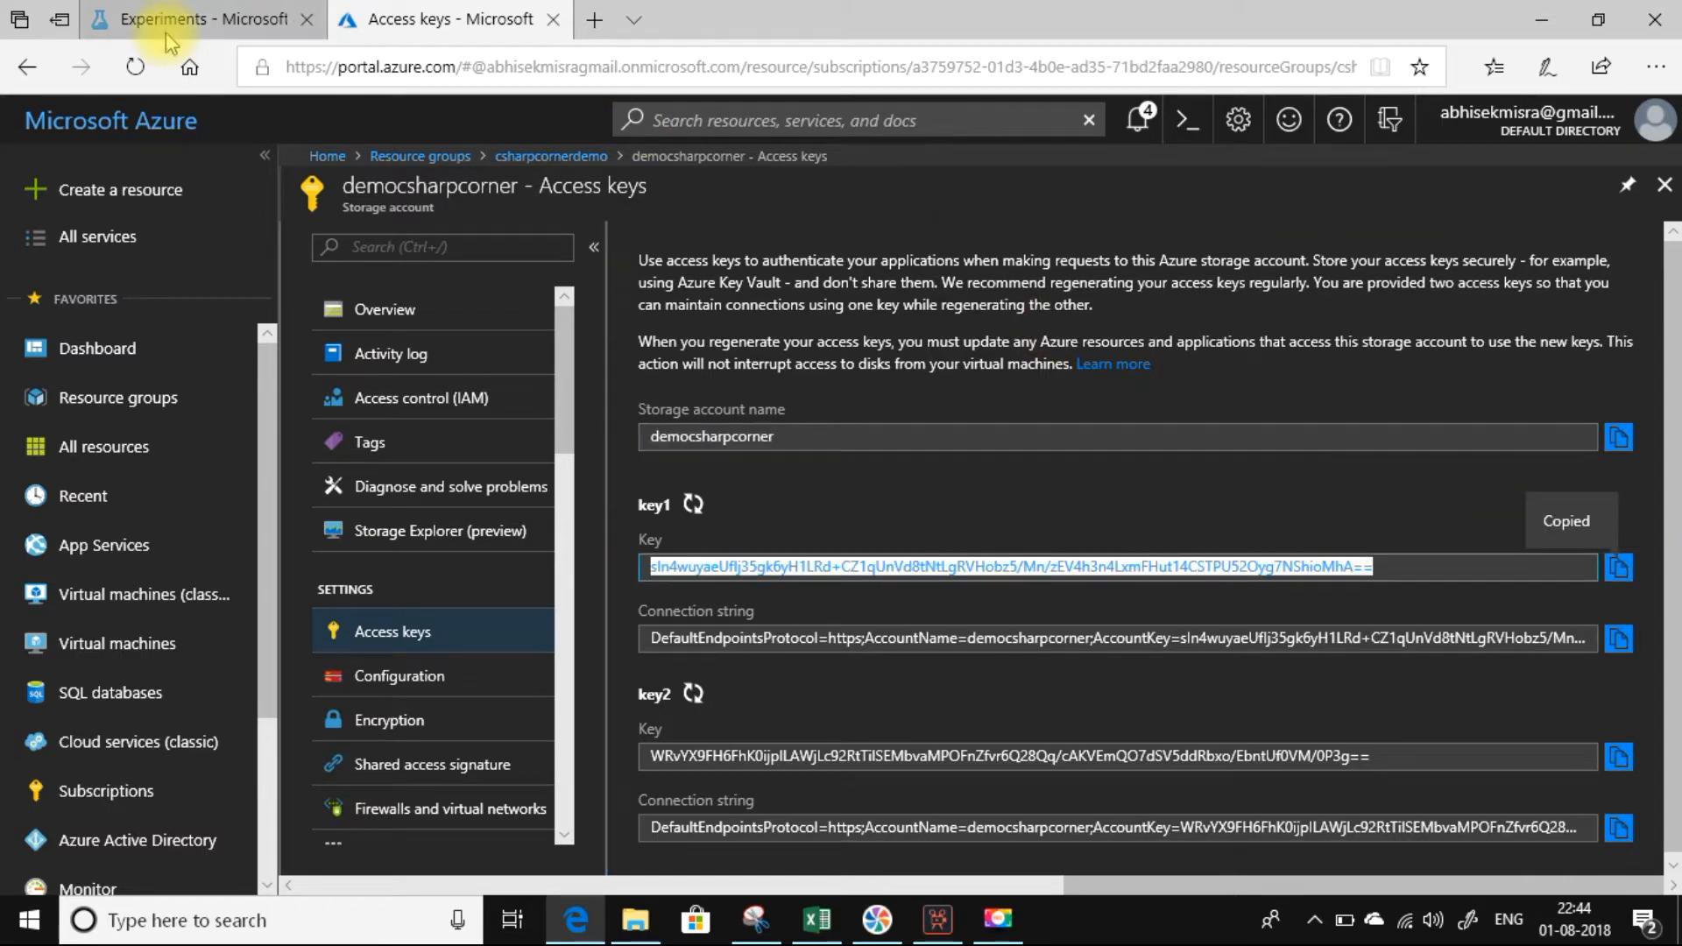
{"action": "left_click", "coordinate": [166, 34]}
{"action": "left_click", "coordinate": [1417, 317]}
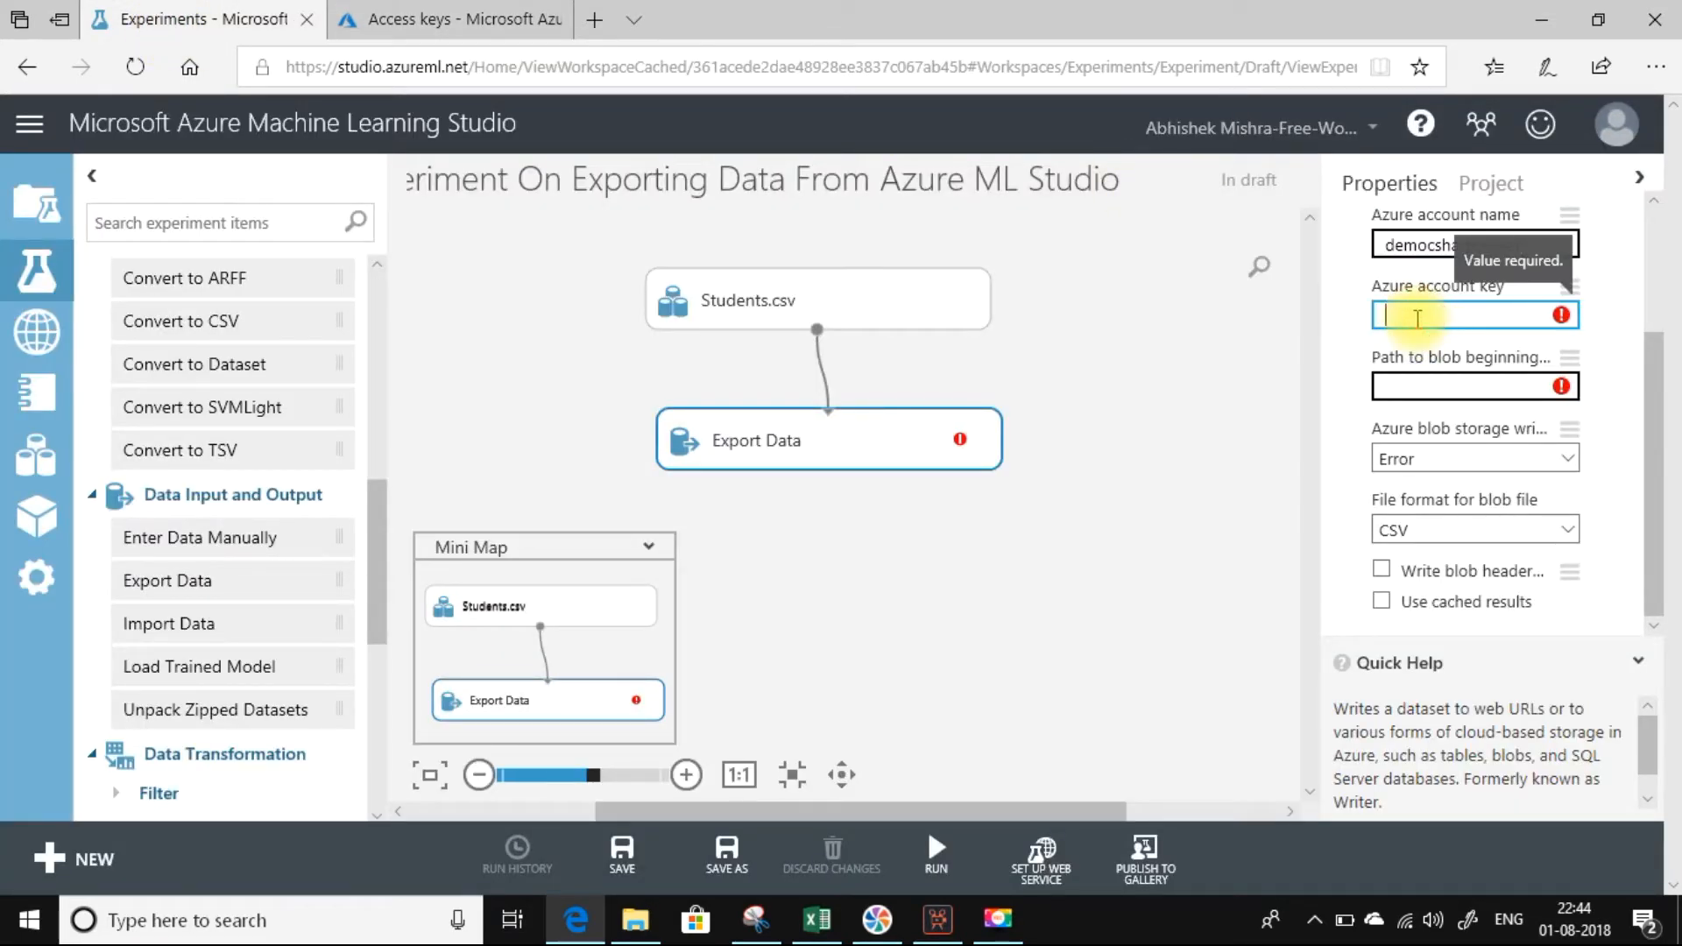
{"action": "key", "text": "ctrl+v"}
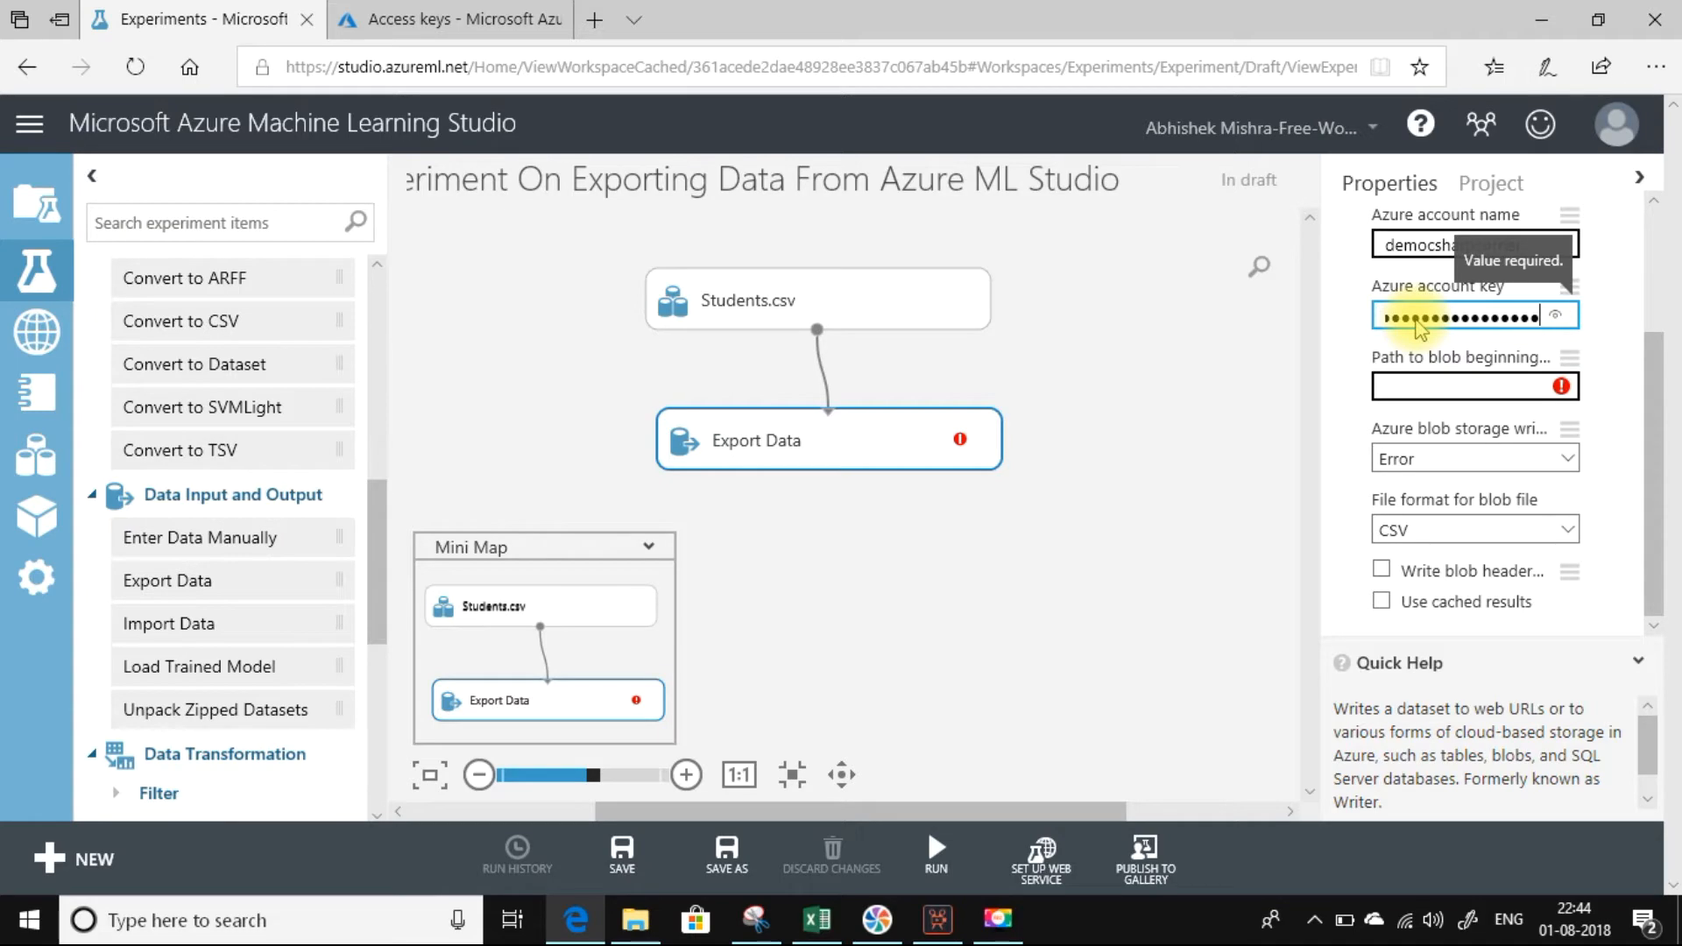
Switch to the Azure portal and open the test blob container of the democsharpcorner storage account.
{"action": "left_click", "coordinate": [460, 18]}
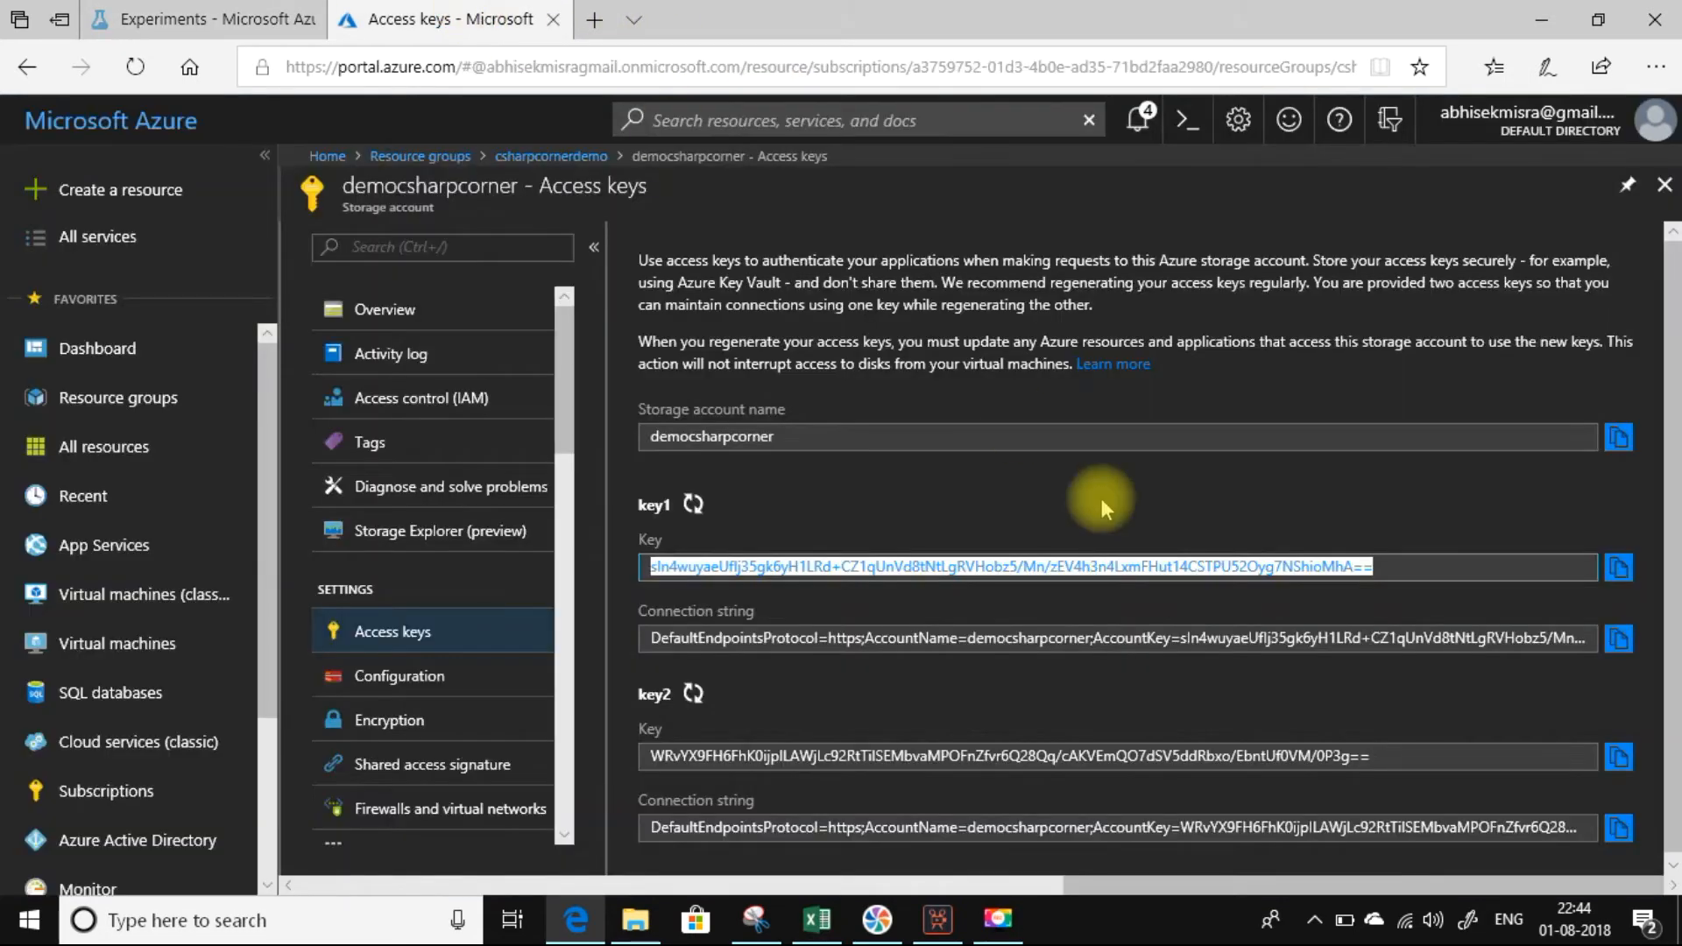
{"action": "left_click", "coordinate": [384, 311]}
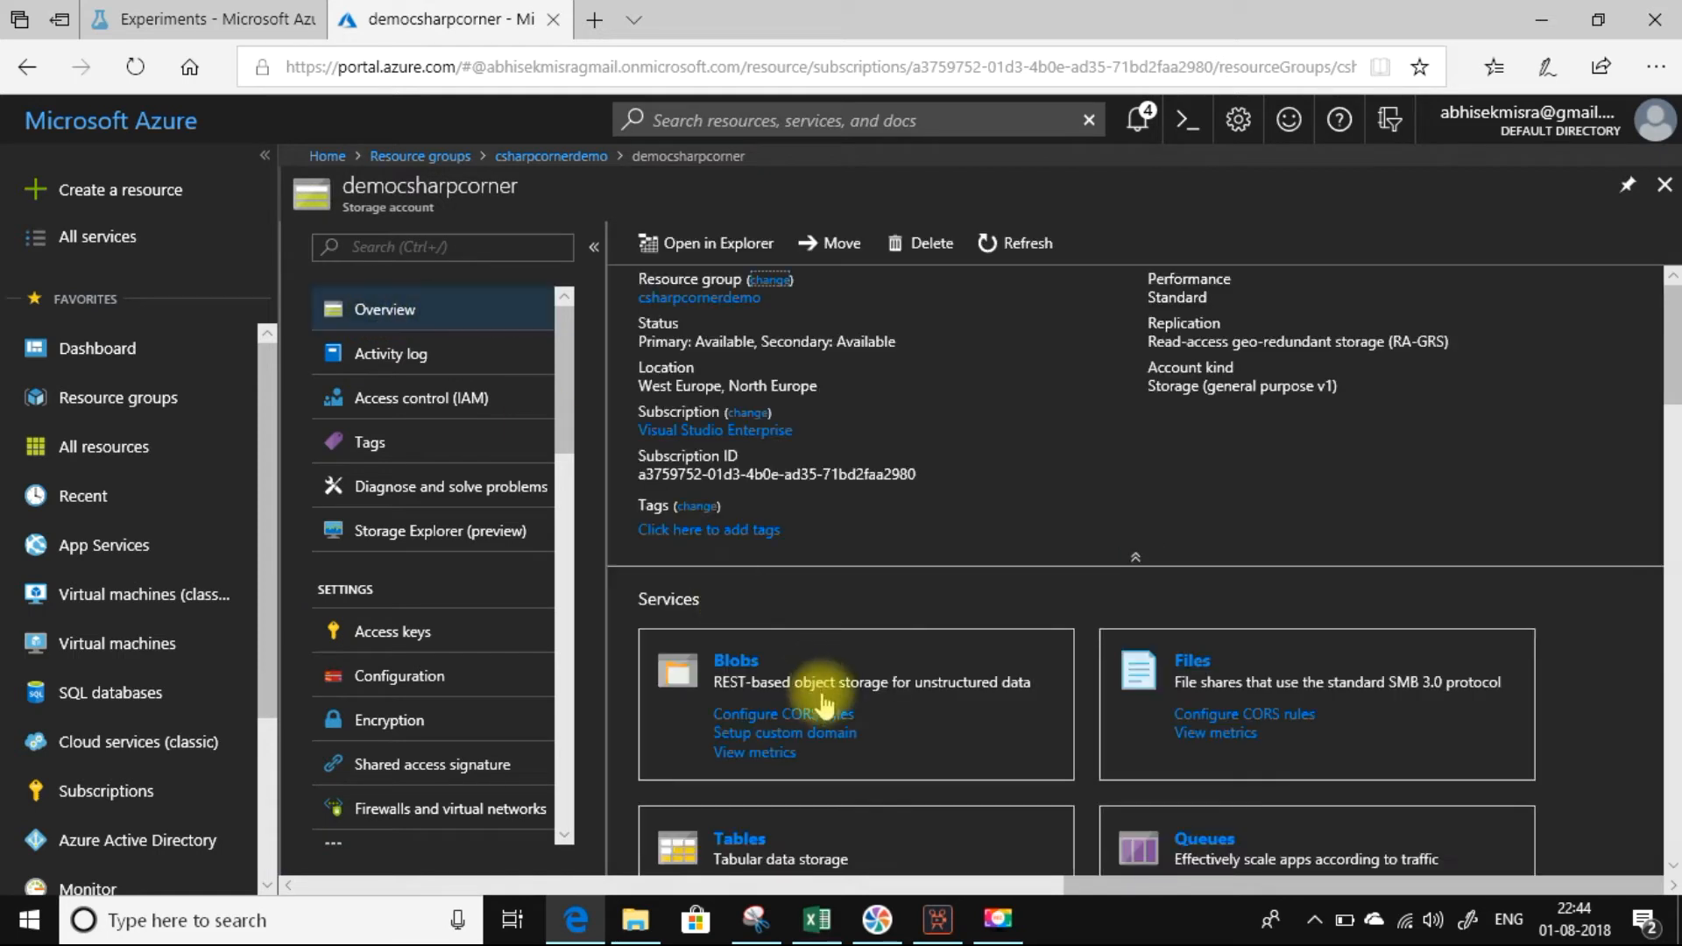
{"action": "left_click", "coordinate": [744, 668]}
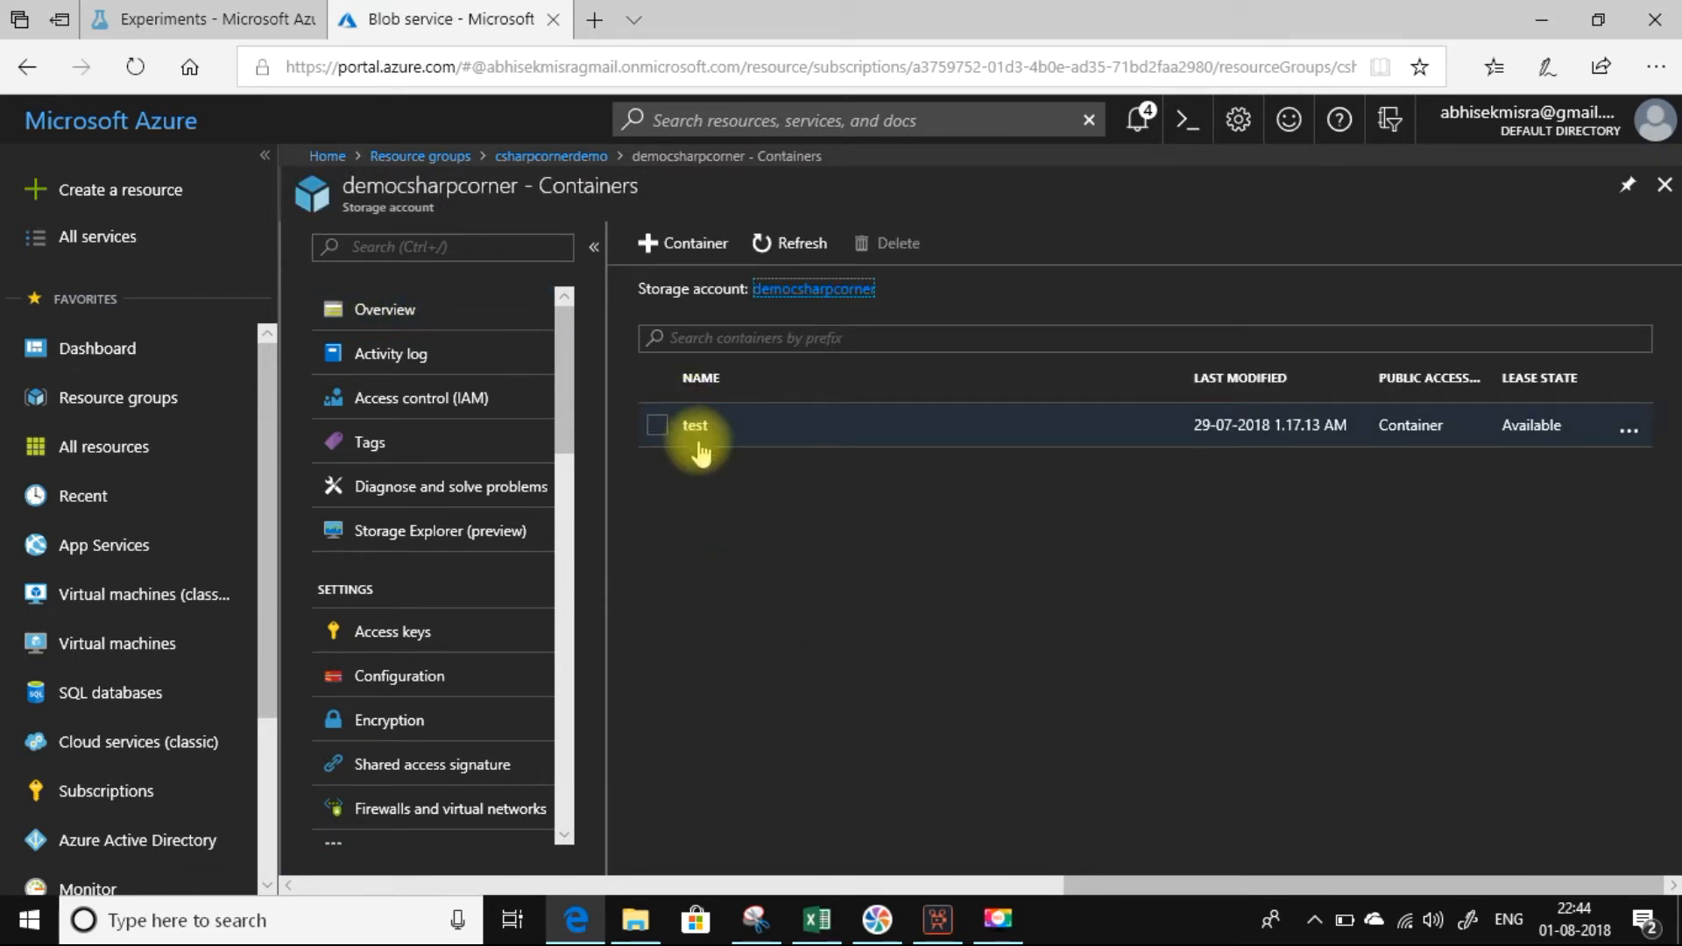
{"action": "left_click", "coordinate": [696, 427]}
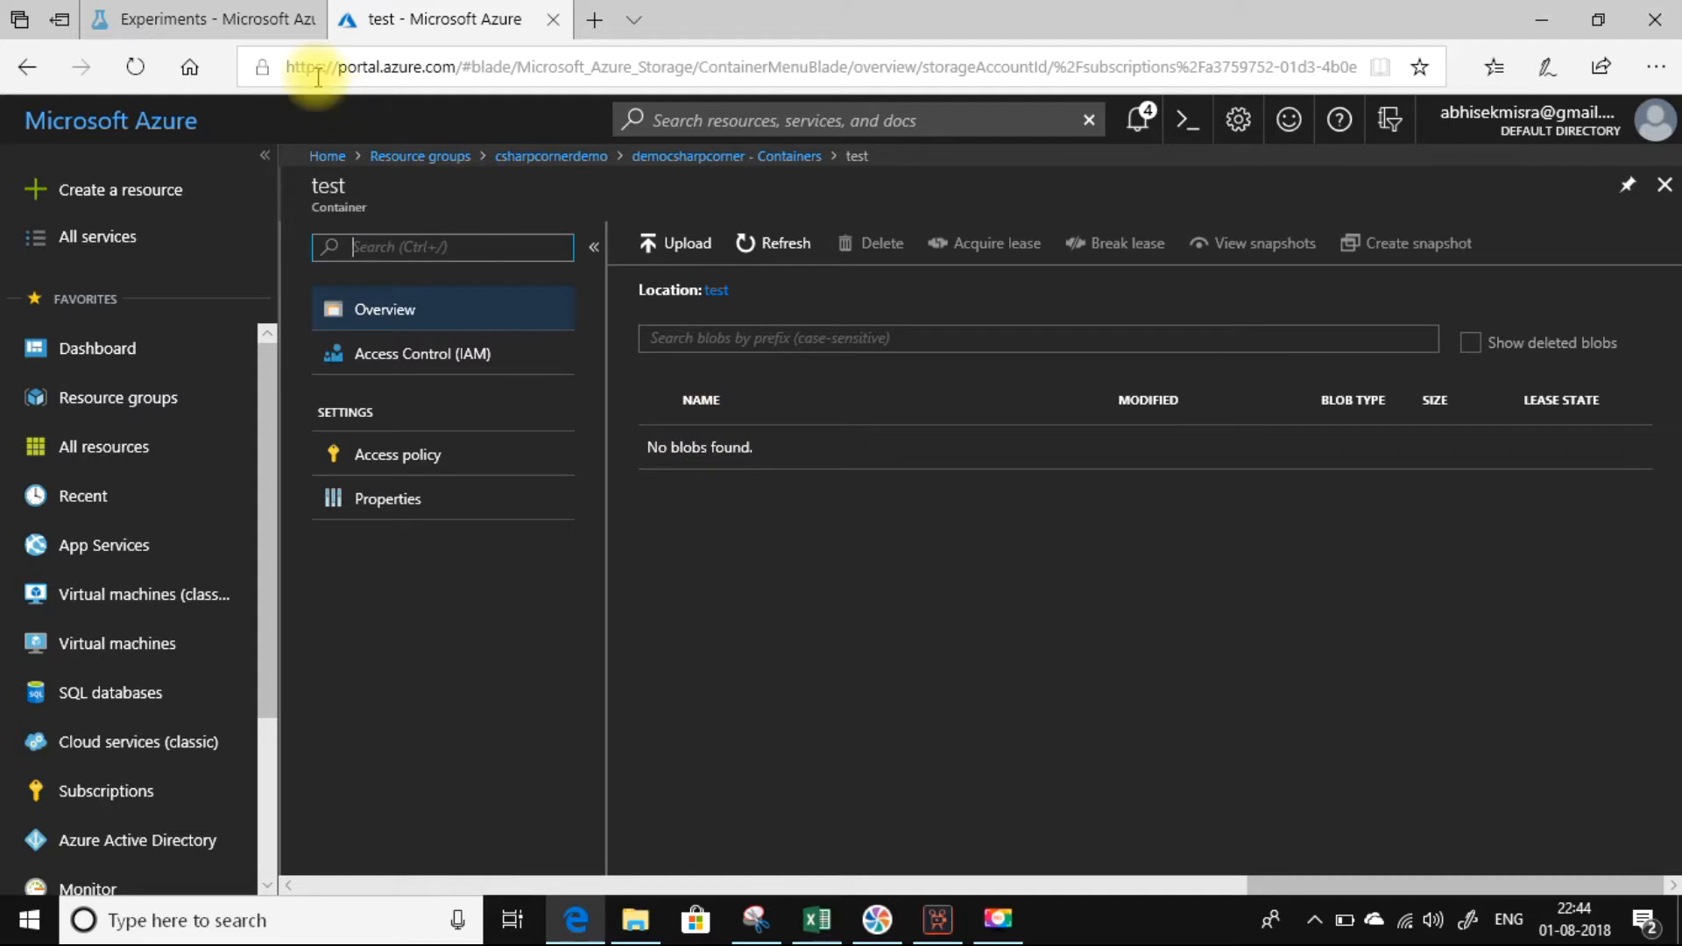
Set Export Data's path to blob to test/studentdetails.csv in Machine Learning Studio.
{"action": "left_click", "coordinate": [231, 22]}
{"action": "left_click", "coordinate": [1441, 386]}
{"action": "type", "text": "t"}
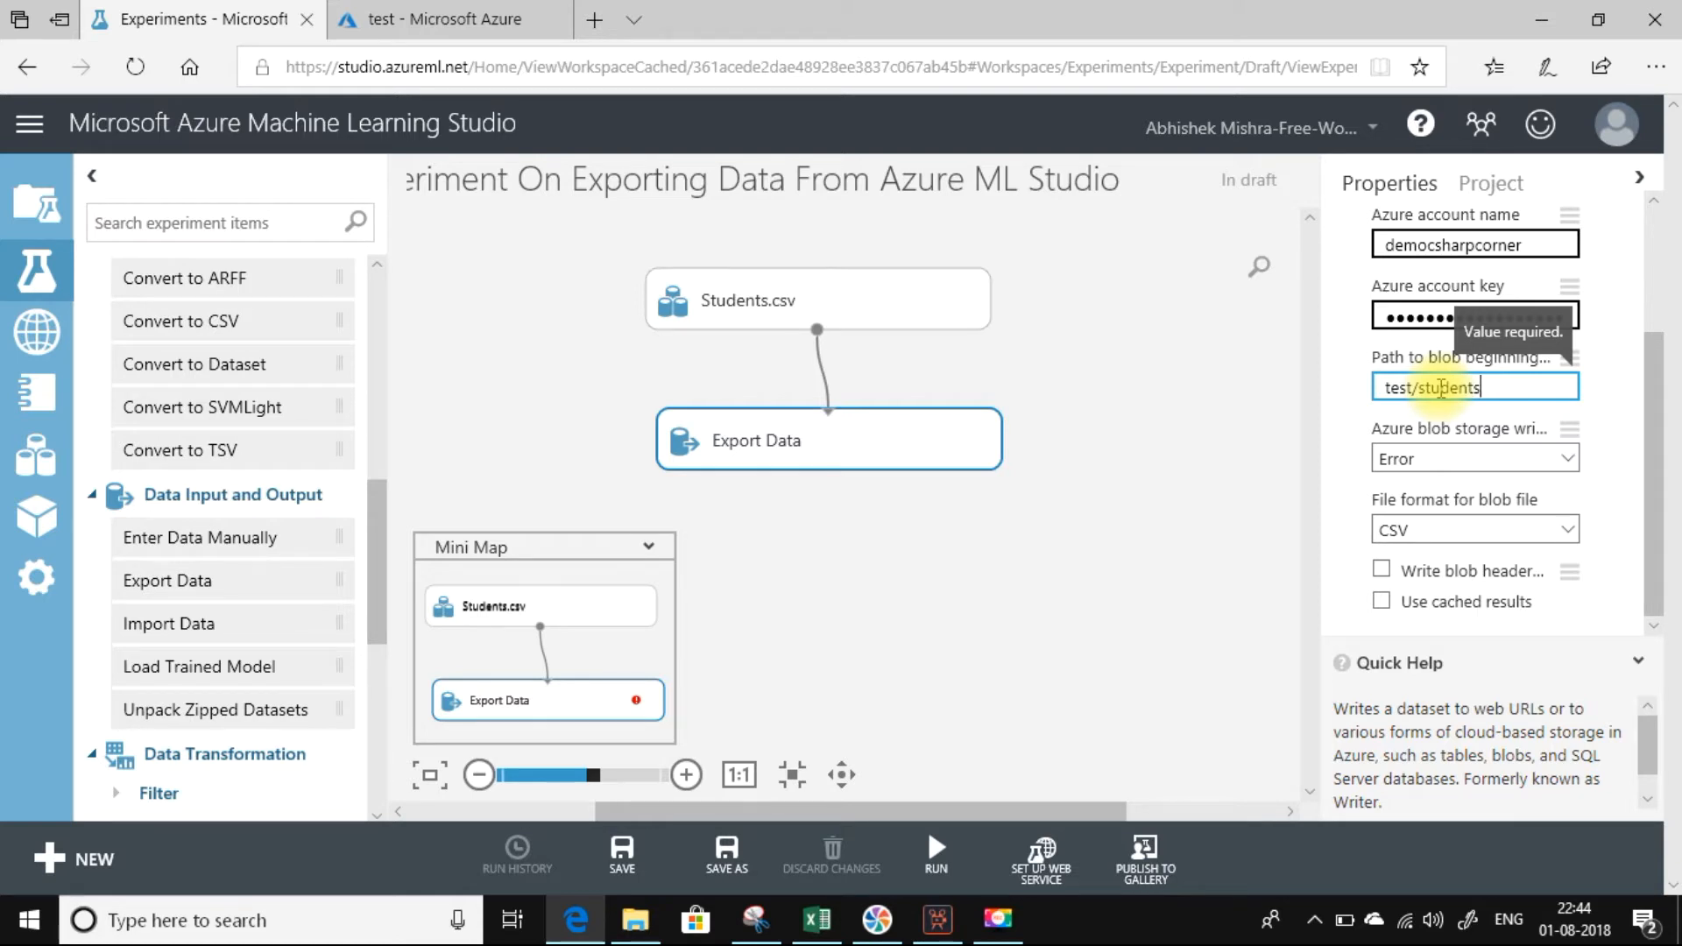
{"action": "type", "text": "details.csv"}
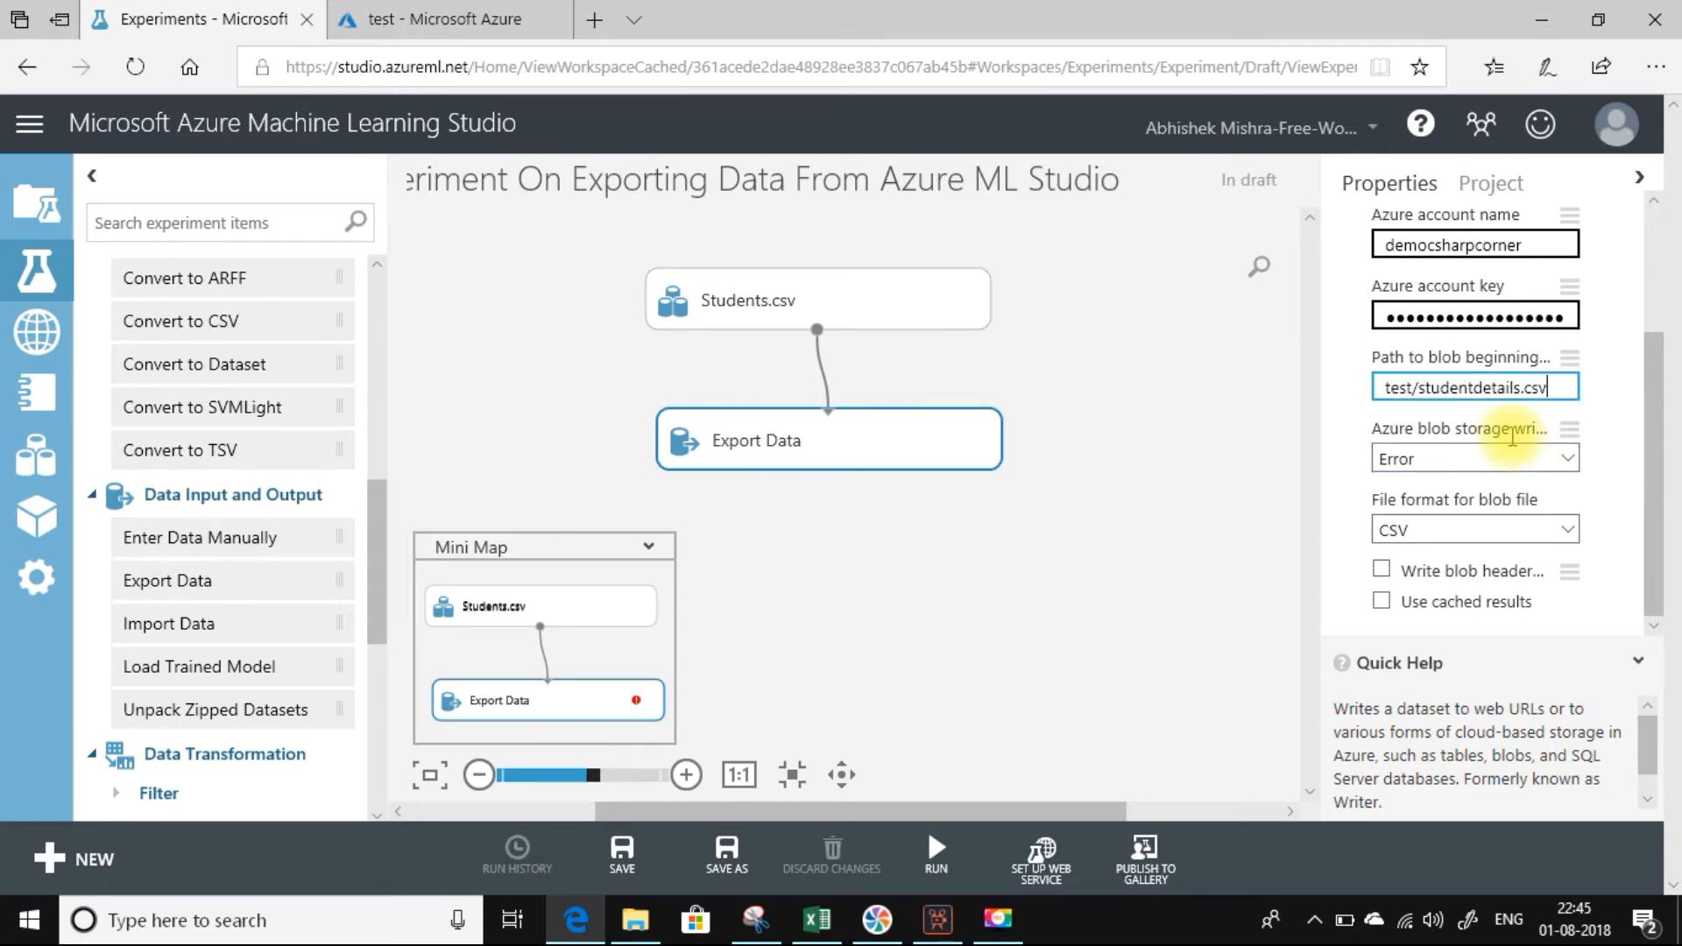
Review Export Data's blob storage write mode options and check the test container in the Azure portal for existing blobs.
{"action": "left_click", "coordinate": [1562, 459]}
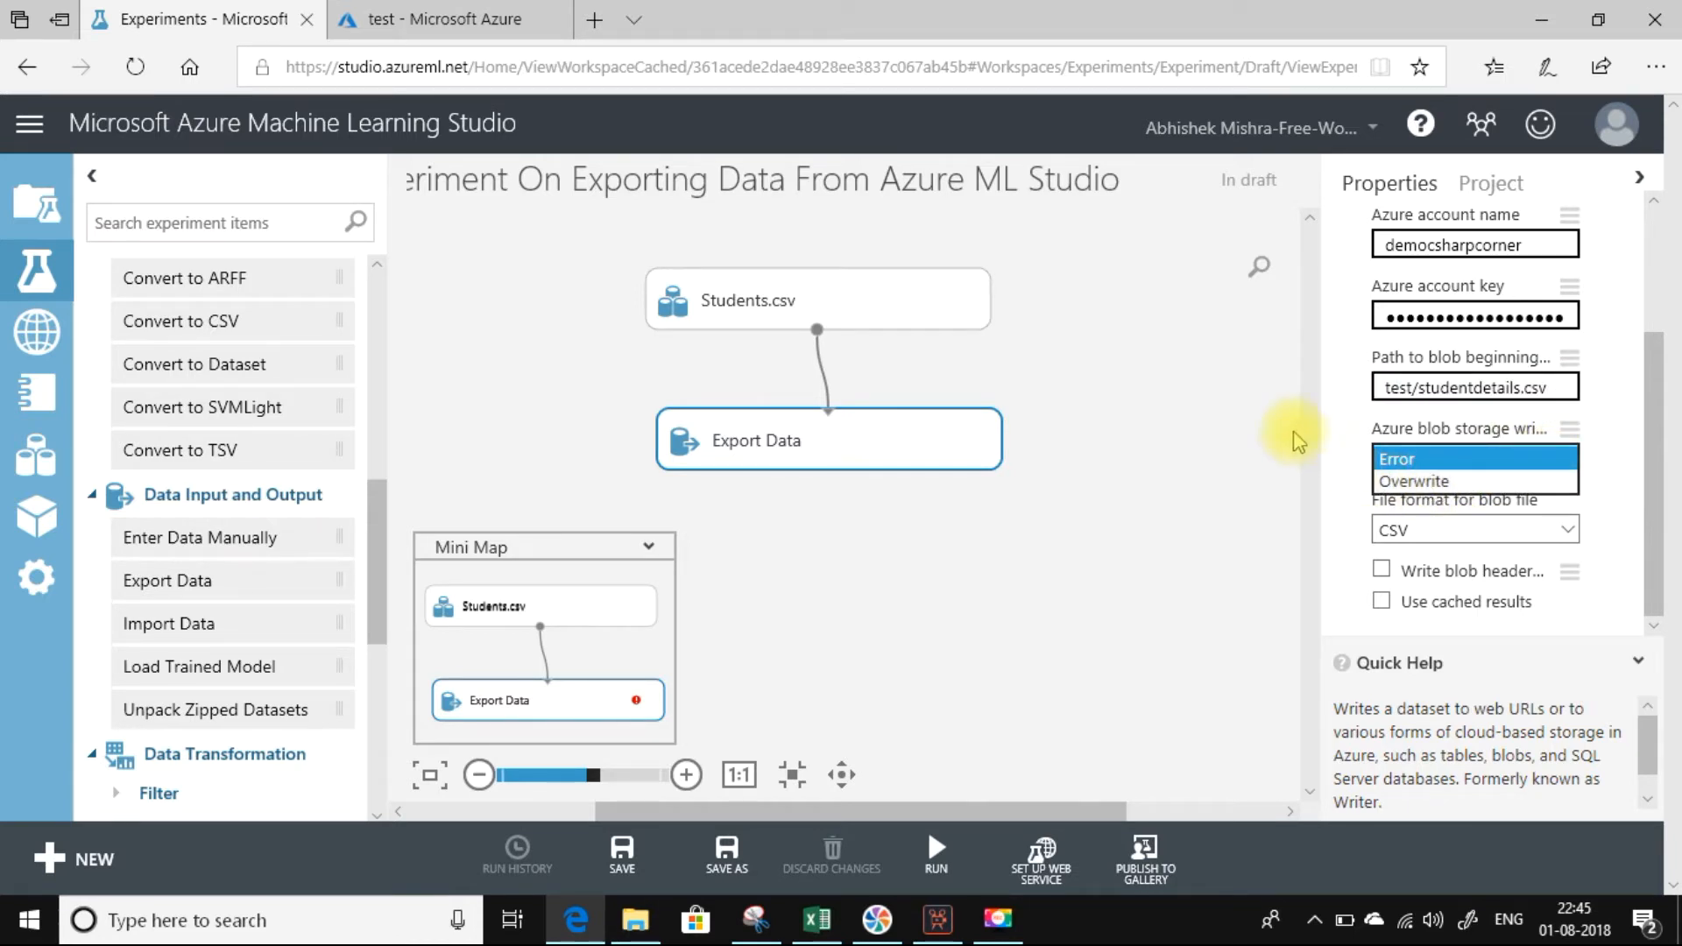
{"action": "left_click", "coordinate": [1330, 448]}
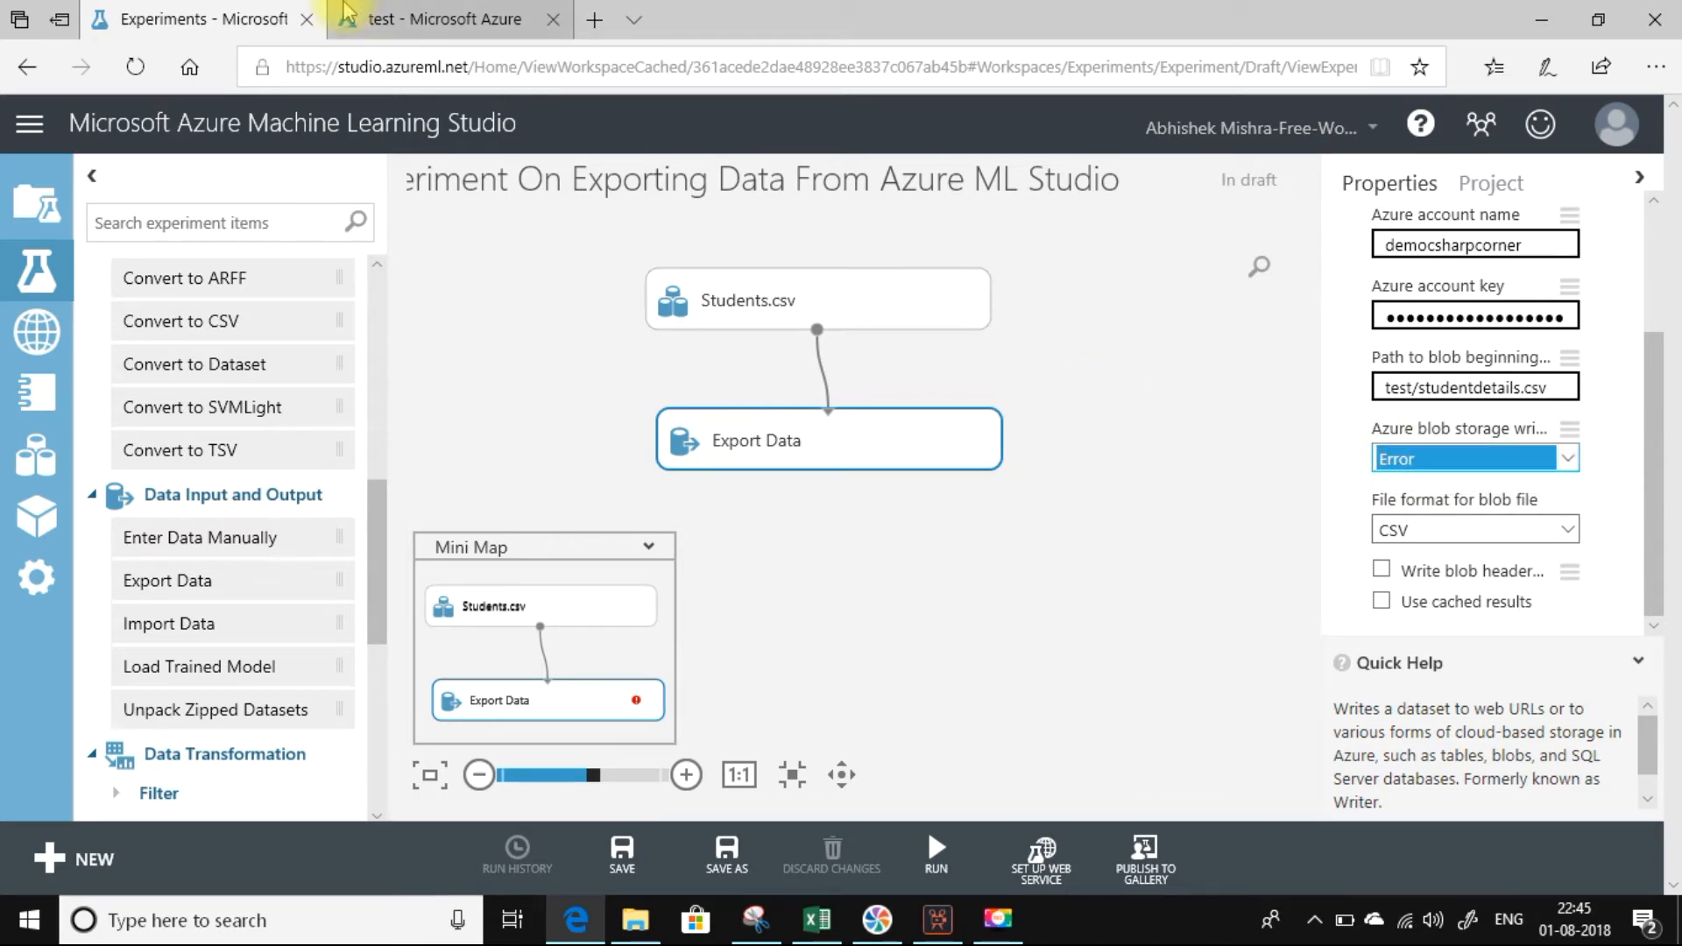
{"action": "left_click", "coordinate": [381, 20]}
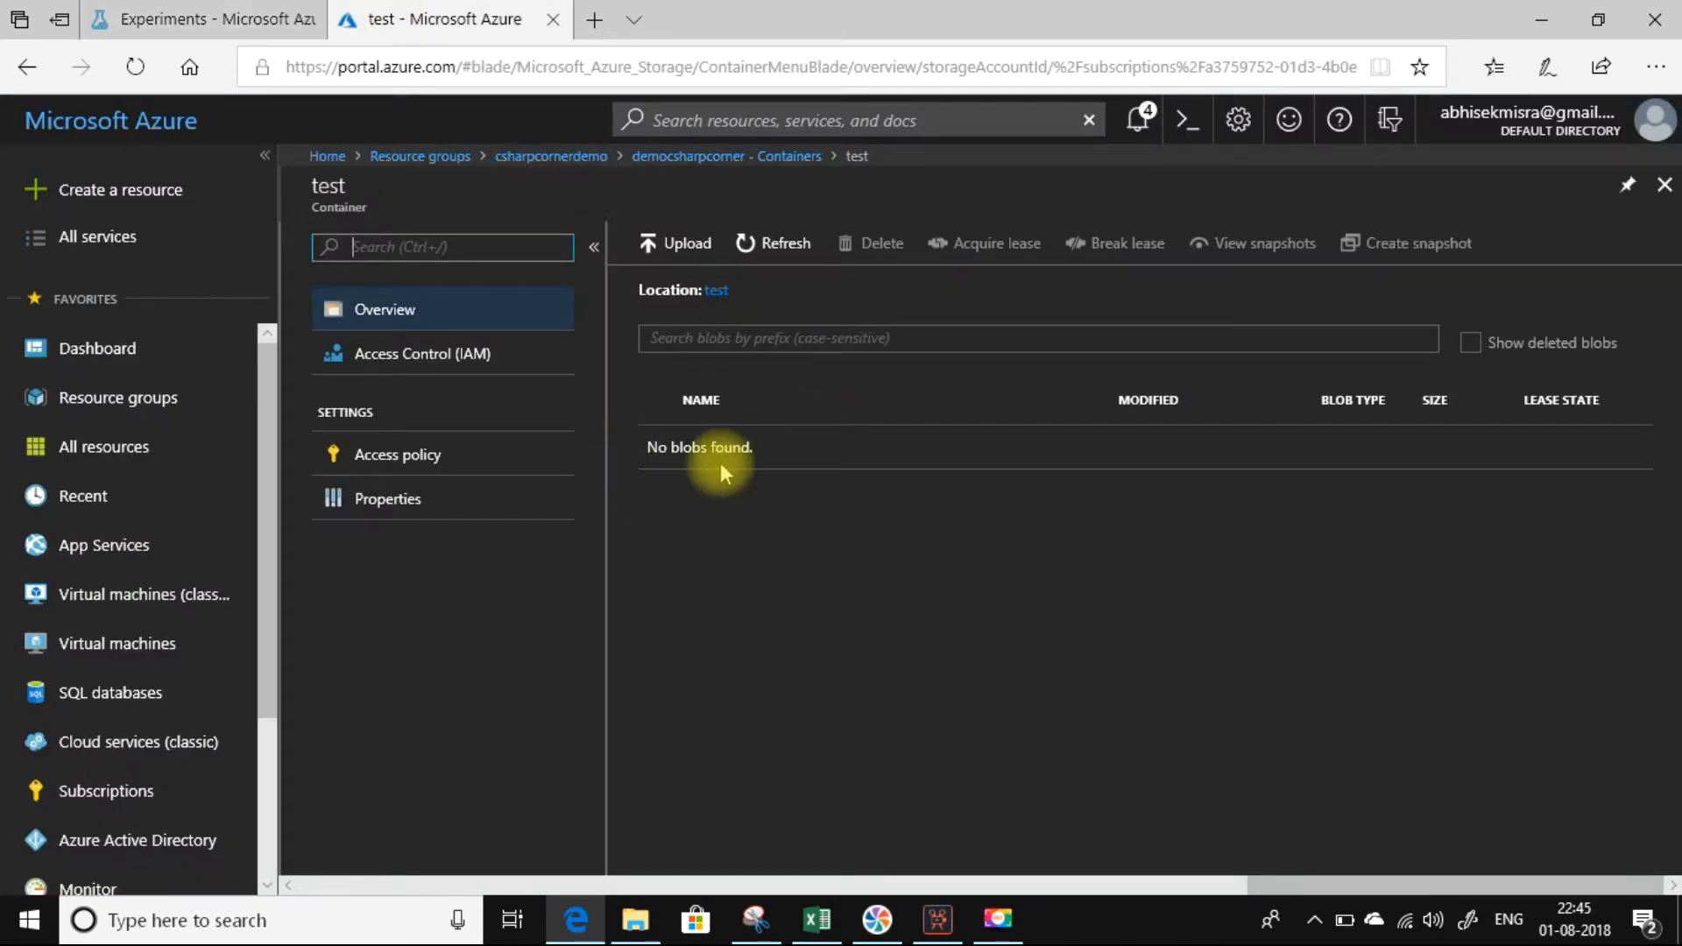
{"action": "left_click", "coordinate": [254, 19]}
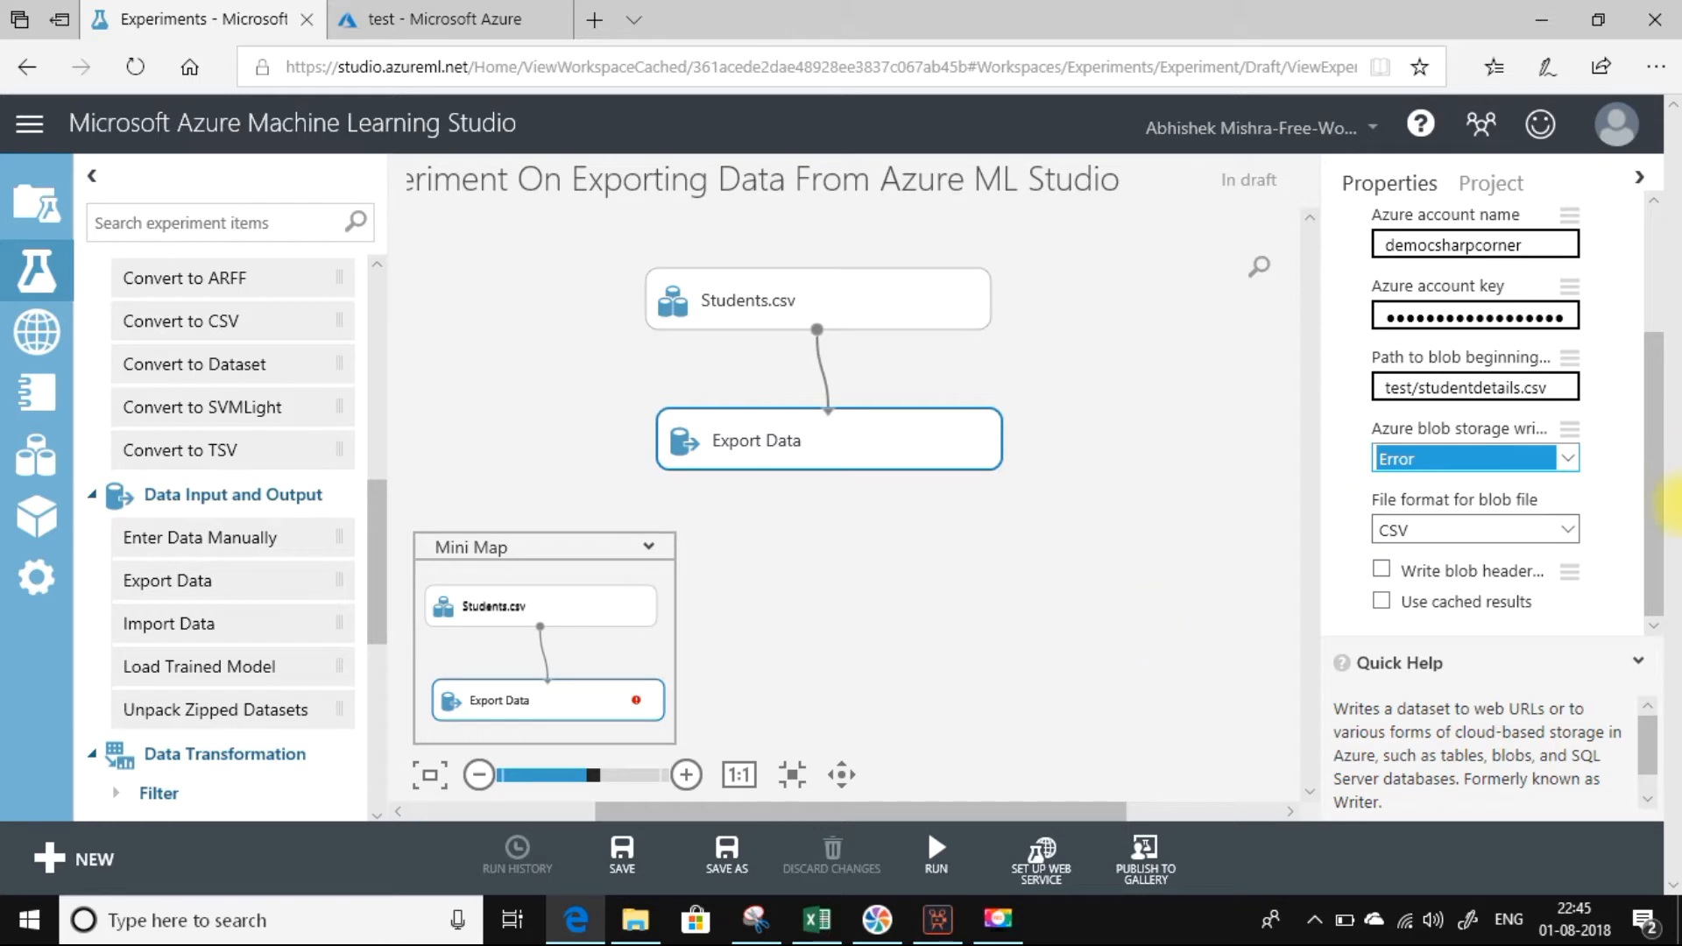
Review the remaining Export Data properties and run the whole experiment.
{"action": "left_click_drag", "start_coordinate": [1655, 443], "coordinate": [1631, 291]}
{"action": "scroll", "coordinate": [1637, 462], "scroll_direction": "down", "scroll_amount": 3}
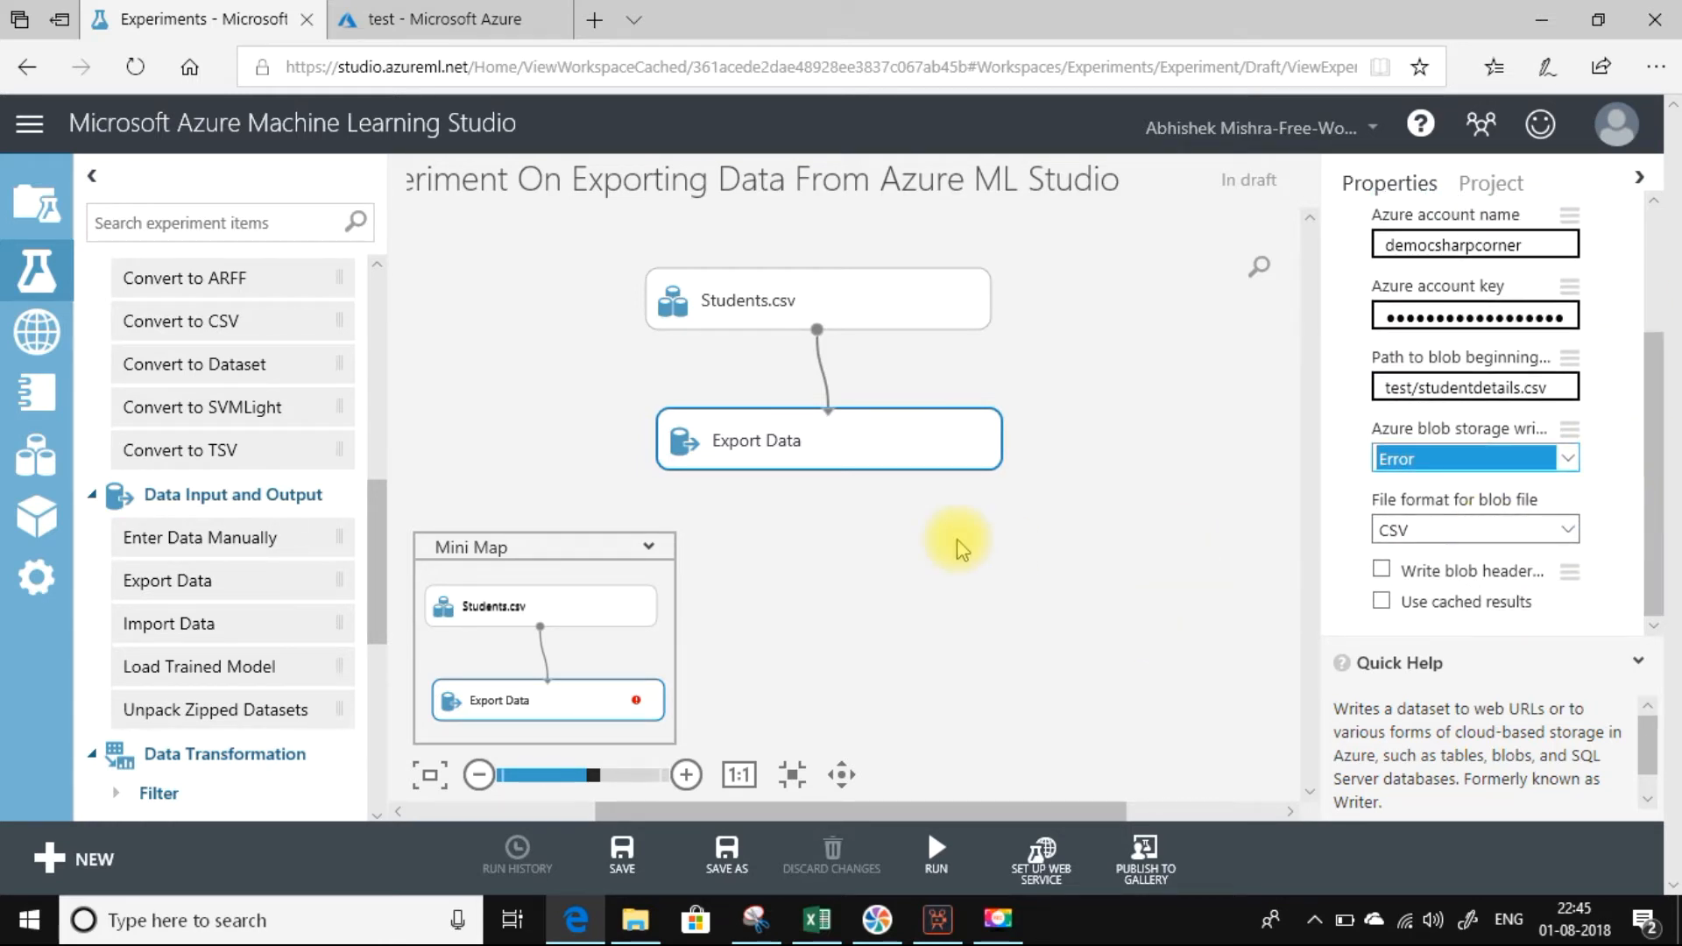
{"action": "mouse_move", "coordinate": [936, 850]}
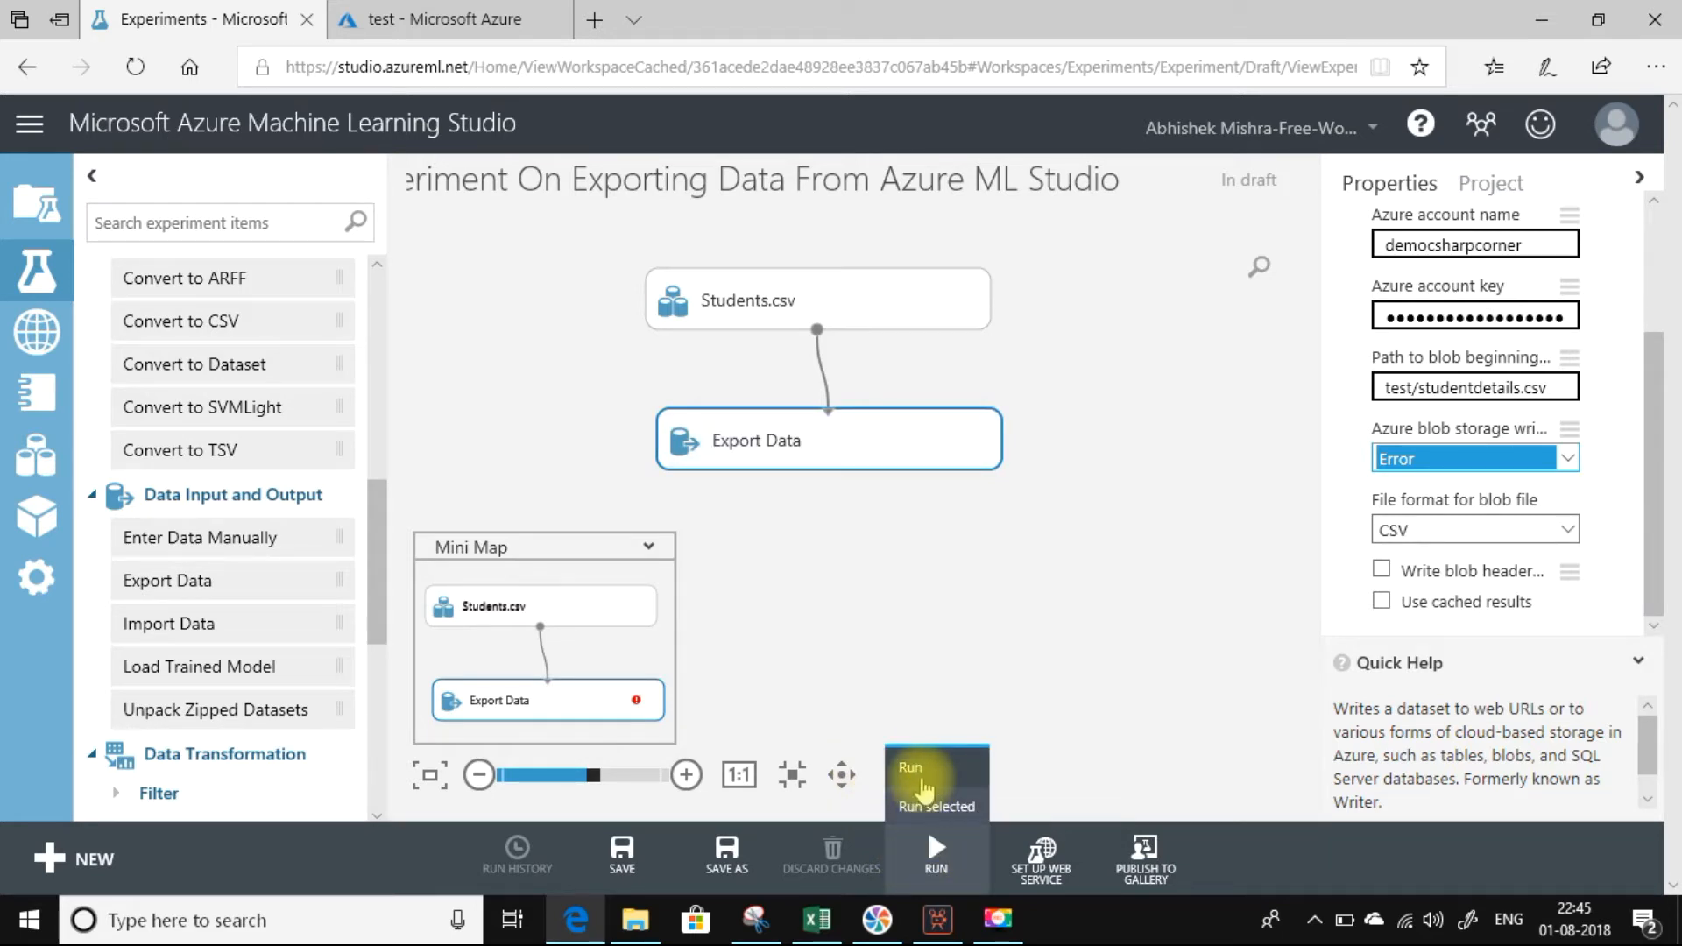
{"action": "left_click", "coordinate": [919, 783]}
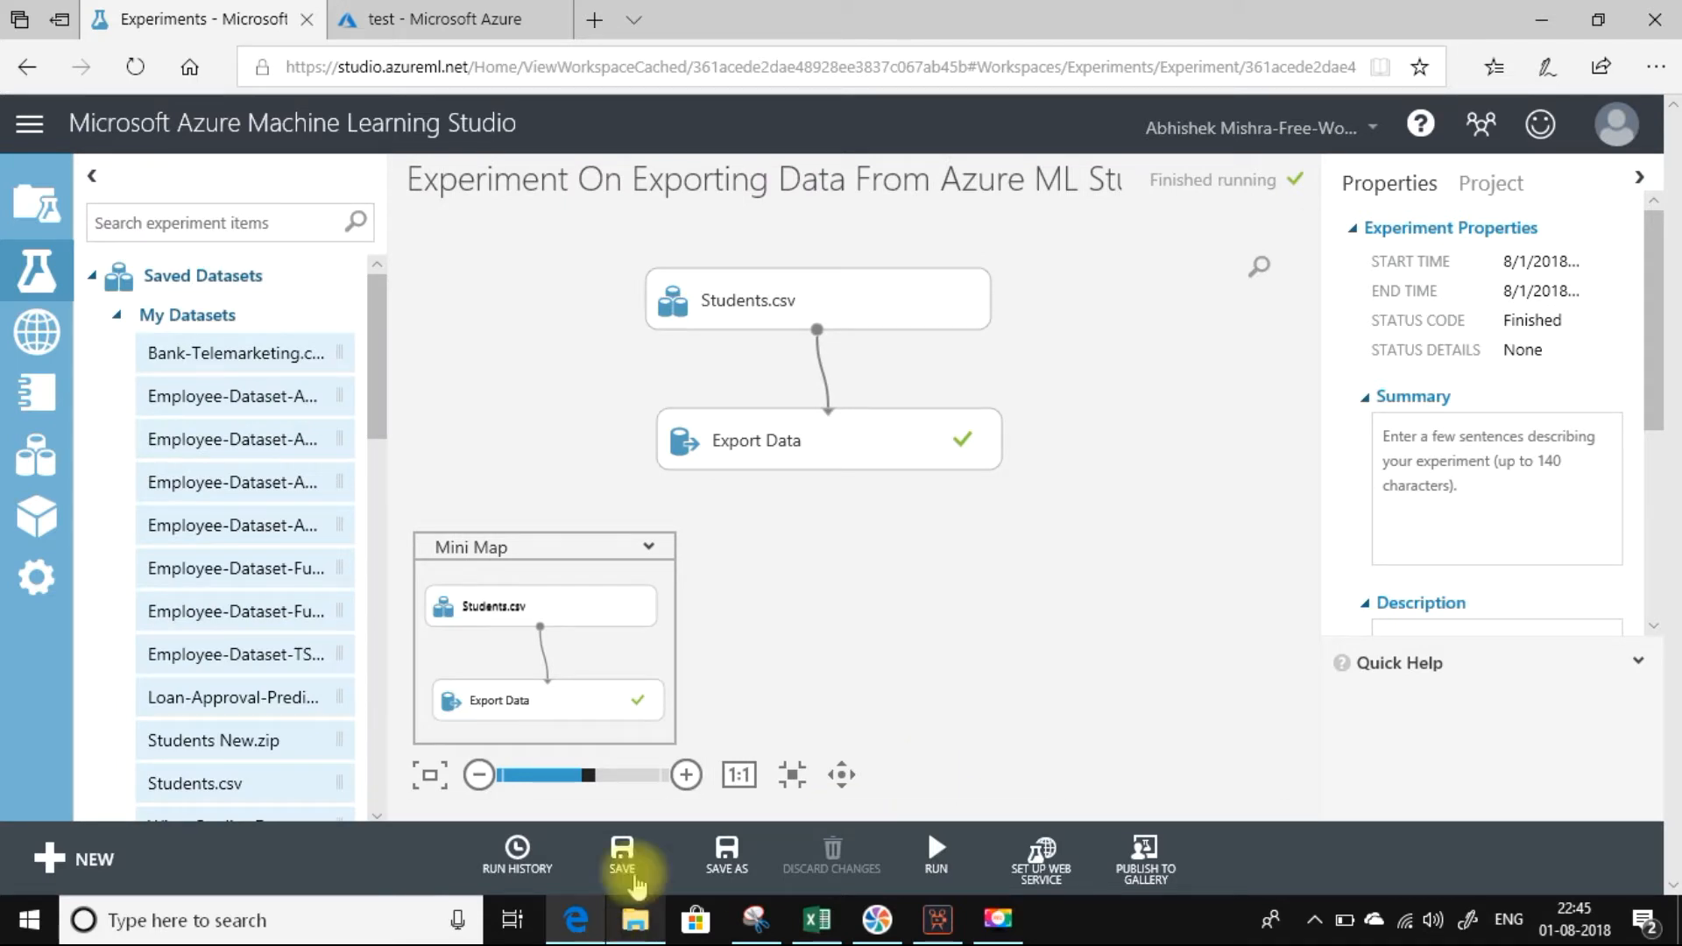
Refresh the test container in the Azure portal and open the exported studentdetails.csv blob's properties.
{"action": "left_click", "coordinate": [480, 28]}
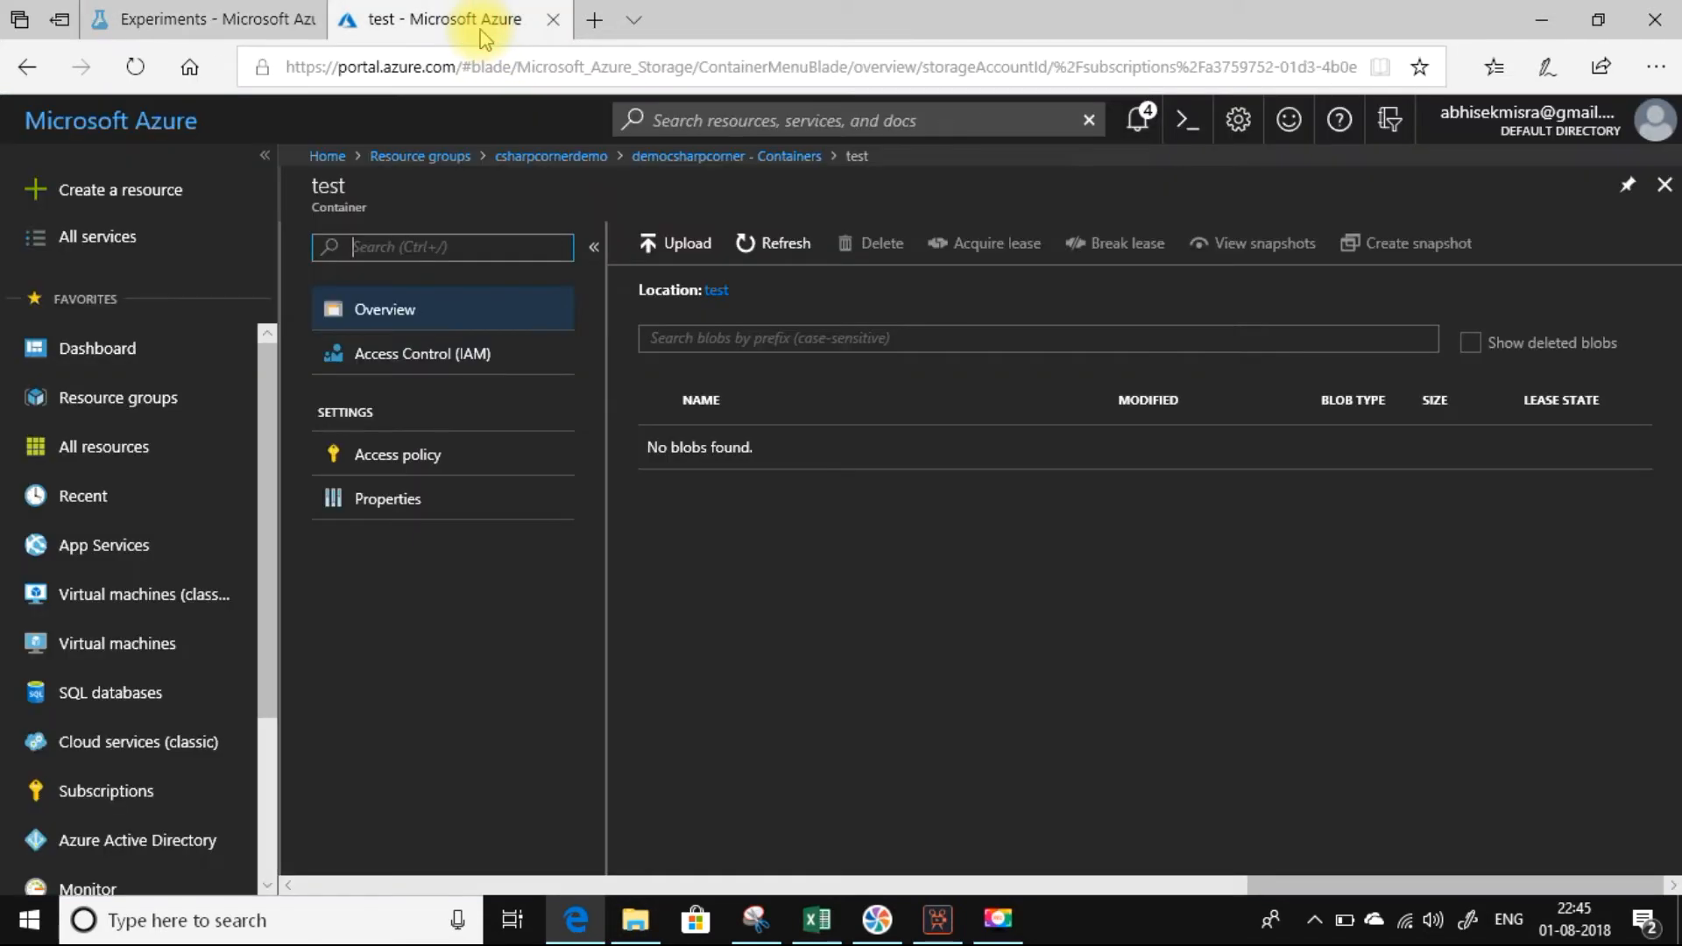
{"action": "left_click", "coordinate": [780, 252]}
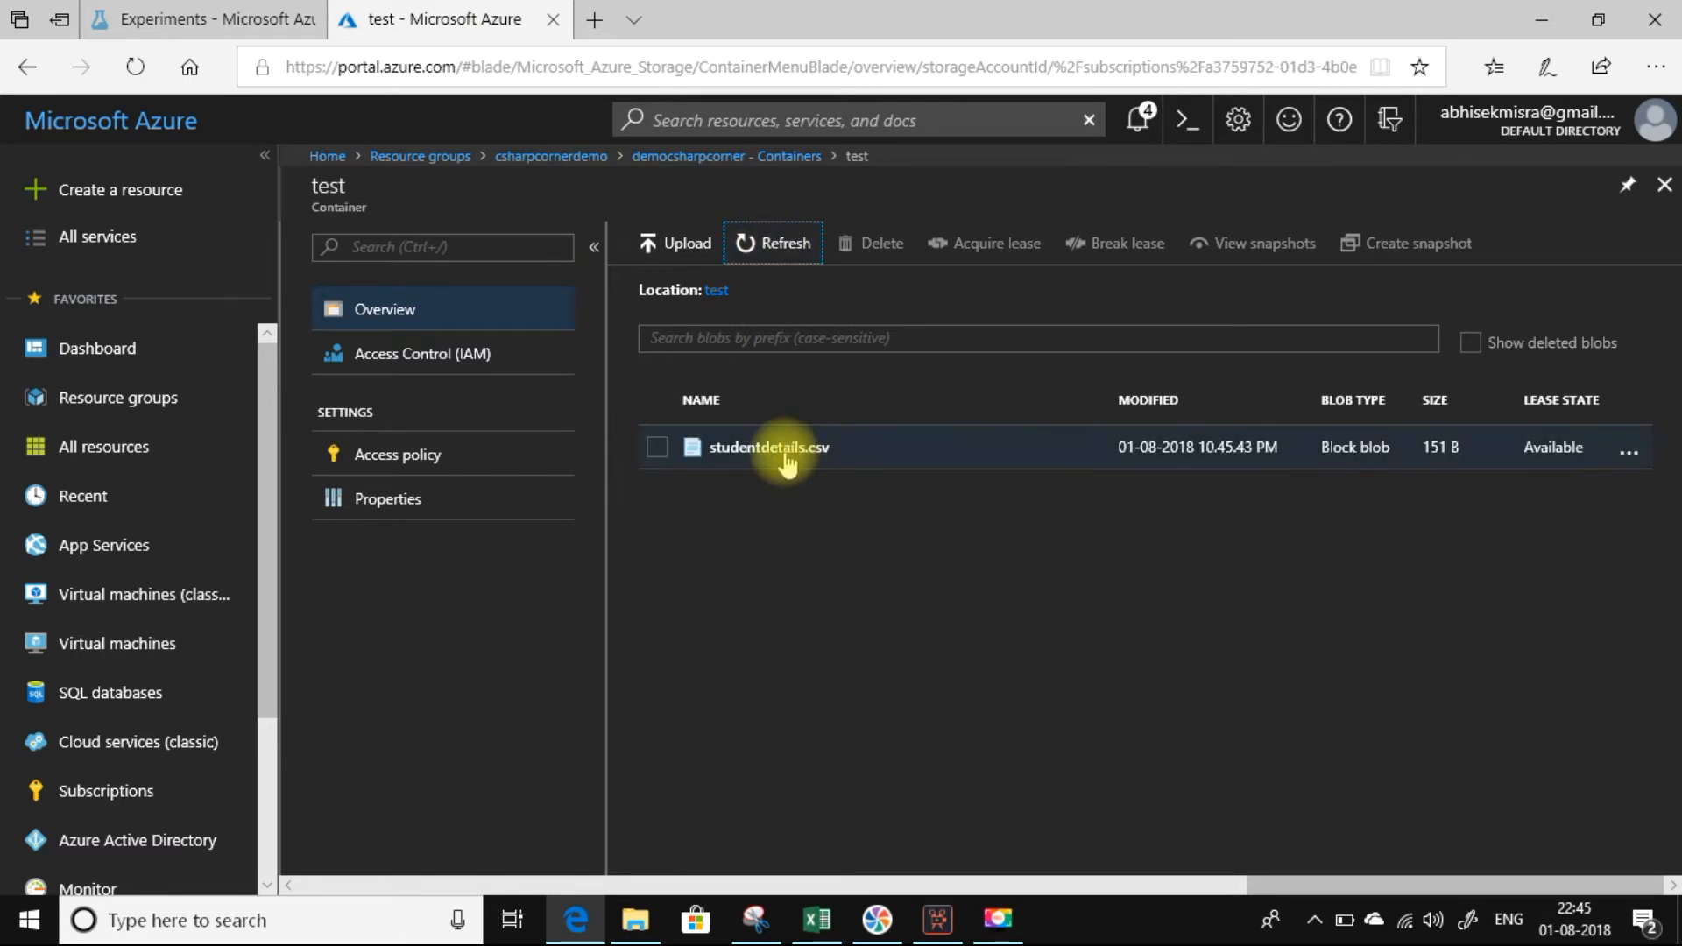
{"action": "left_click", "coordinate": [786, 452]}
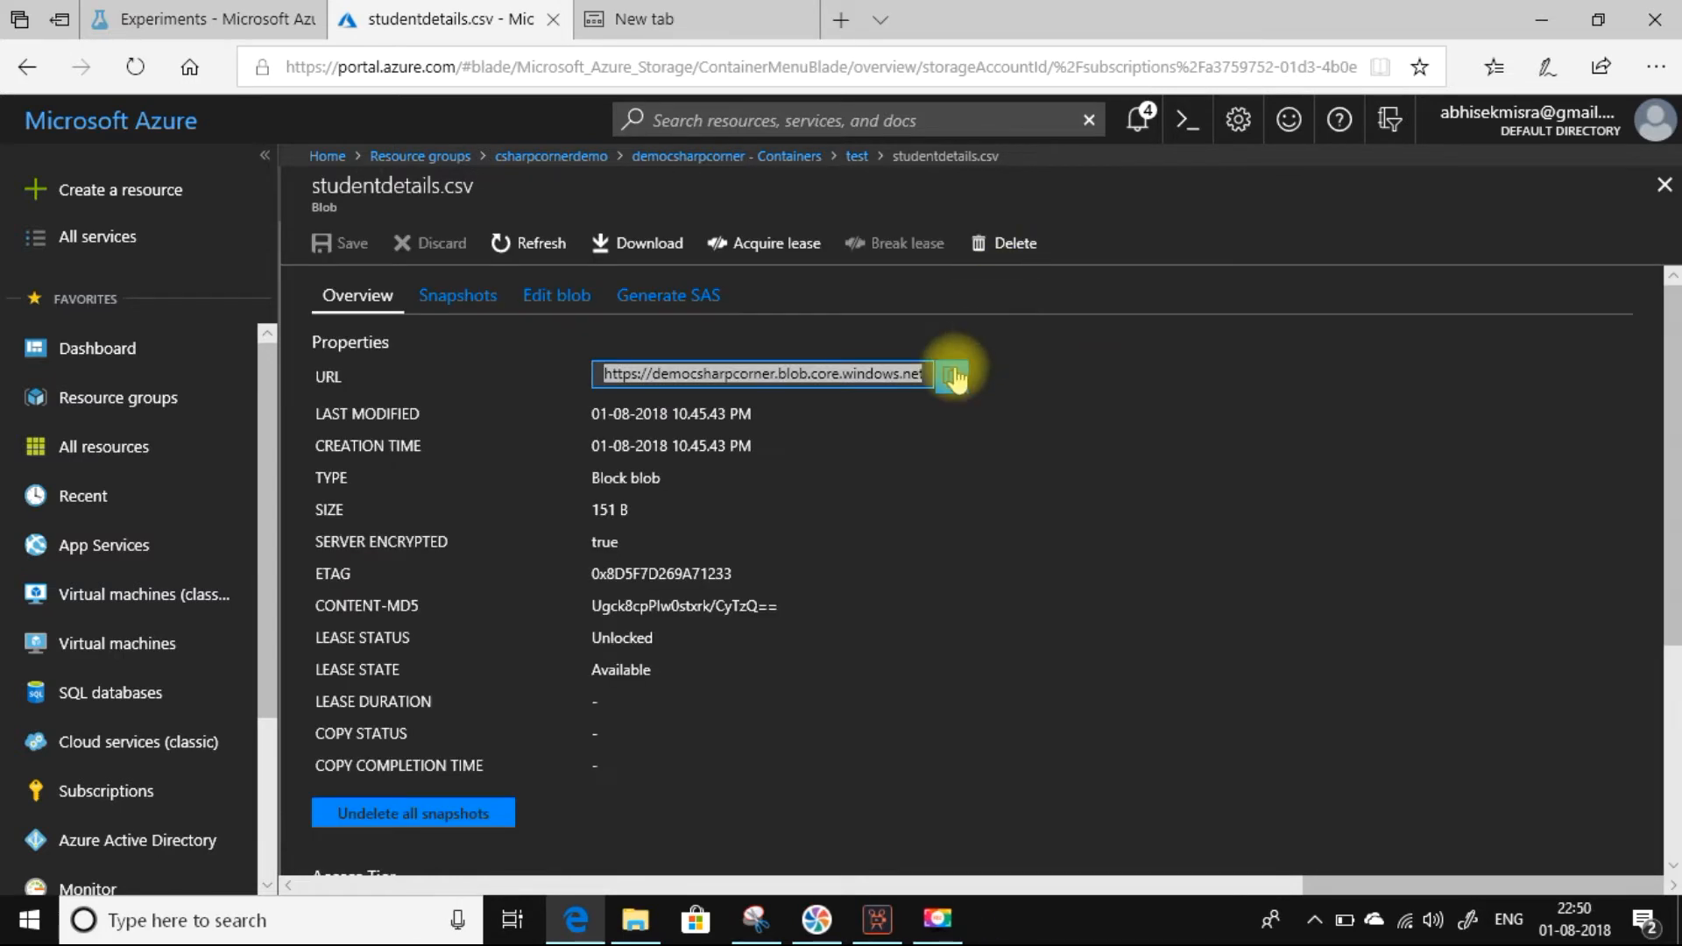
Copy the studentdetails.csv blob's URL, load it in the other browser tab, and open the downloaded file in Excel.
{"action": "left_click", "coordinate": [951, 375]}
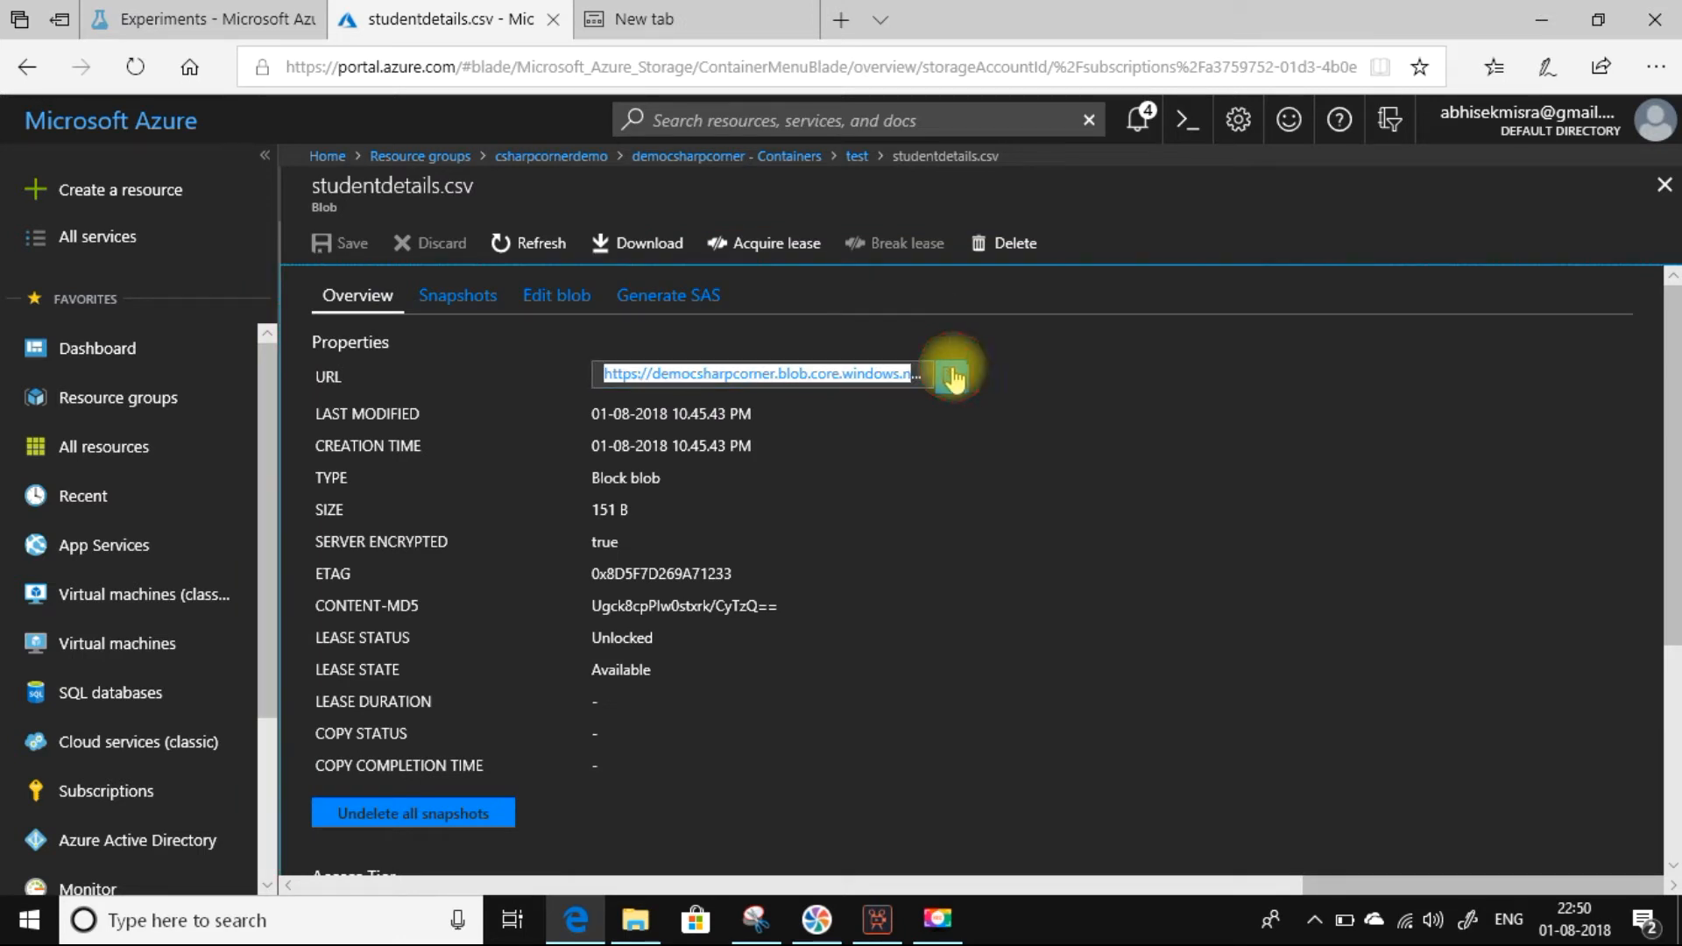
{"action": "left_click", "coordinate": [692, 19]}
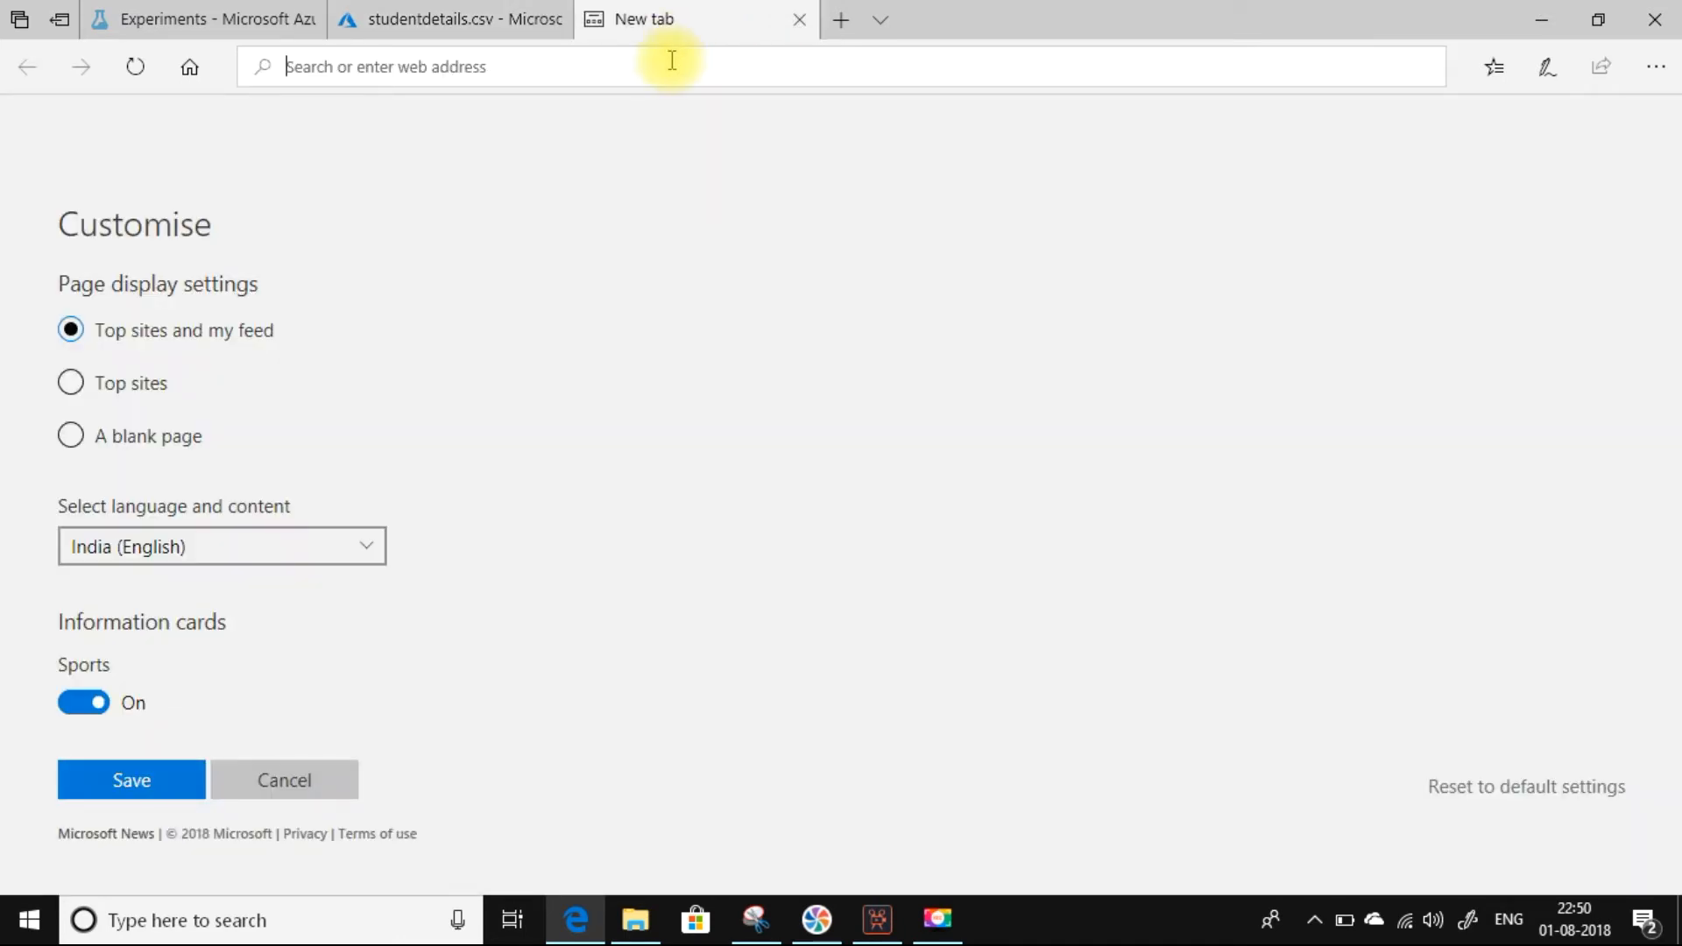
{"action": "key", "text": "ctrl+v"}
{"action": "key", "text": "Return"}
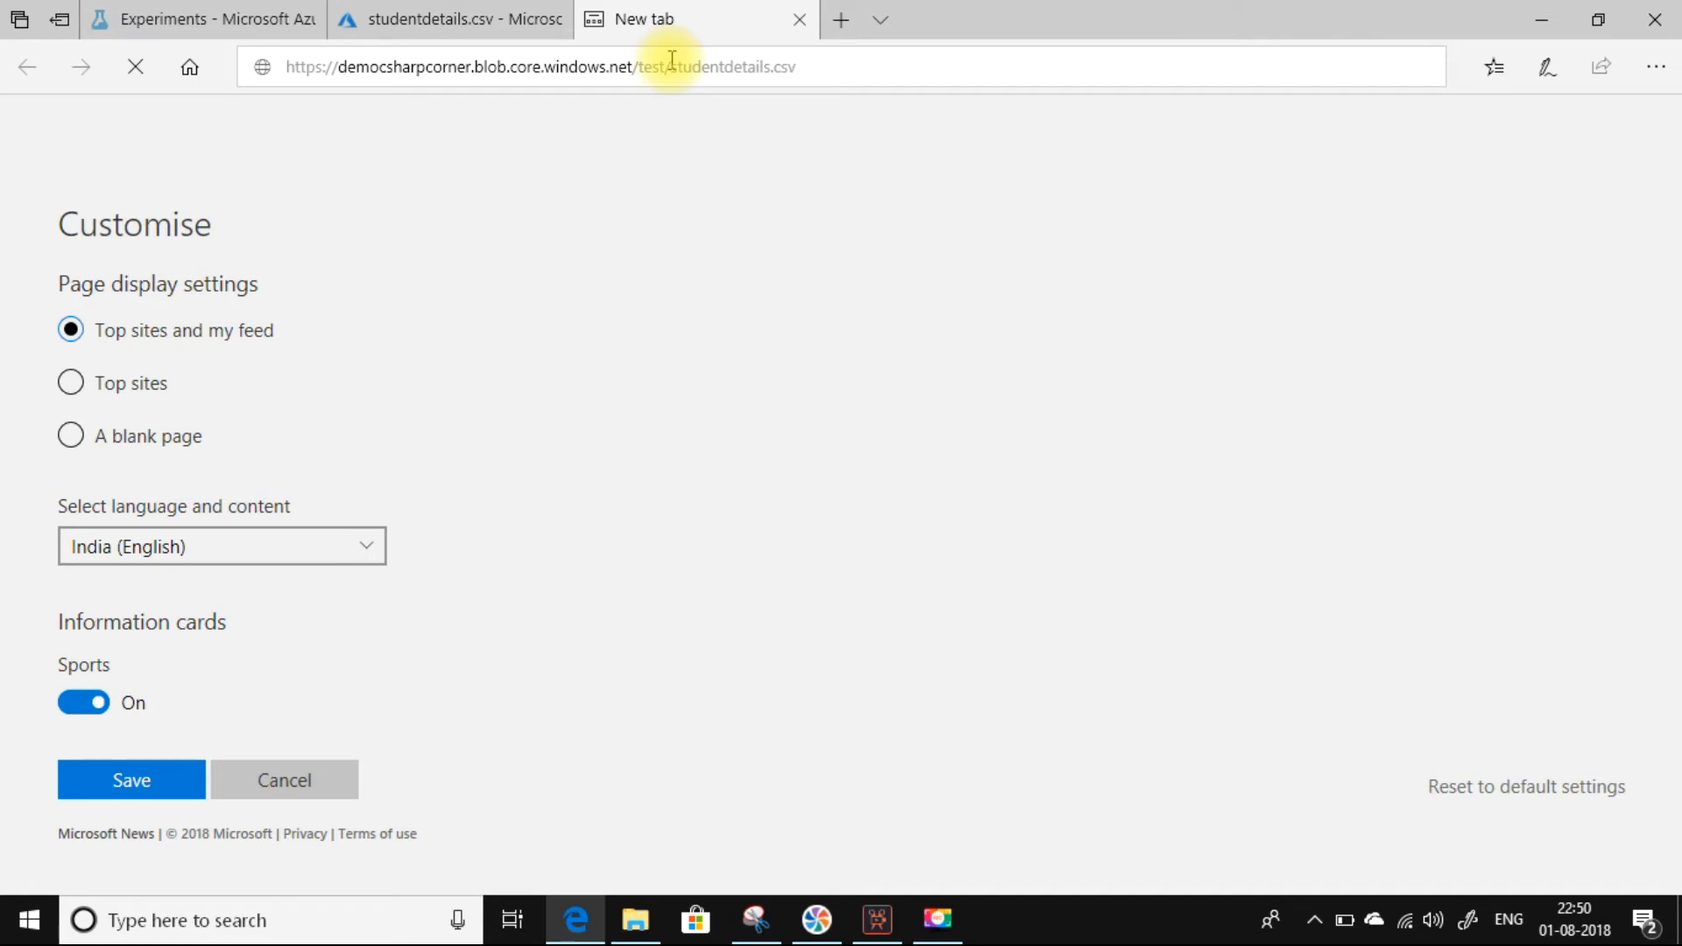
{"action": "left_click", "coordinate": [988, 851]}
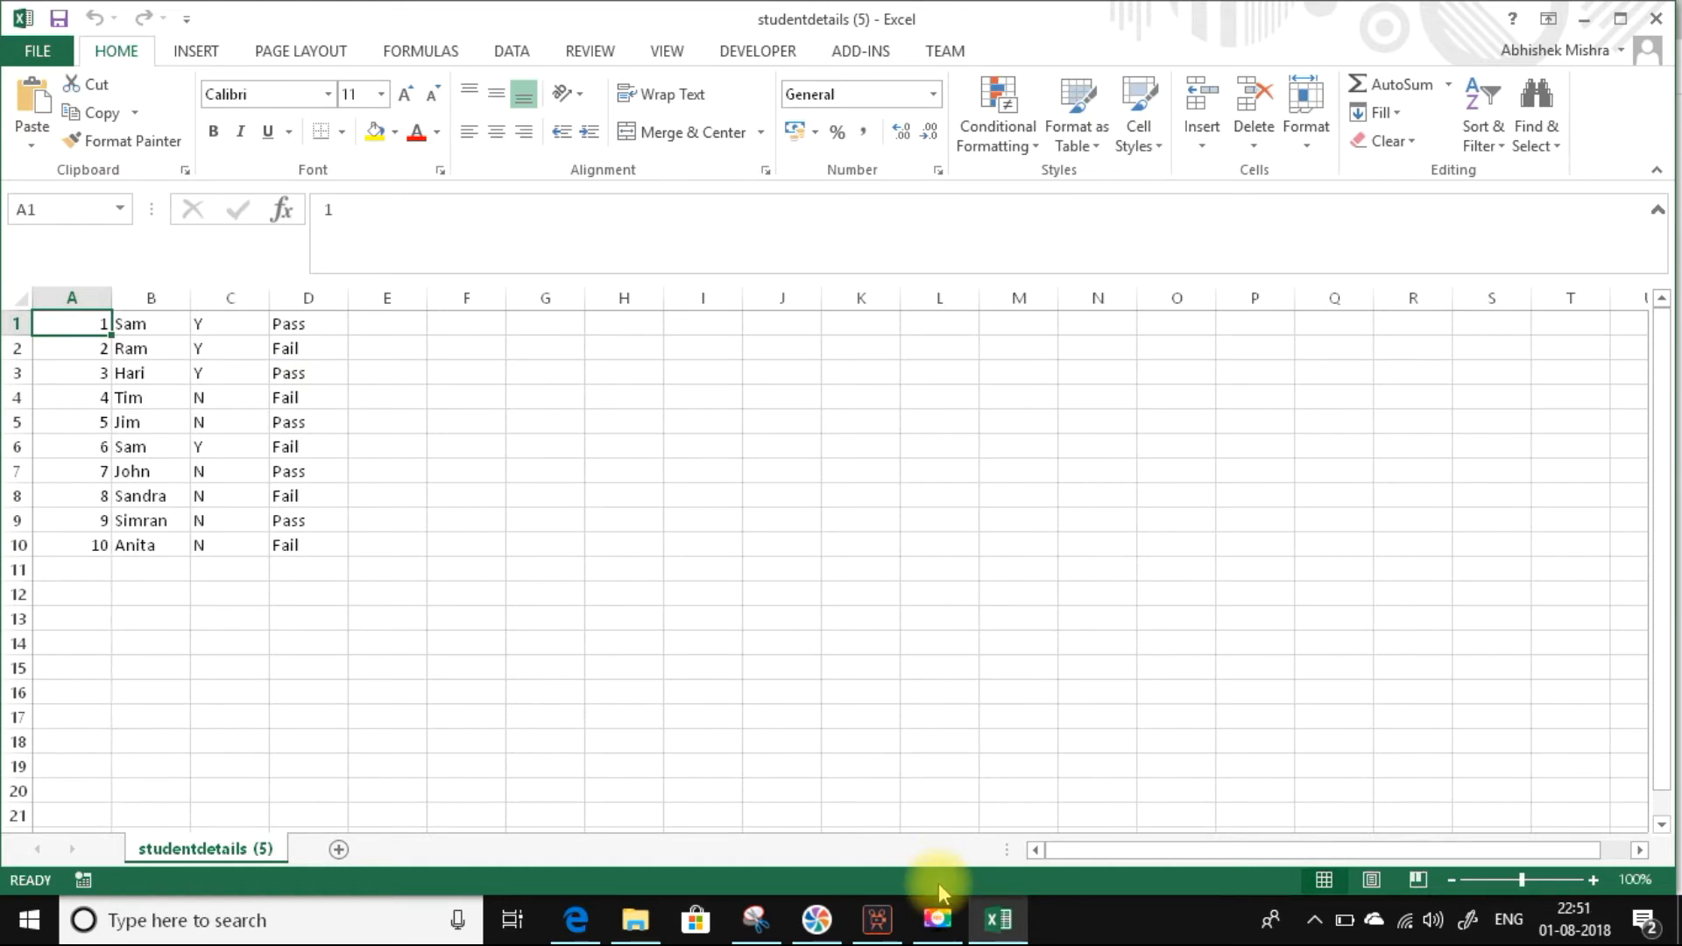
Visualize the Students.csv dataset in Machine Learning Studio, compare it with the exported file in Excel, and close both views.
{"action": "left_click", "coordinate": [577, 917]}
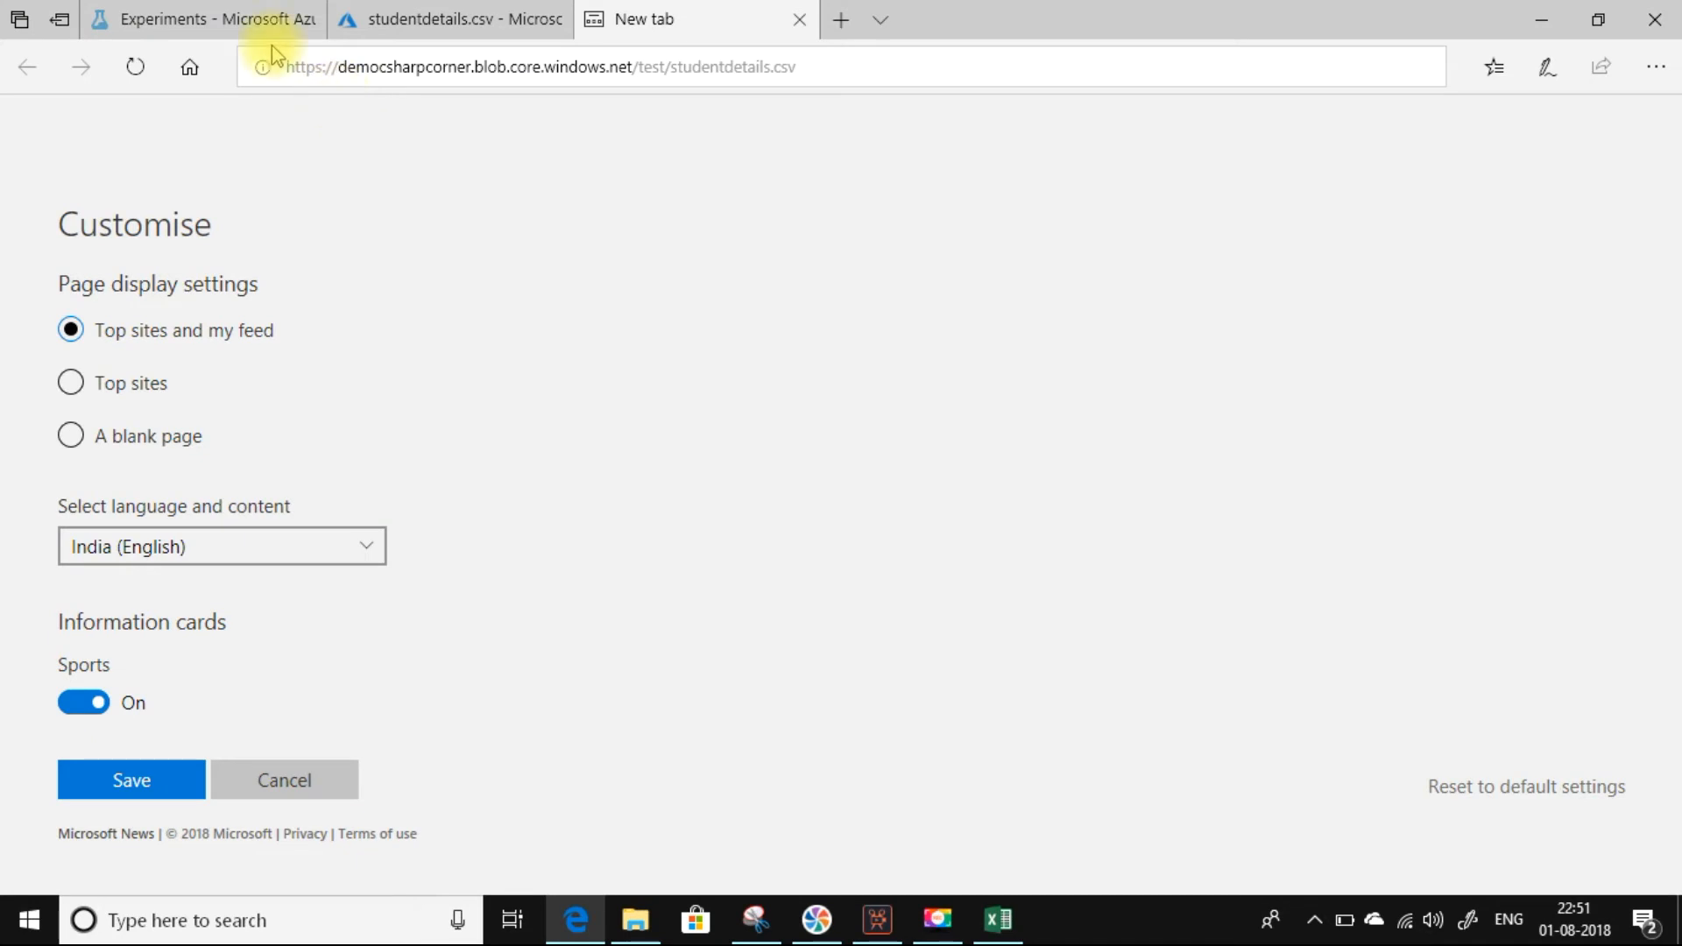
{"action": "left_click", "coordinate": [214, 21]}
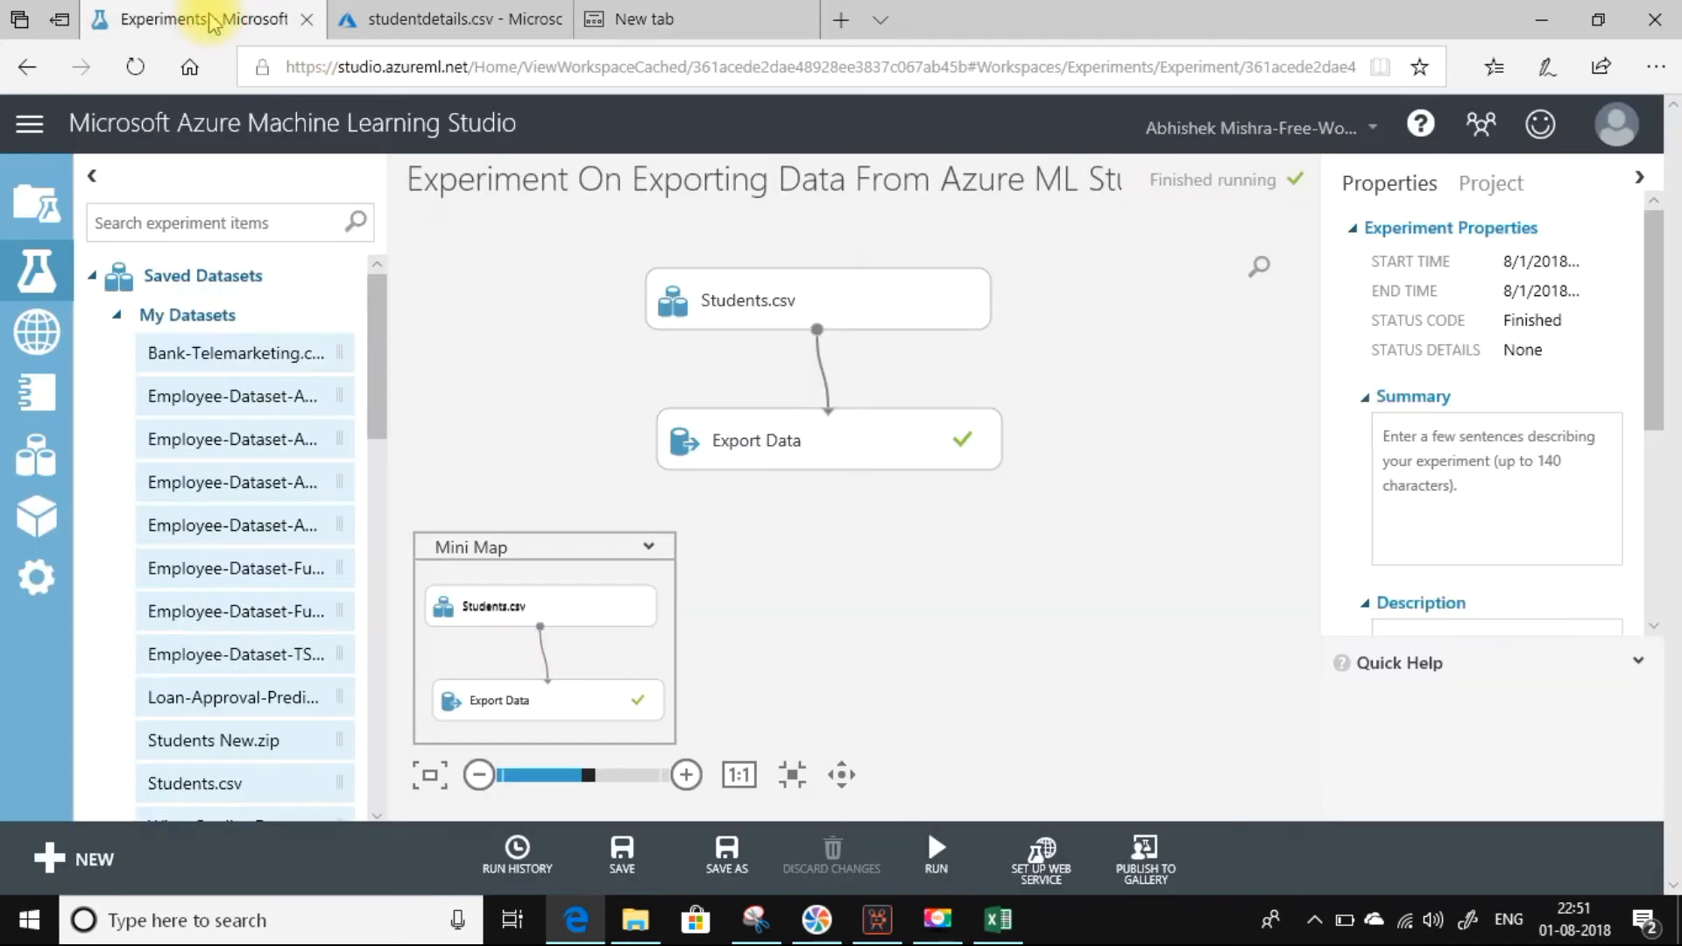
{"action": "right_click", "coordinate": [815, 330]}
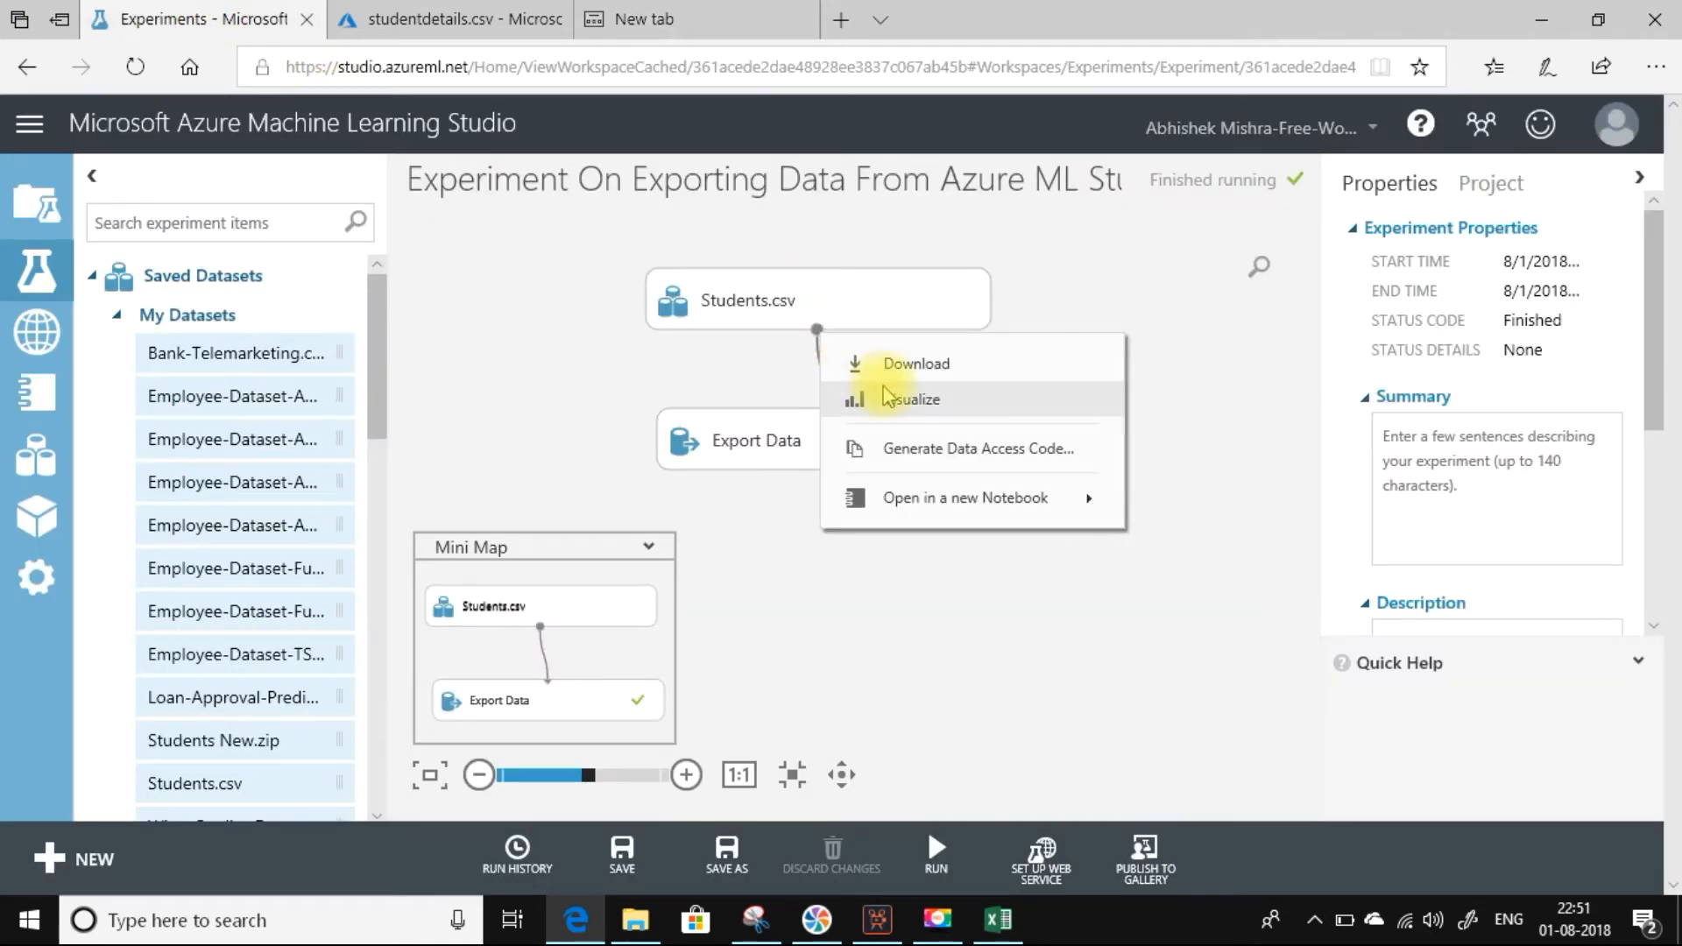
{"action": "left_click", "coordinate": [889, 396]}
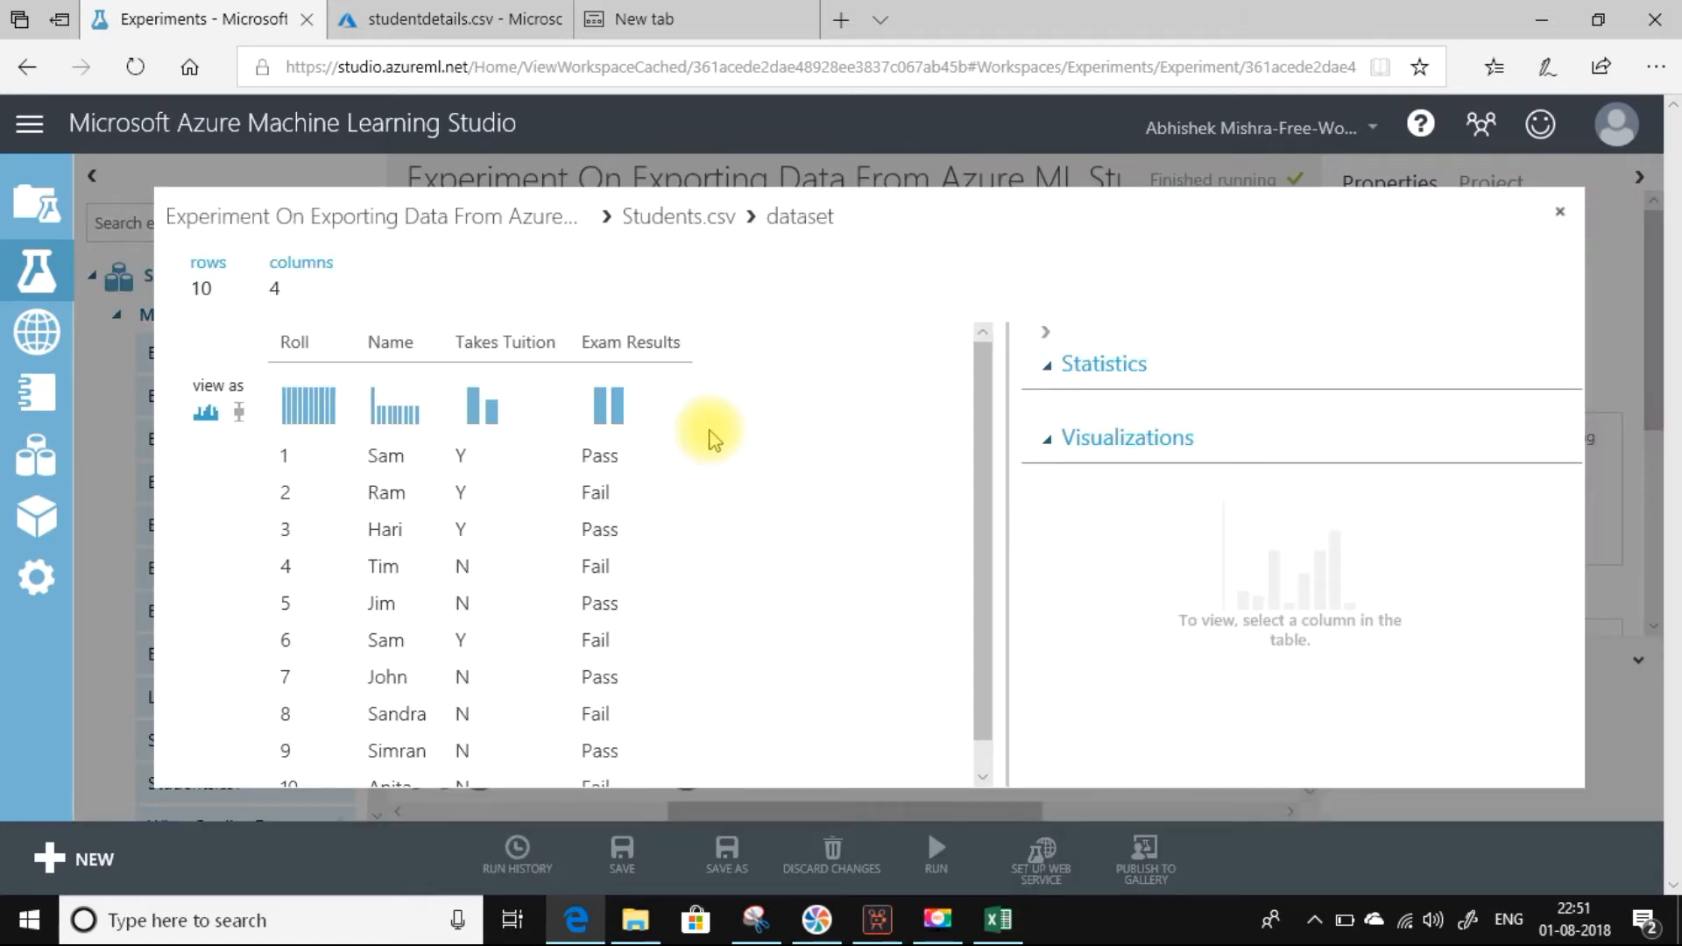
{"action": "left_click", "coordinate": [1009, 936]}
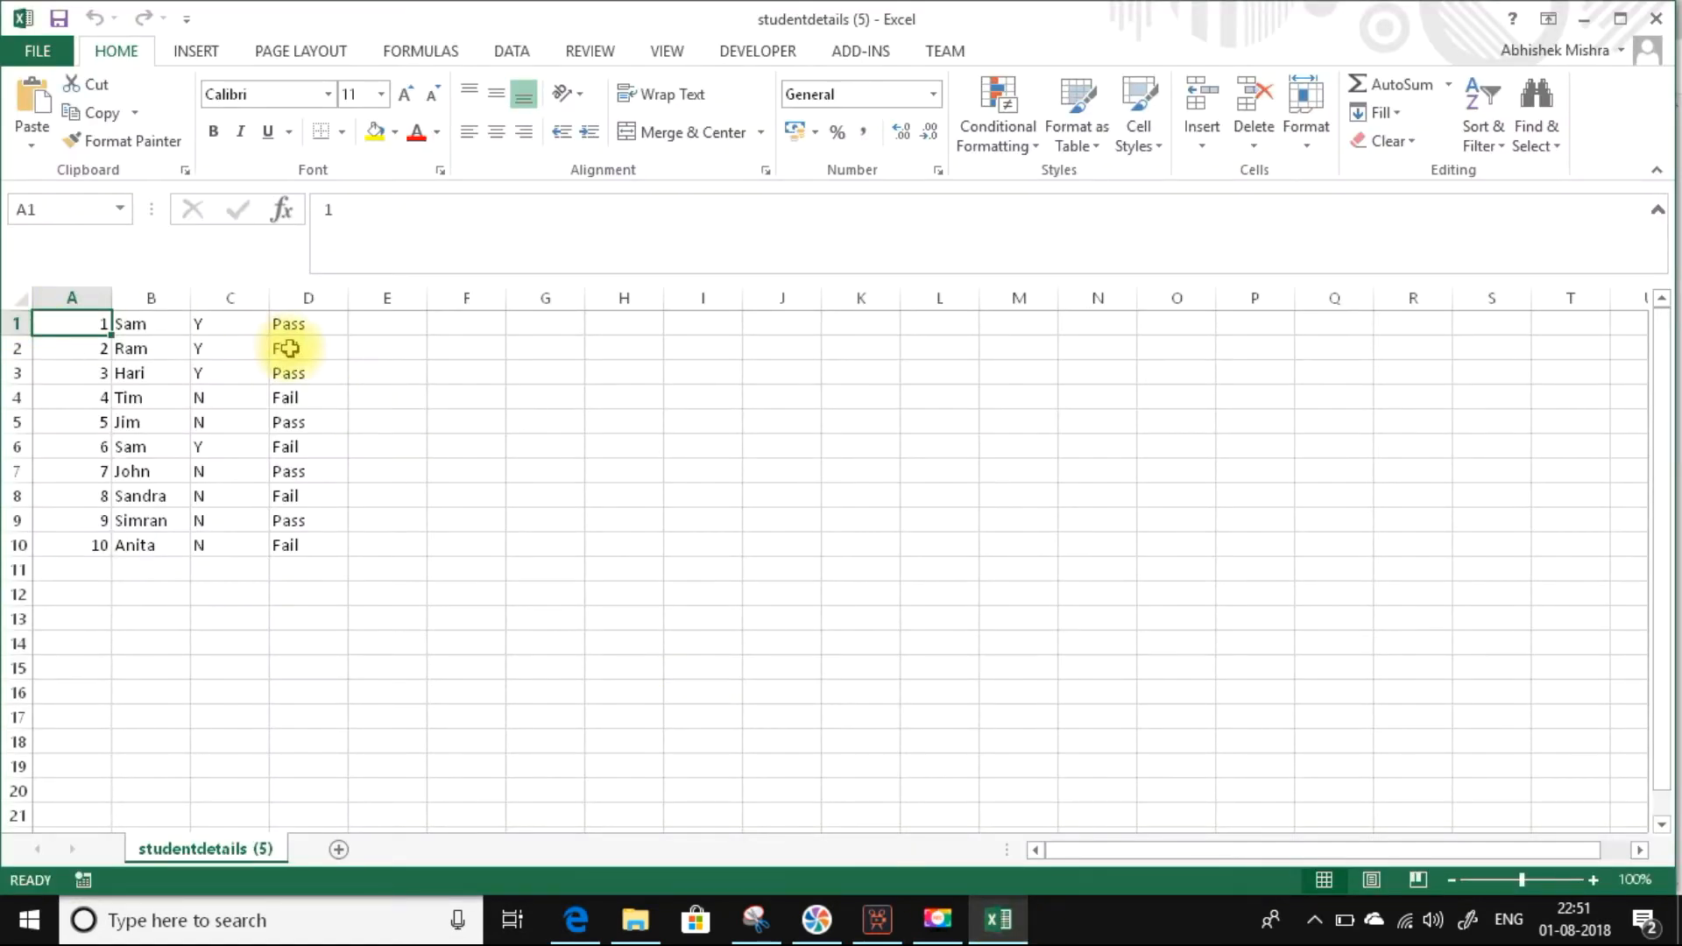
{"action": "left_click", "coordinate": [1664, 19]}
{"action": "left_click", "coordinate": [1564, 211]}
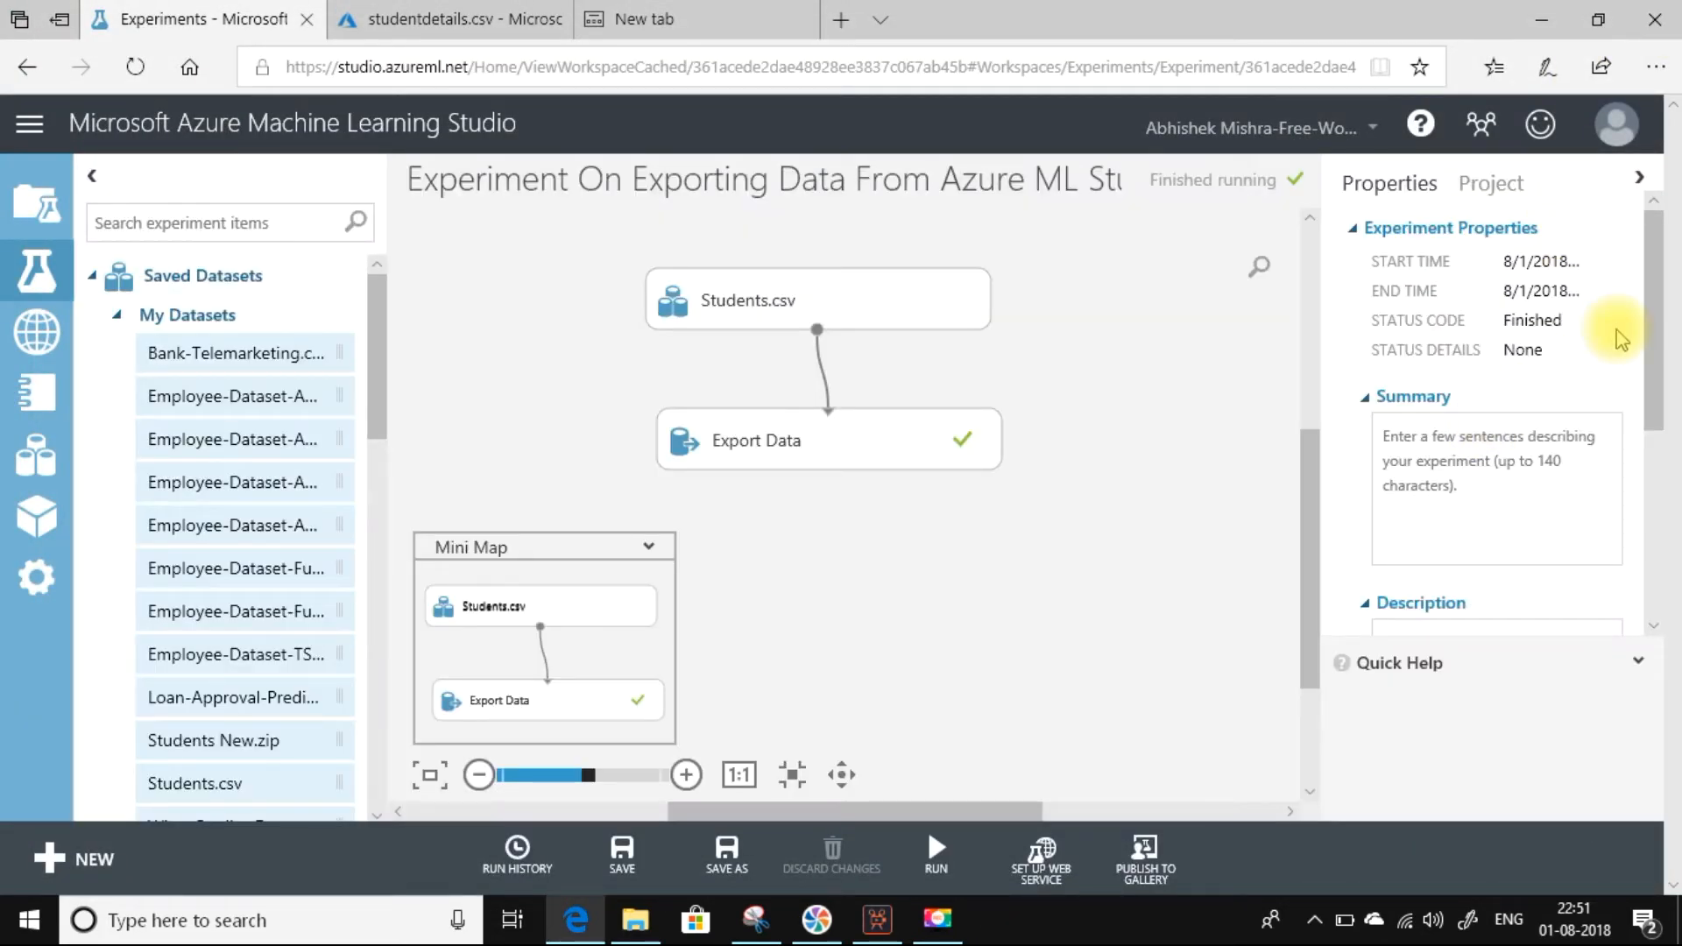
Set Export Data's blob storage write mode to Overwrite and enable writing the blob header row.
{"action": "left_click_drag", "start_coordinate": [1652, 331], "coordinate": [1655, 405]}
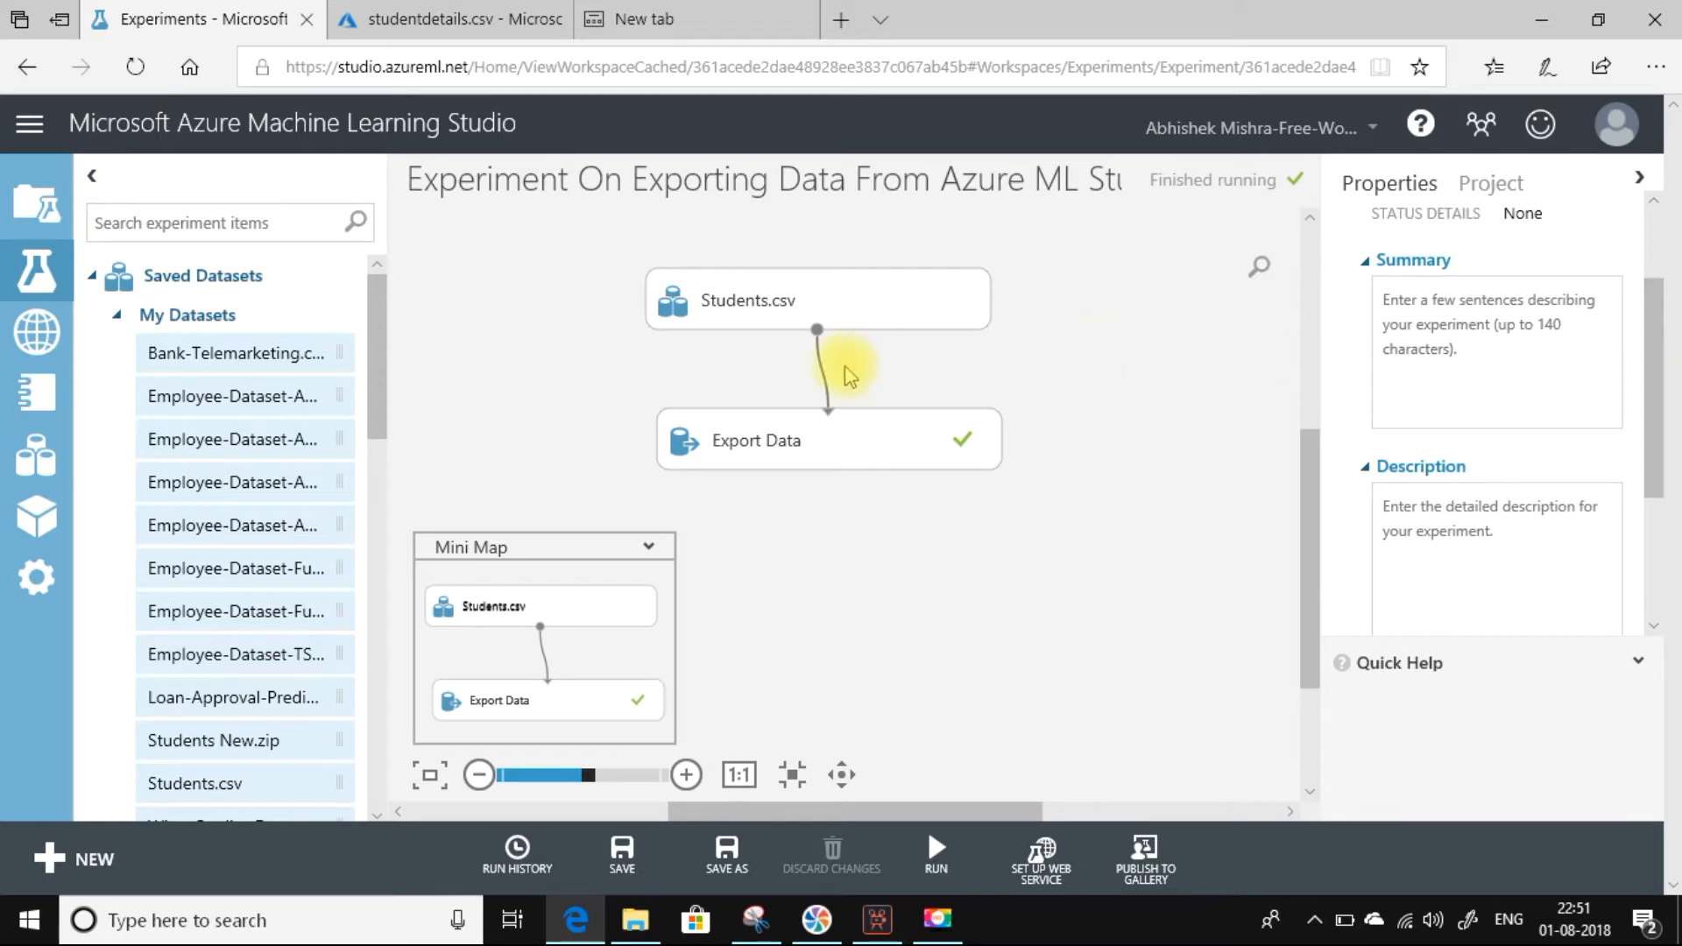
{"action": "left_click", "coordinate": [783, 443]}
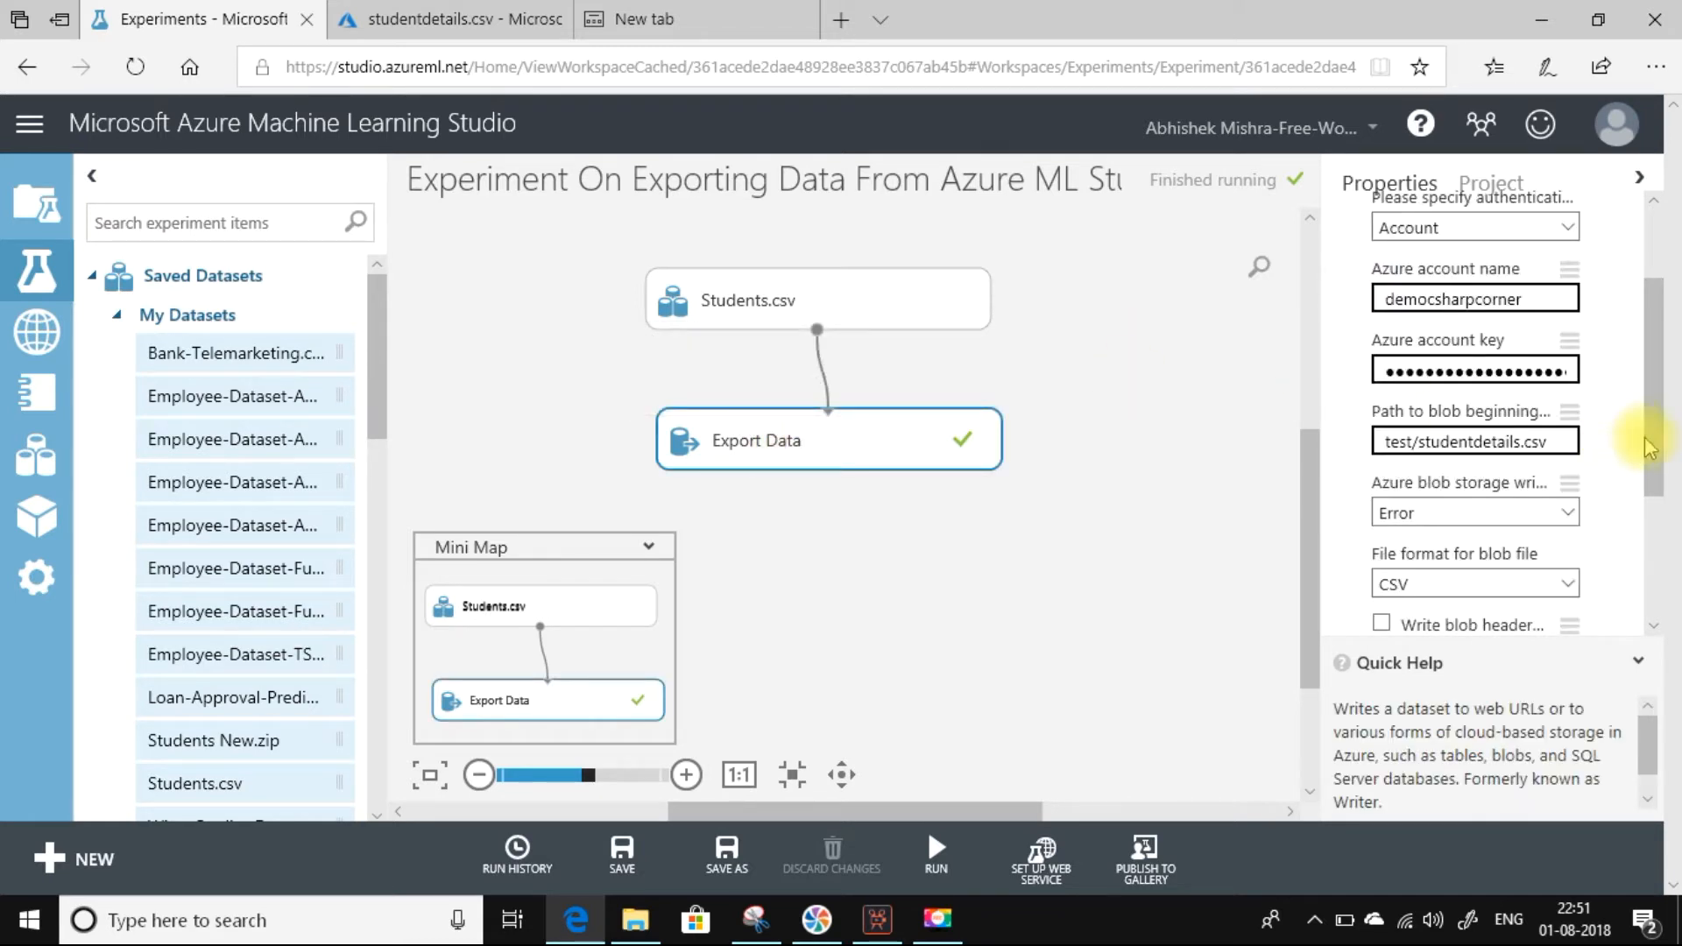
{"action": "left_click", "coordinate": [1572, 516]}
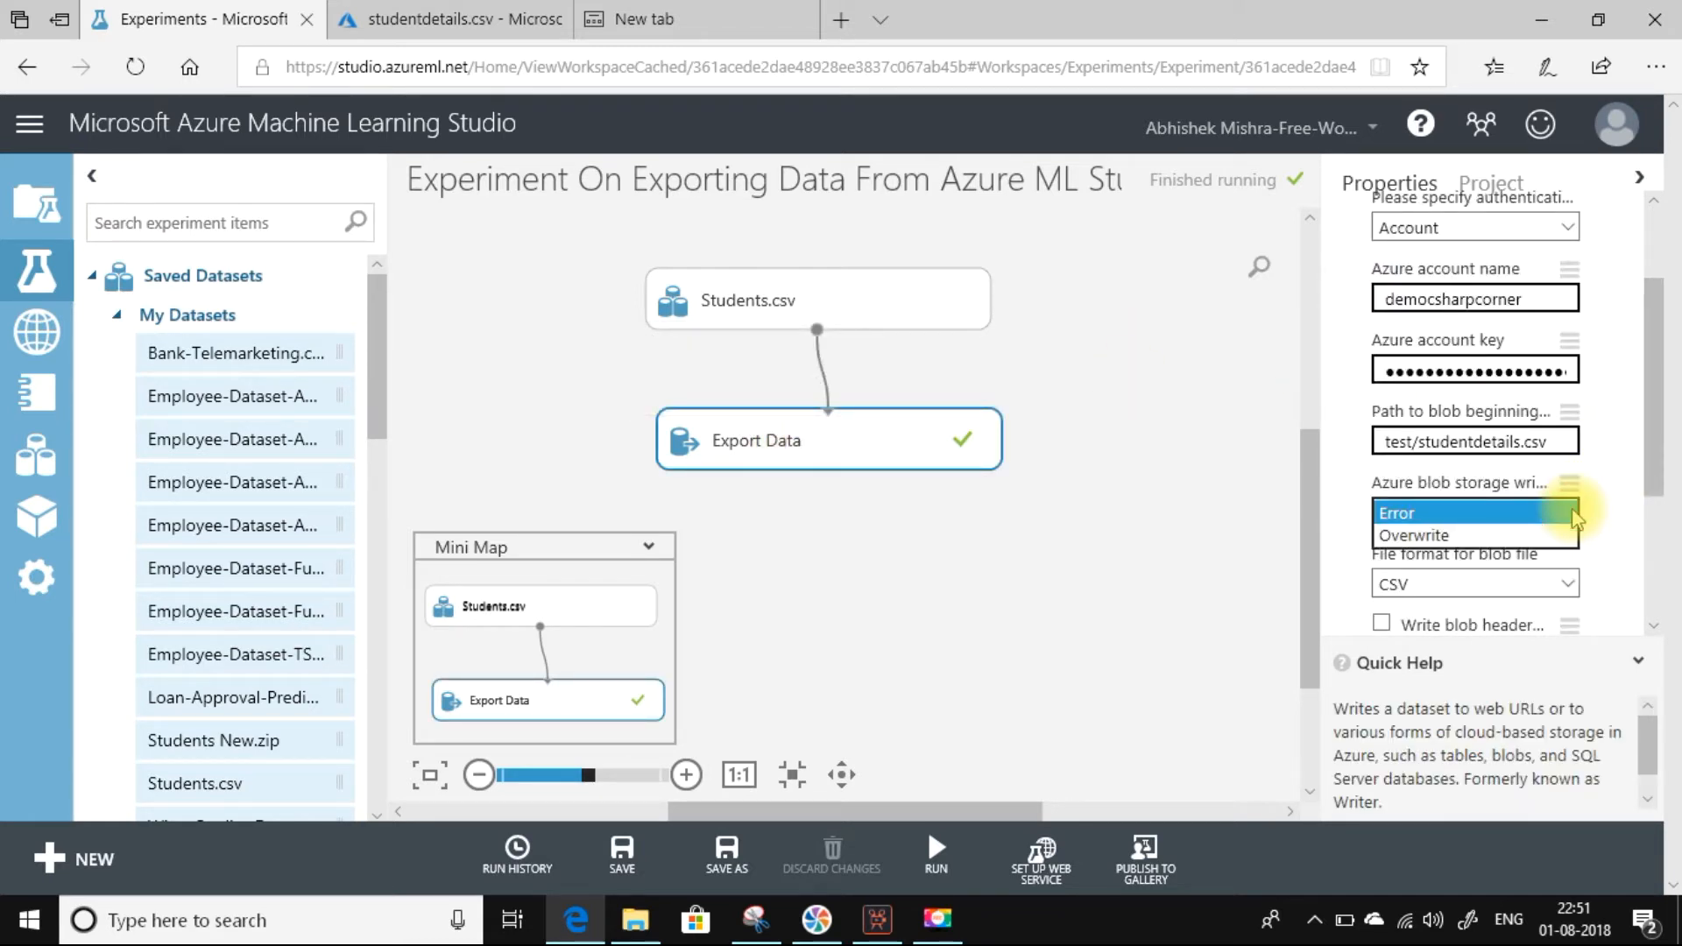
{"action": "left_click", "coordinate": [1445, 541]}
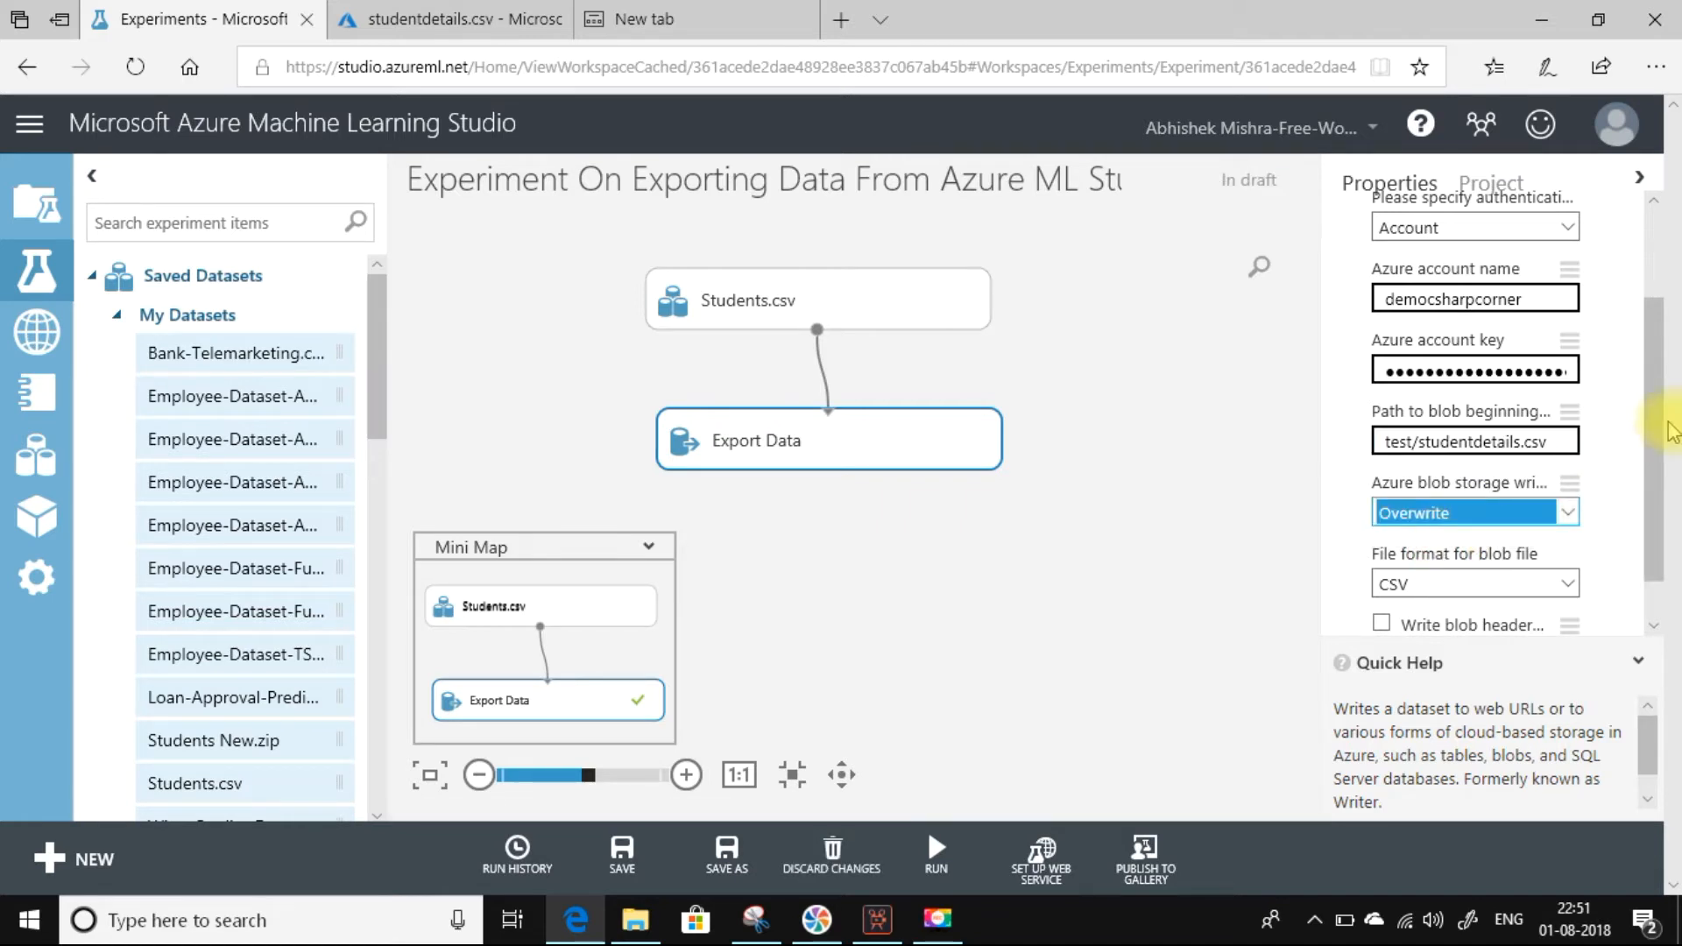
{"action": "scroll", "coordinate": [1648, 429], "scroll_direction": "down", "scroll_amount": 1}
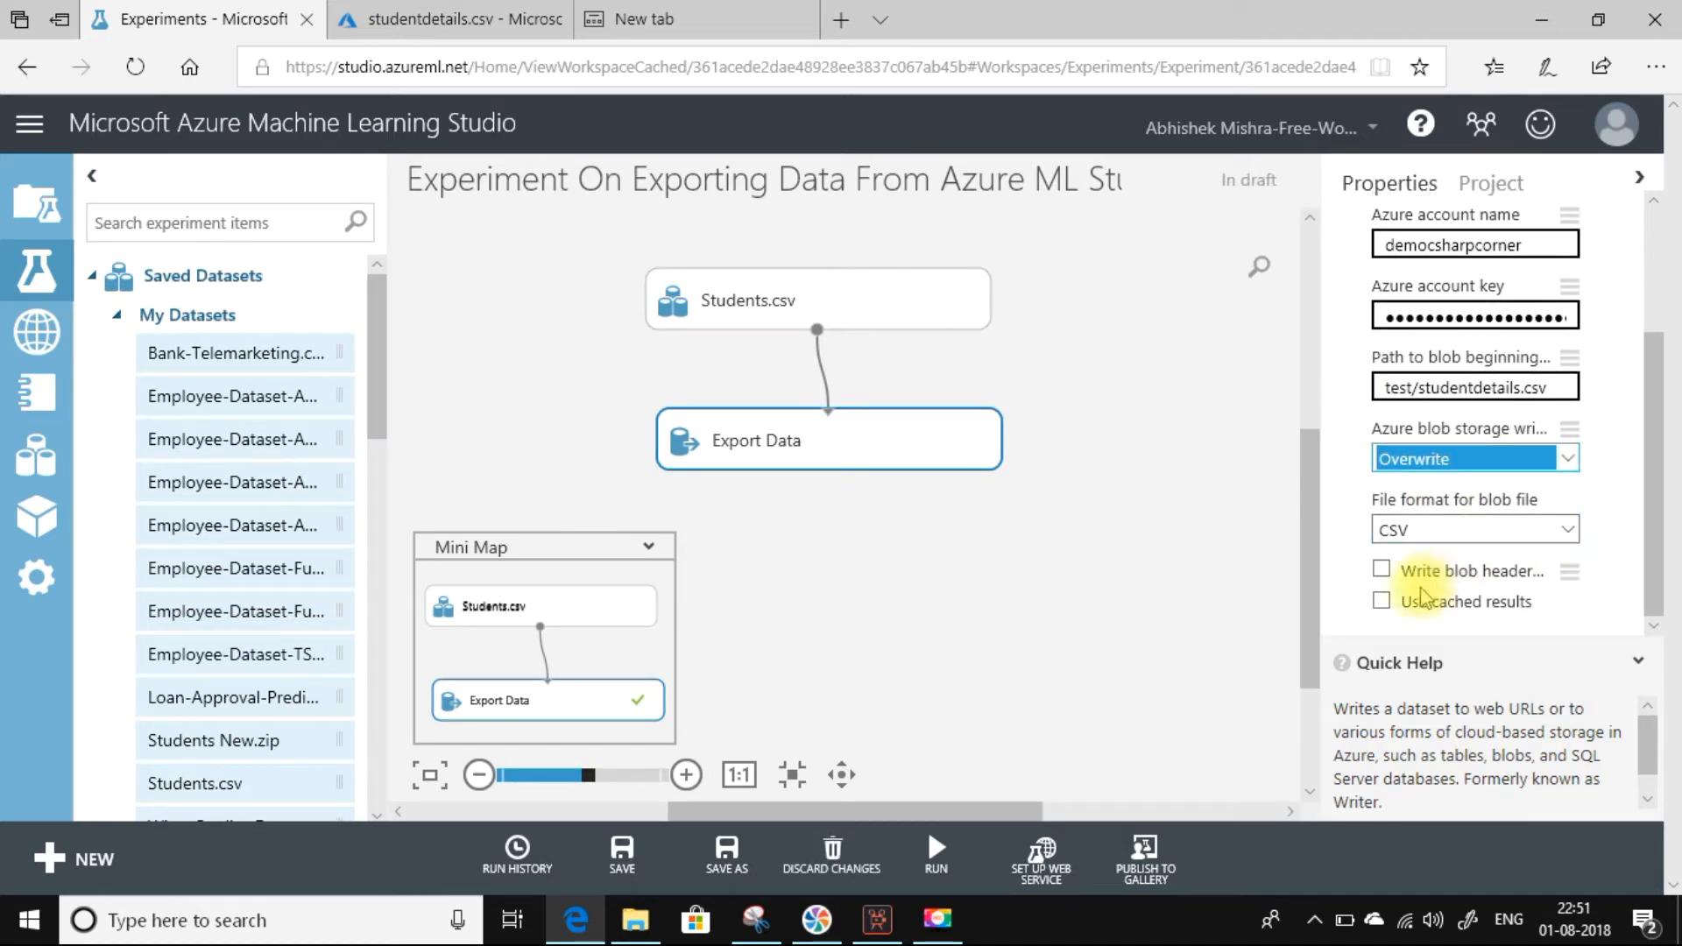
{"action": "left_click", "coordinate": [1382, 570]}
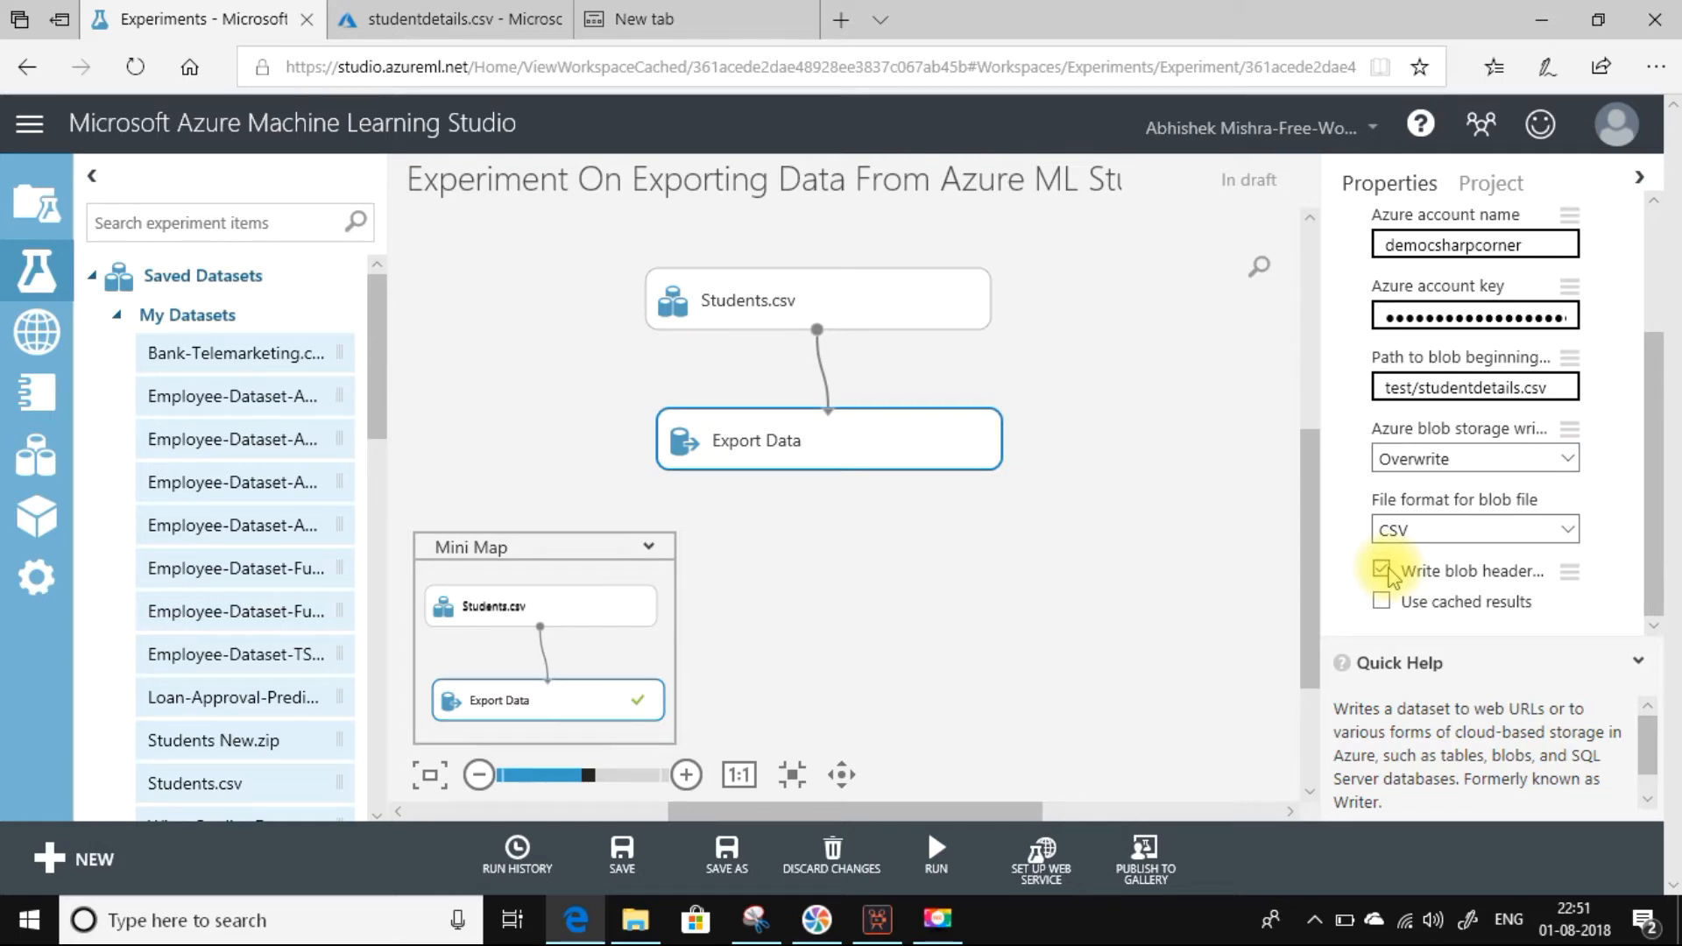
Rerun the experiment with the updated export settings.
{"action": "mouse_move", "coordinate": [935, 854]}
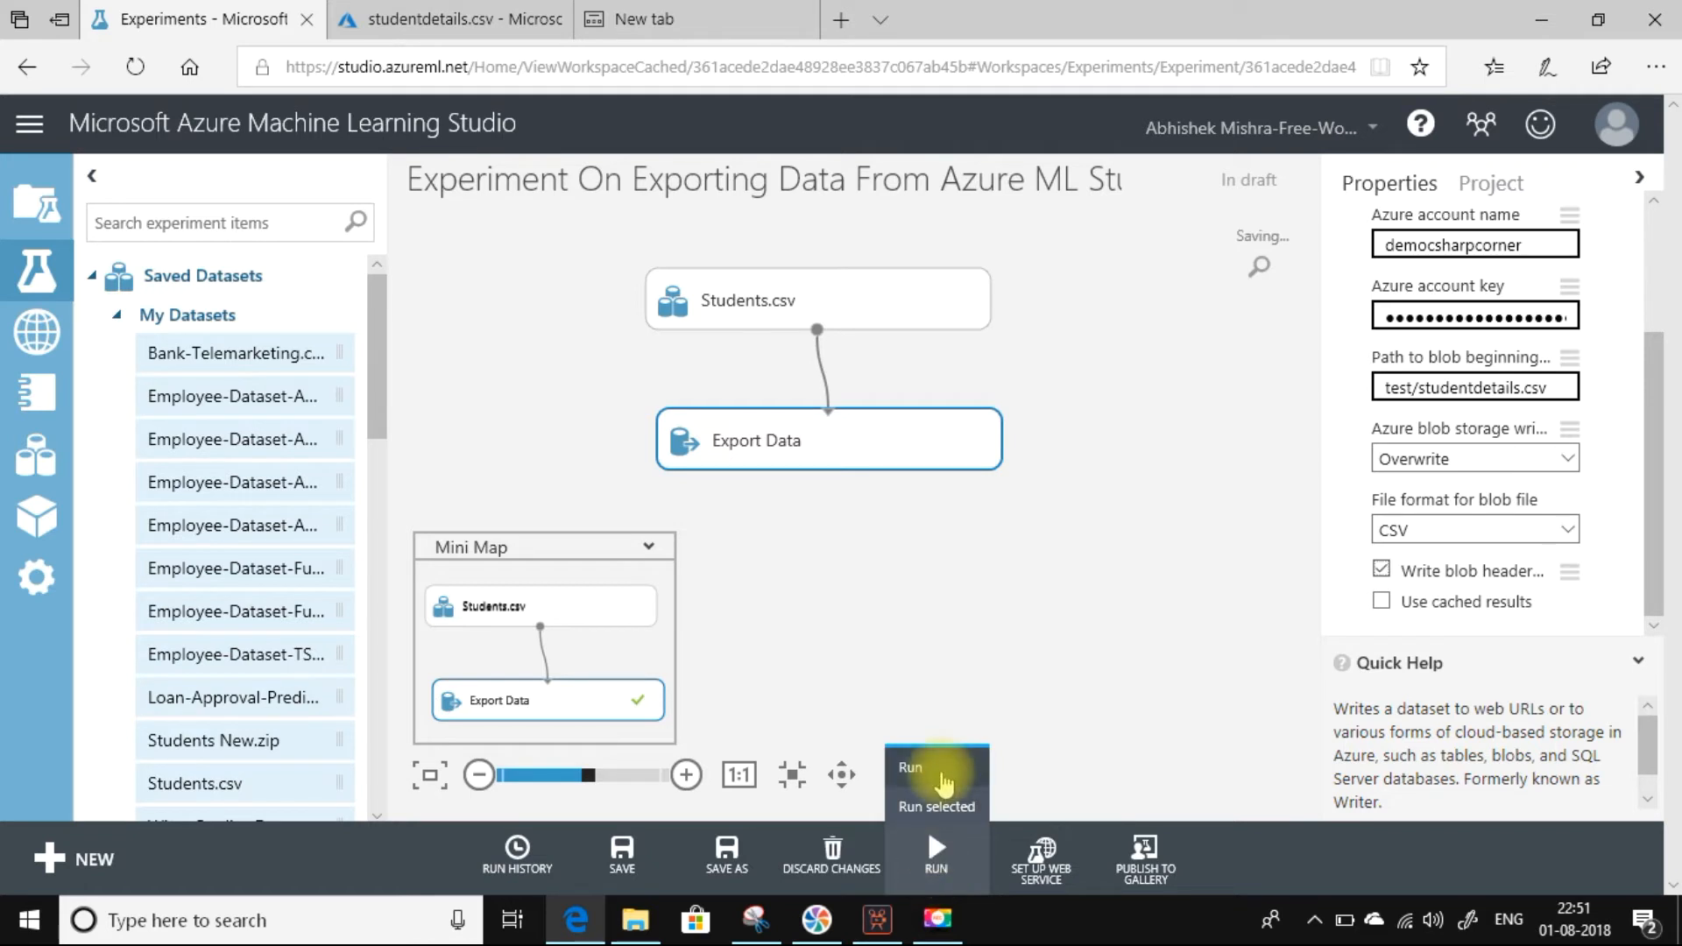
{"action": "left_click", "coordinate": [944, 782]}
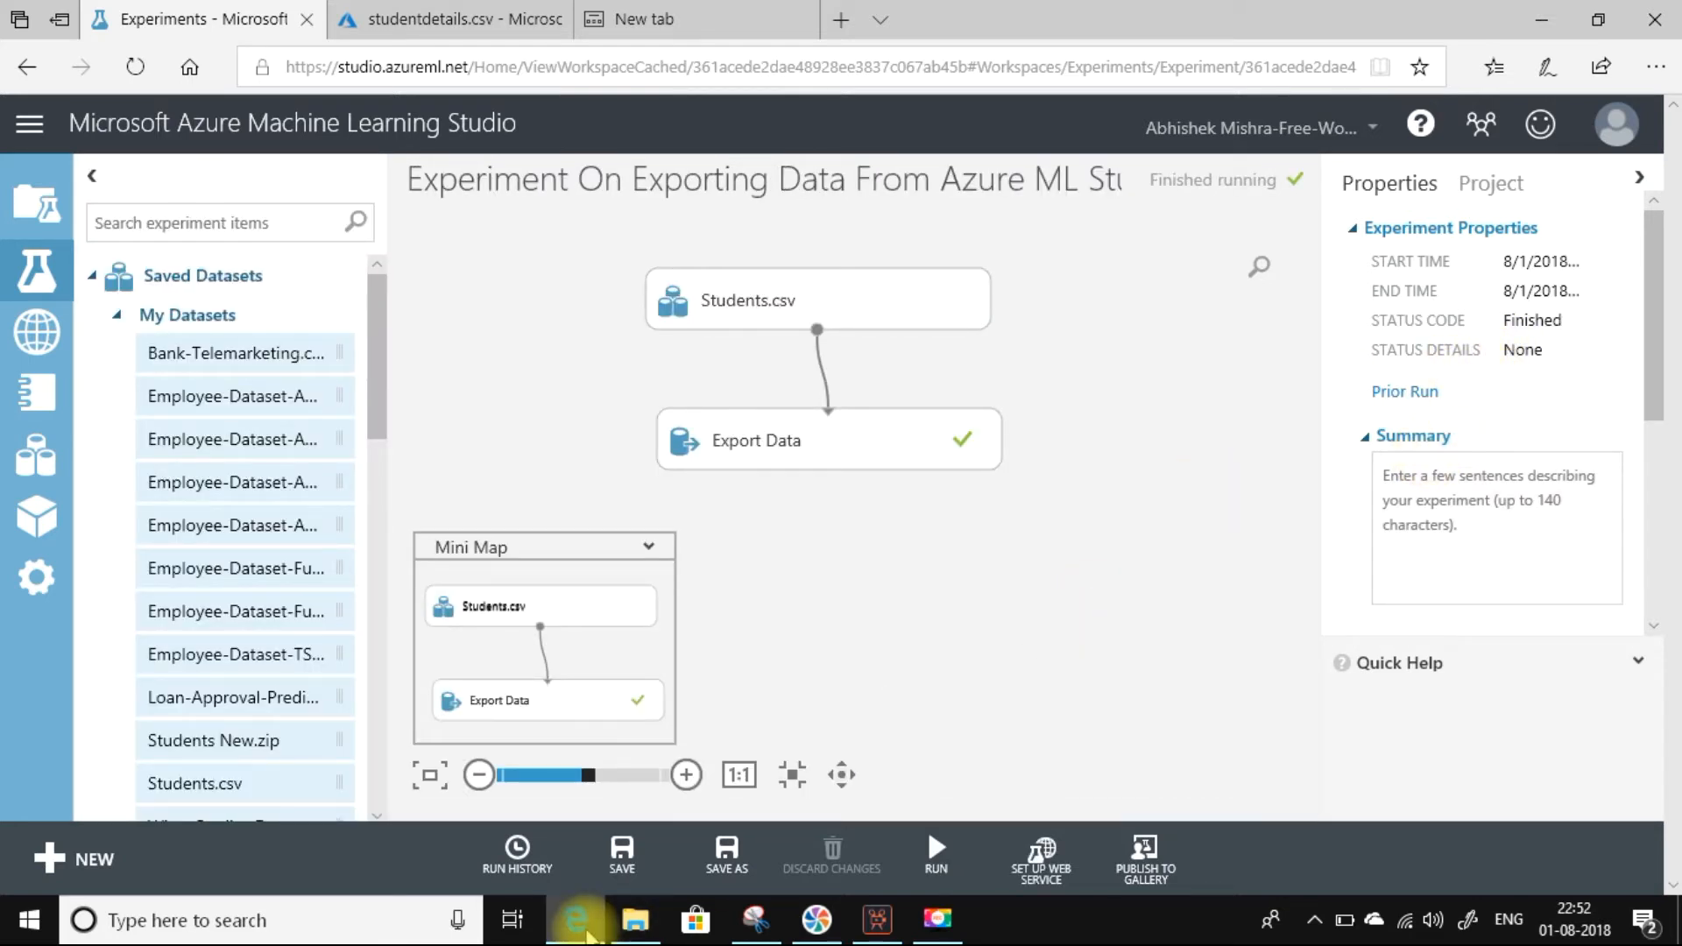
Return to the Azure portal and reopen the studentdetails.csv blob from the democsharpcorner account's test container.
{"action": "mouse_move", "coordinate": [588, 935]}
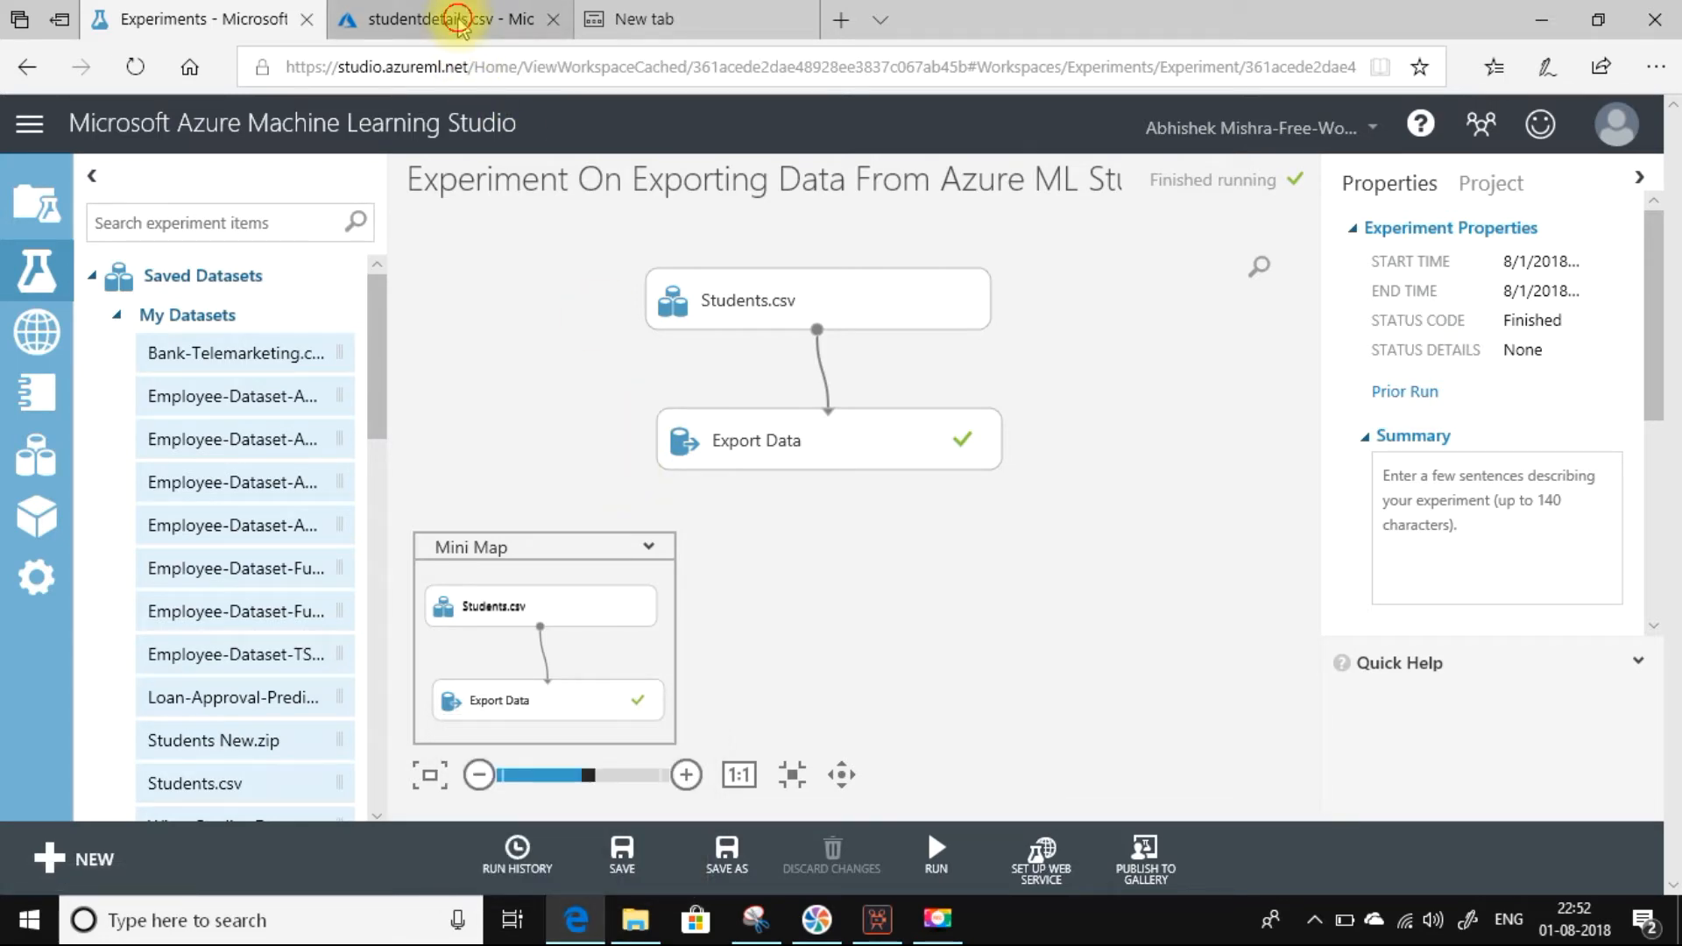
{"action": "left_click", "coordinate": [459, 22]}
{"action": "left_click", "coordinate": [798, 161]}
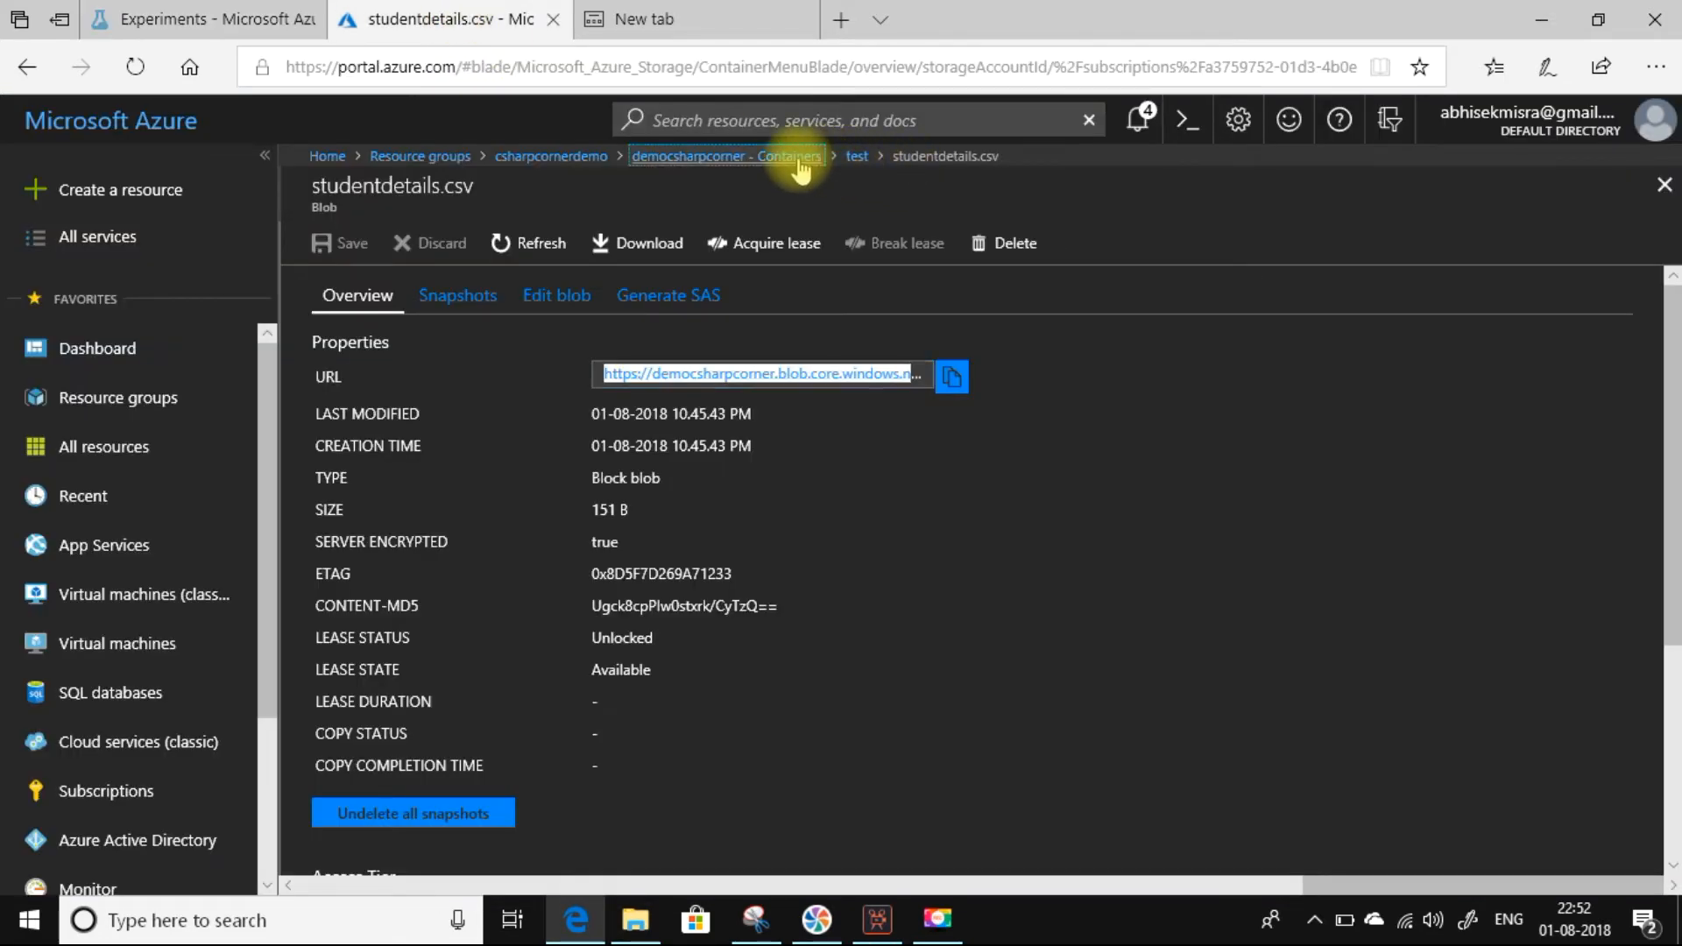
{"action": "left_click", "coordinate": [693, 429]}
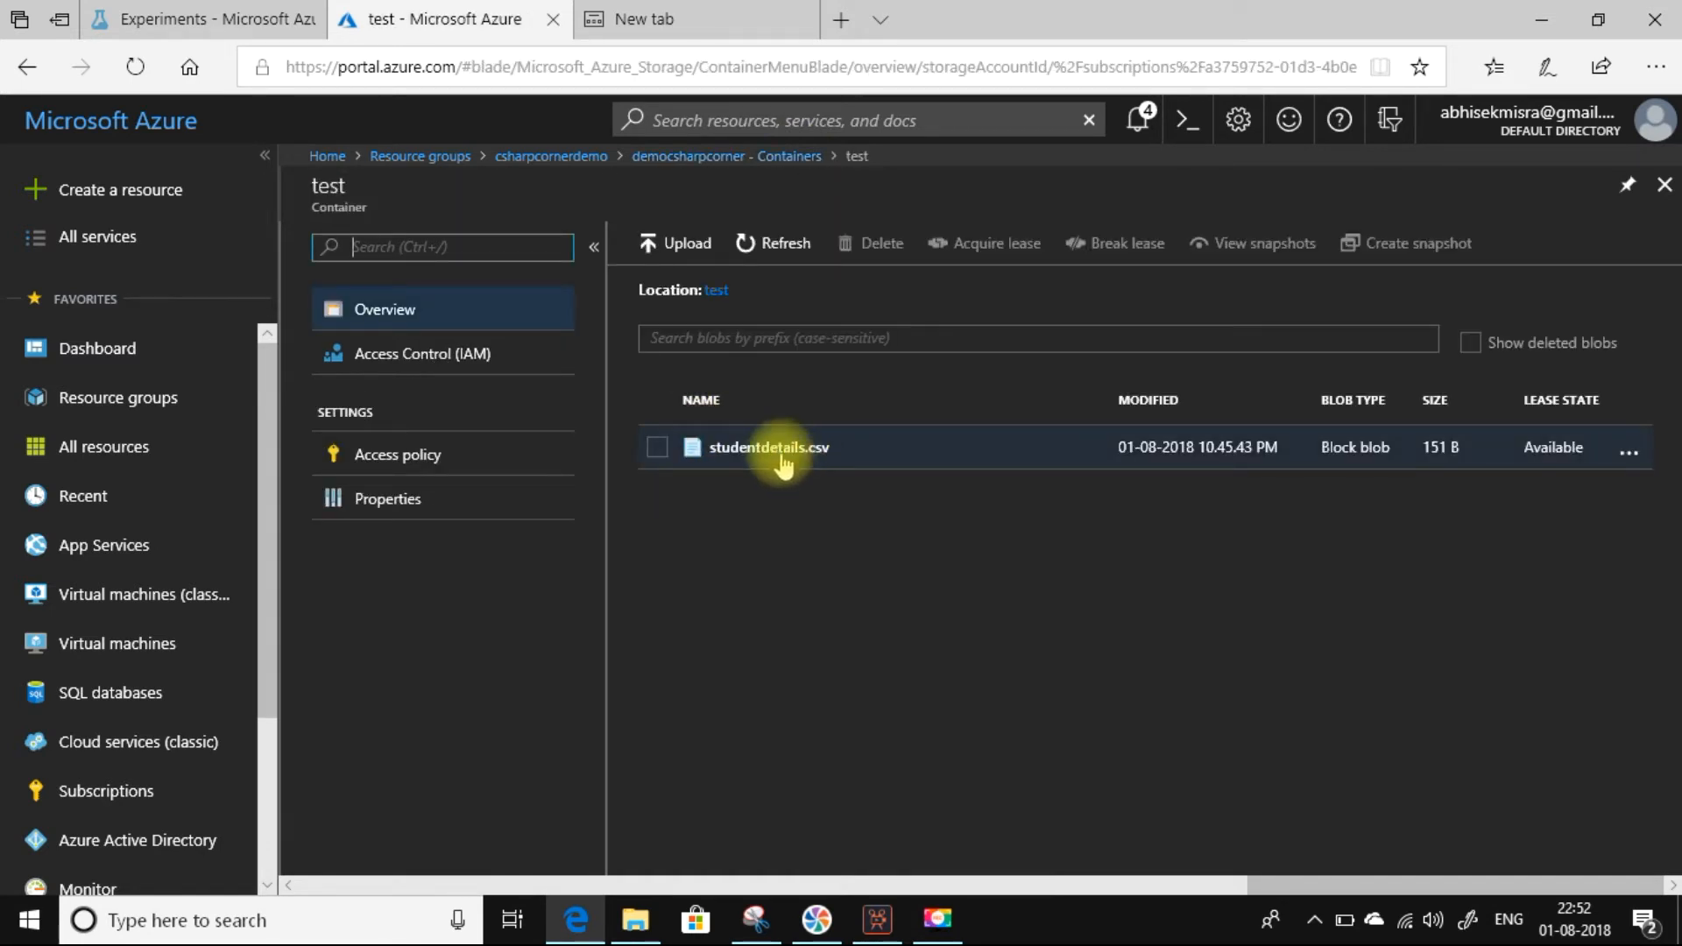
{"action": "left_click", "coordinate": [769, 447]}
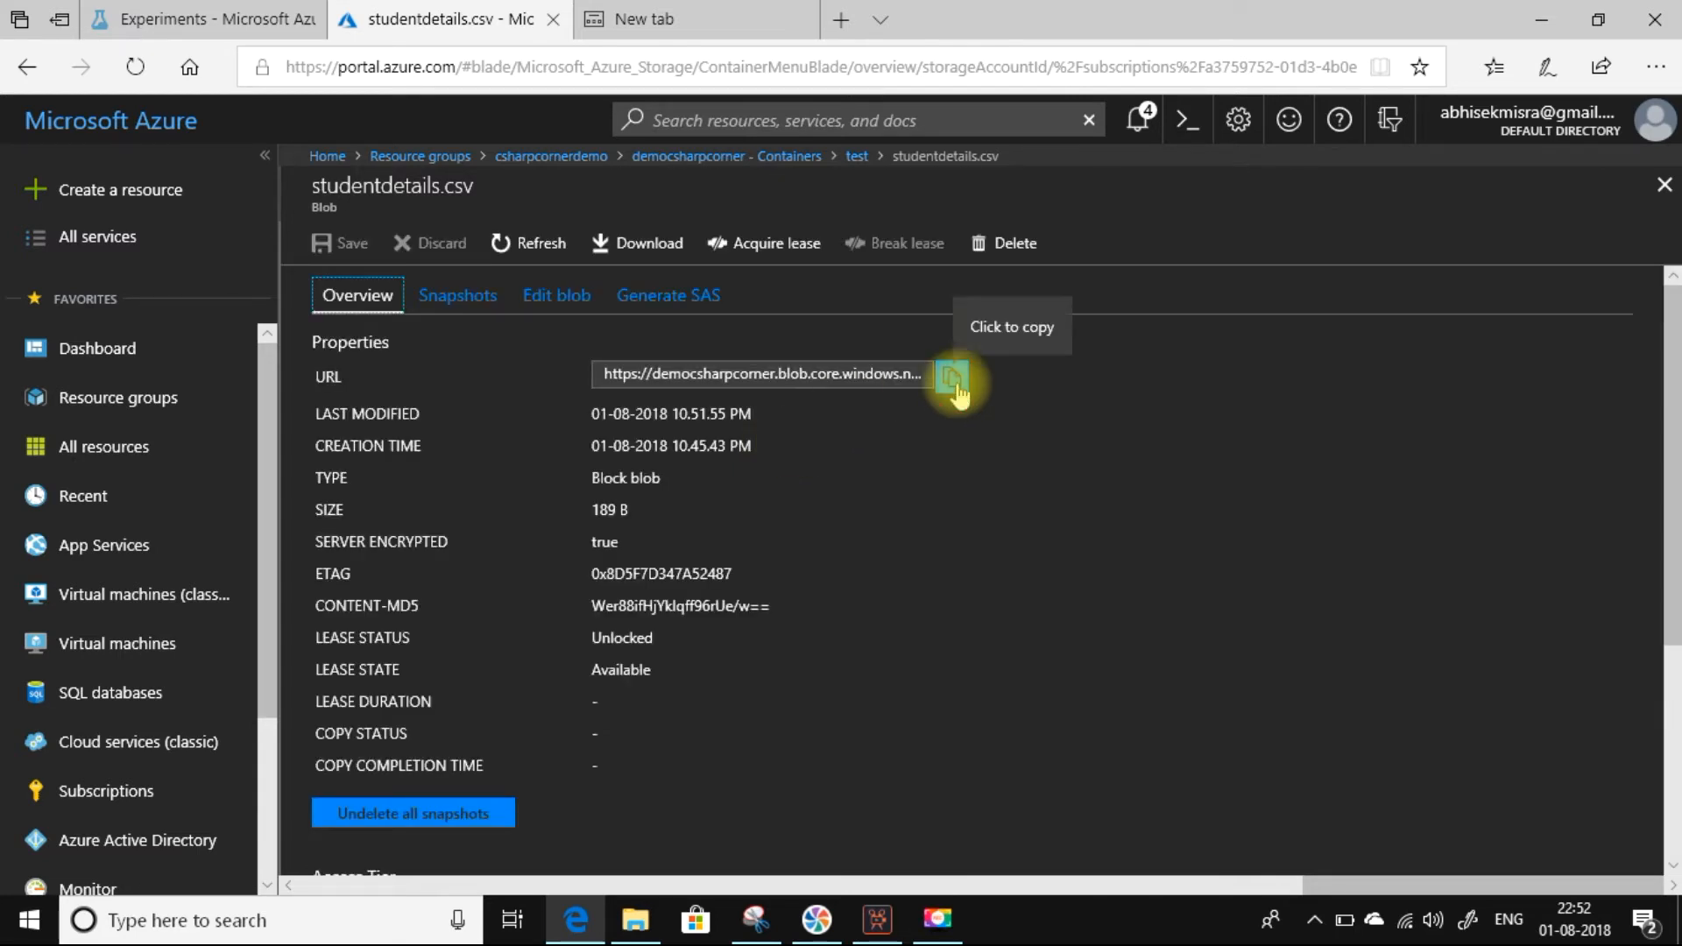
Copy the studentdetails.csv blob's URL, load it in the empty browser tab, and open the downloaded file in Excel.
{"action": "left_click", "coordinate": [953, 376]}
{"action": "left_click", "coordinate": [670, 17]}
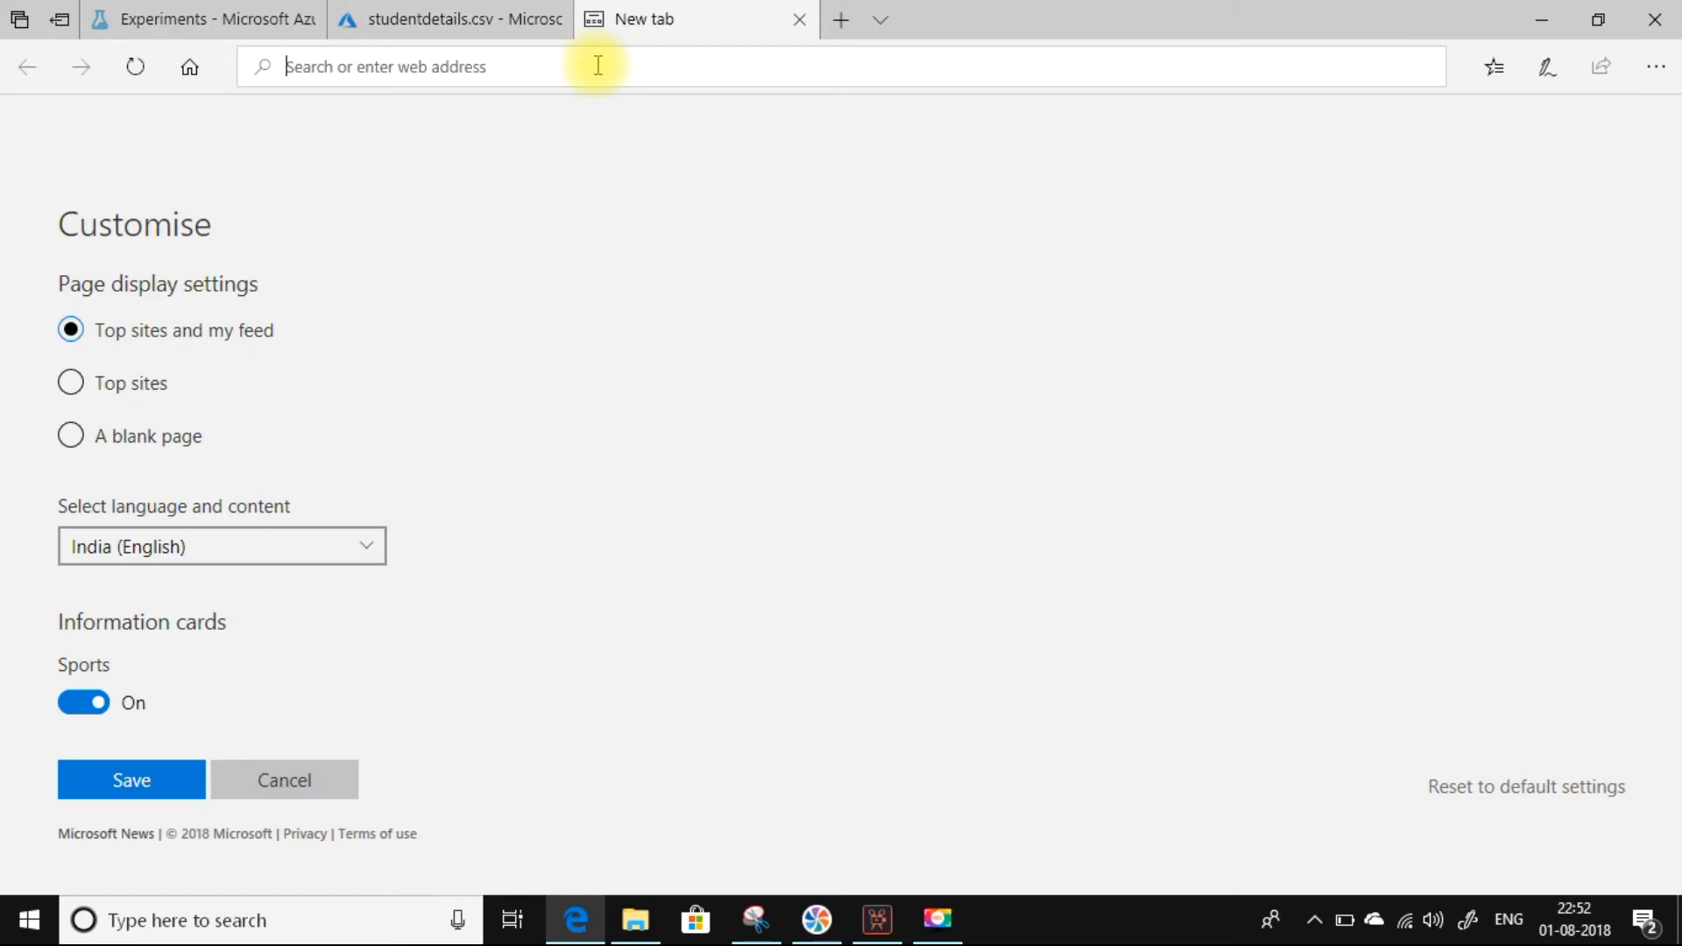
{"action": "key", "text": "ctrl+v"}
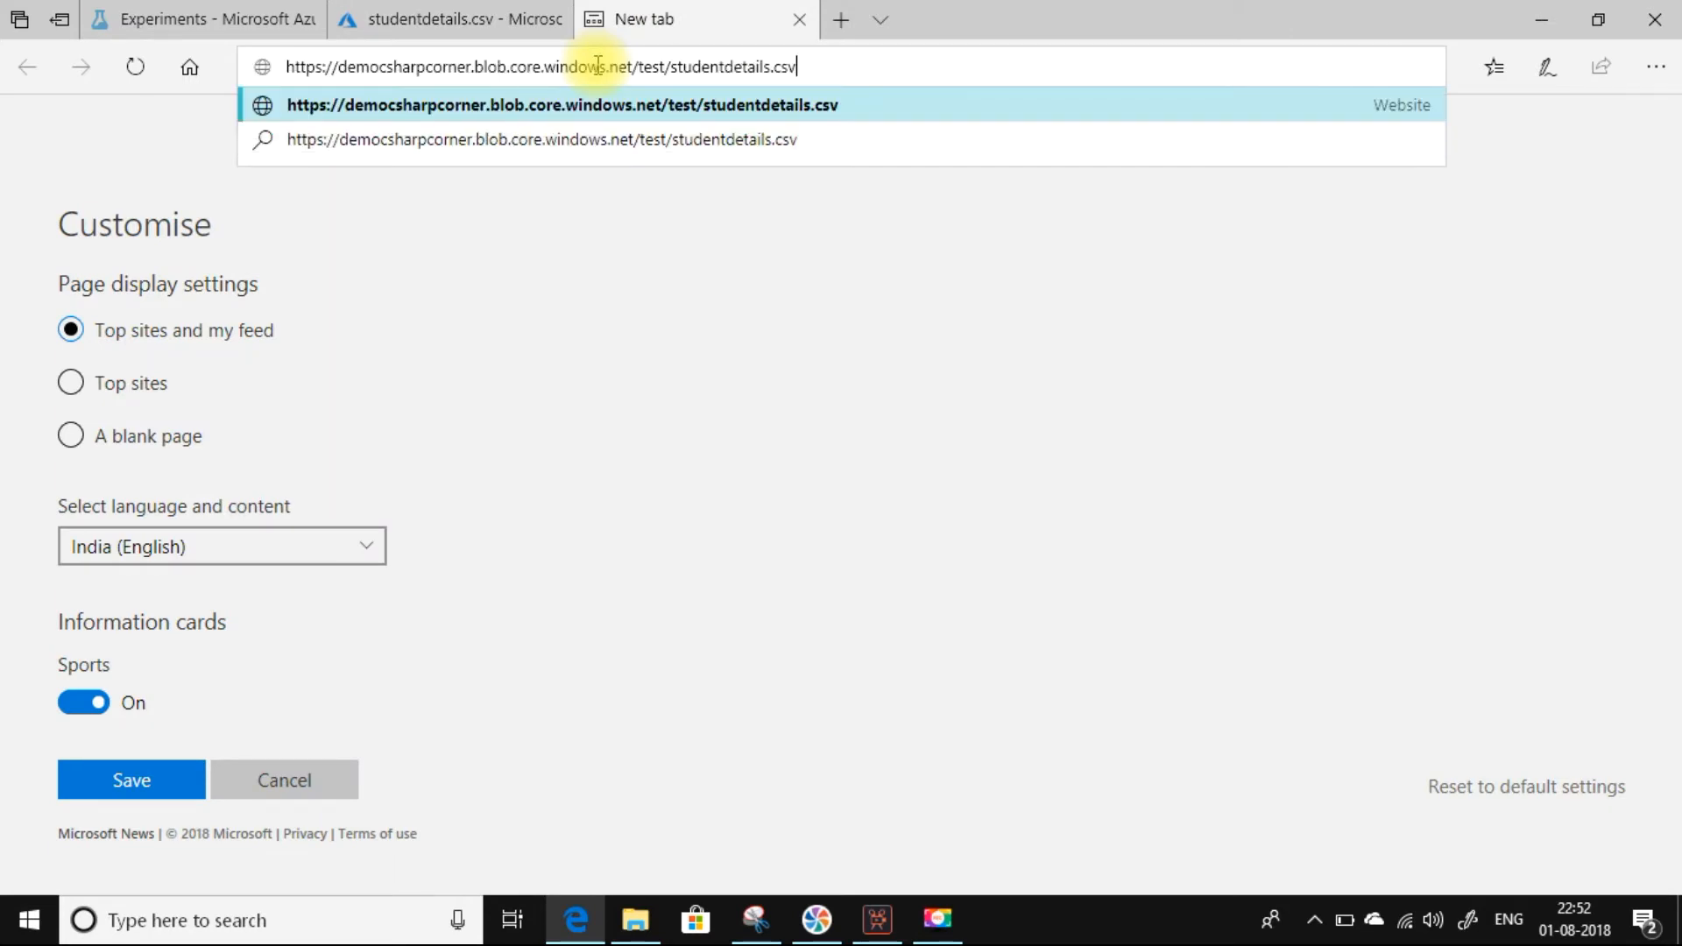
{"action": "key", "text": "Return"}
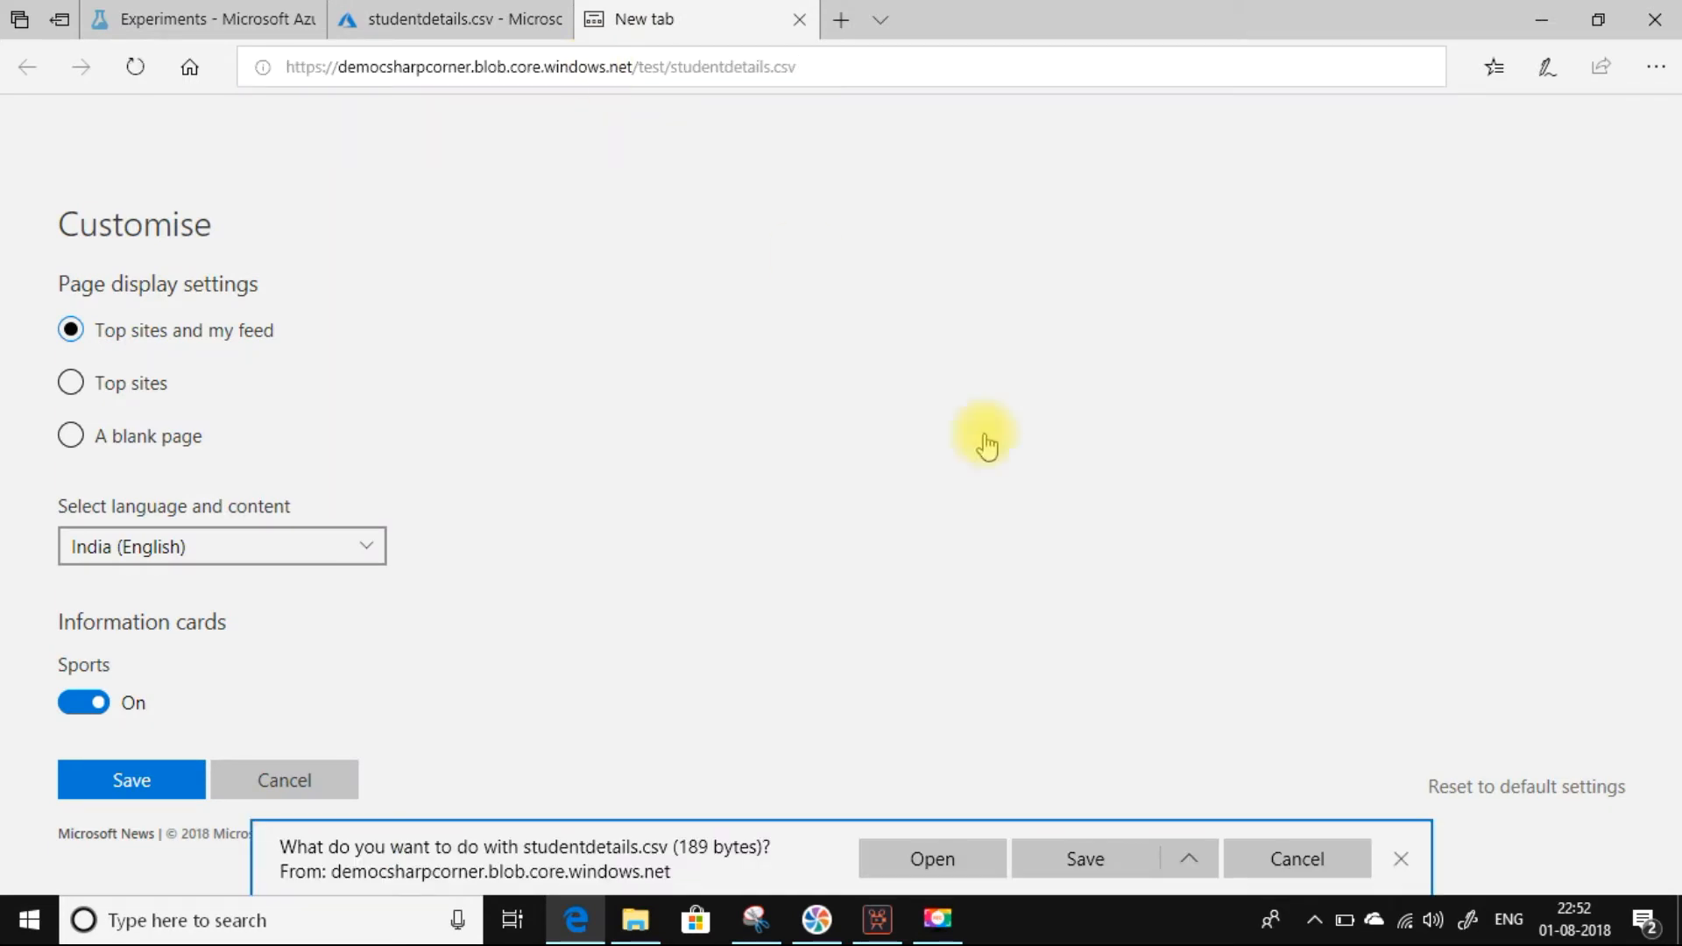
{"action": "left_click", "coordinate": [884, 866]}
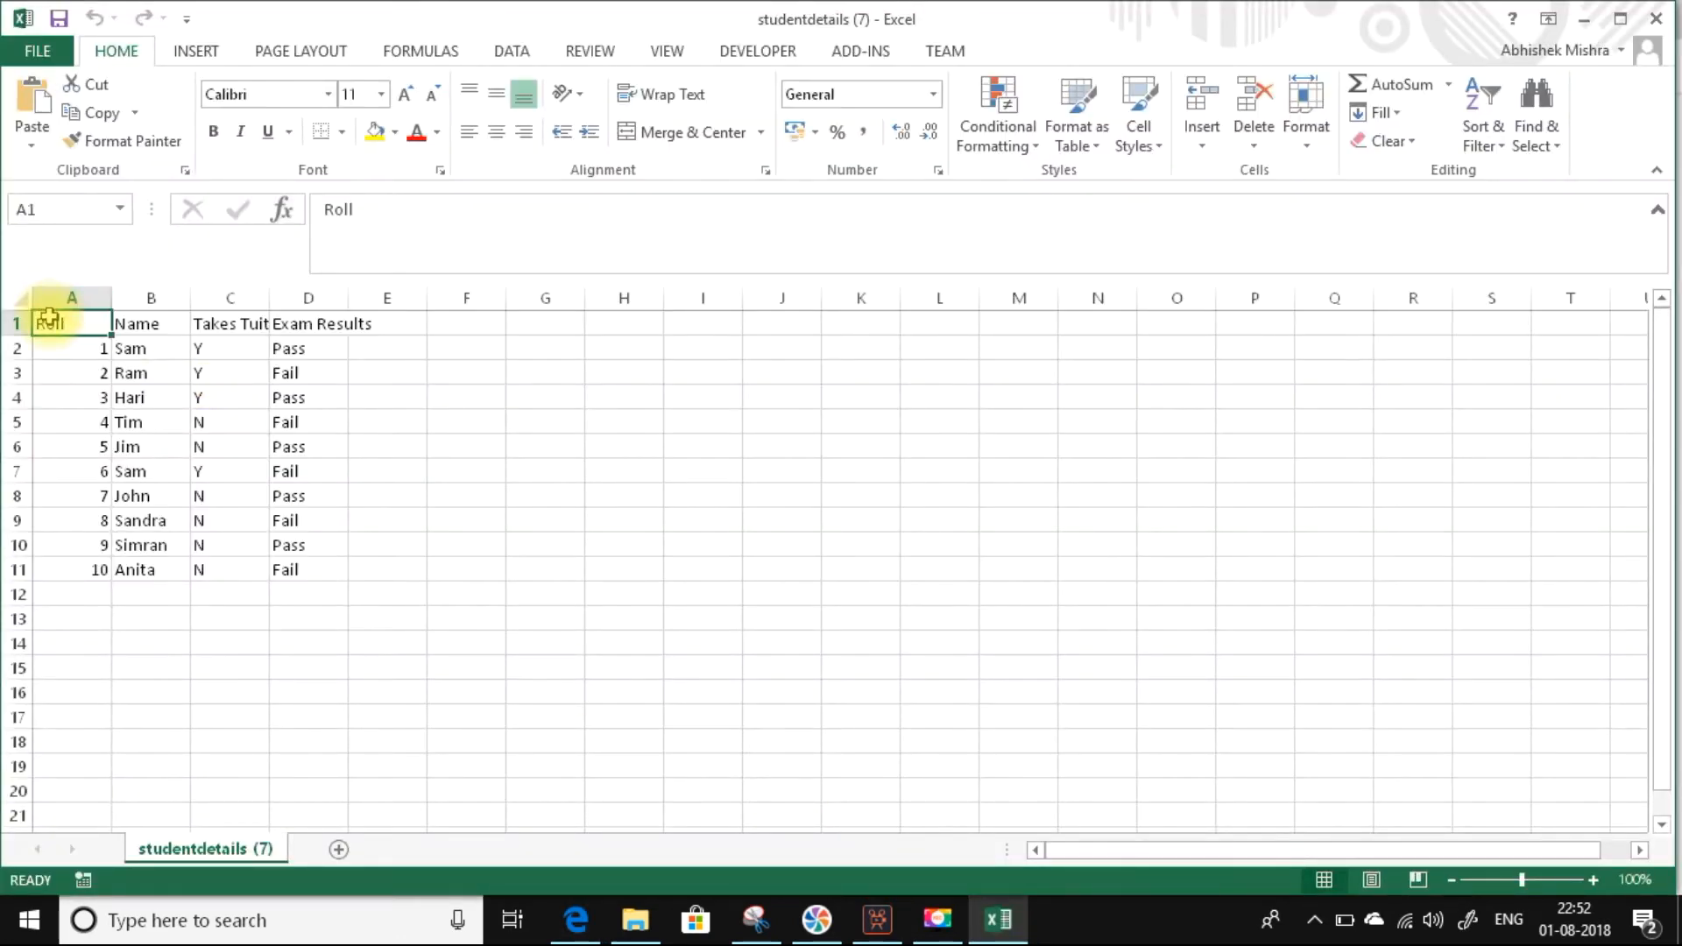
Check the header cells in row 1 of the exported file, from column A to column D.
{"action": "key", "text": "Right"}
{"action": "key", "text": "Right"}
{"action": "key", "text": "Right"}
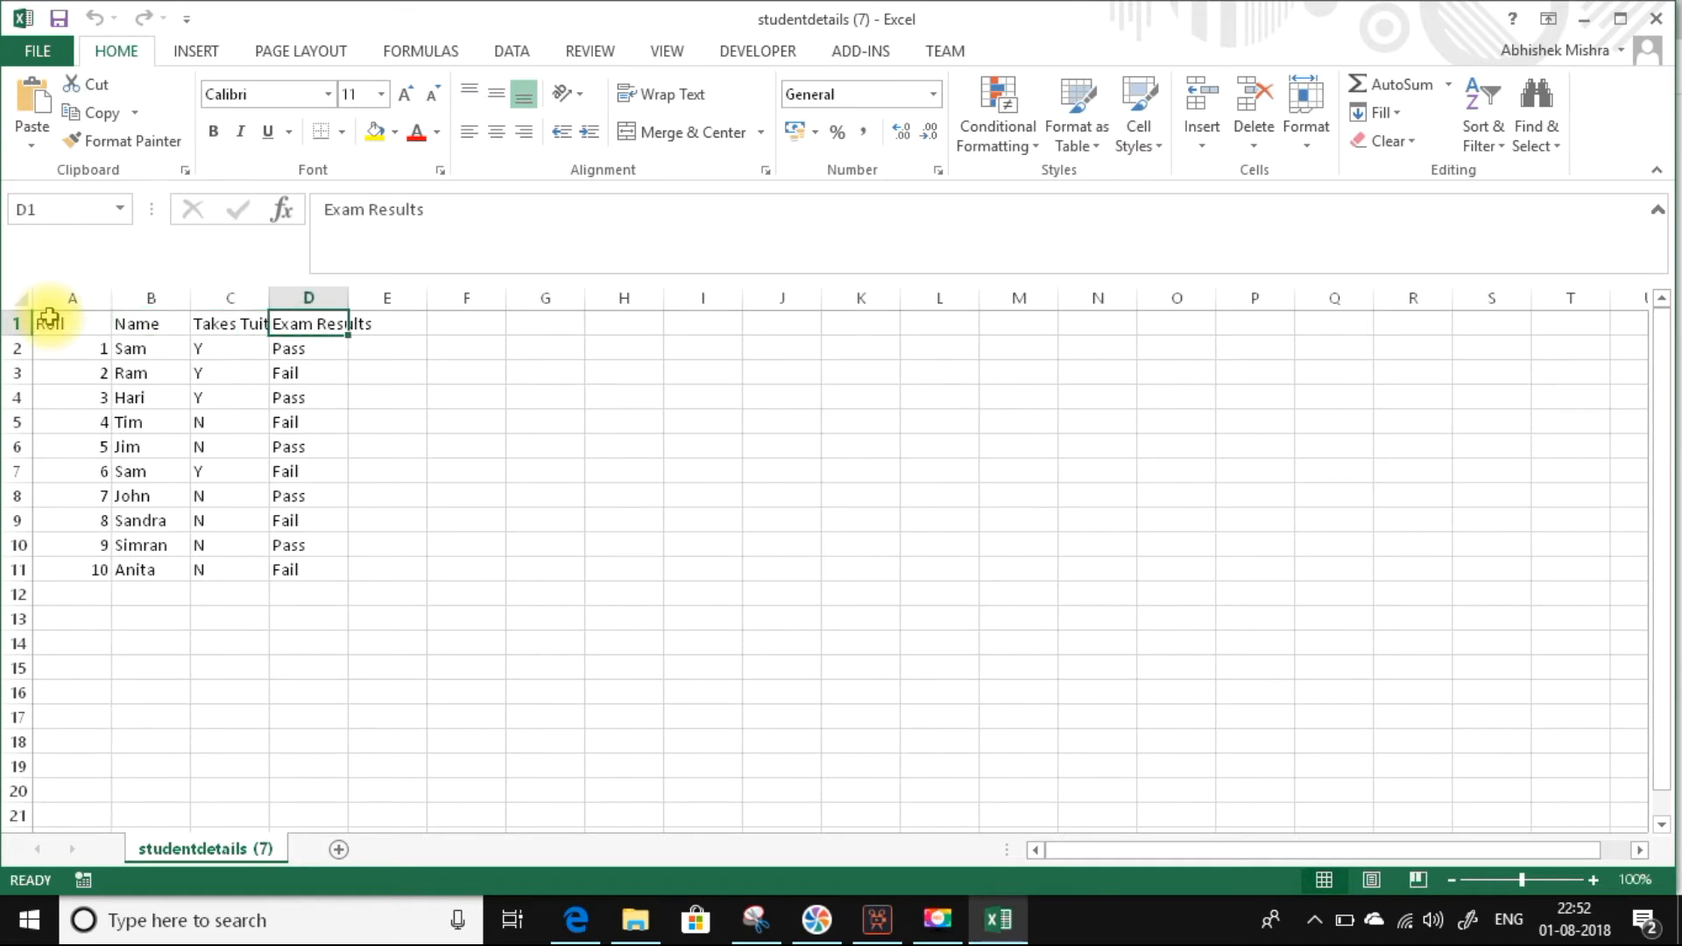
{"action": "key", "text": "Left"}
{"action": "key", "text": "Left"}
{"action": "key", "text": "Left"}
{"action": "key", "text": "Right"}
{"action": "key", "text": "Right"}
{"action": "key", "text": "Right"}
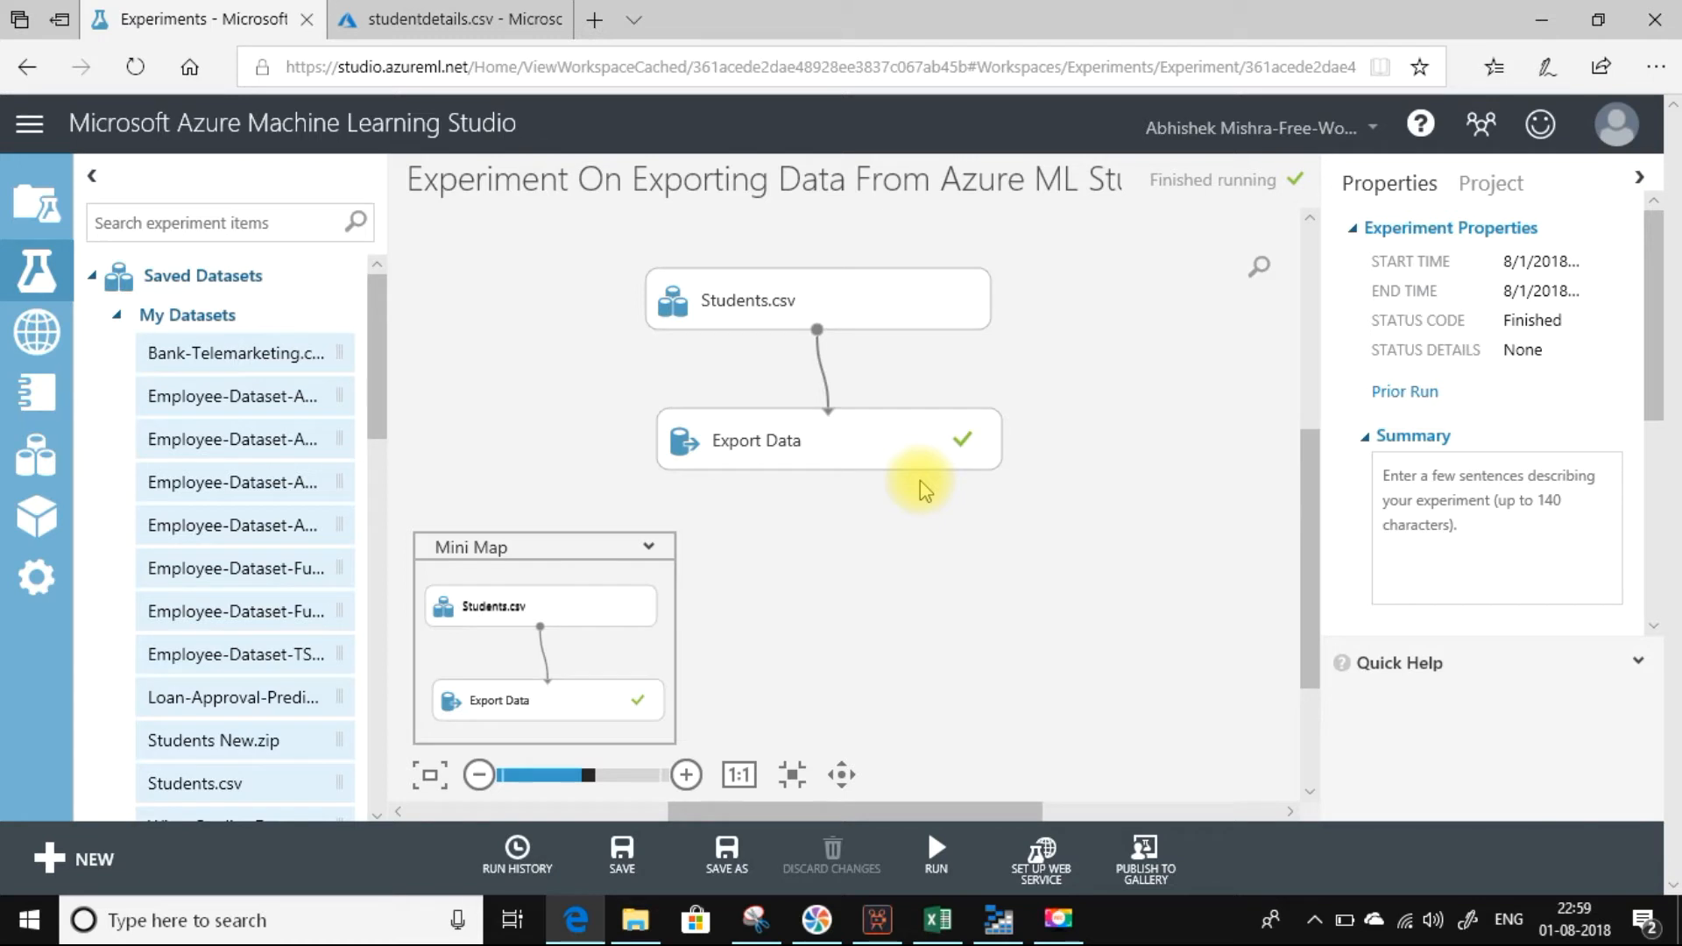
Replace the Students.csv module with an Enter Data Manually module above Export Data, and make its data field ready for entry.
{"action": "left_click", "coordinate": [842, 431]}
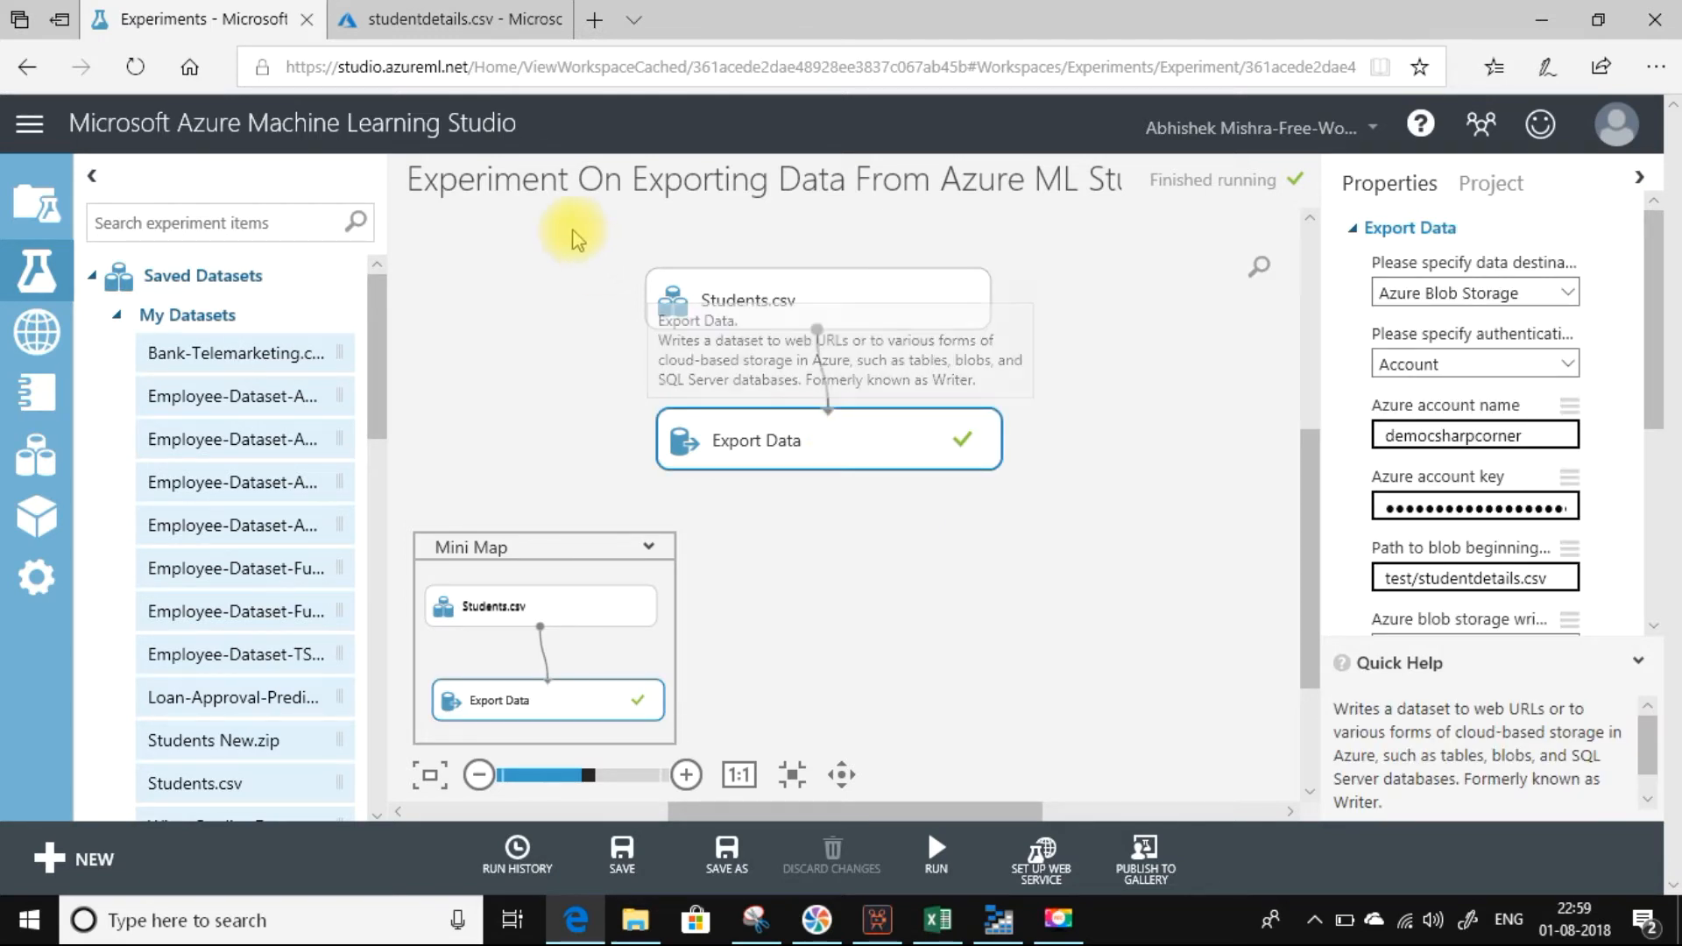
{"action": "left_click", "coordinate": [708, 296]}
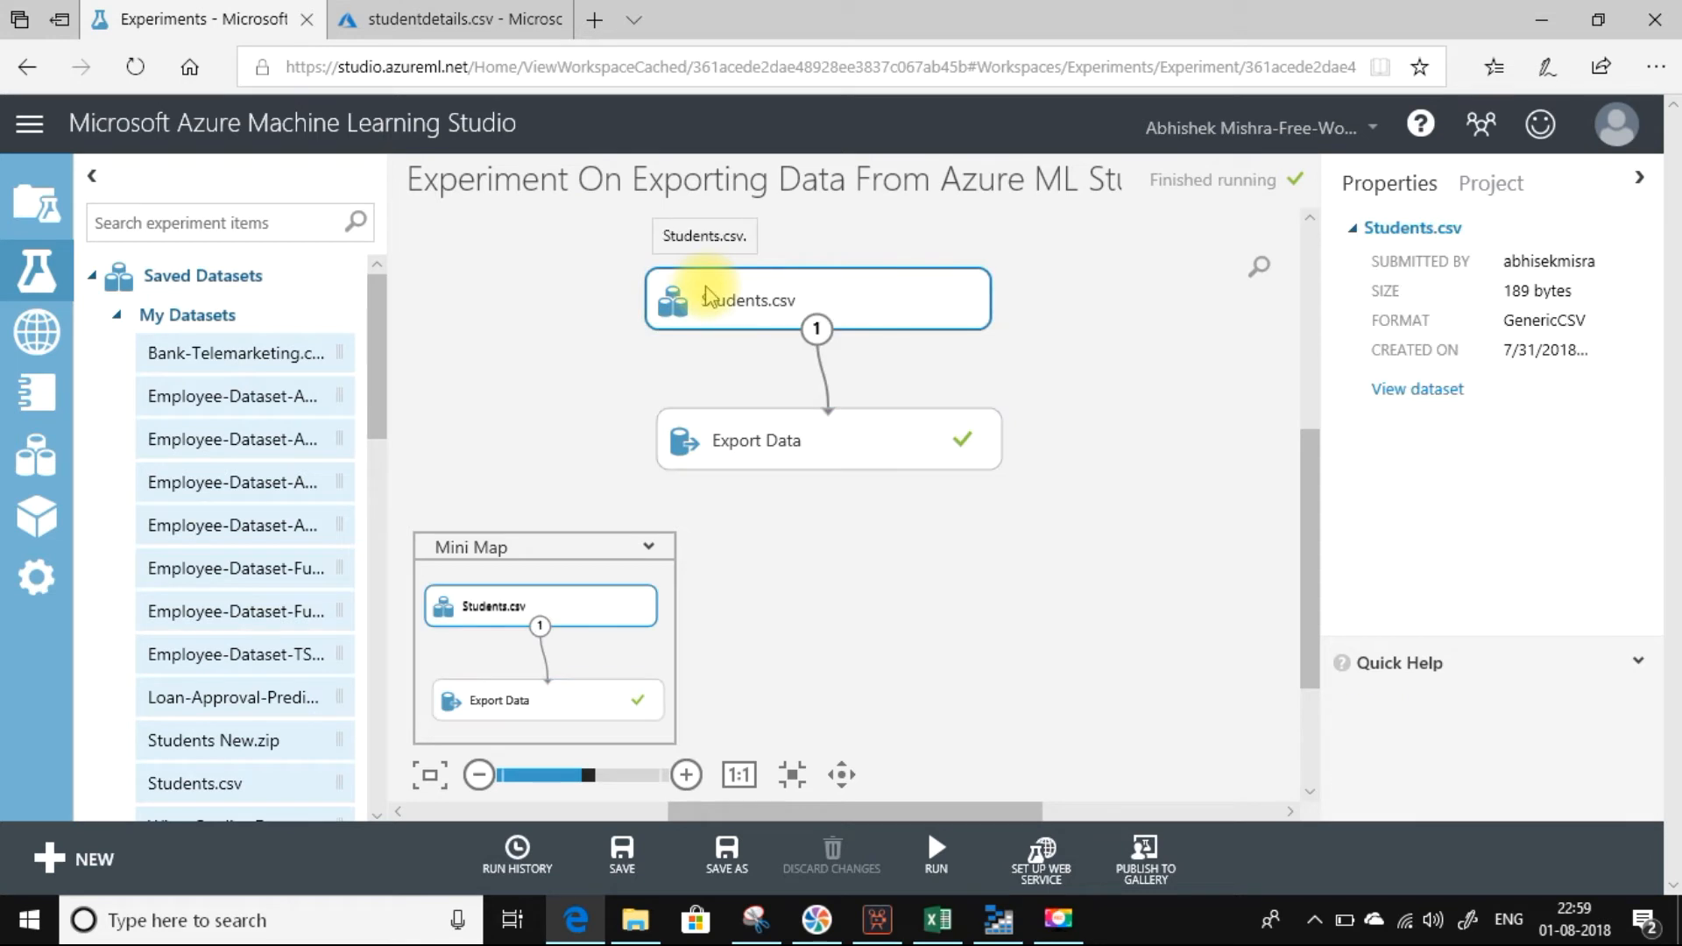
{"action": "key", "text": "Delete"}
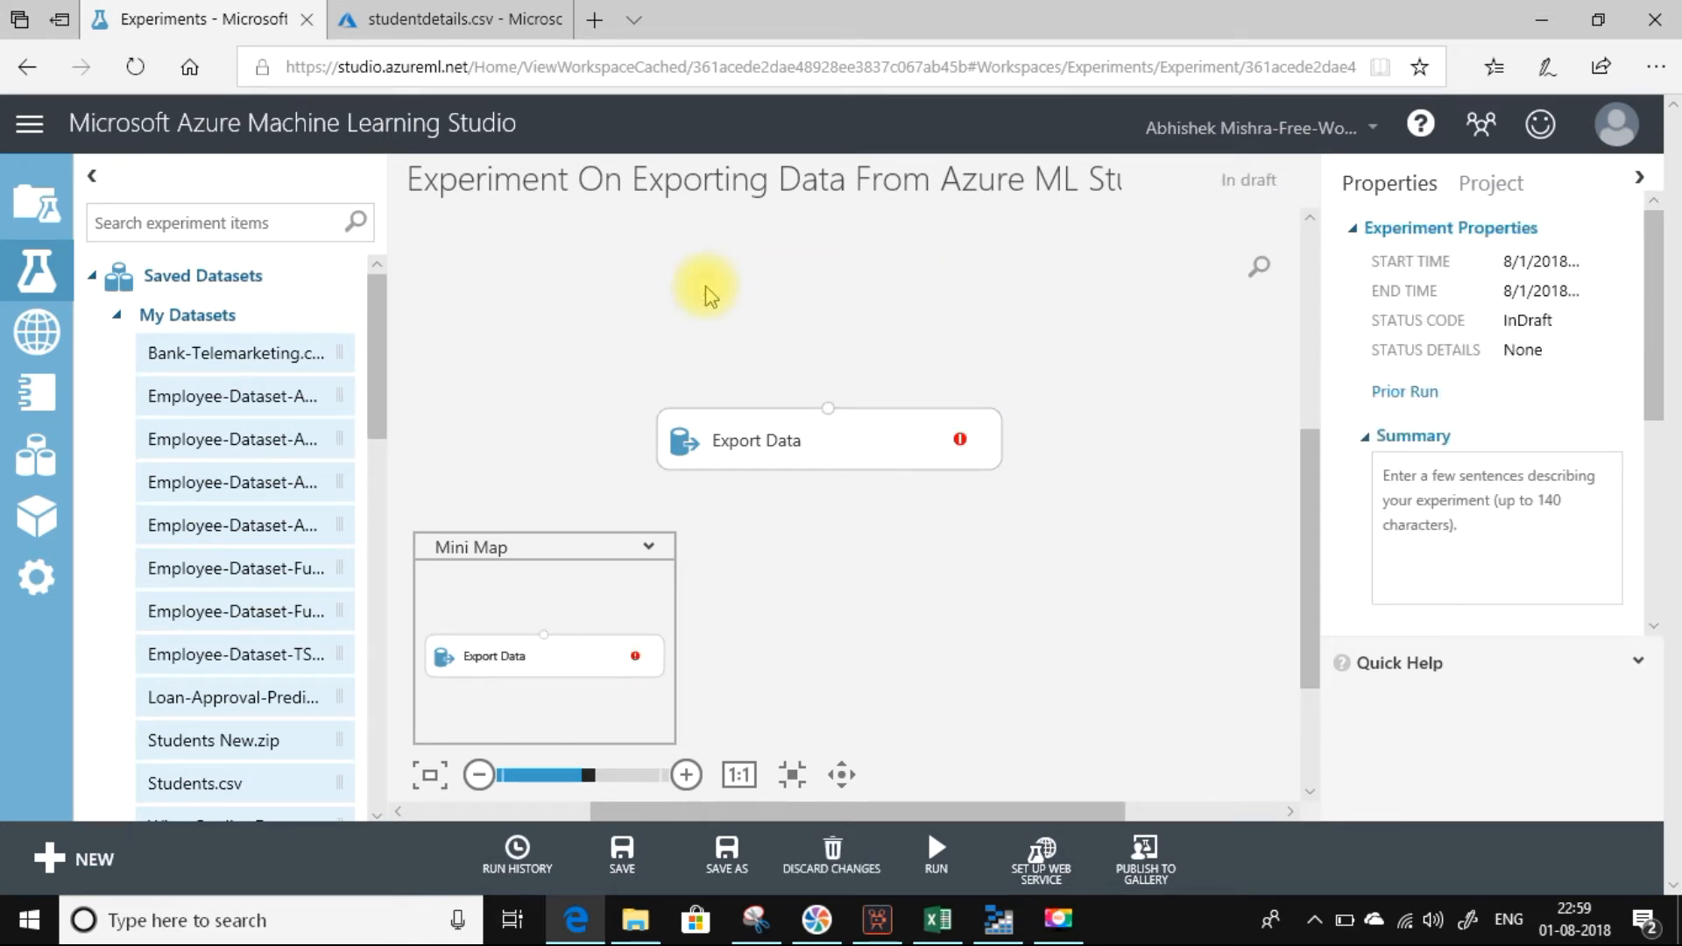
{"action": "left_click_drag", "start_coordinate": [371, 390], "coordinate": [362, 592]}
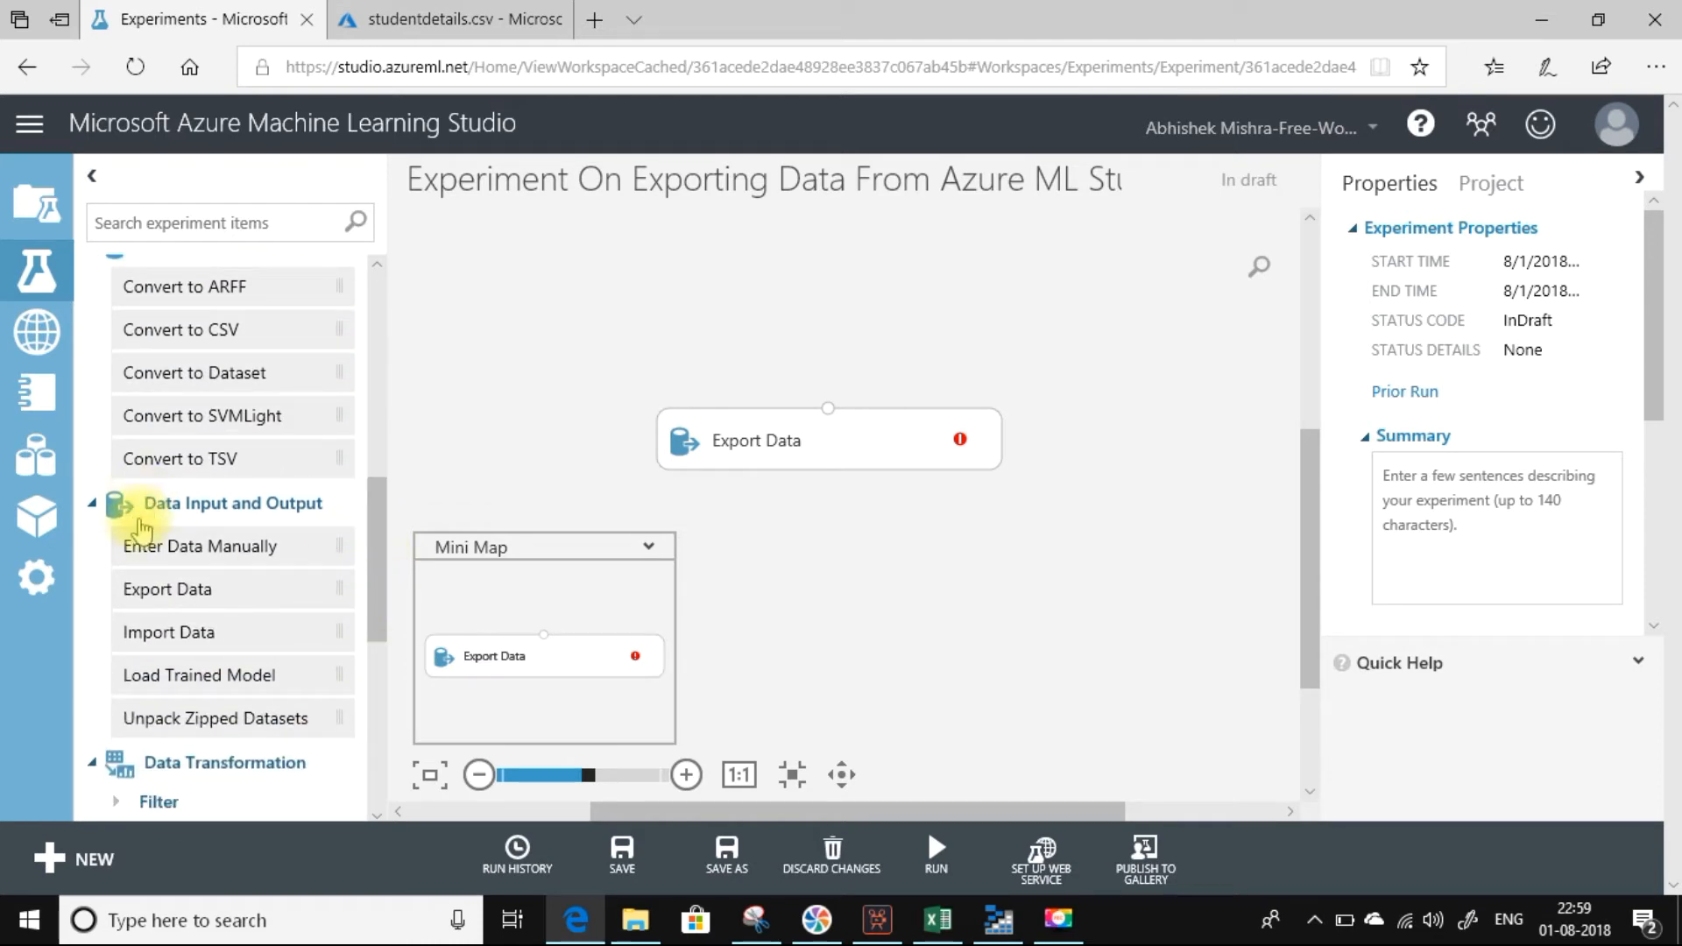
{"action": "left_click_drag", "start_coordinate": [144, 544], "coordinate": [830, 282]}
{"action": "left_click", "coordinate": [1486, 403]}
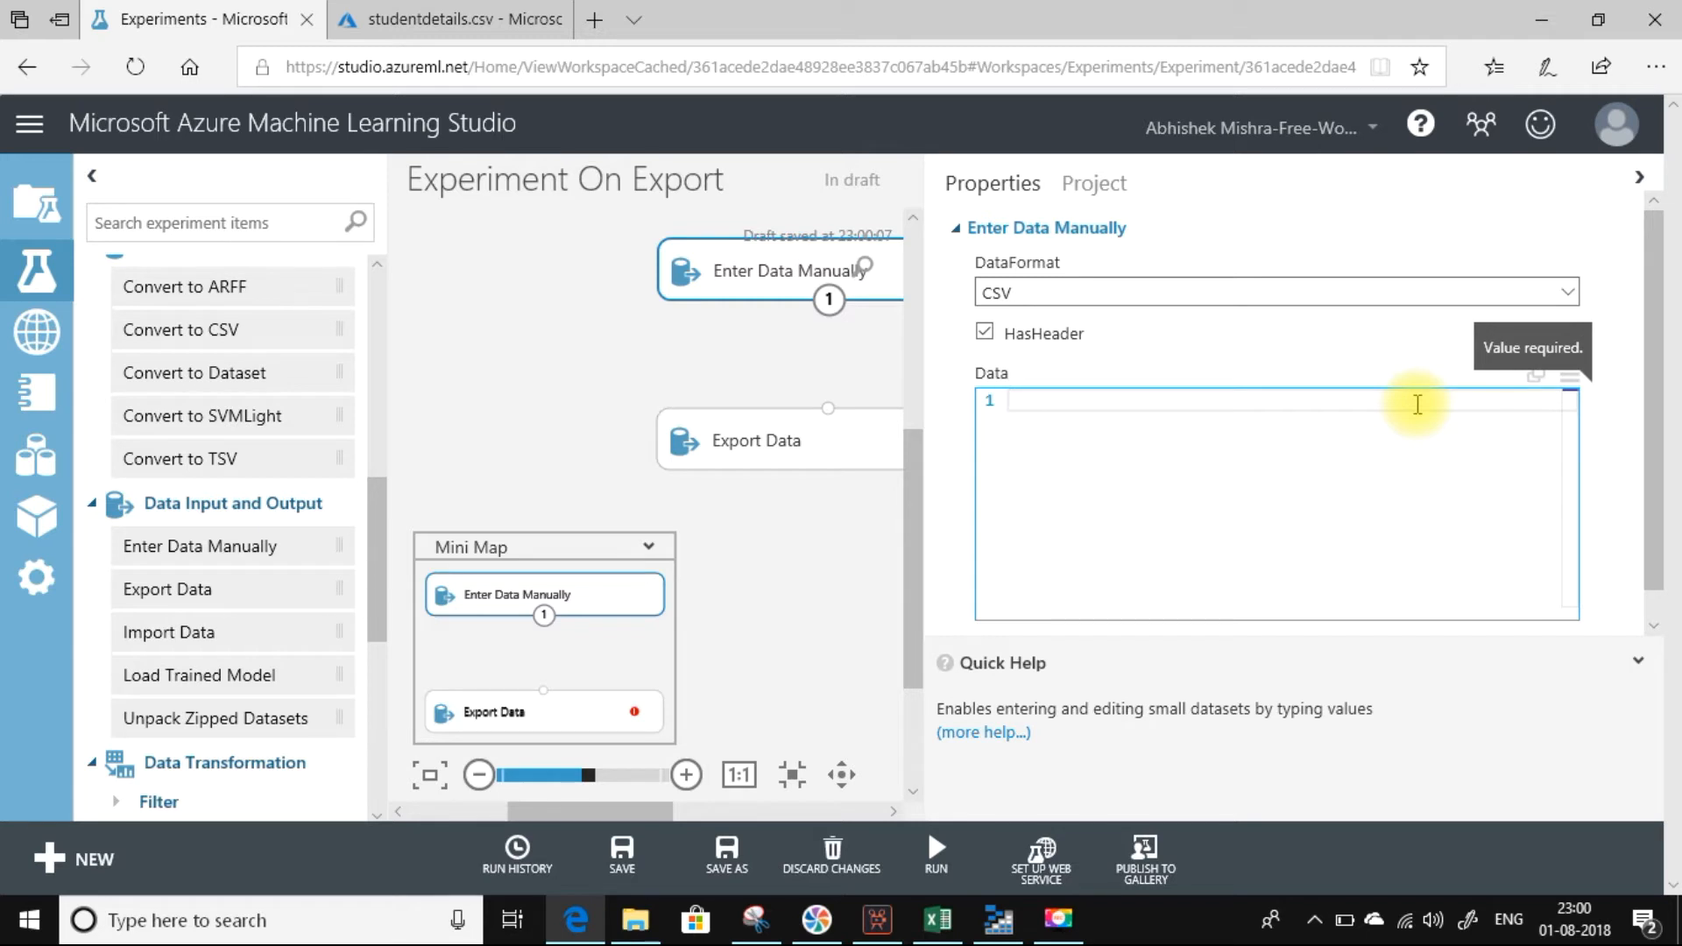
{"action": "type", "text": "R"}
{"action": "key", "text": "BackSpace"}
{"action": "type", "text": "Part"}
{"action": "type", "text": "t"}
{"action": "type", "text": "ion"}
{"action": "key", "text": "BackSpace"}
{"action": "key", "text": "BackSpace"}
{"action": "key", "text": "BackSpace"}
{"action": "key", "text": "BackSpace"}
{"action": "key", "text": "BackSpace"}
{"action": "key", "text": "BackSpace"}
{"action": "type", "text": "rtition"}
{"action": "key", "text": "BackSpace"}
{"action": "key", "text": "BackSpace"}
{"action": "key", "text": "BackSpace"}
{"action": "key", "text": "BackSpace"}
{"action": "key", "text": "BackSpace"}
{"action": "key", "text": "BackSpace"}
{"action": "key", "text": "BackSpace"}
{"action": "key", "text": "BackSpace"}
{"action": "key", "text": "BackSpace"}
Enter the header row Country,ID,Name,Age in the Enter Data Manually module's data.
{"action": "type", "text": "Country"}
{"action": "type", "text": ",ID,"}
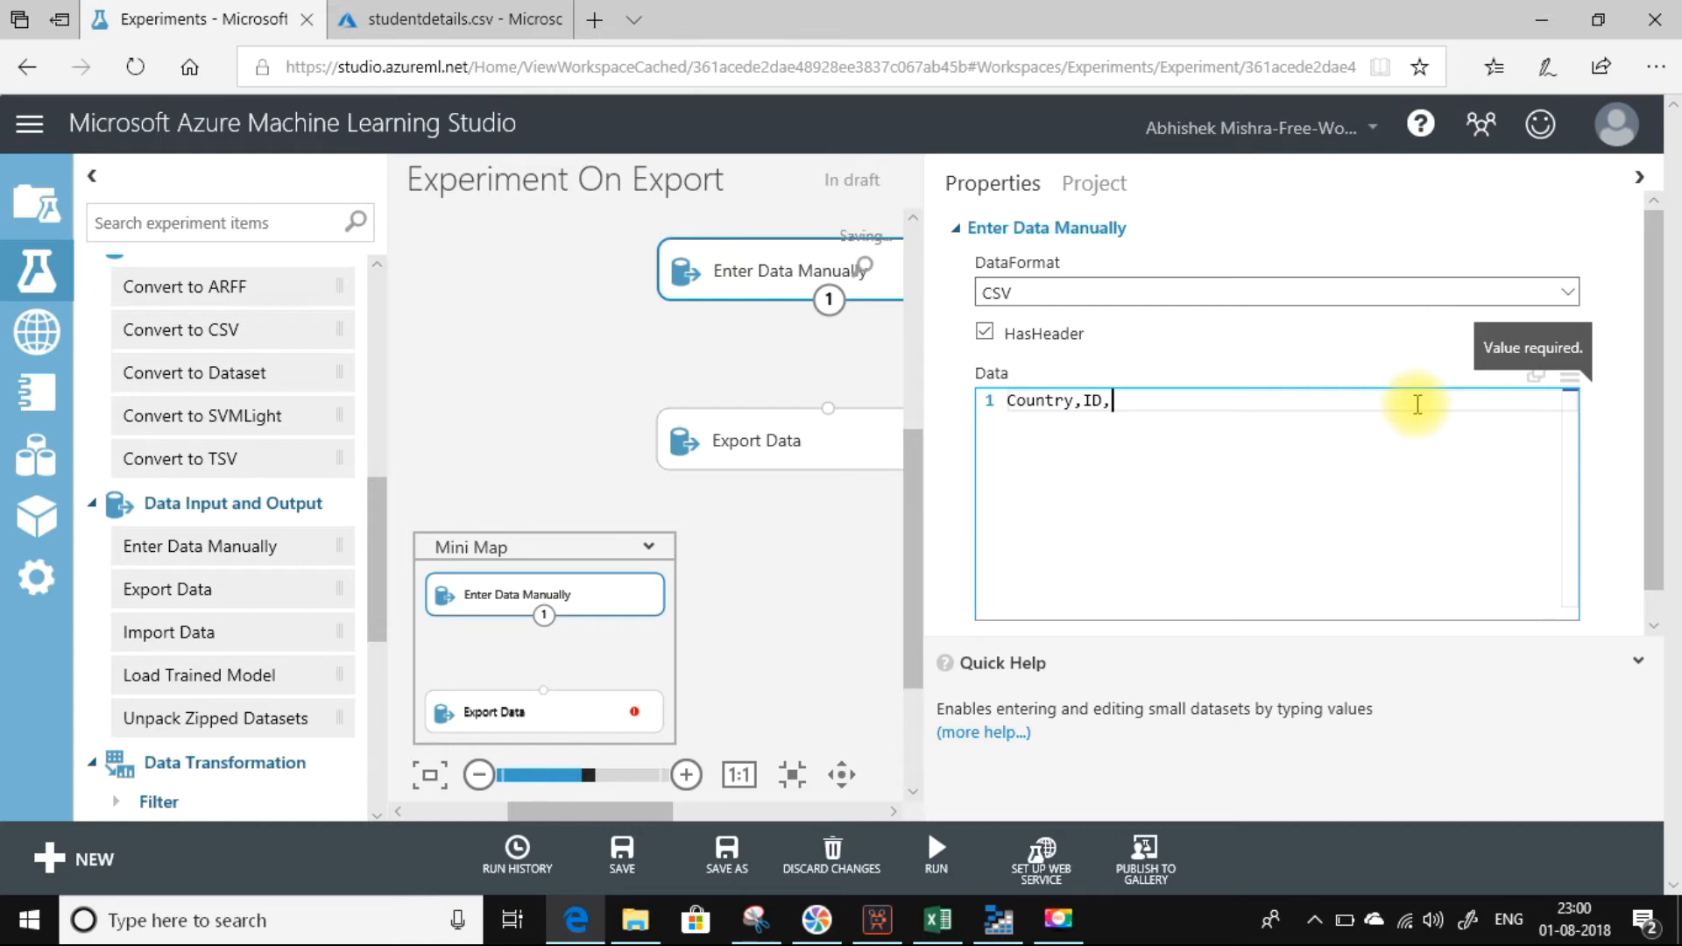
{"action": "type", "text": "Name"}
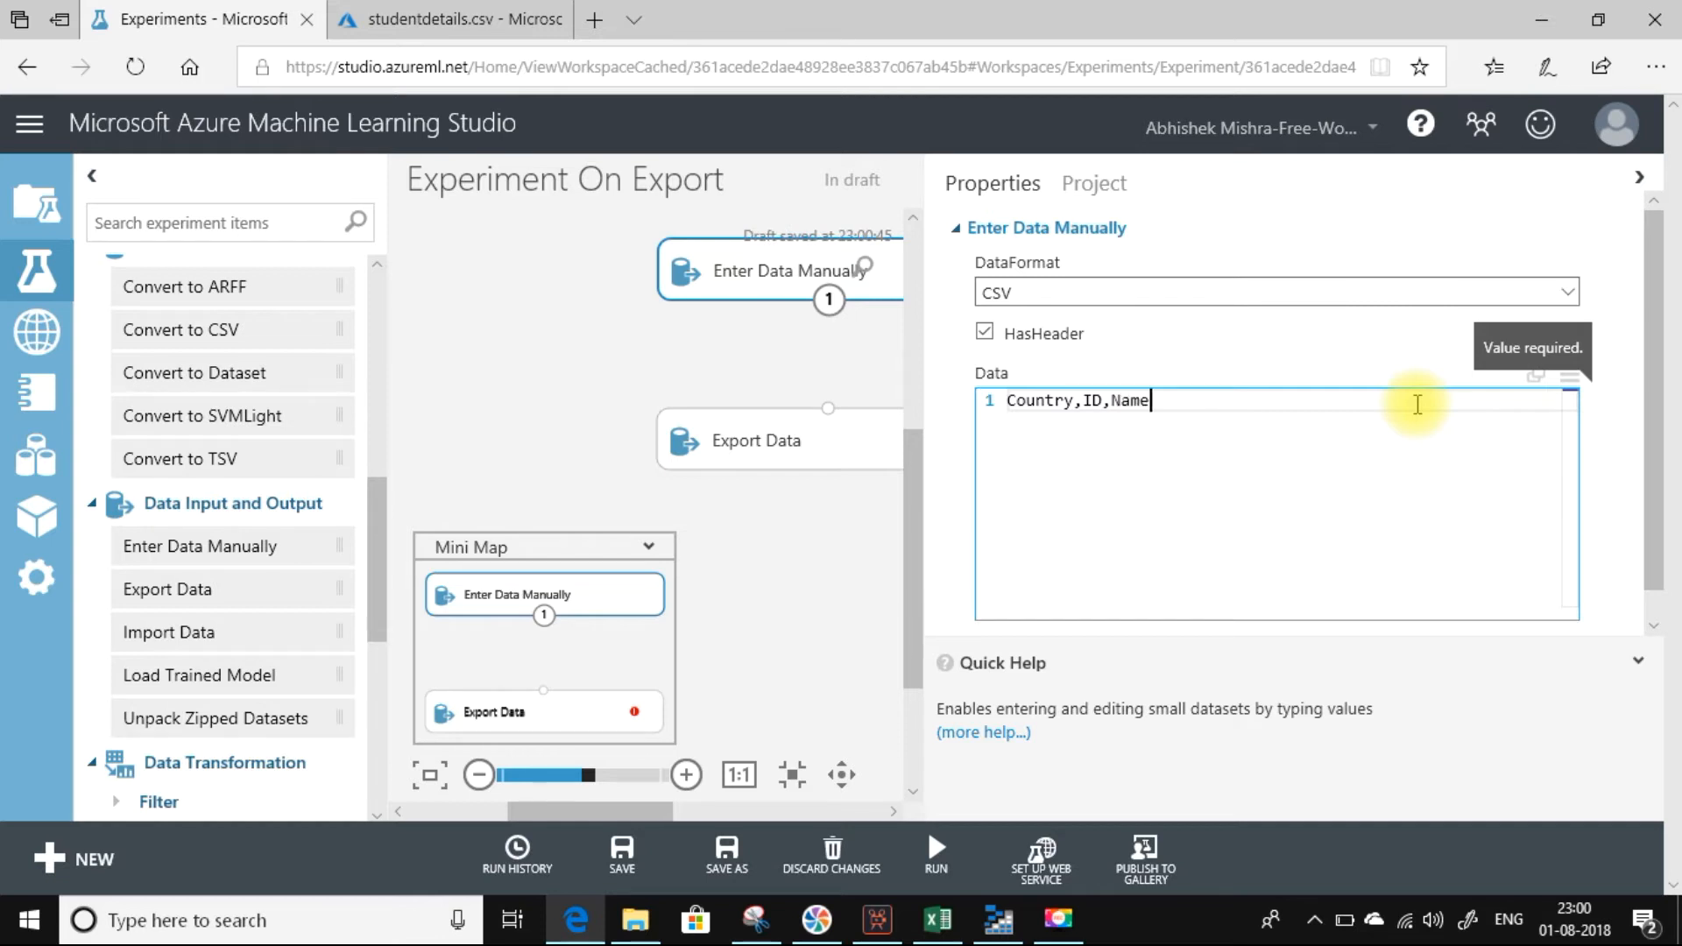
{"action": "type", "text": ",Age"}
{"action": "key", "text": "Return"}
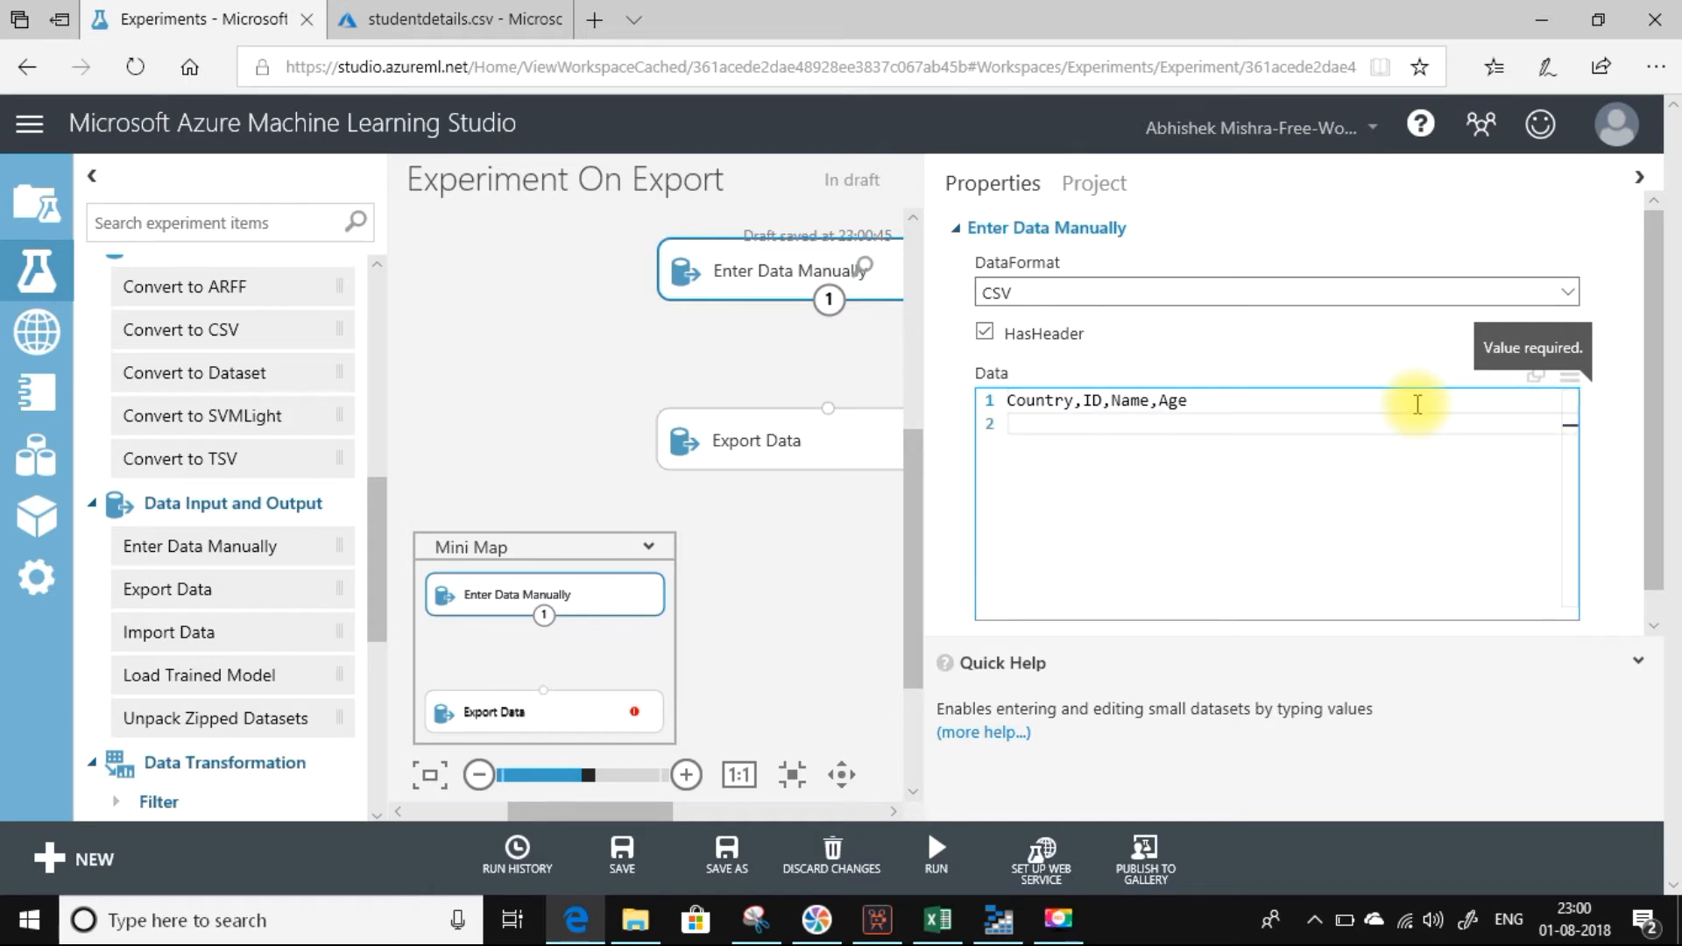
Add the first comma-separated record with country India, ID 1, the person's first name and age 33.
{"action": "type", "text": "India,1,Abhishek"}
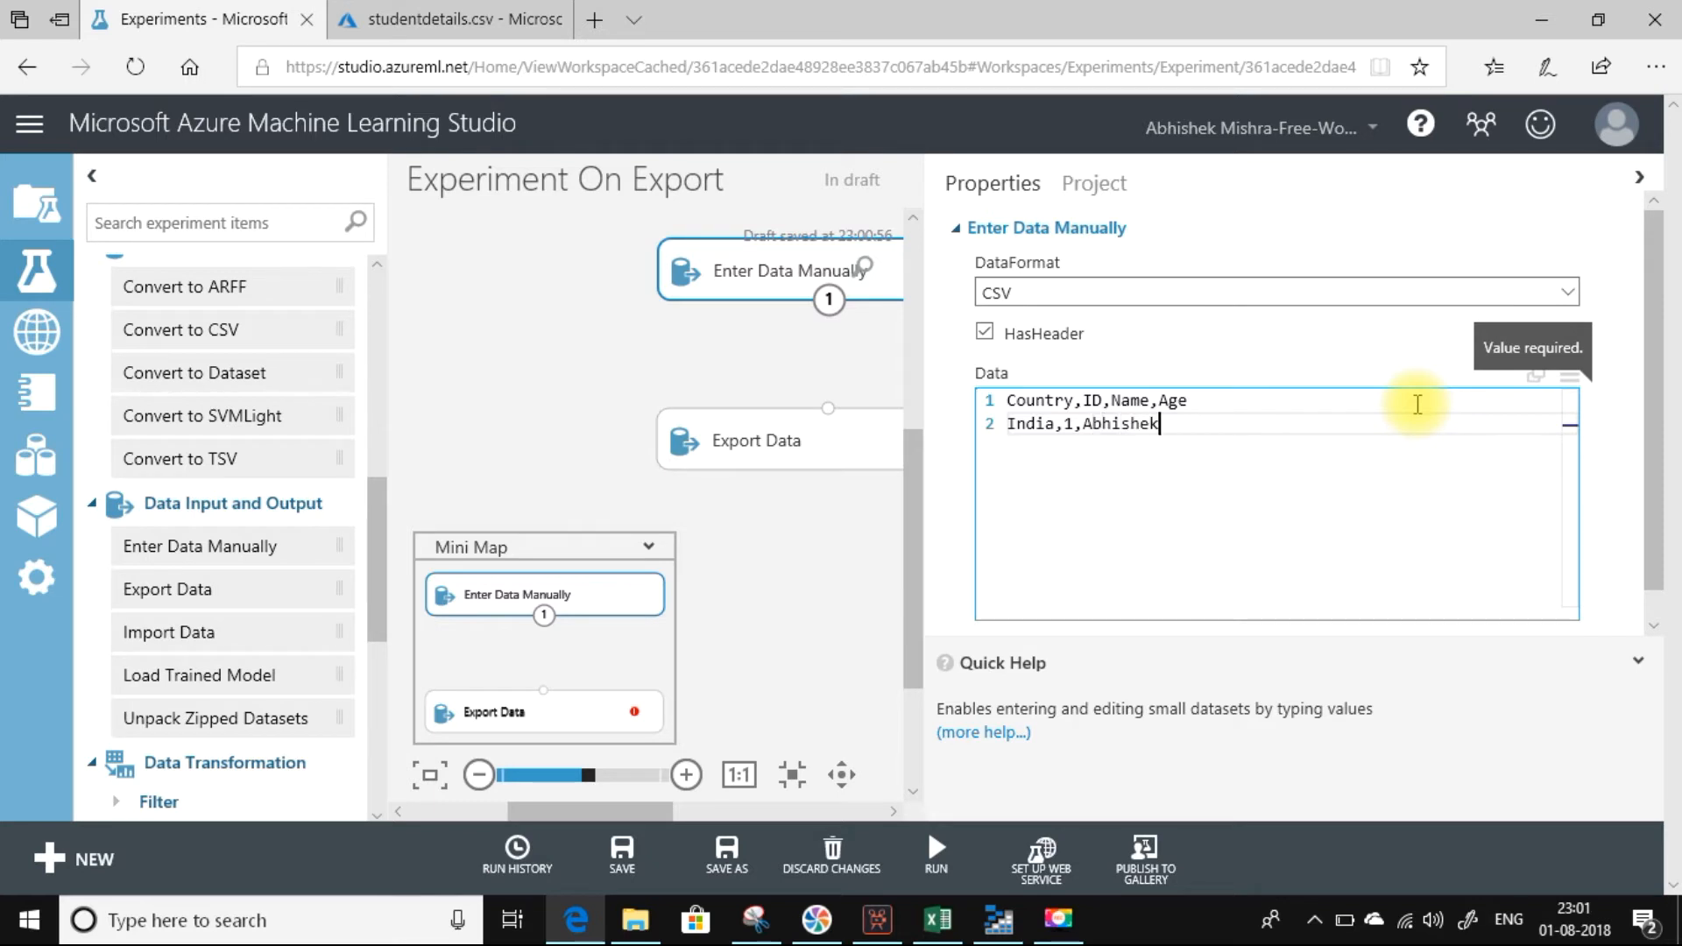
{"action": "type", "text": ",33"}
{"action": "key", "text": "Return"}
Add the second record with country India, ID 2, the person's first name and age 34.
{"action": "type", "text": "India"}
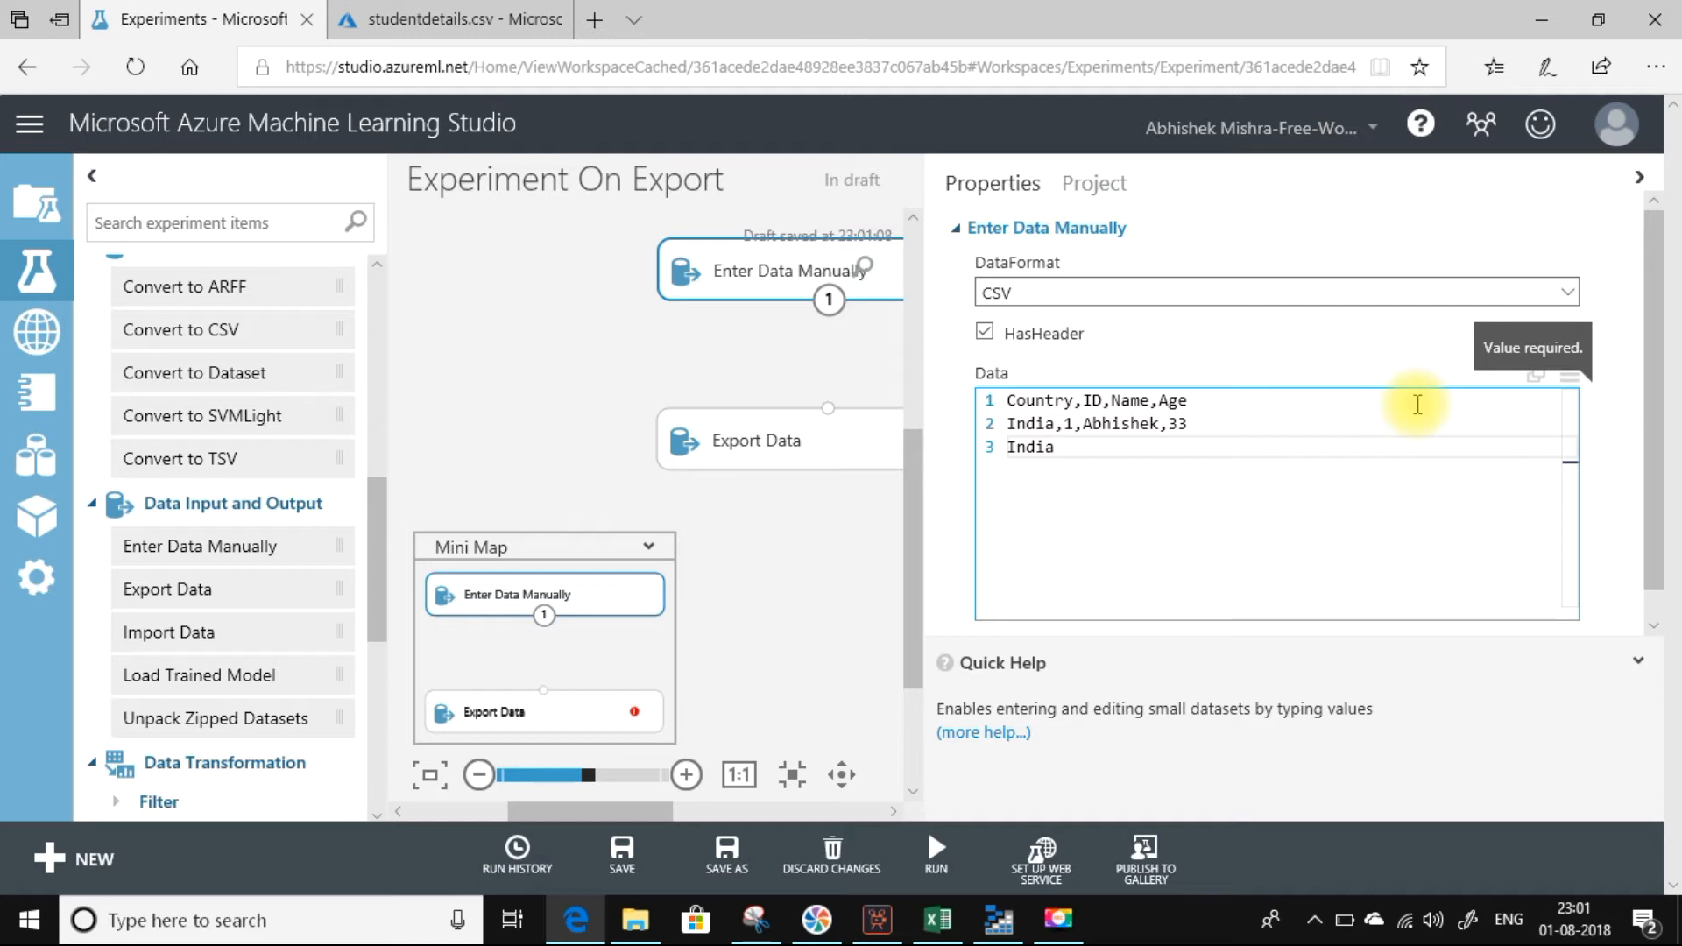
{"action": "type", "text": ",2,Ani"}
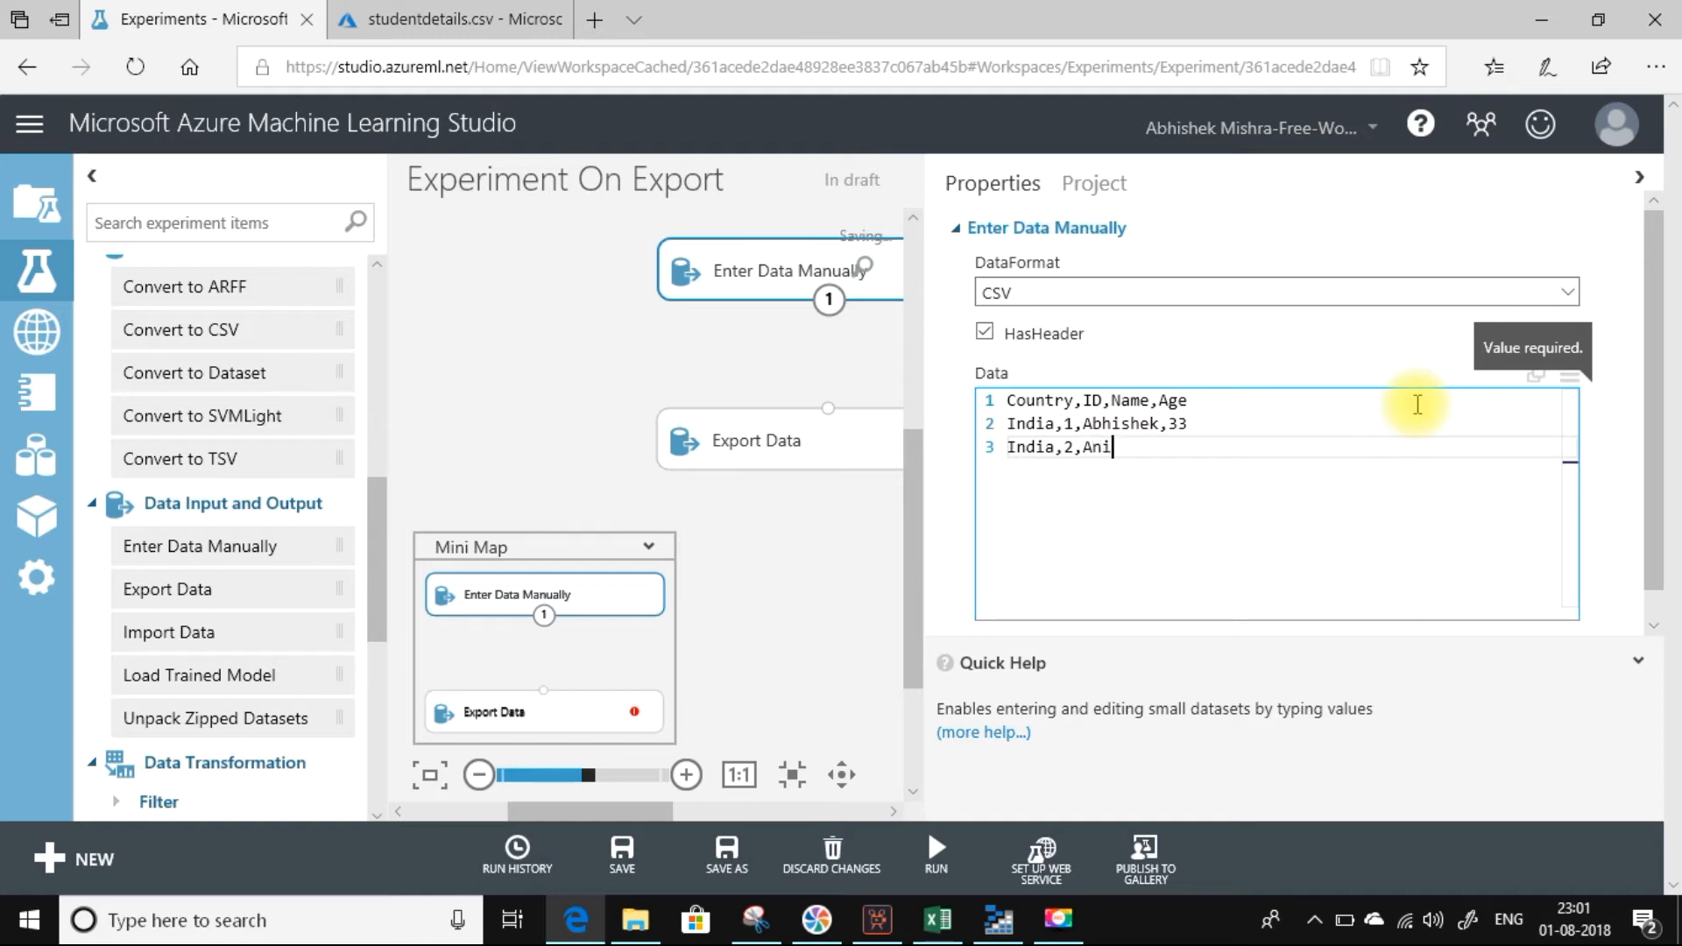
{"action": "type", "text": "l,34"}
{"action": "key", "text": "Return"}
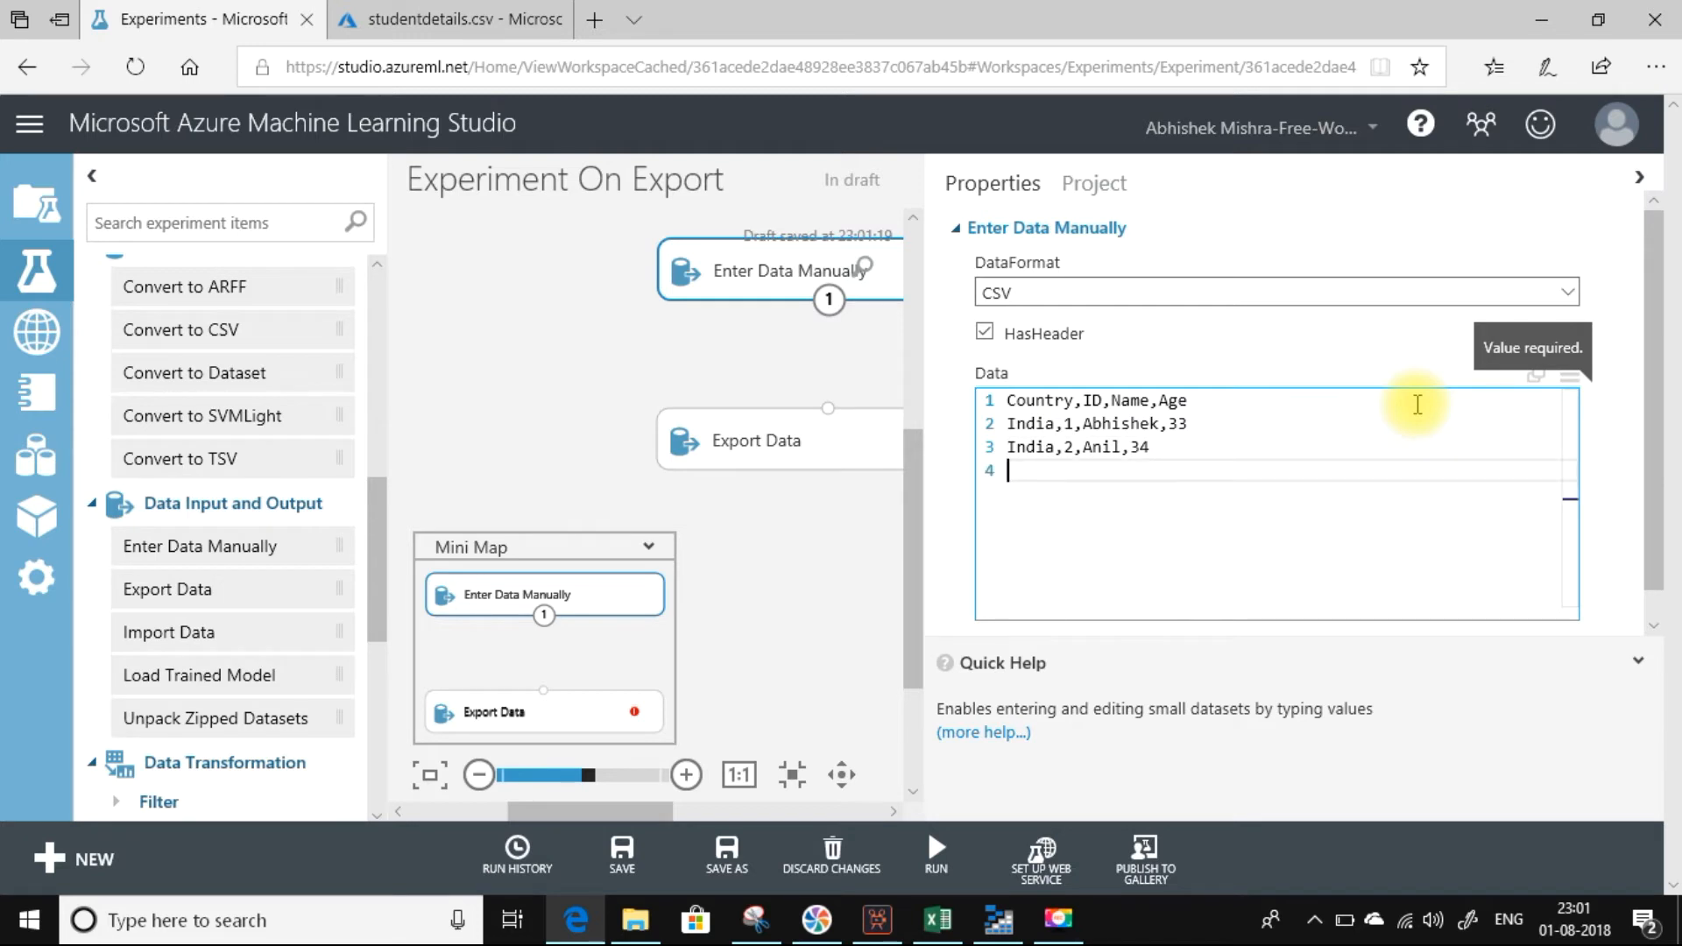
Add the third record with country United States, ID 3, the person's first name and age 22.
{"action": "type", "text": "United States,3,Tim"}
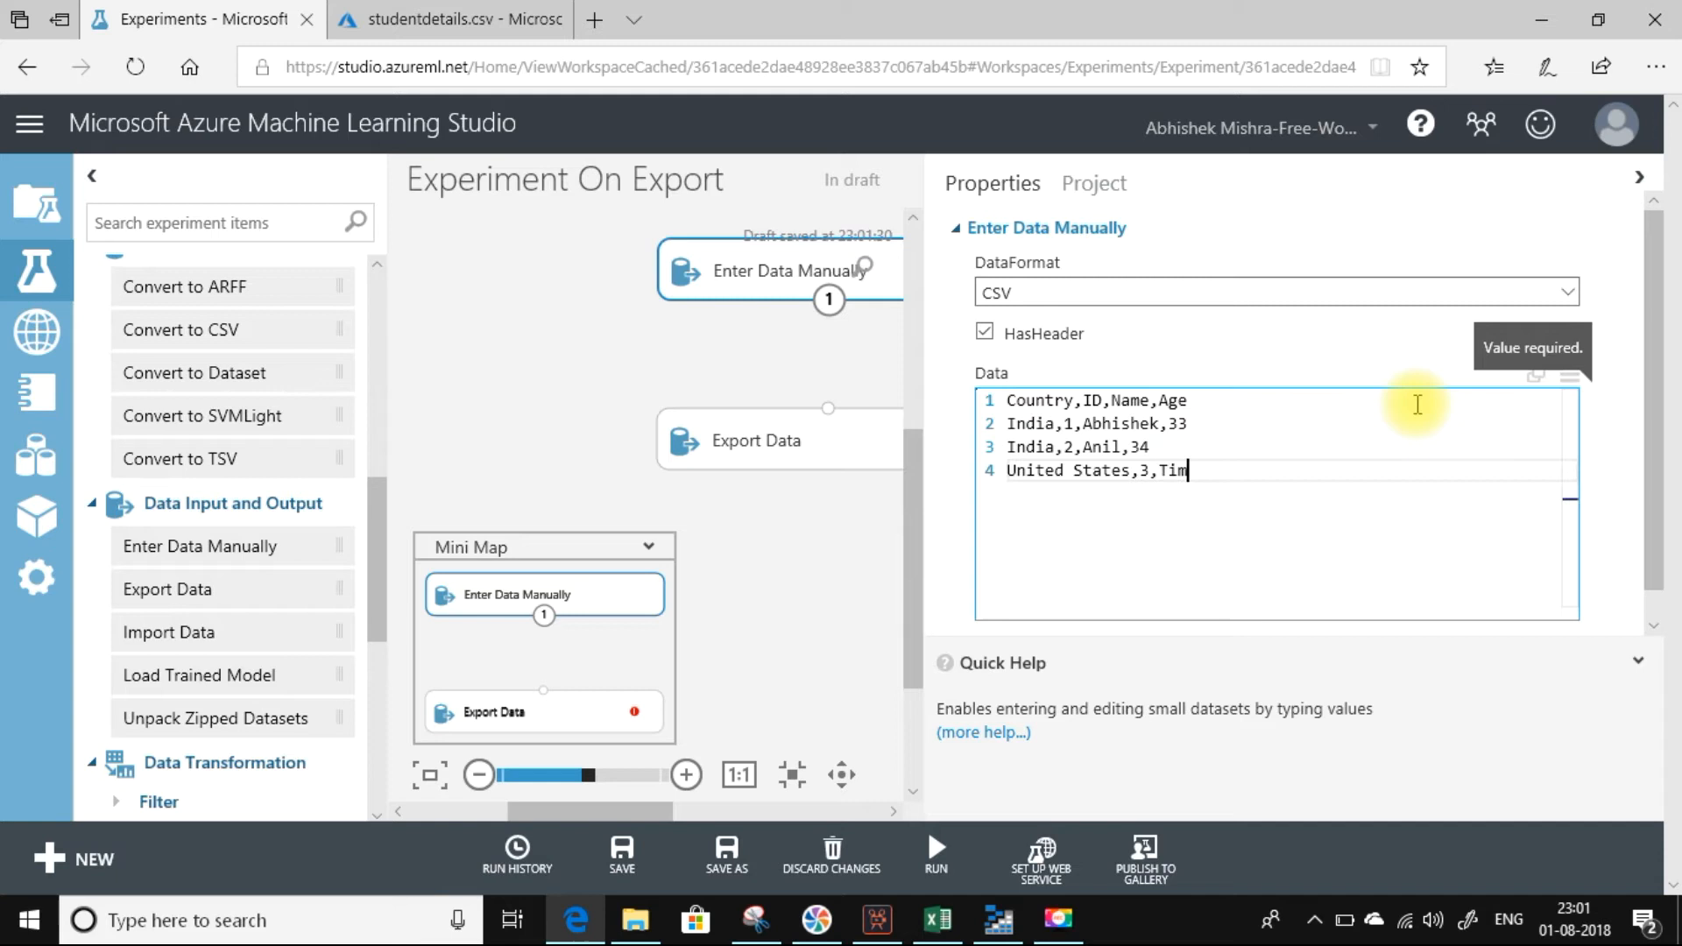
{"action": "type", "text": ",22"}
{"action": "key", "text": "Return"}
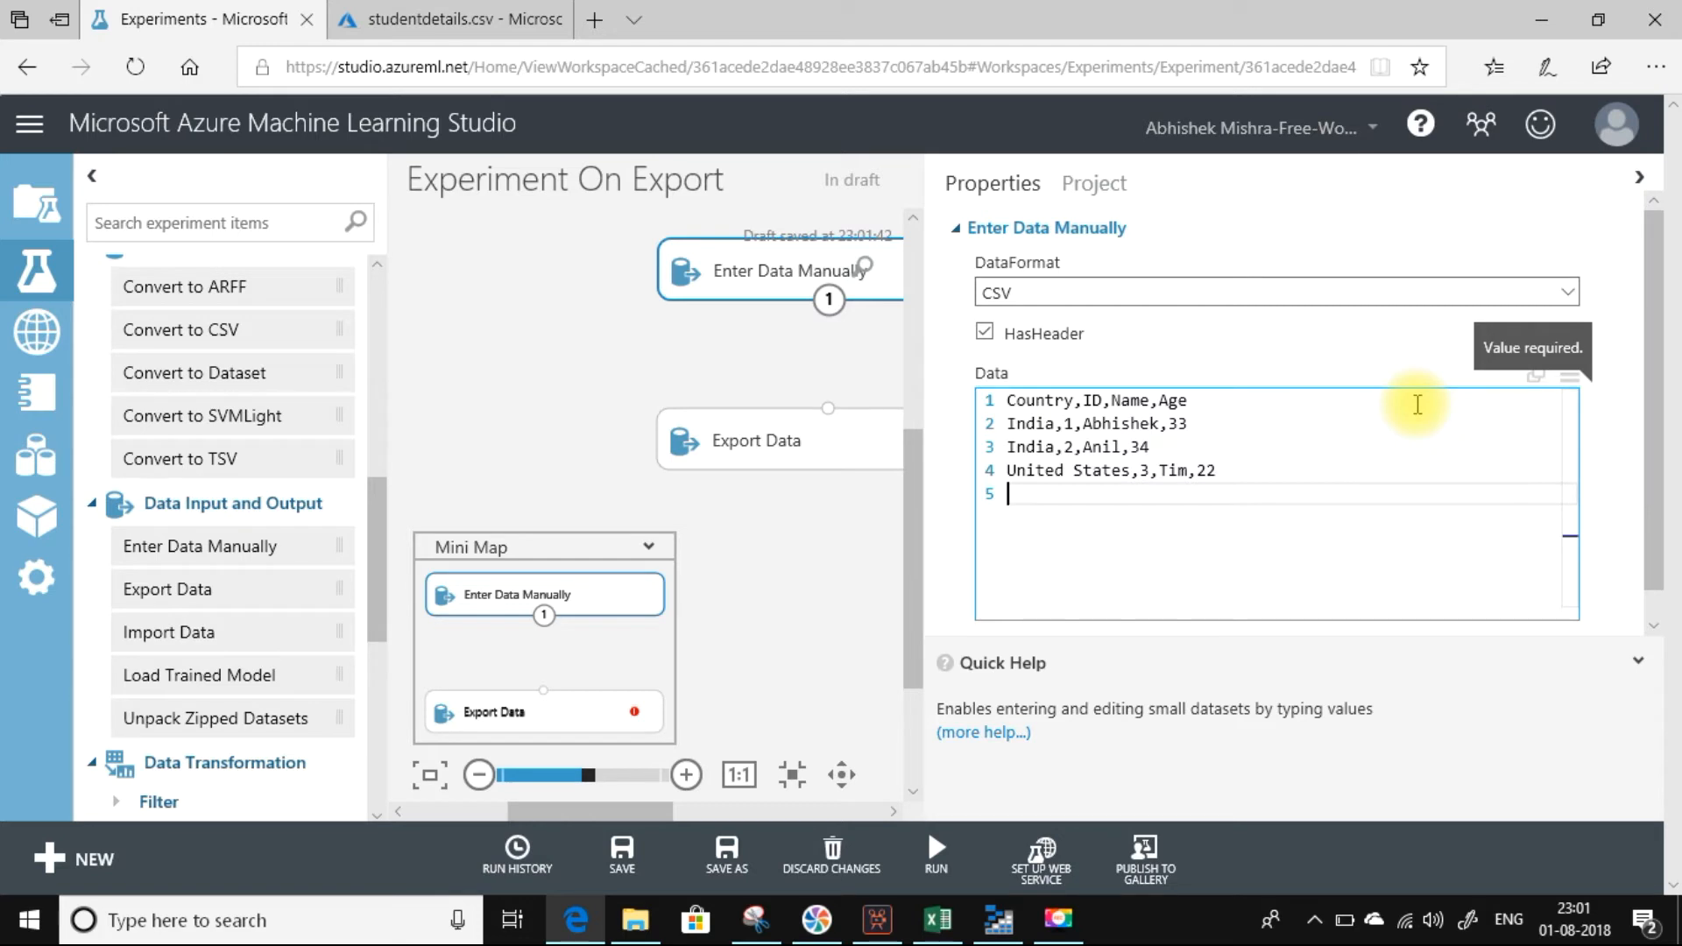
Add the fourth record with country United Kingdom, ID 4, the person's first name and age 28.
{"action": "type", "text": "United Kingdom,4"}
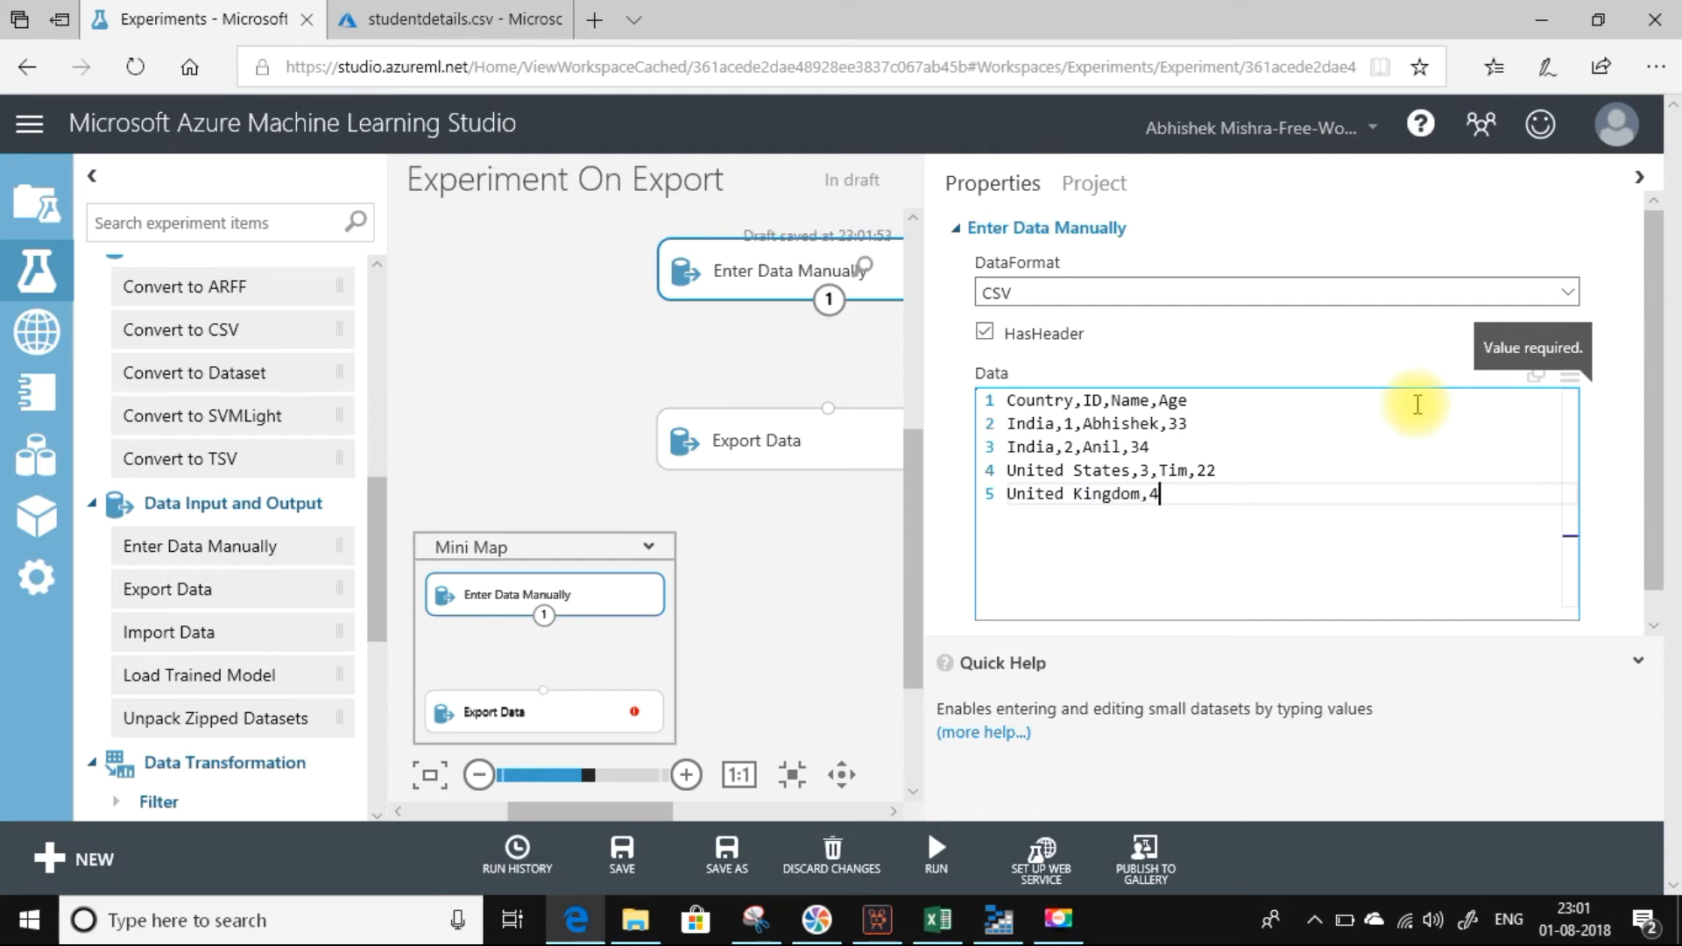
{"action": "type", "text": ",Sam,28"}
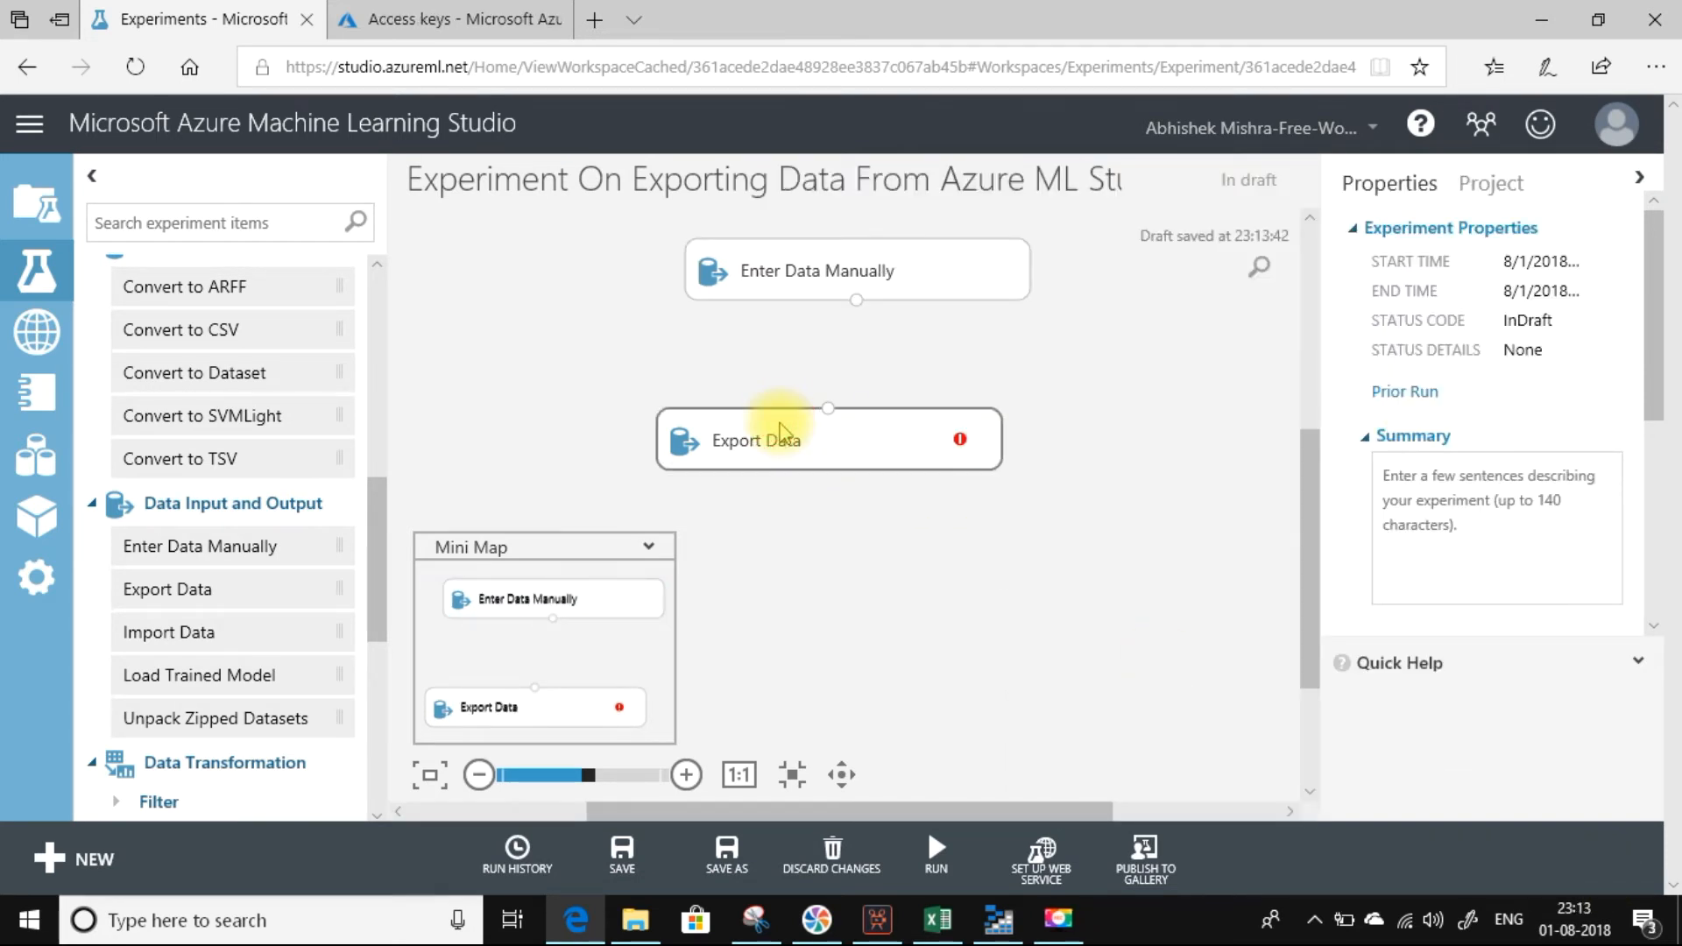
Delete the Export Data module from the canvas and run the experiment with only Enter Data Manually.
{"action": "left_click", "coordinate": [781, 418]}
{"action": "key", "text": "Delete"}
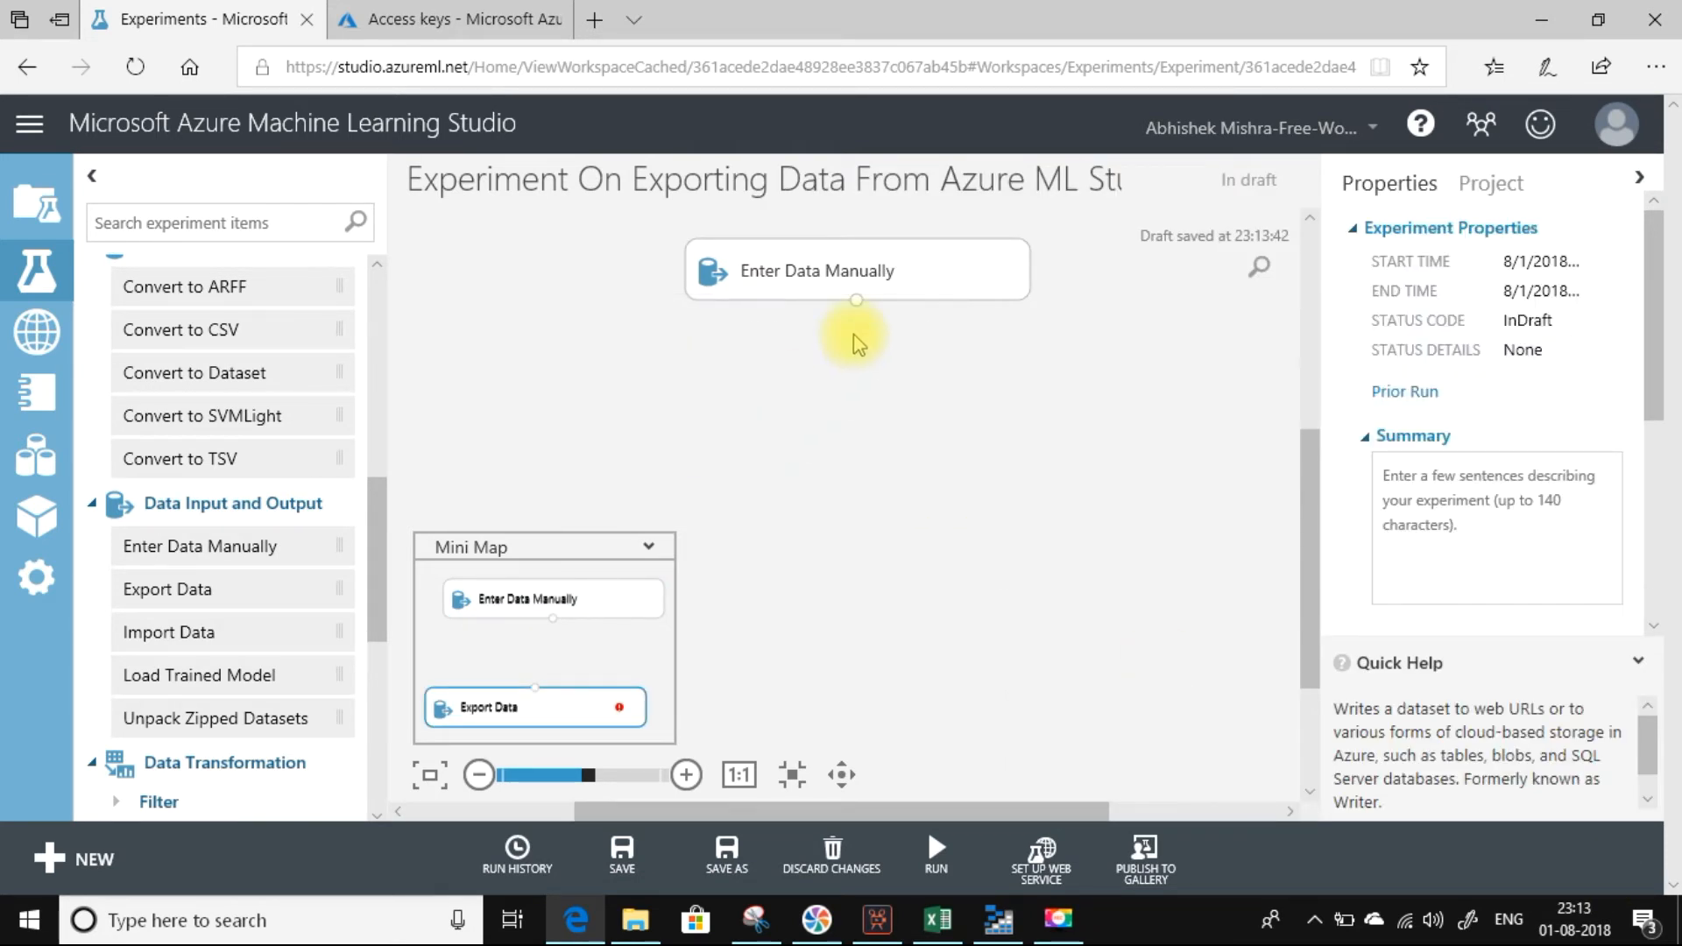
{"action": "mouse_move", "coordinate": [935, 862]}
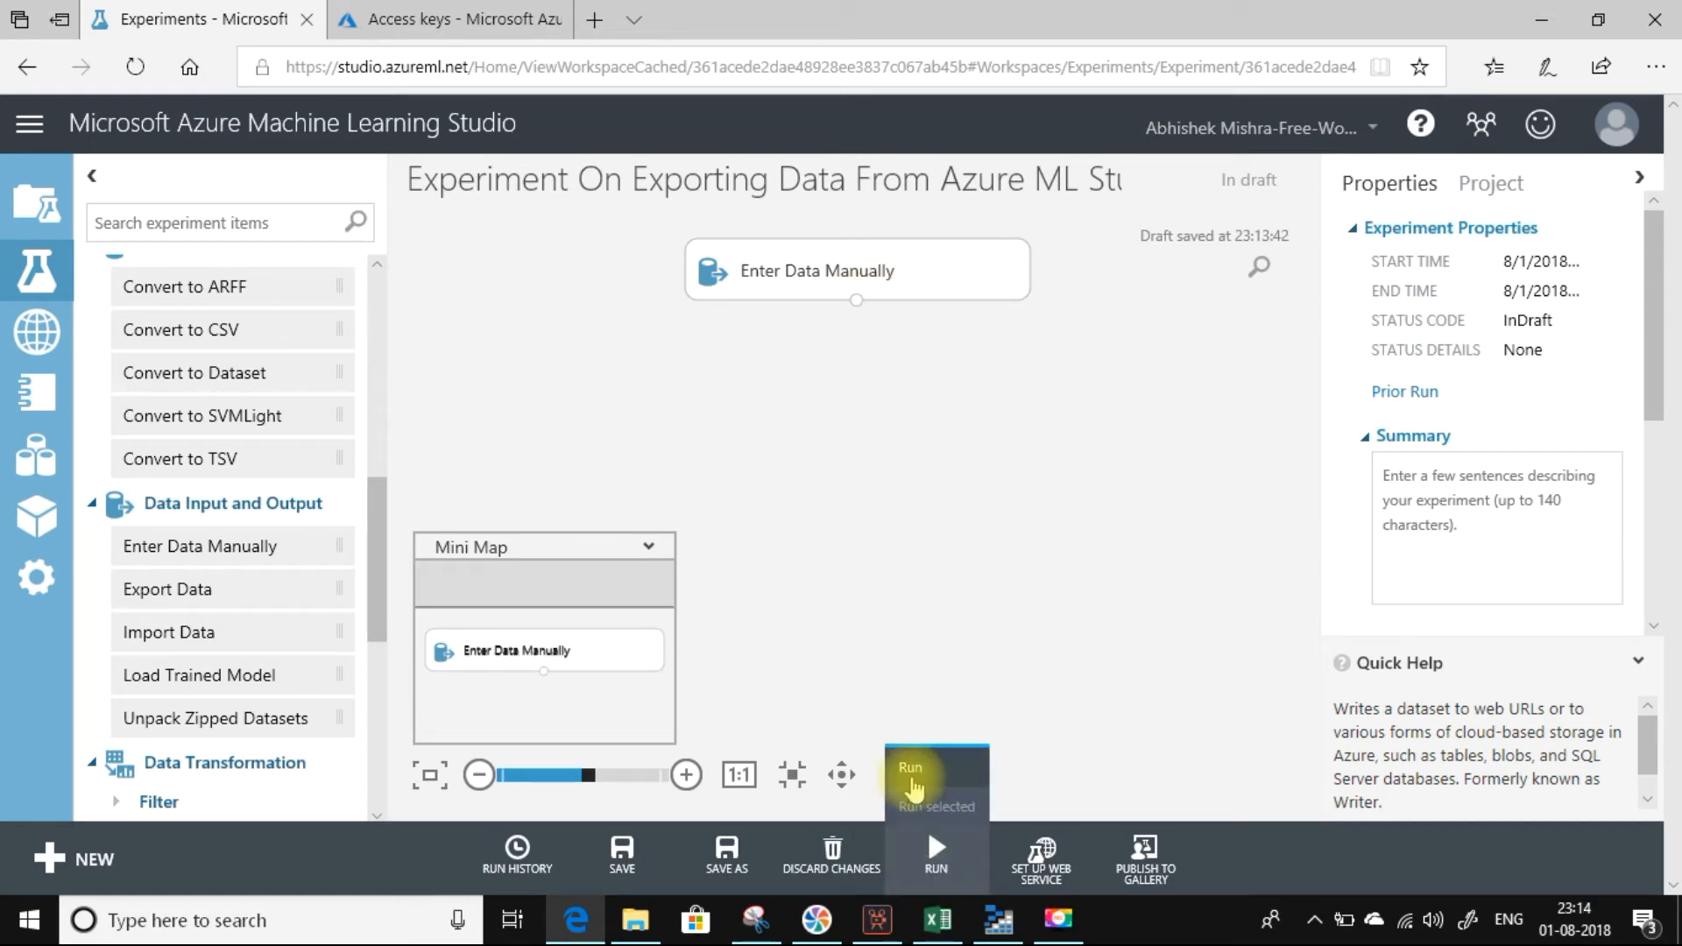
{"action": "left_click", "coordinate": [911, 770]}
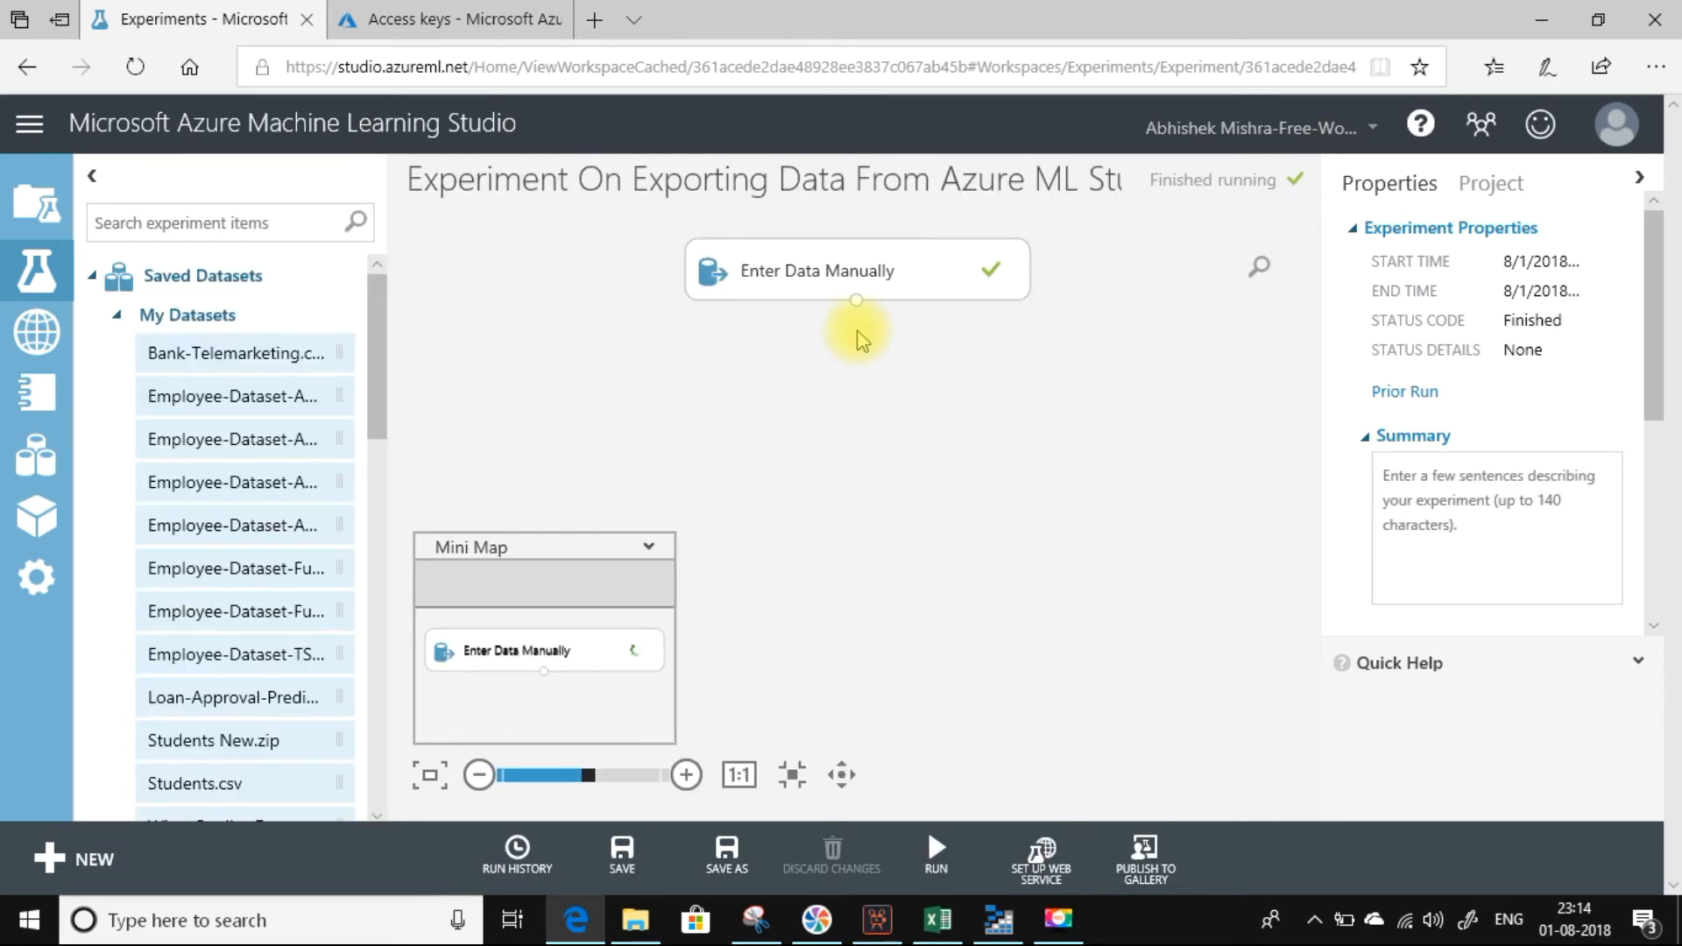
Visualize the Enter Data Manually module's output dataset, review its columns and rows, and close the view.
{"action": "right_click", "coordinate": [857, 304]}
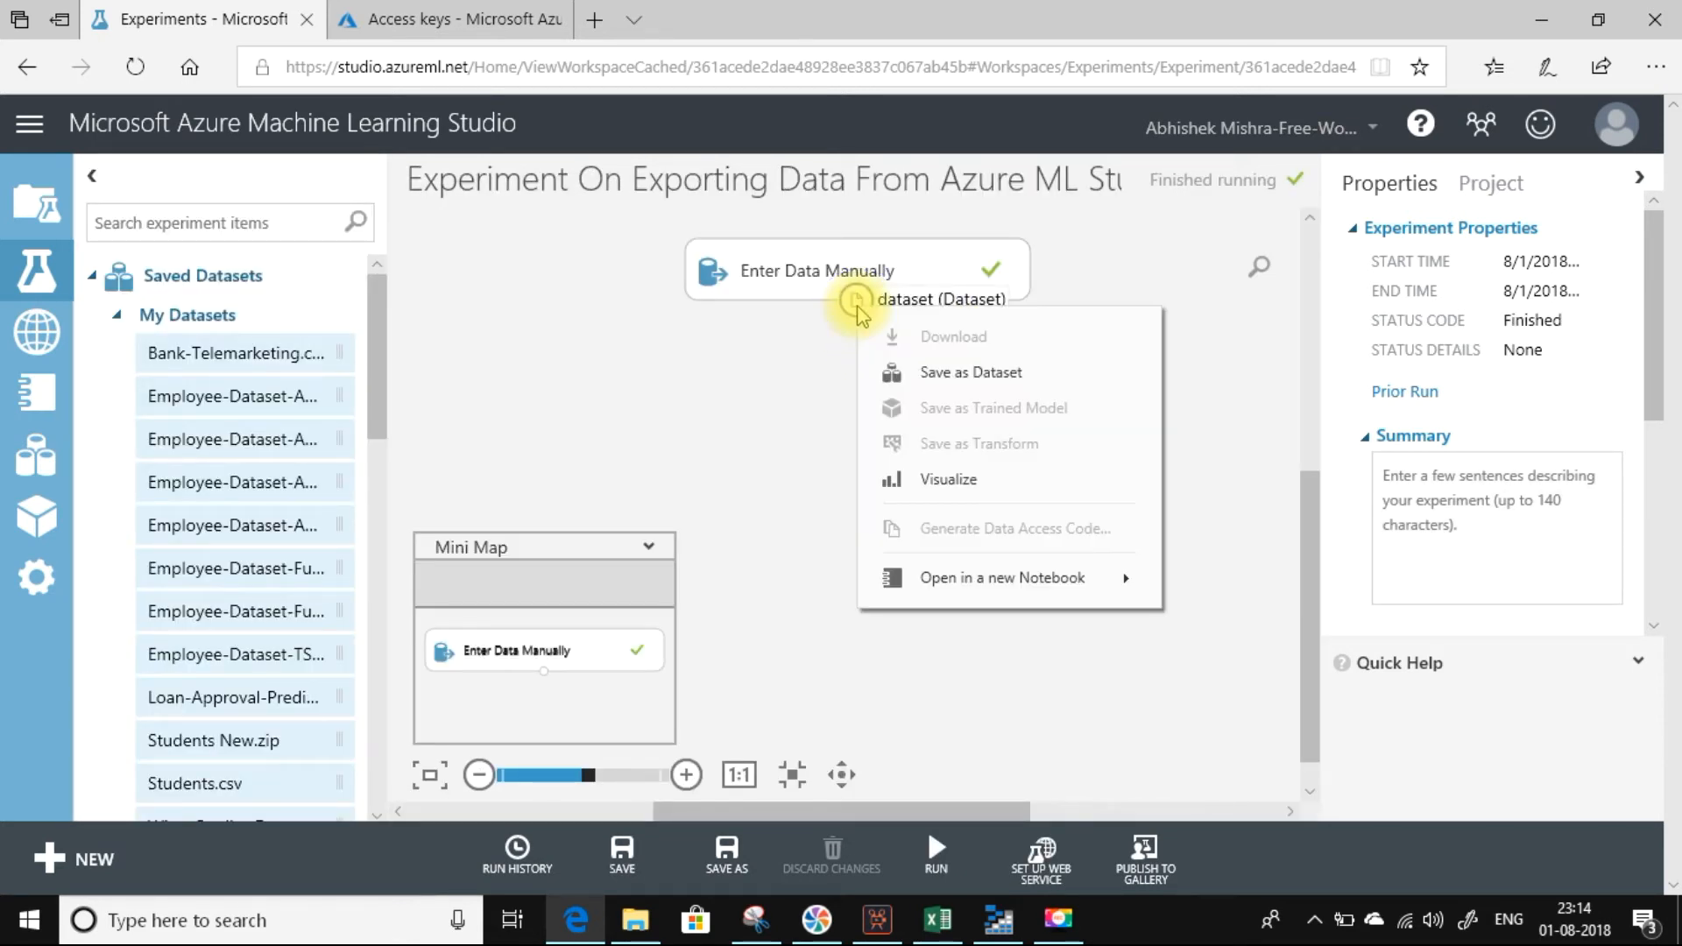
{"action": "left_click", "coordinate": [931, 476]}
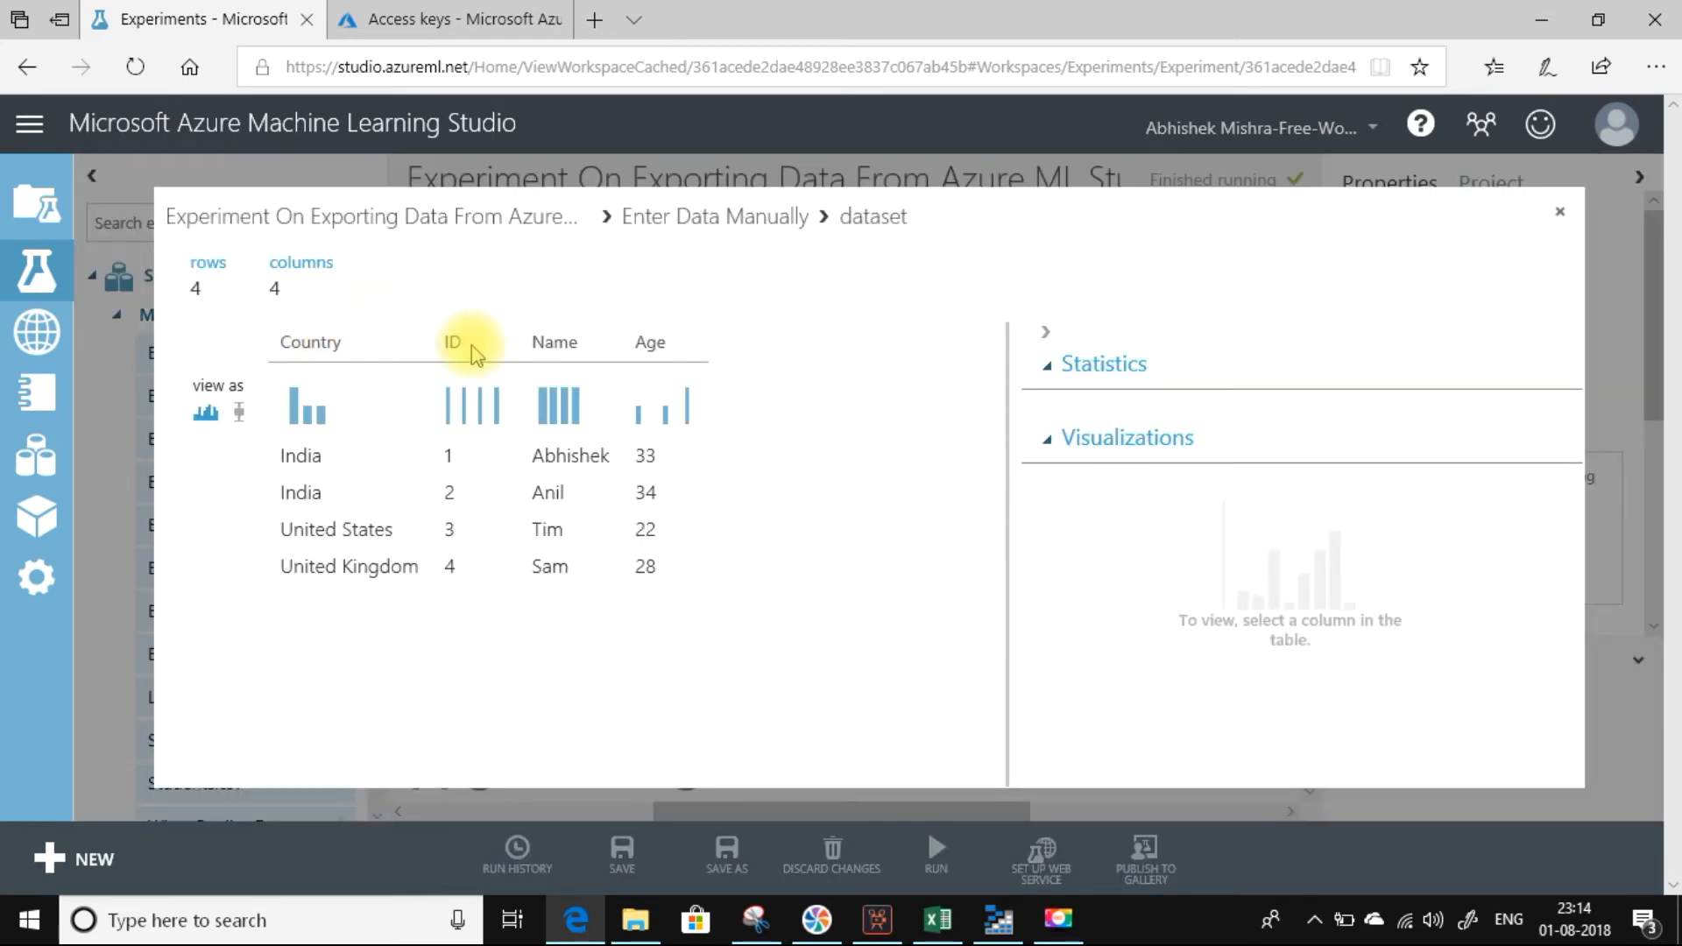
{"action": "left_click", "coordinate": [1559, 212]}
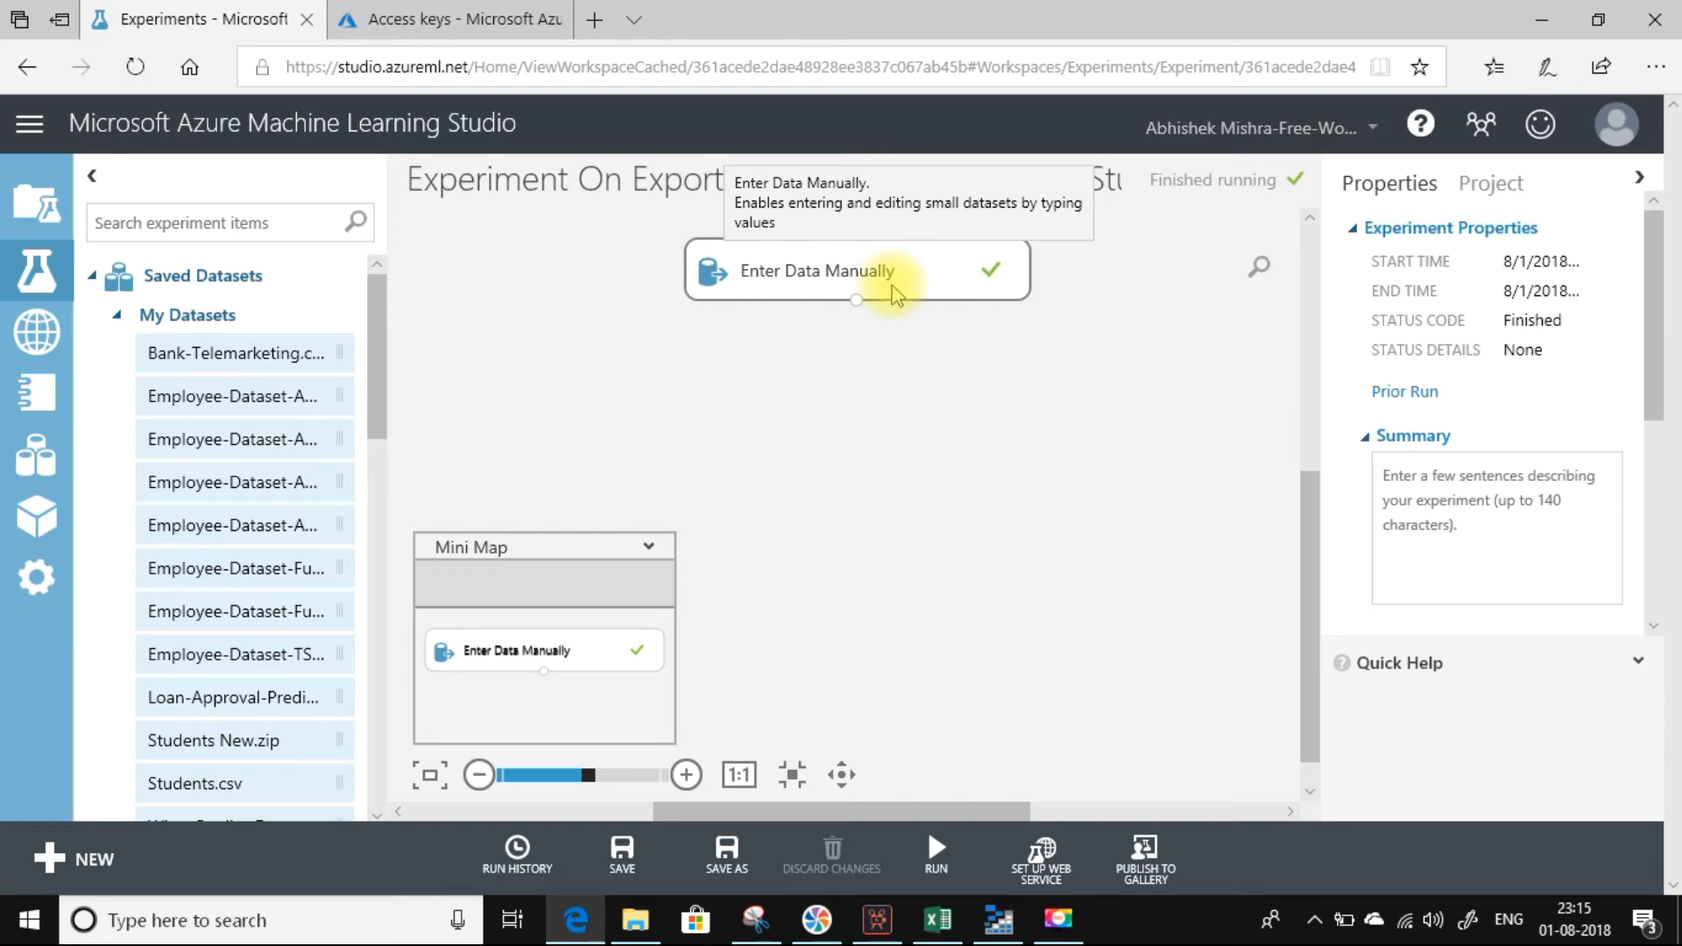
{"action": "right_click", "coordinate": [858, 305]}
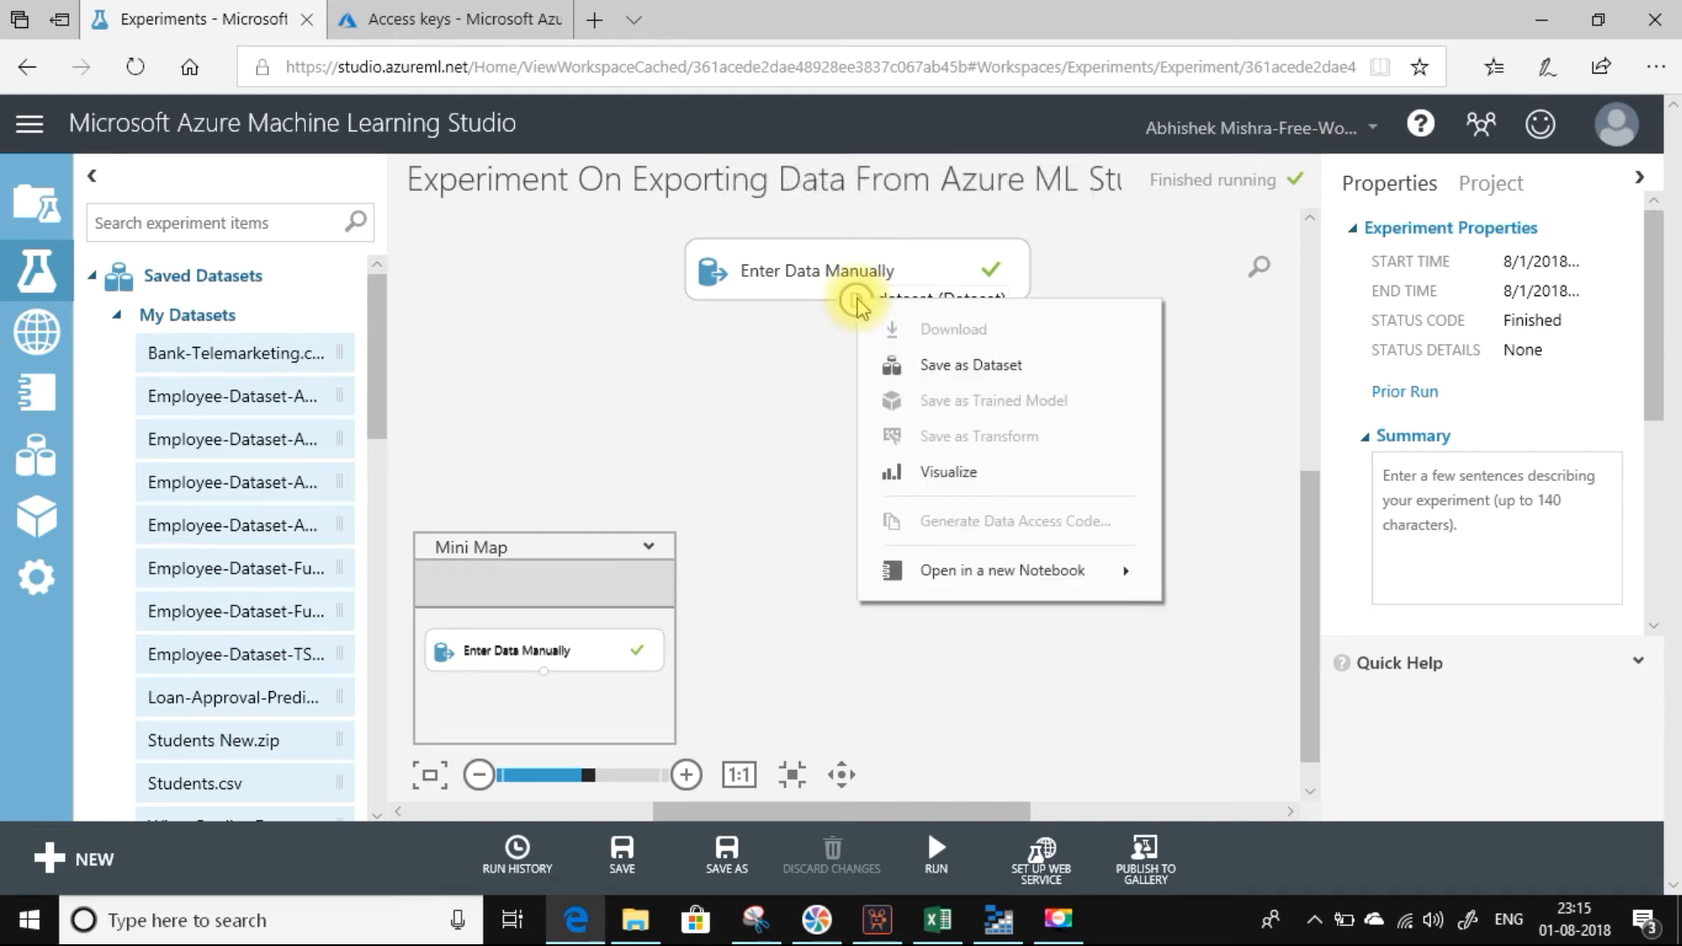
{"action": "left_click", "coordinate": [902, 471]}
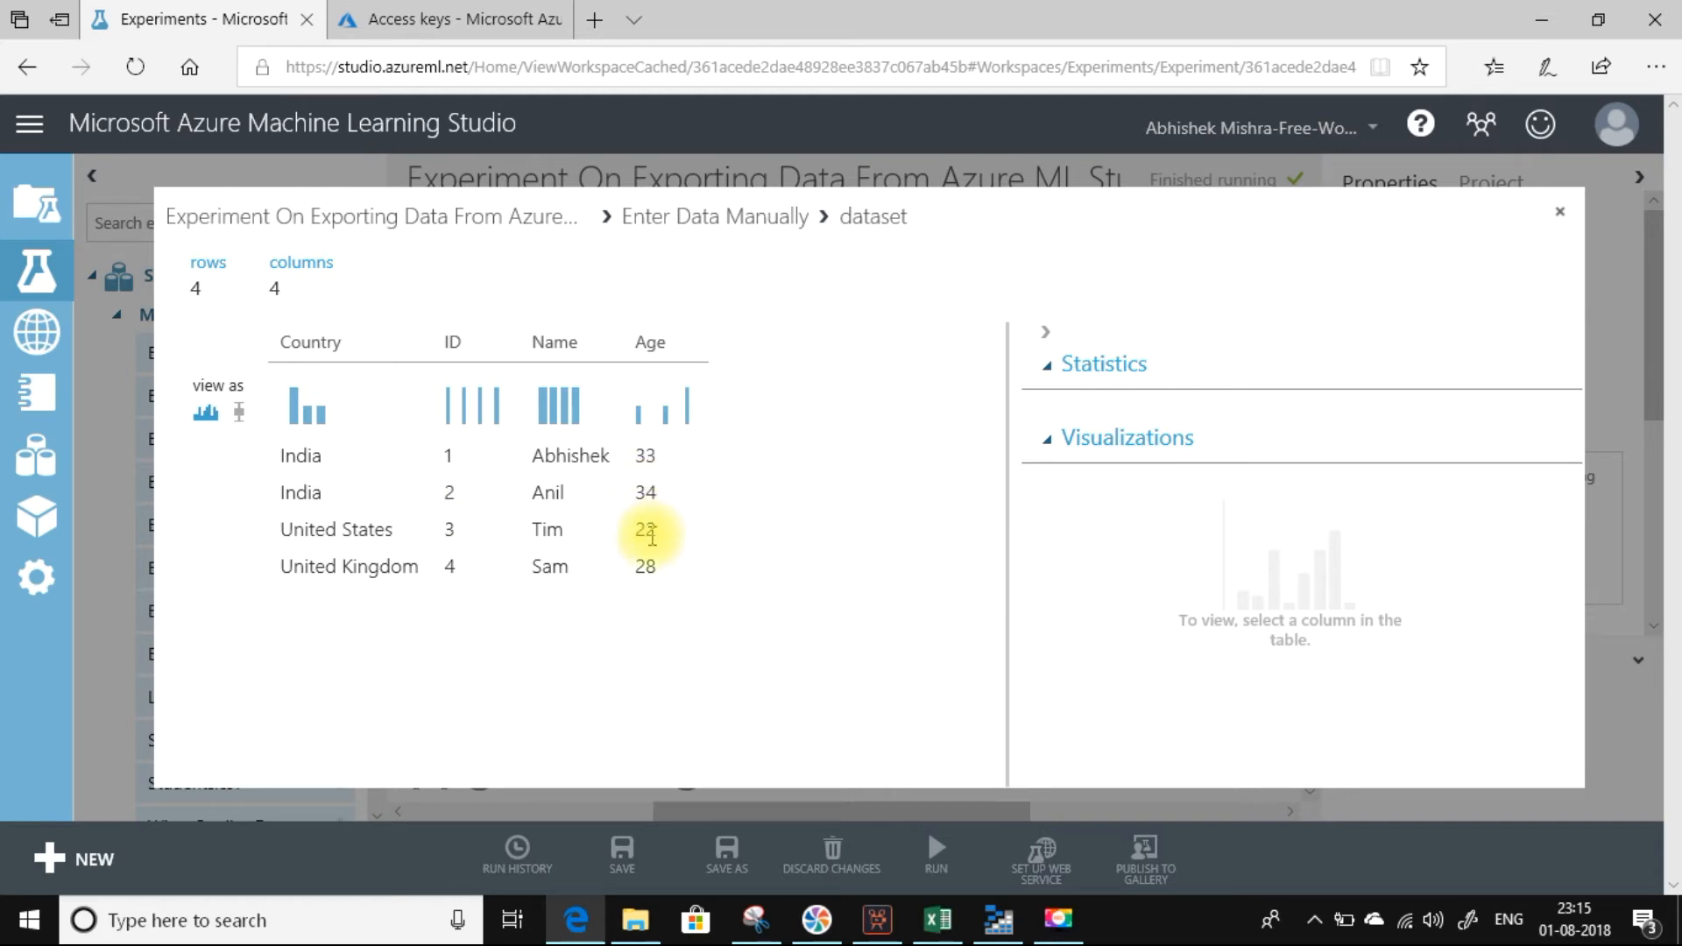
{"action": "left_click", "coordinate": [1564, 214]}
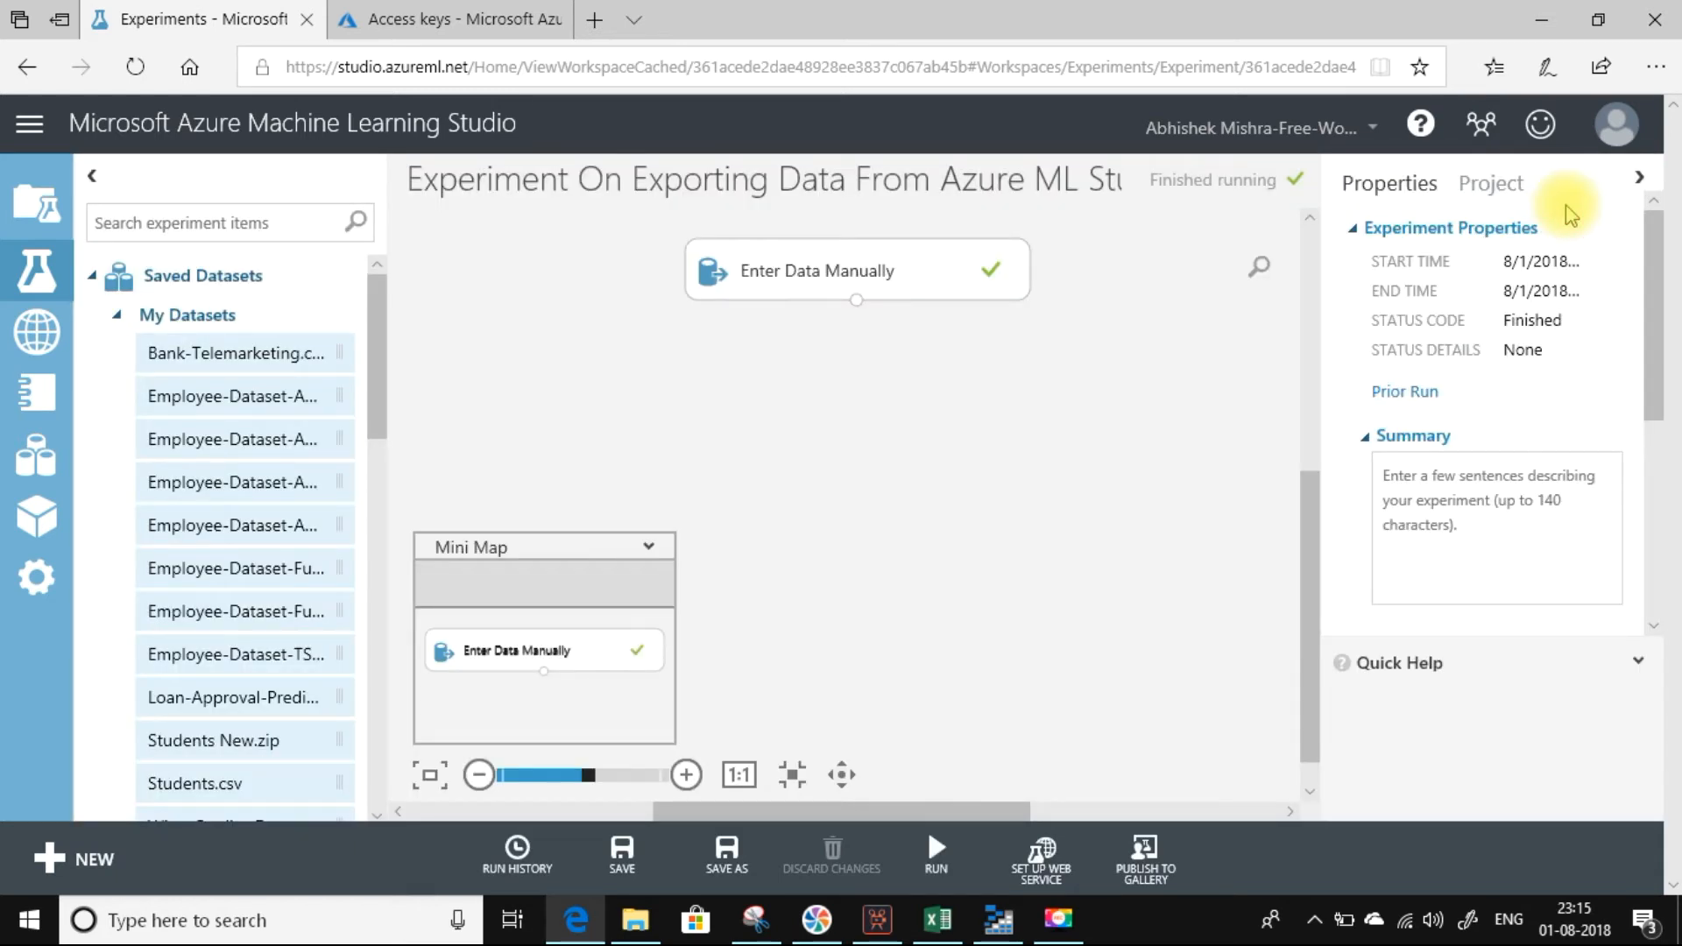
Add an Edit Metadata module below Enter Data Manually and connect the Enter Data Manually output to its input.
{"action": "left_click_drag", "start_coordinate": [370, 324], "coordinate": [375, 460]}
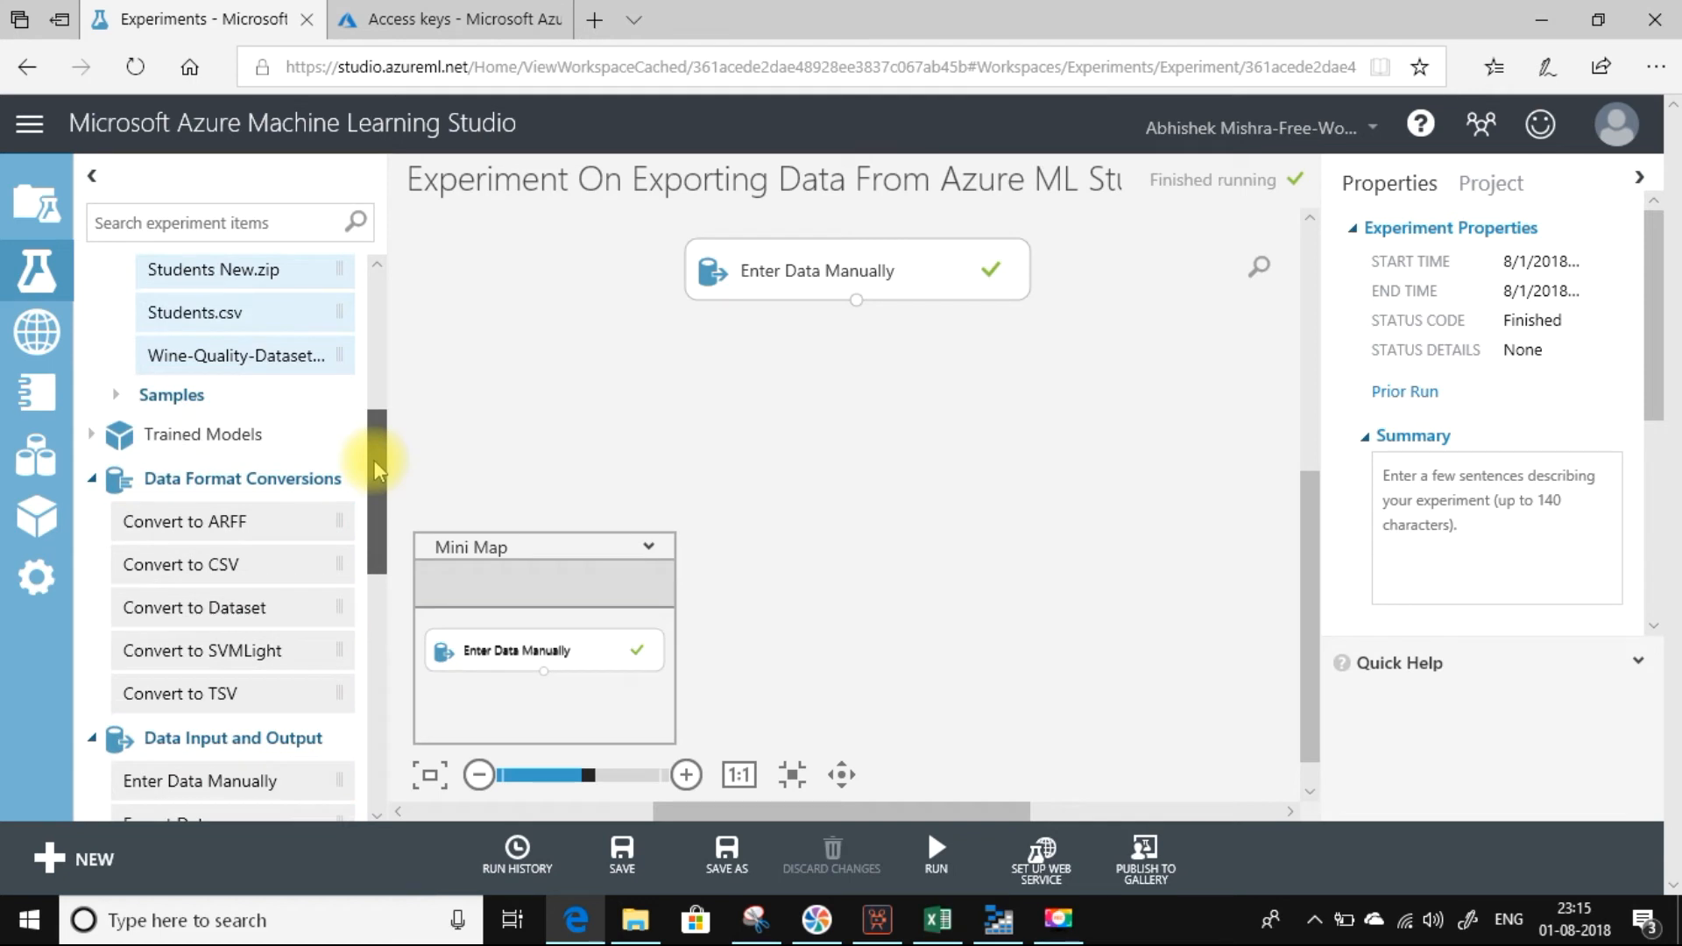
{"action": "left_click", "coordinate": [160, 219]}
{"action": "type", "text": "Edit Metadata"}
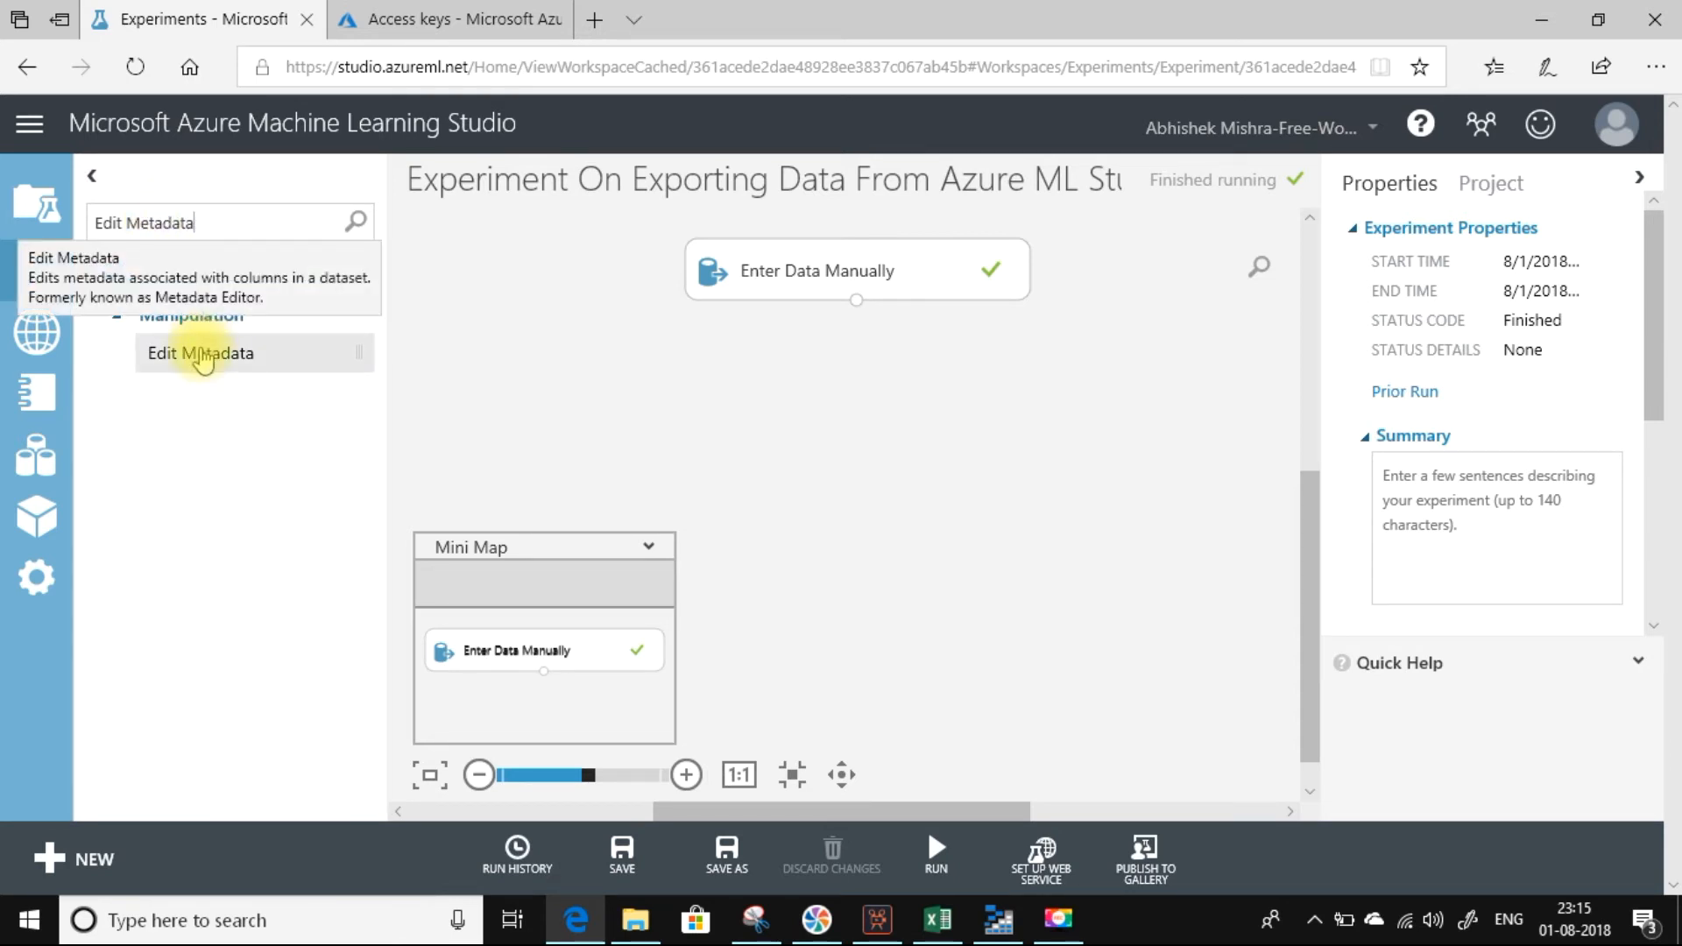
{"action": "left_click_drag", "start_coordinate": [201, 355], "coordinate": [849, 388]}
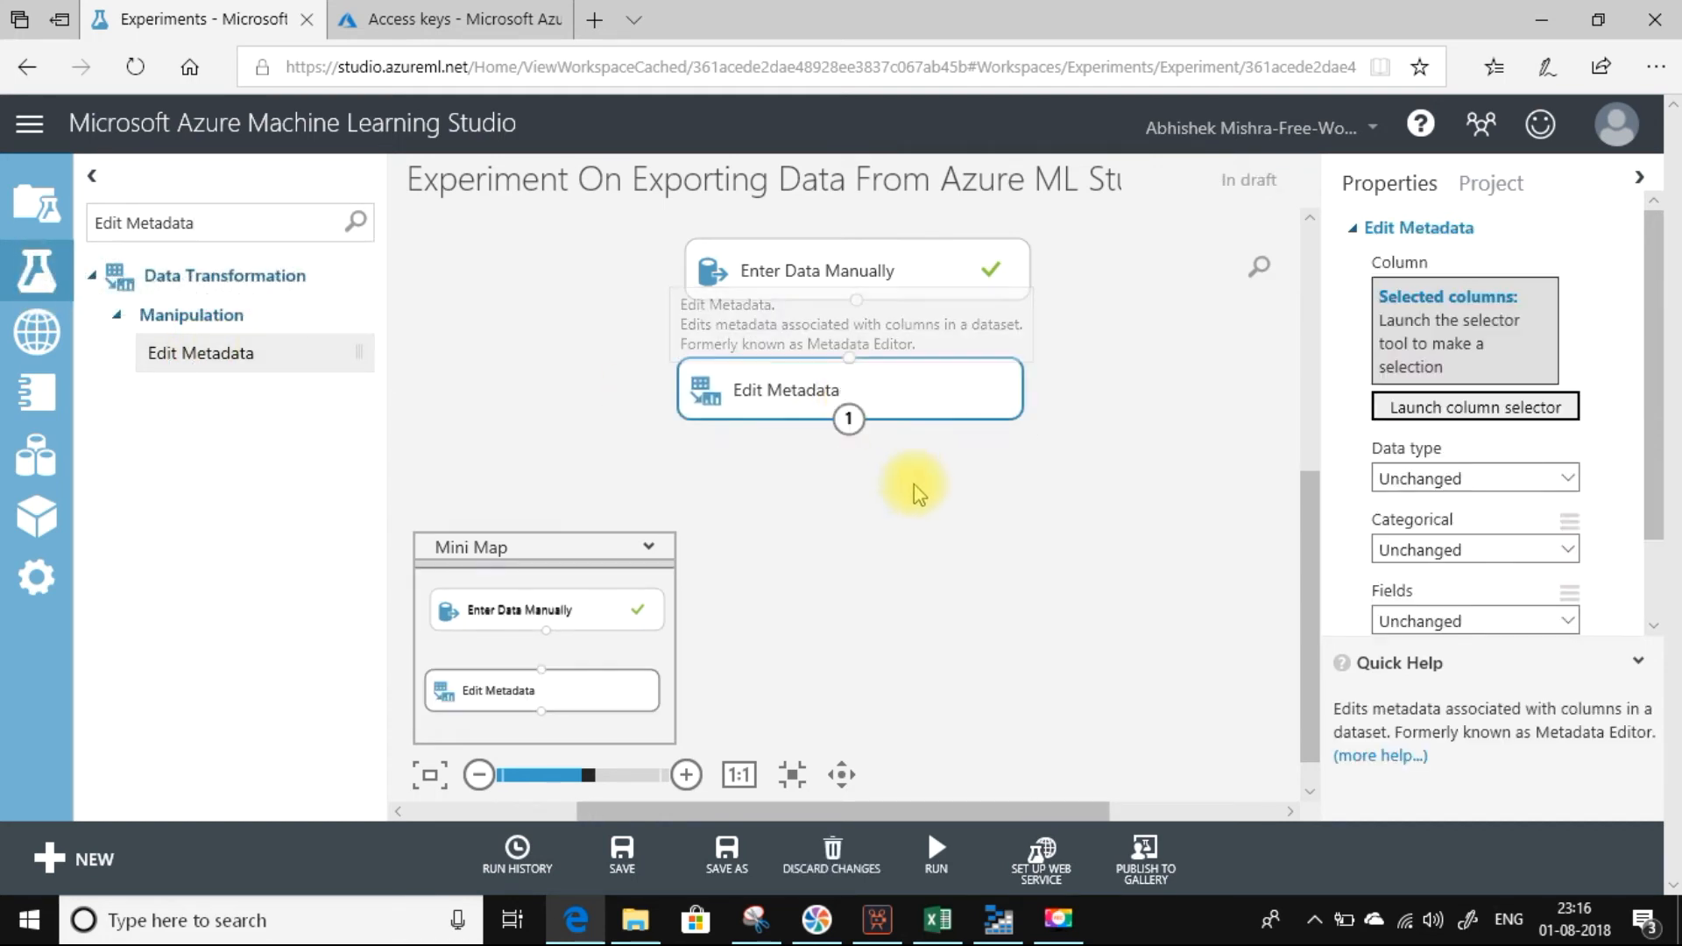
{"action": "left_click_drag", "start_coordinate": [856, 301], "coordinate": [851, 359]}
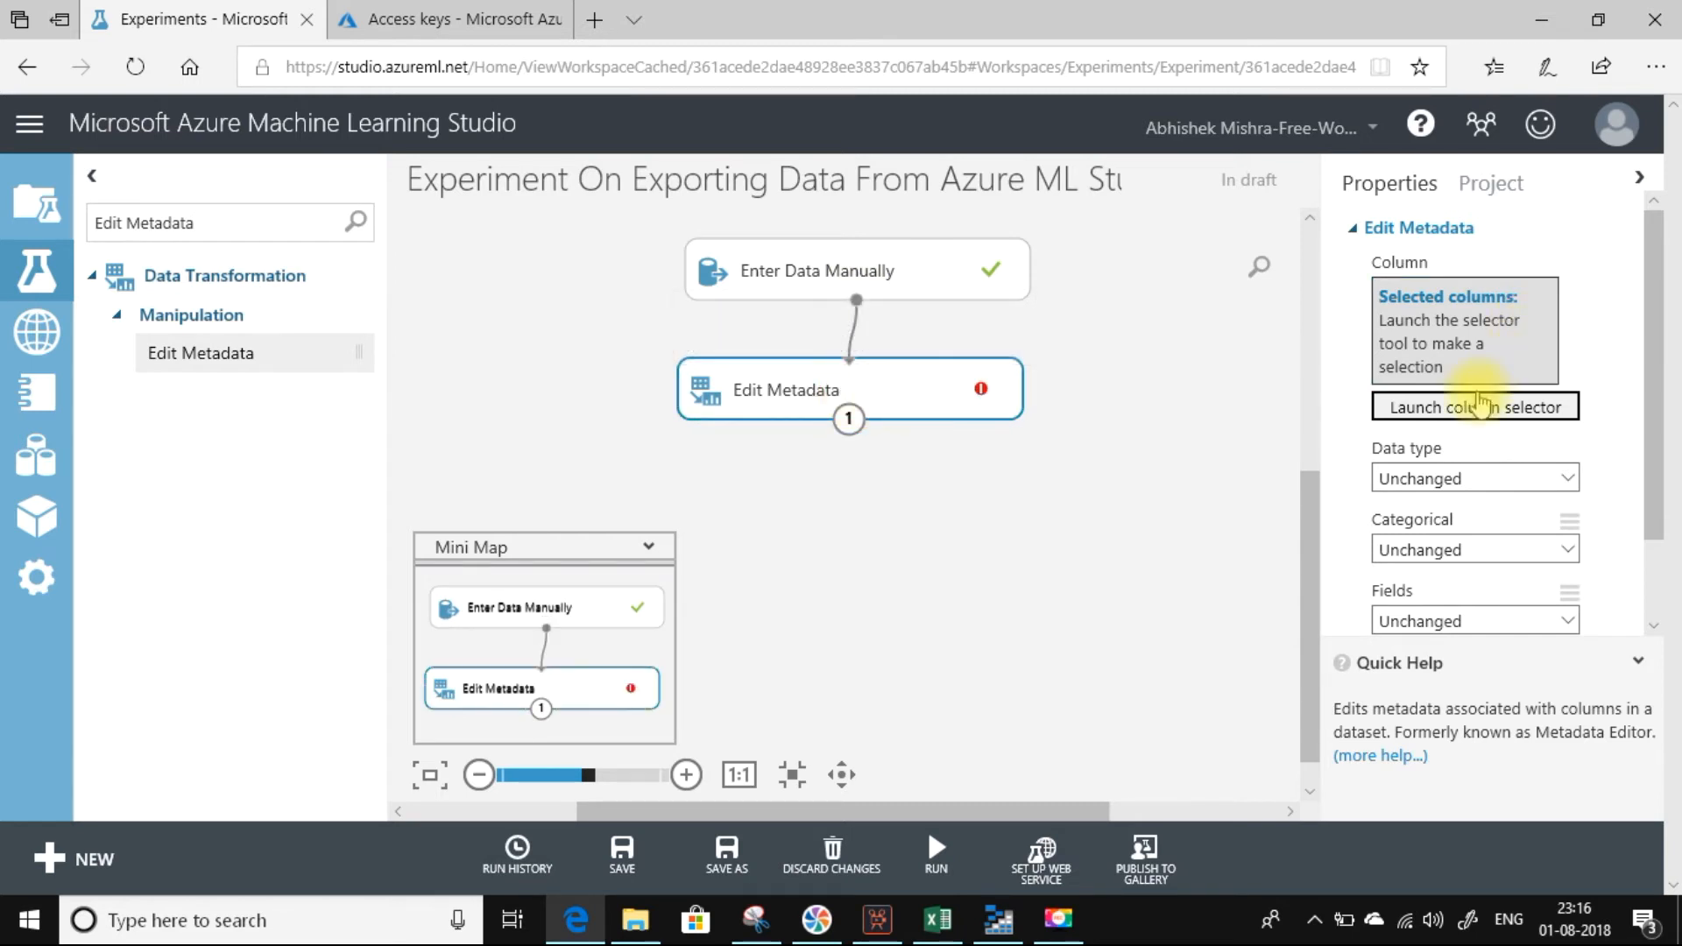
Select the ID and Age columns as the ones the Edit Metadata module edits.
{"action": "left_click", "coordinate": [1475, 409]}
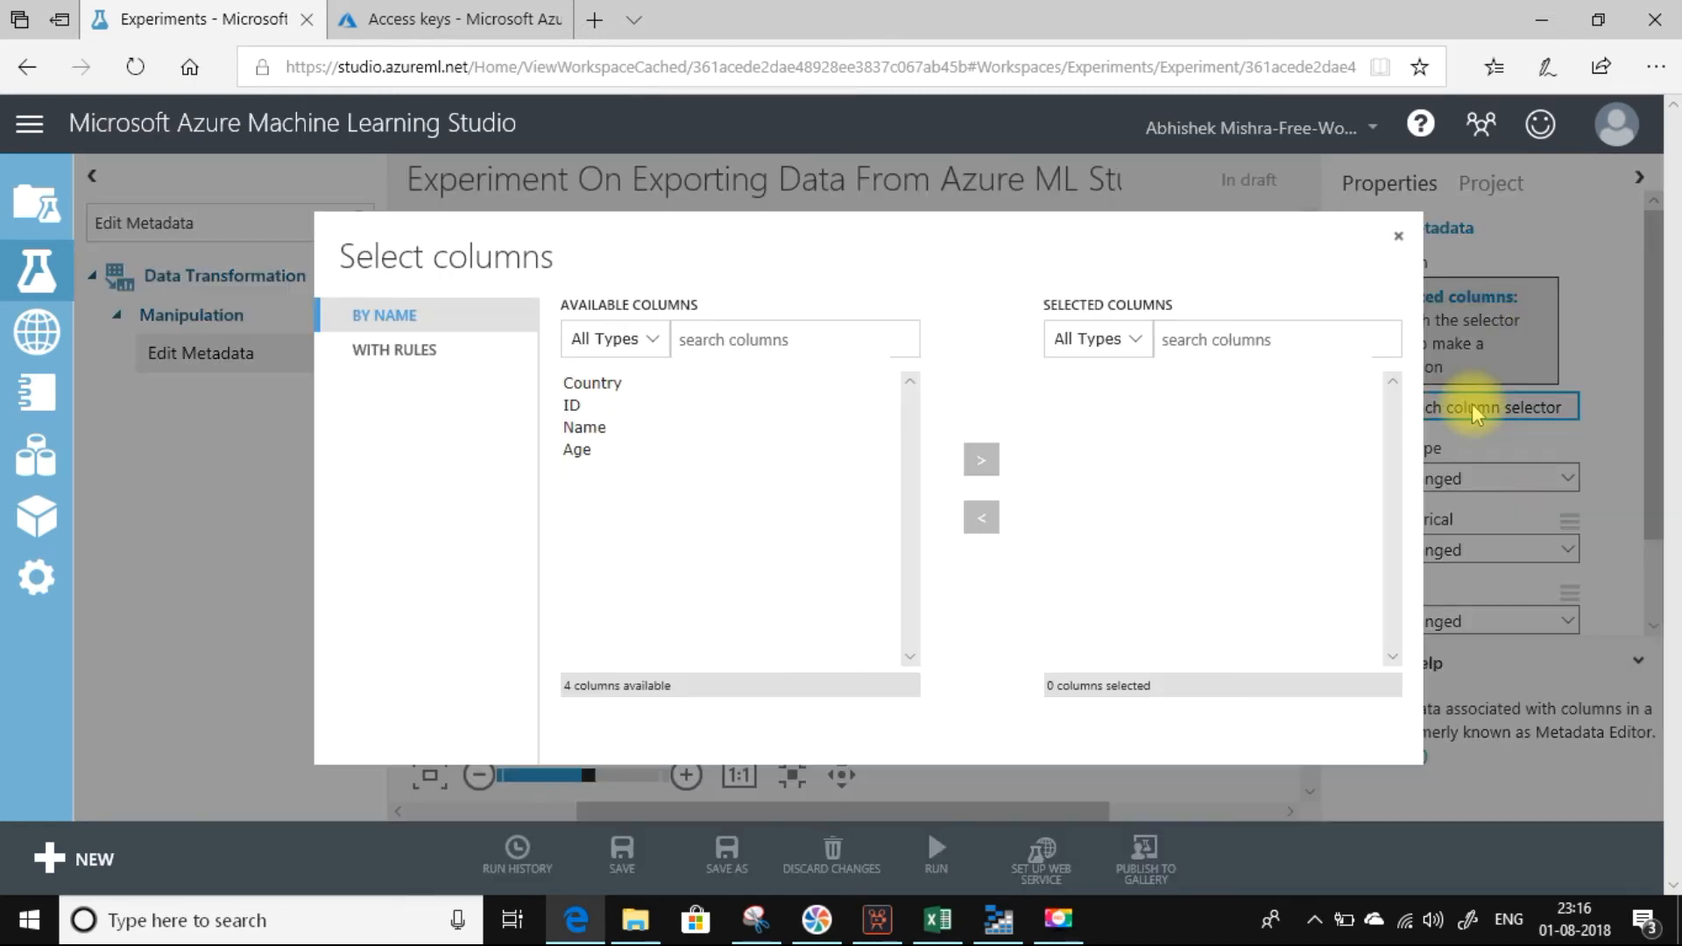
{"action": "left_click", "coordinate": [572, 407]}
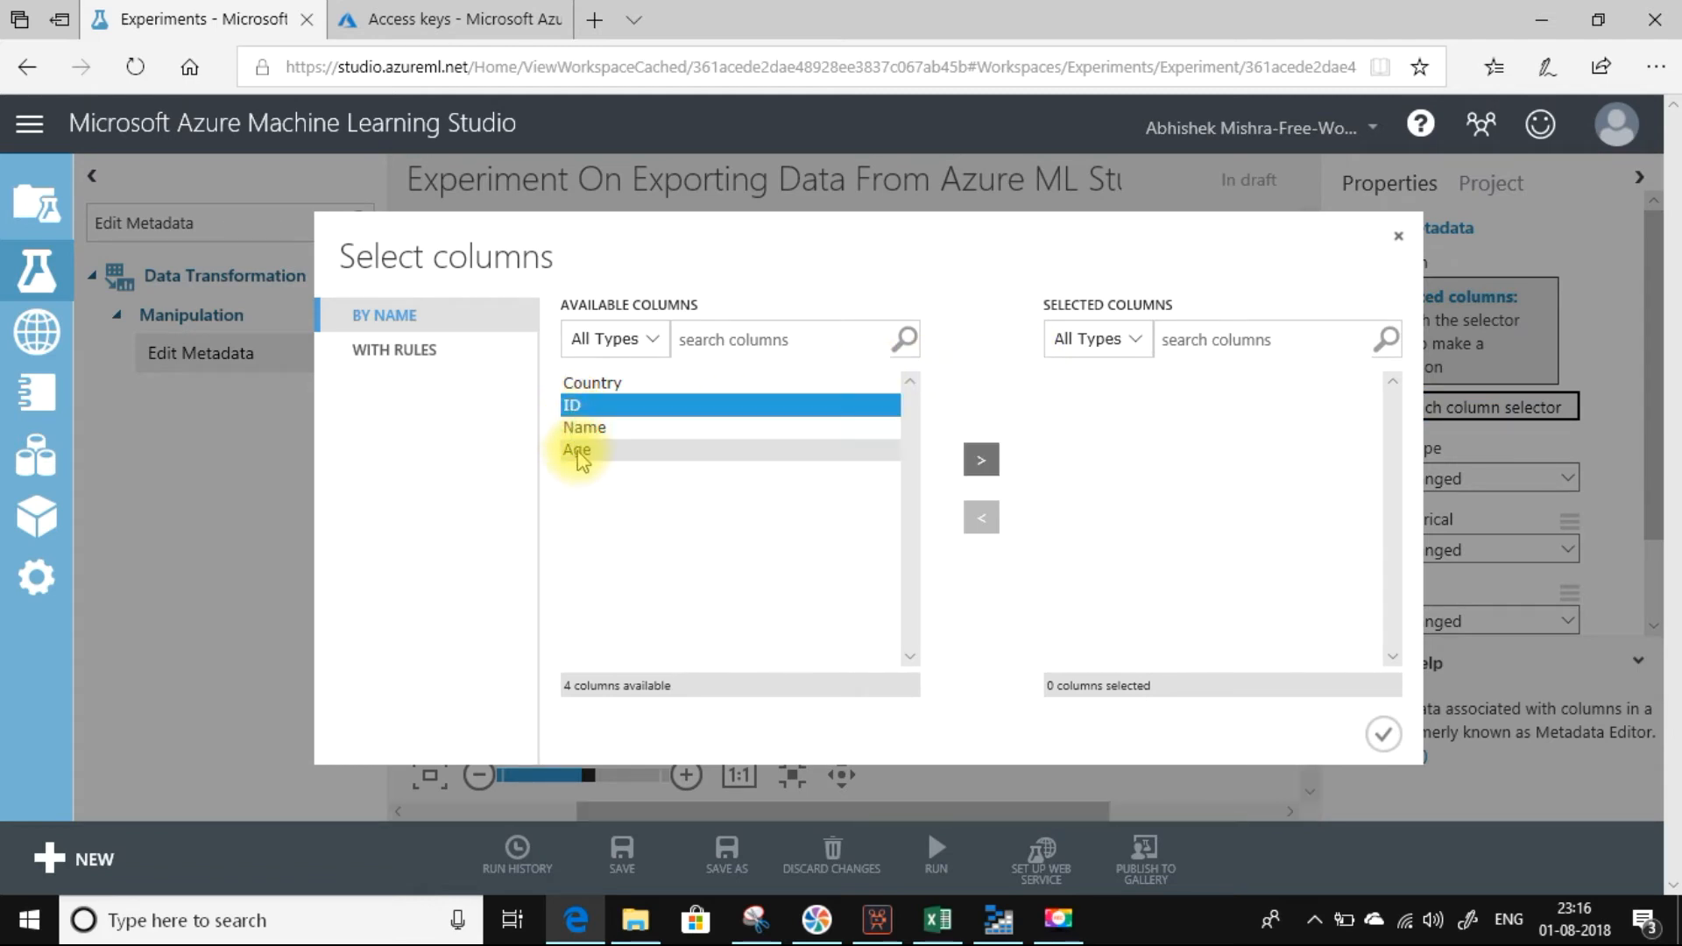
{"action": "left_click", "coordinate": [577, 450], "text": "ctrl"}
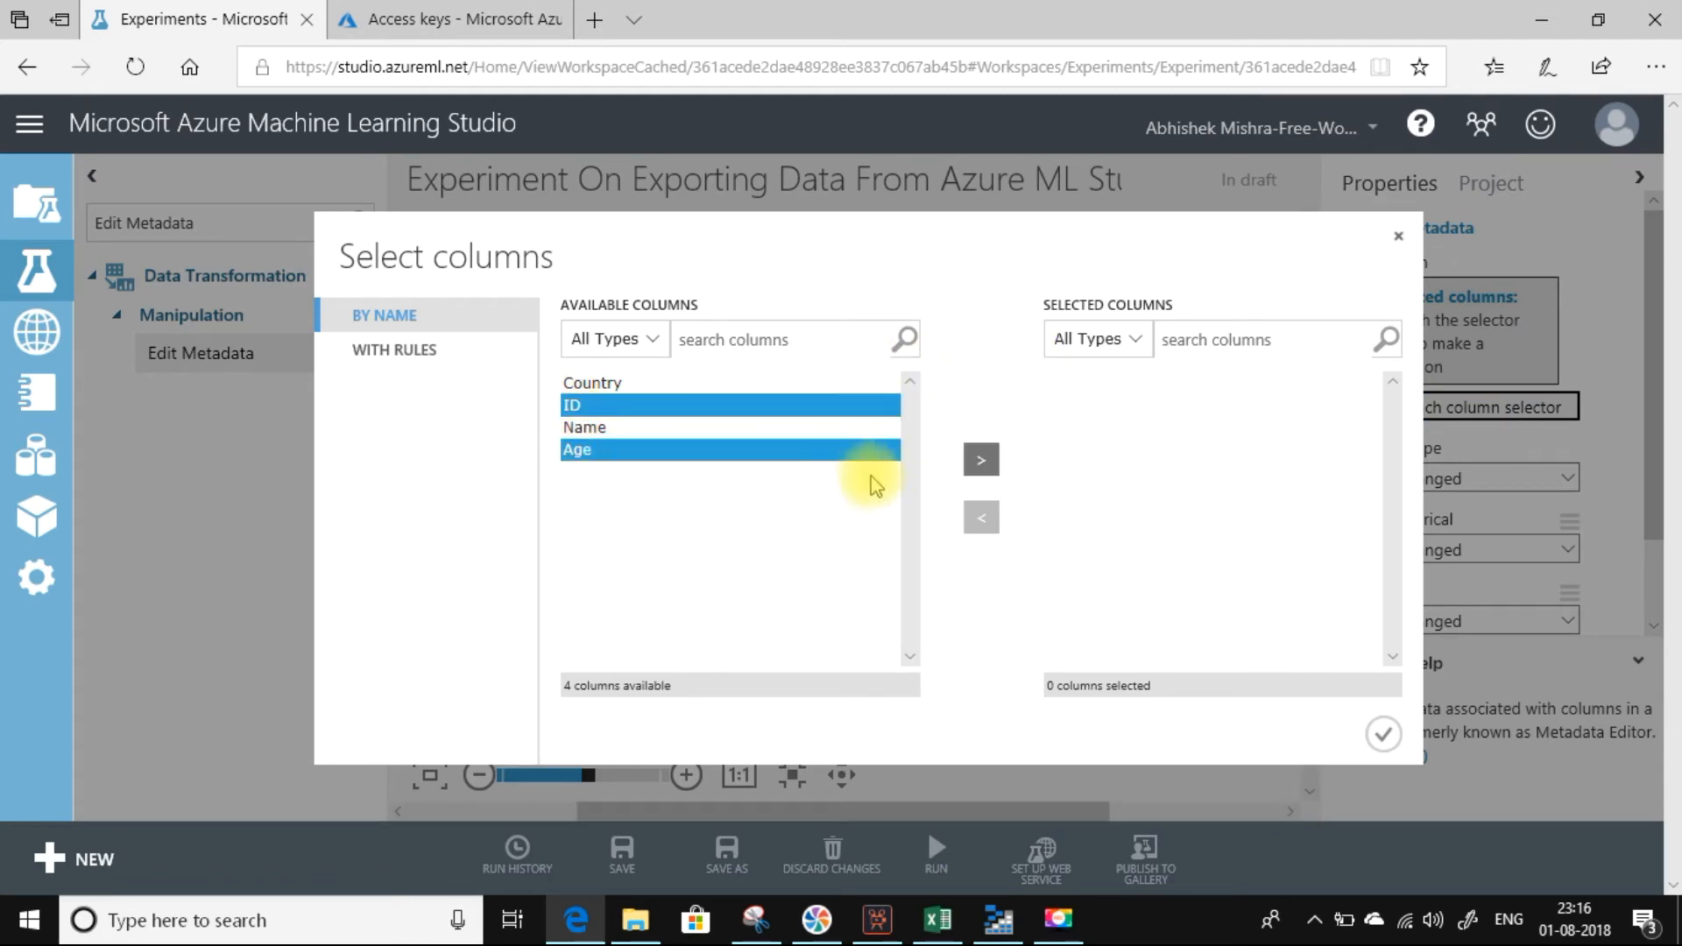
{"action": "left_click", "coordinate": [983, 462]}
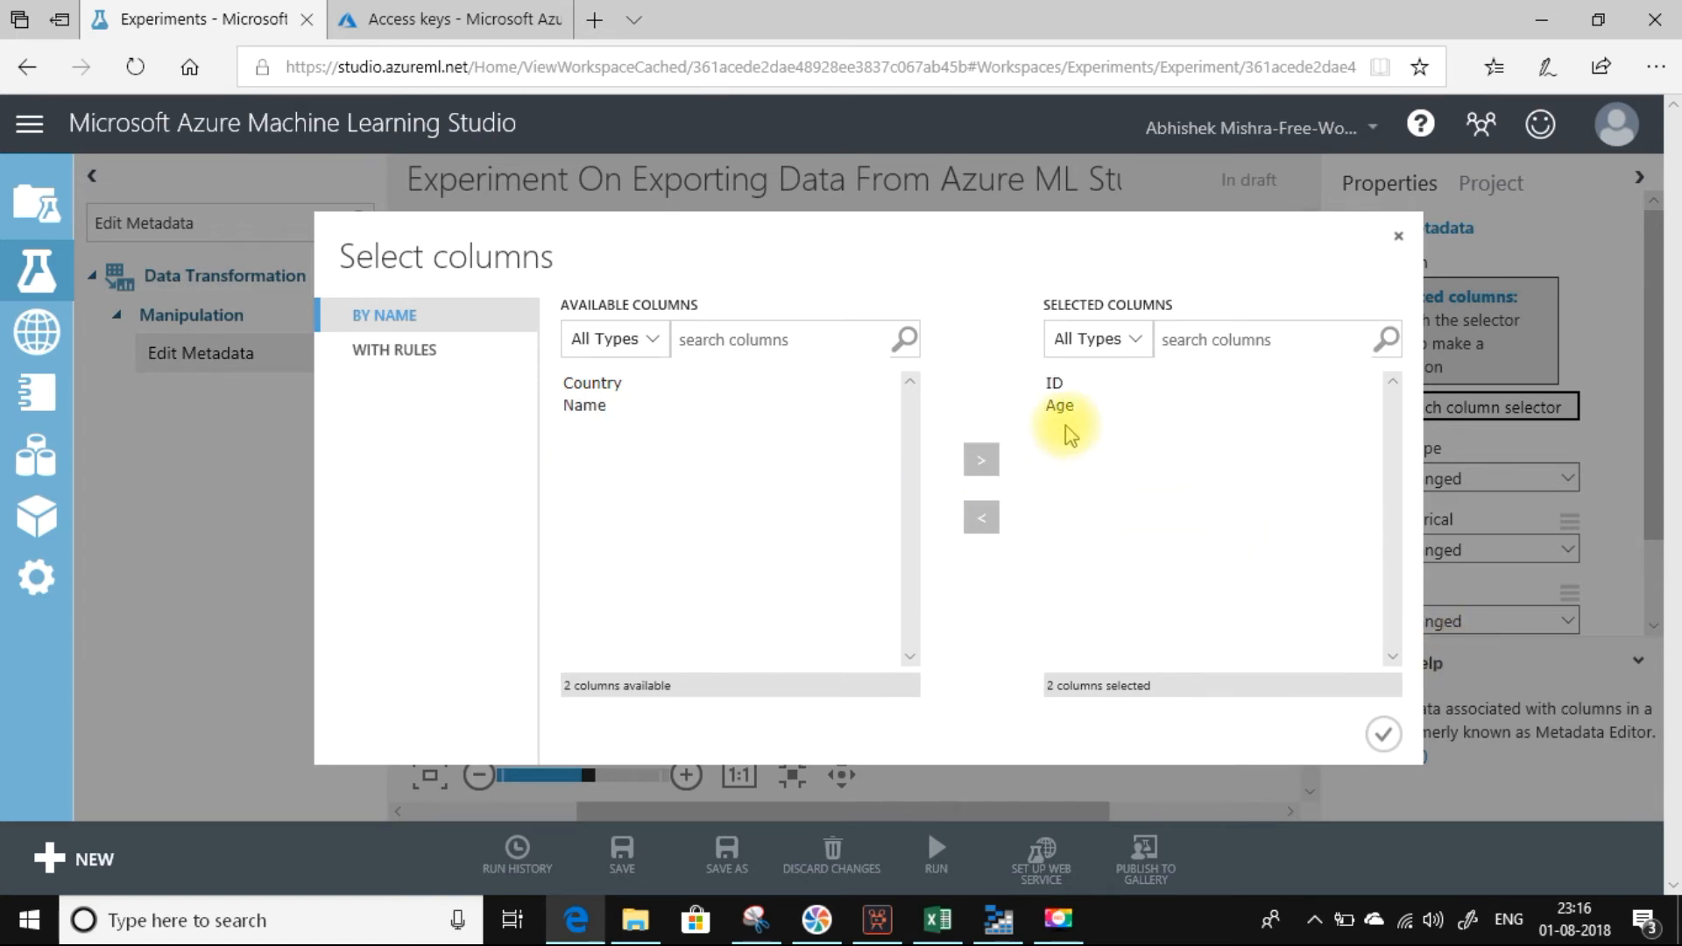
{"action": "left_click", "coordinate": [1385, 736]}
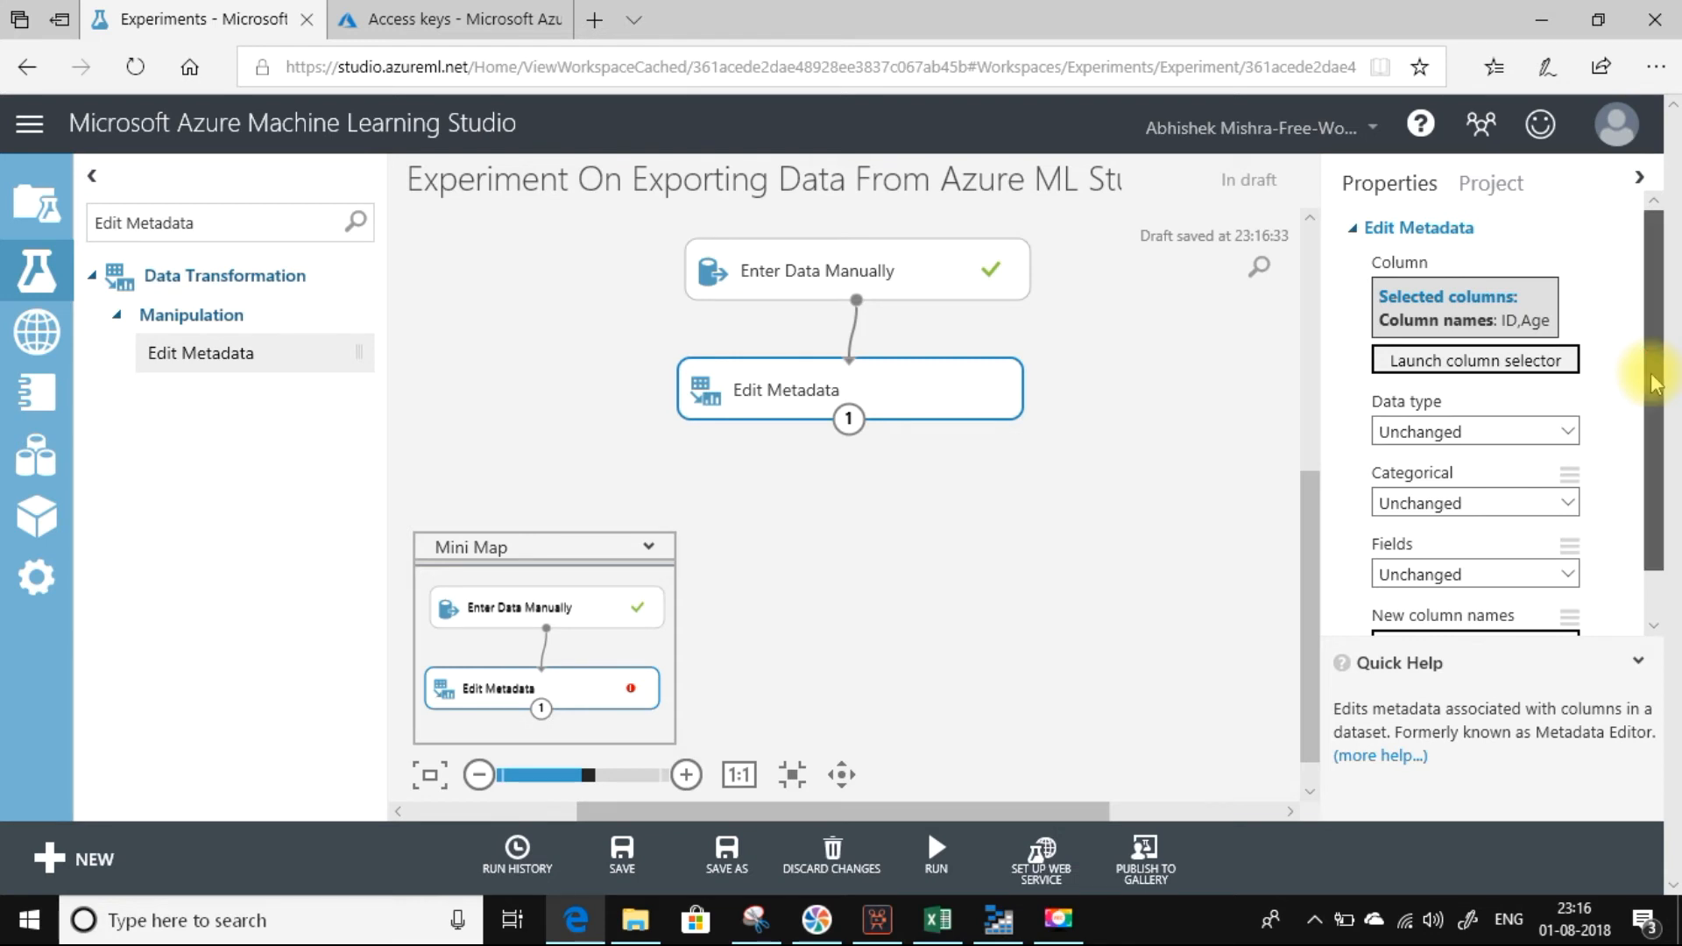
Set the data type of the selected columns to String in Edit Metadata and run the module.
{"action": "left_click_drag", "start_coordinate": [1655, 384], "coordinate": [1658, 416]}
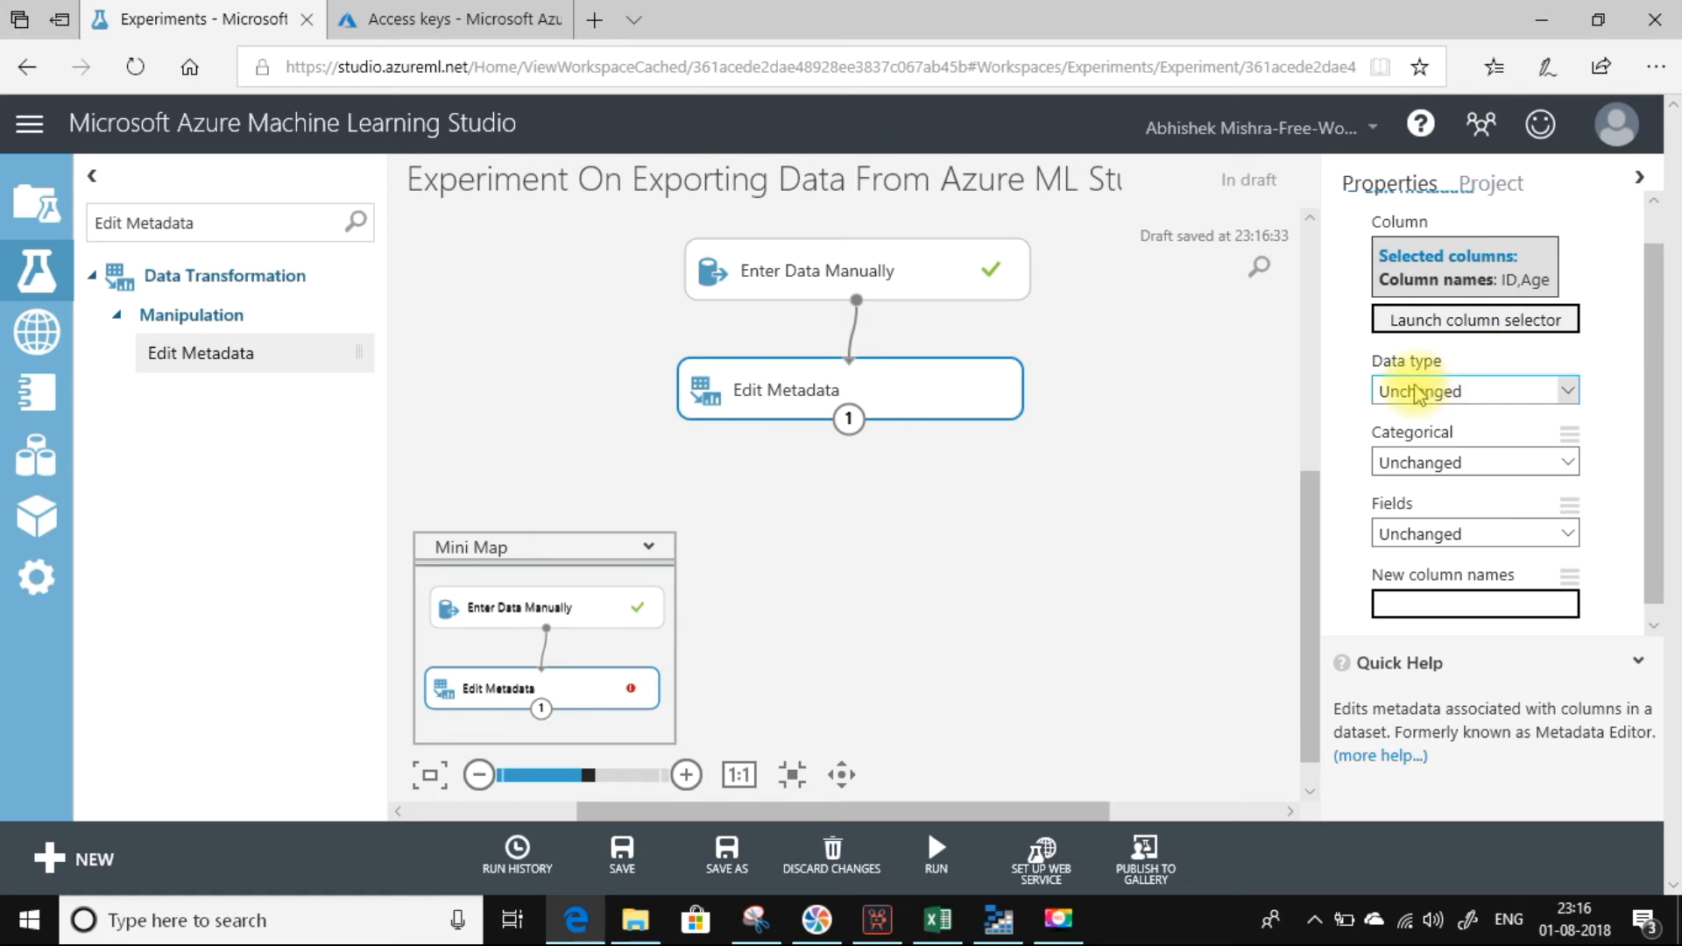
{"action": "left_click", "coordinate": [1570, 391]}
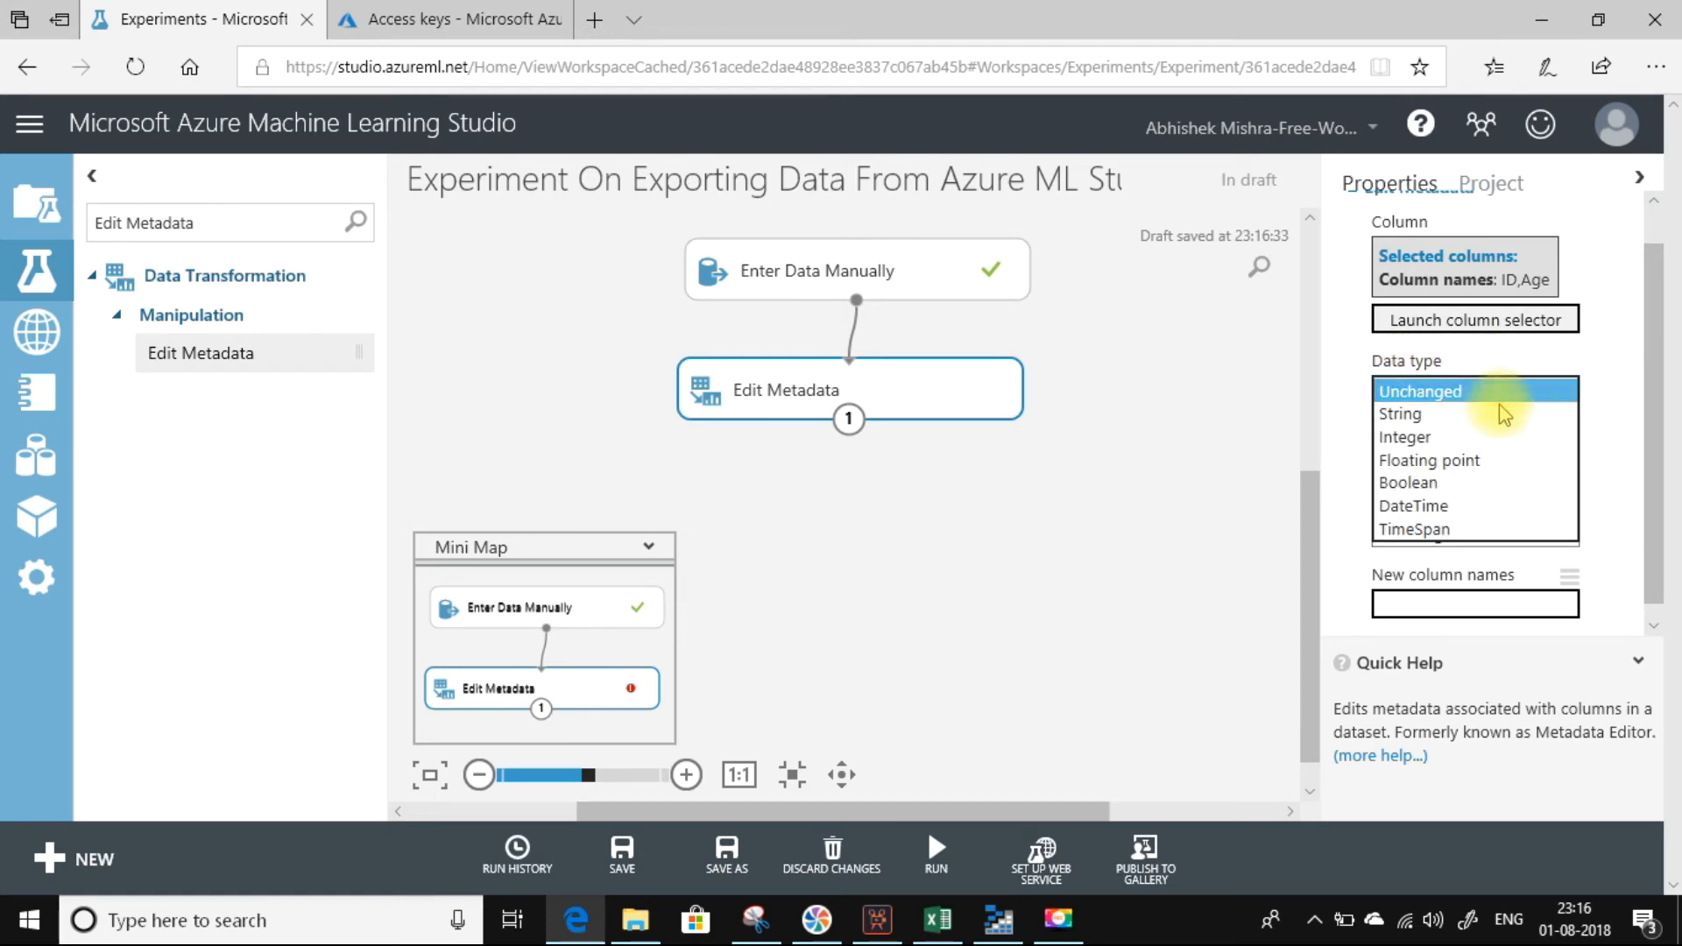
{"action": "left_click", "coordinate": [1498, 413]}
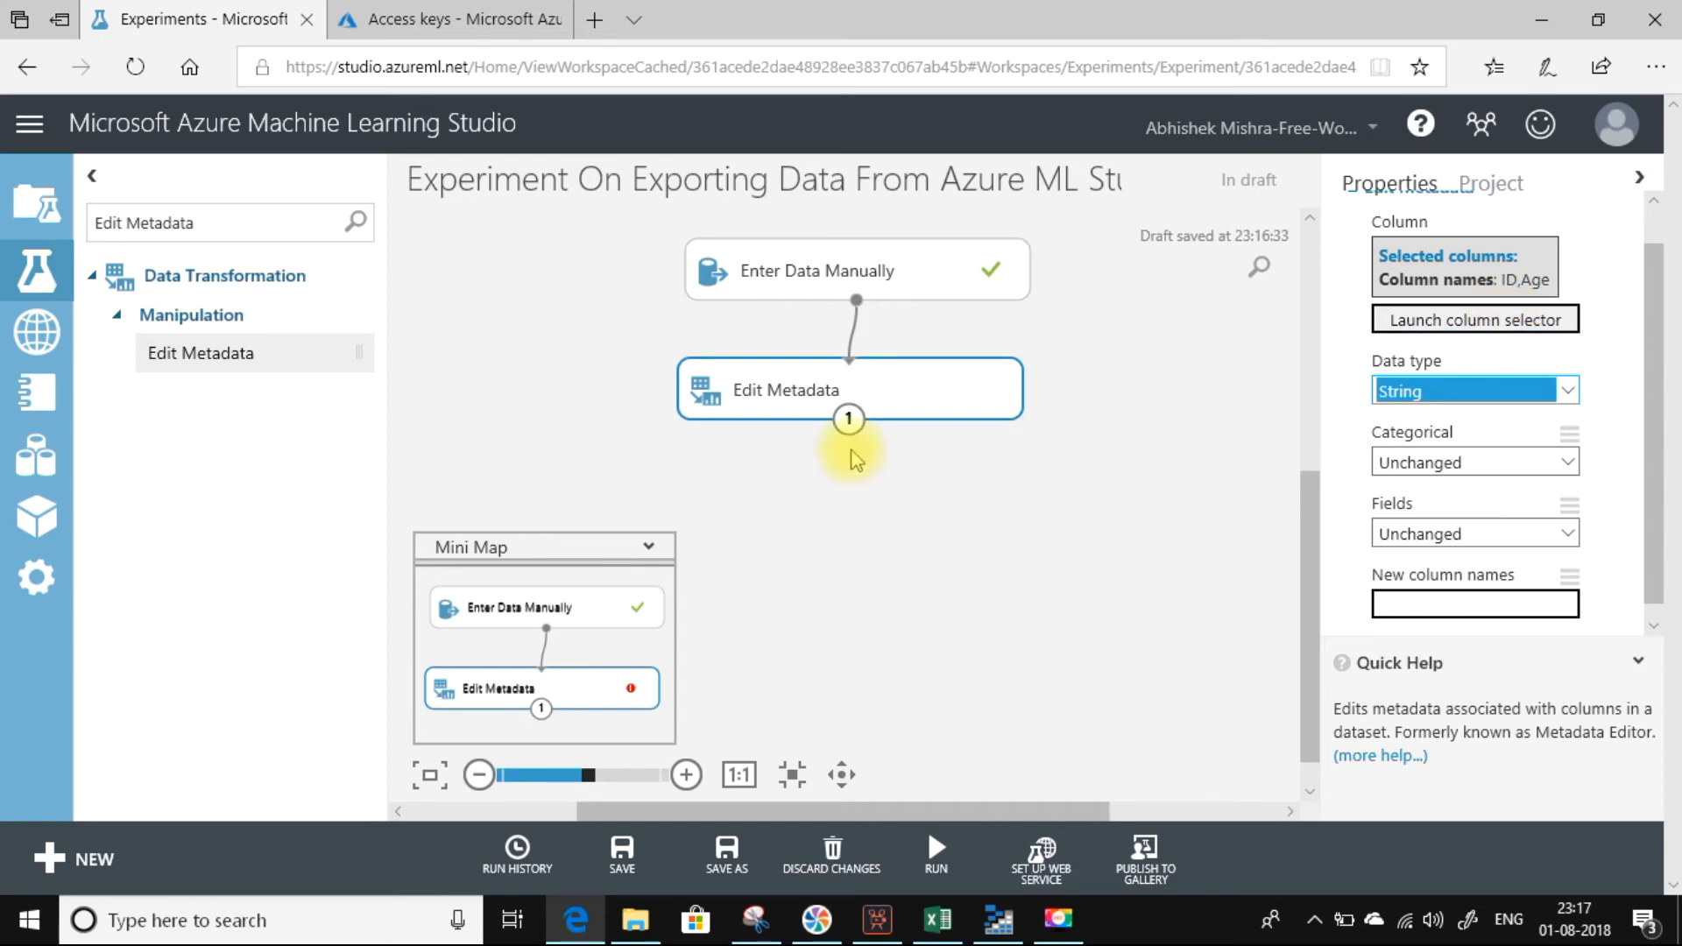
{"action": "left_click", "coordinate": [931, 862]}
{"action": "left_click", "coordinate": [924, 784]}
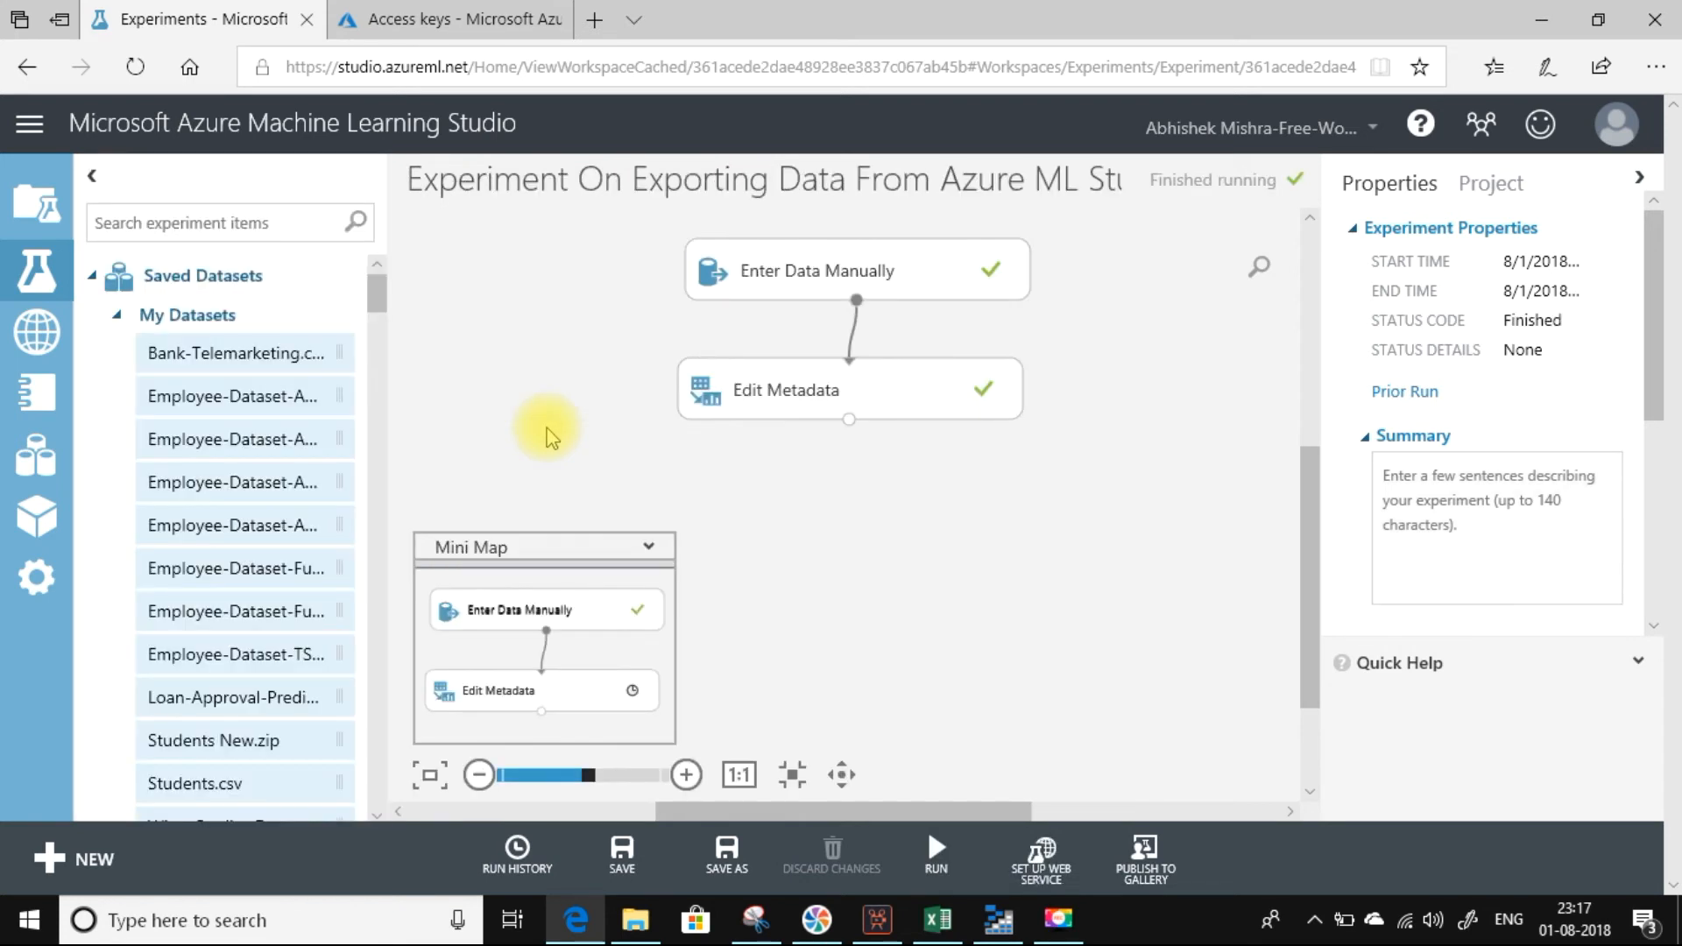
Visualize the Edit Metadata results dataset and check the feature type of the ID and Age columns.
{"action": "right_click", "coordinate": [850, 421]}
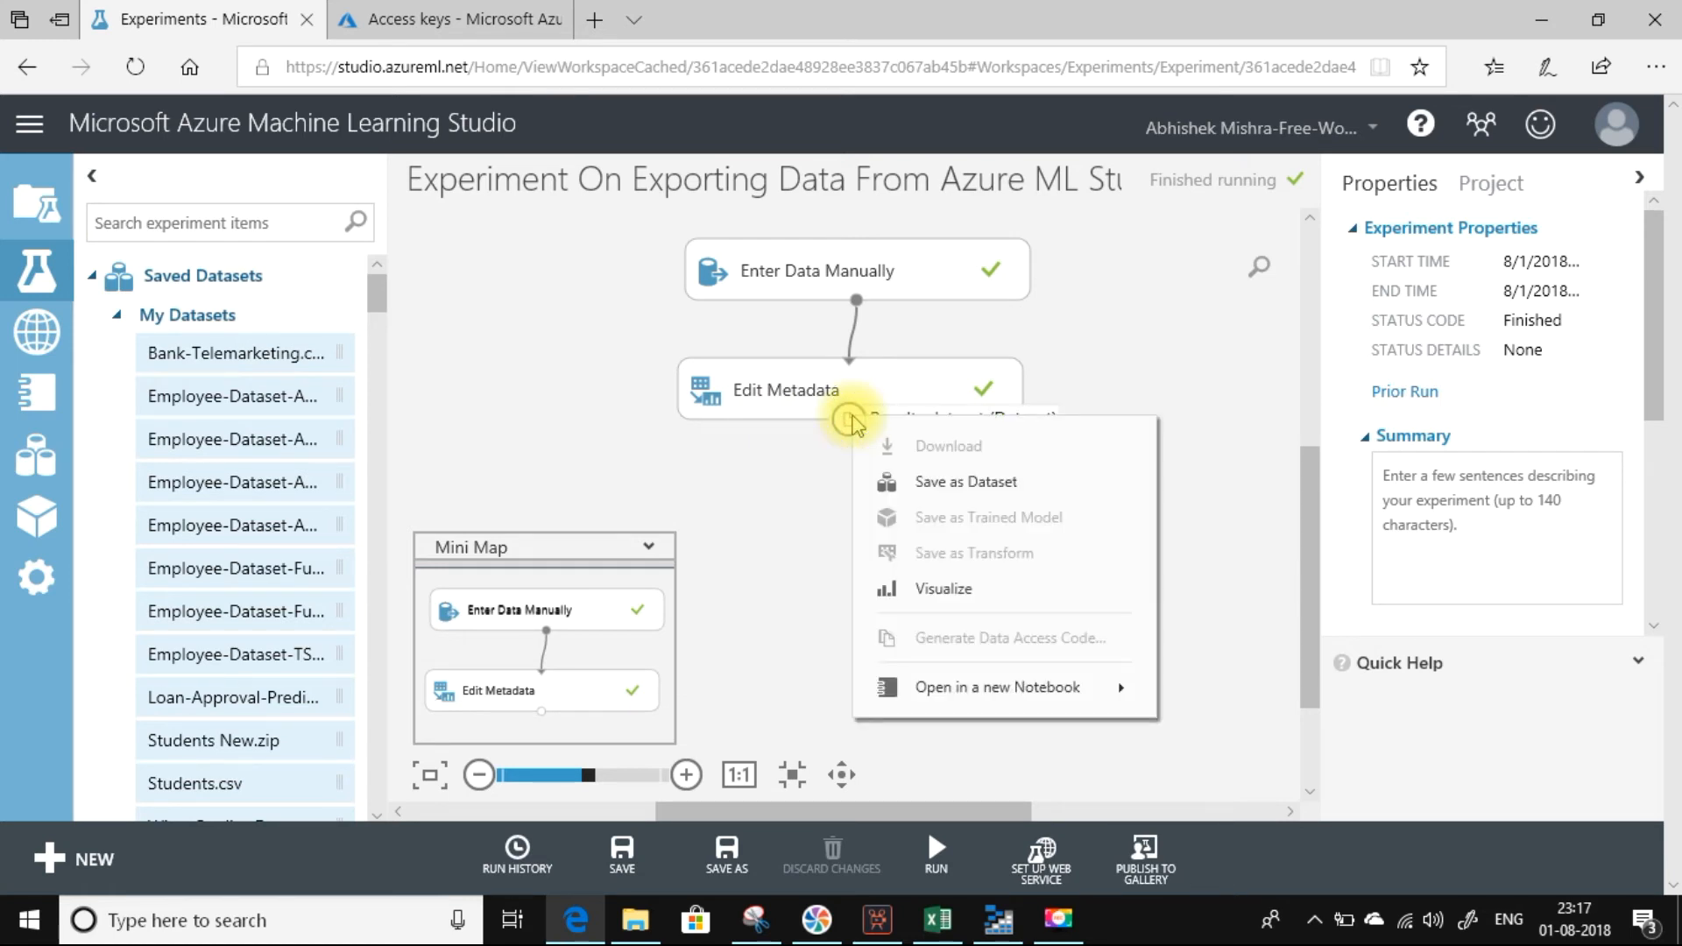
{"action": "left_click", "coordinate": [909, 600]}
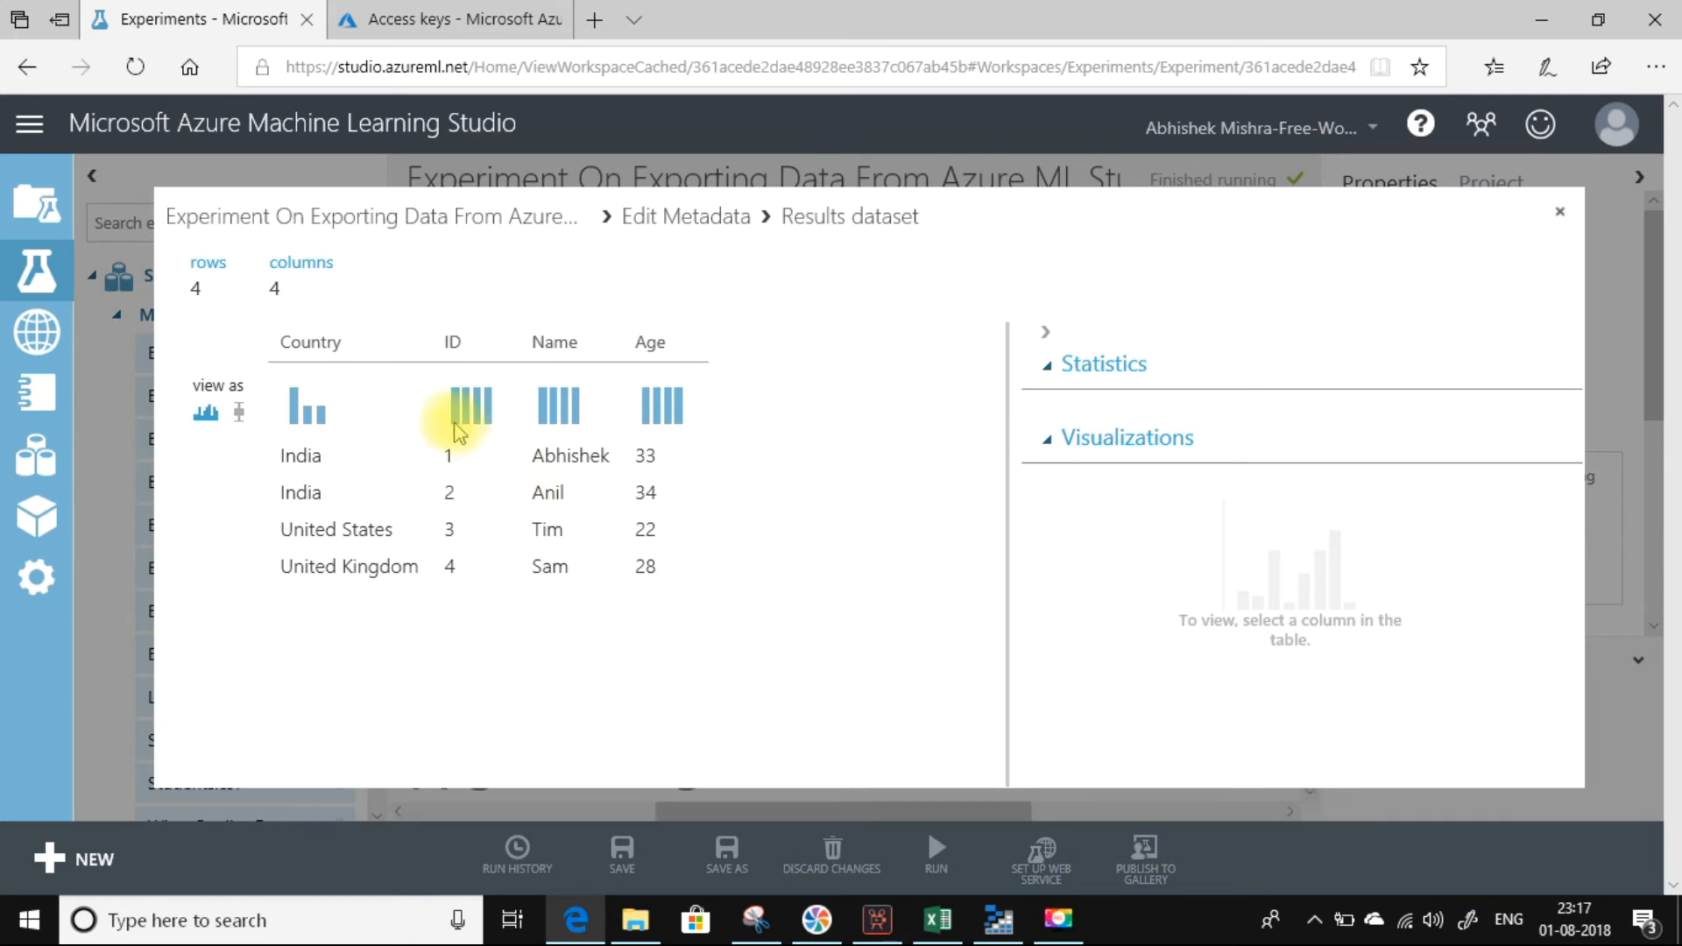
{"action": "left_click", "coordinate": [449, 346]}
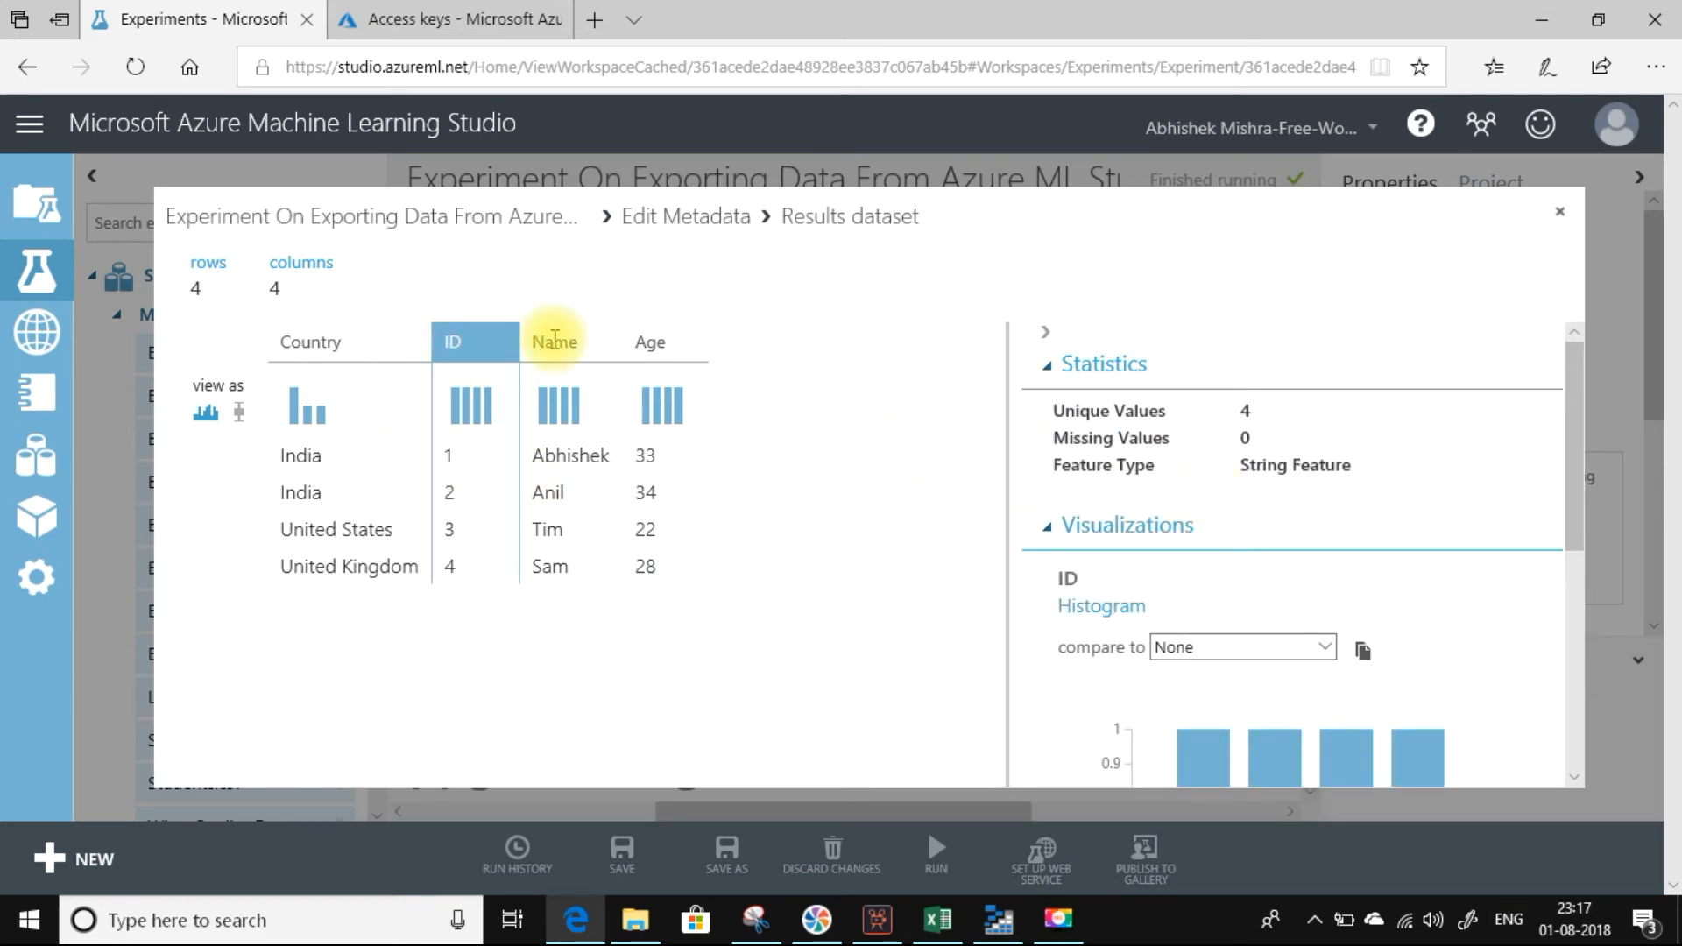
{"action": "left_click", "coordinate": [640, 344]}
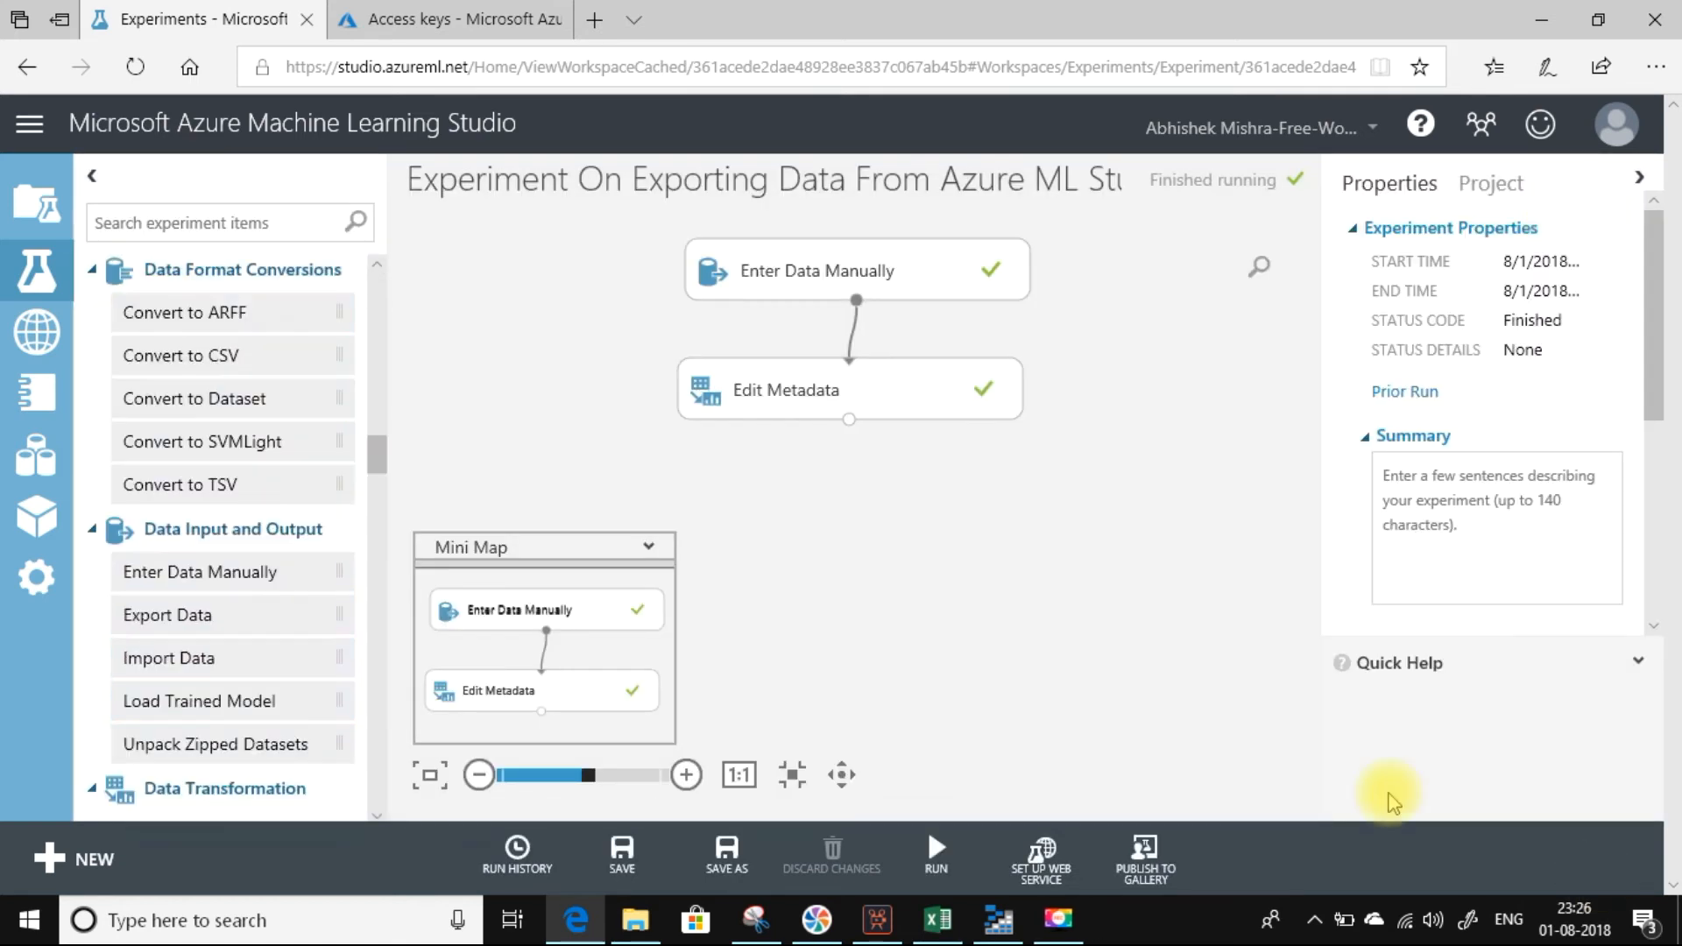
Add an Export Data module below Edit Metadata and connect the Edit Metadata output to it.
{"action": "type", "text": "ExportData"}
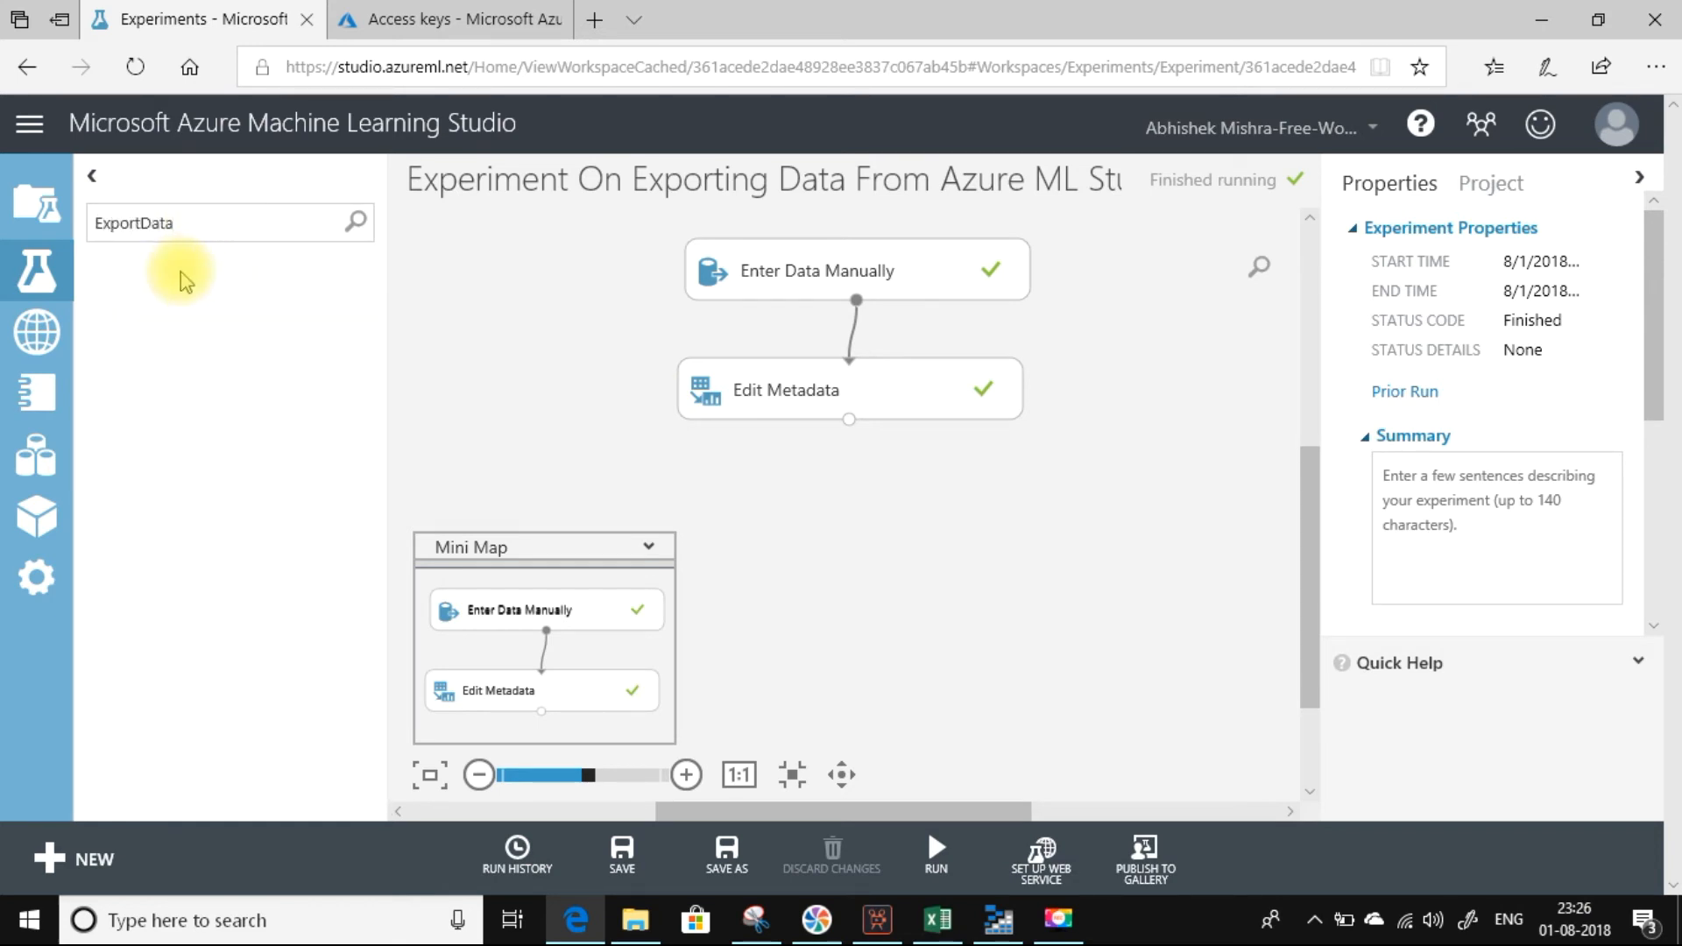
{"action": "key", "text": "BackSpace"}
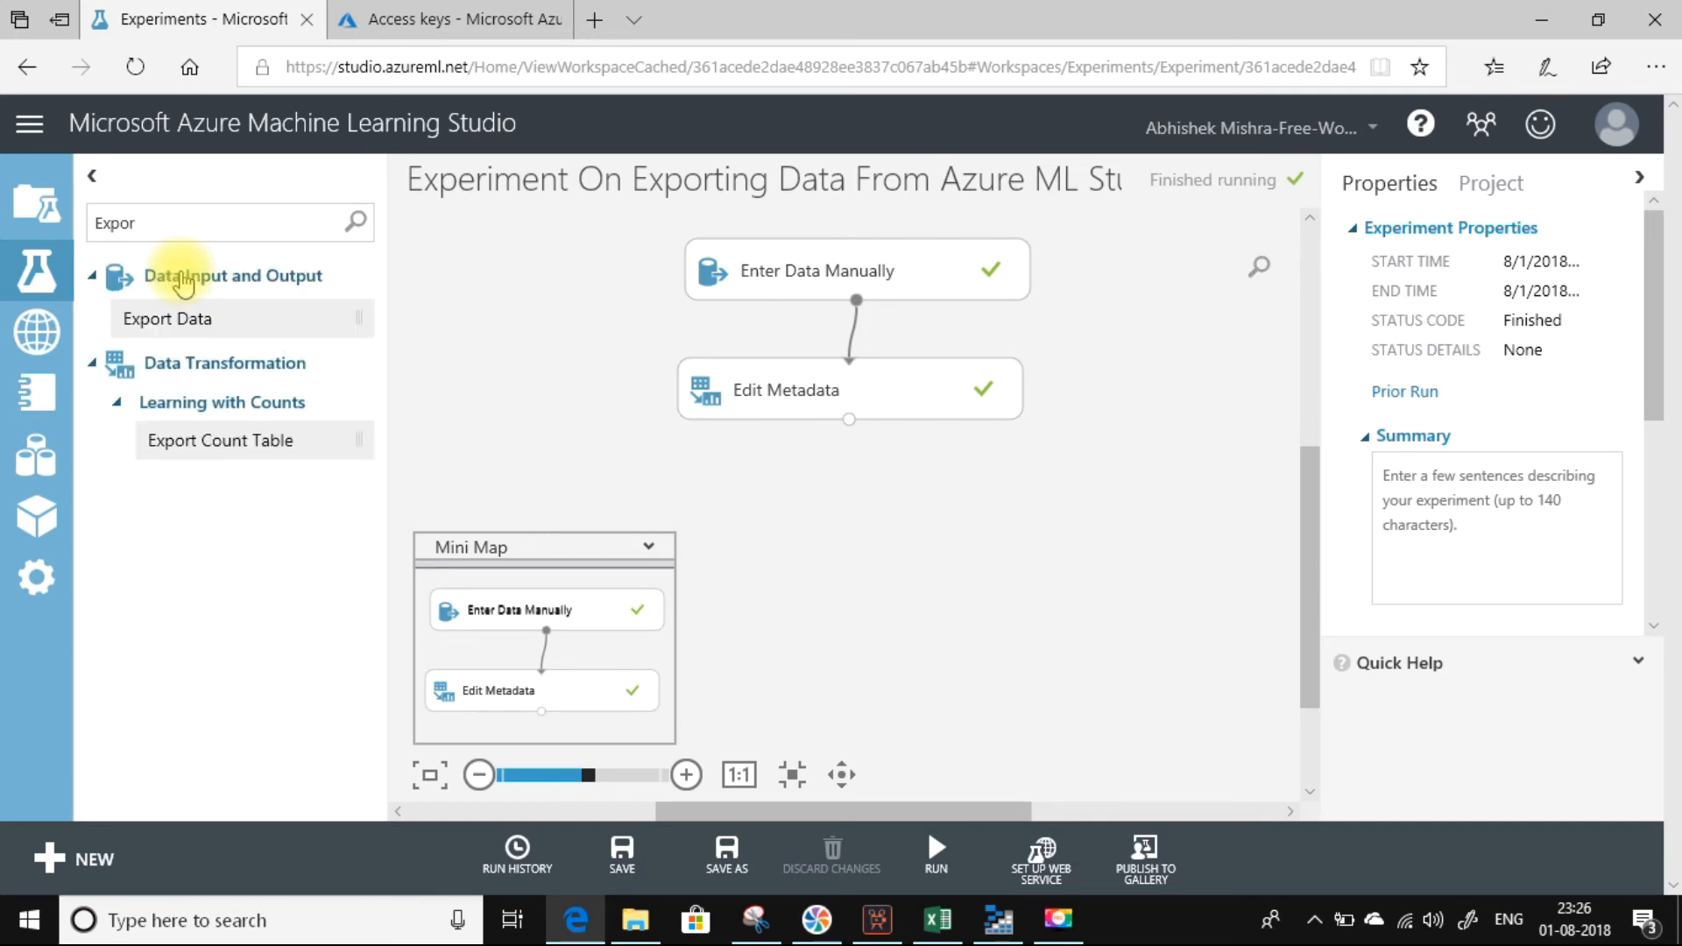
{"action": "left_click_drag", "start_coordinate": [187, 319], "coordinate": [834, 493]}
{"action": "left_click_drag", "start_coordinate": [848, 420], "coordinate": [867, 471]}
Set the export destination to Azure Table and enter the table account name democsharpcorner, copied from the storage account's access keys page in the Azure portal.
{"action": "left_click", "coordinate": [1502, 284]}
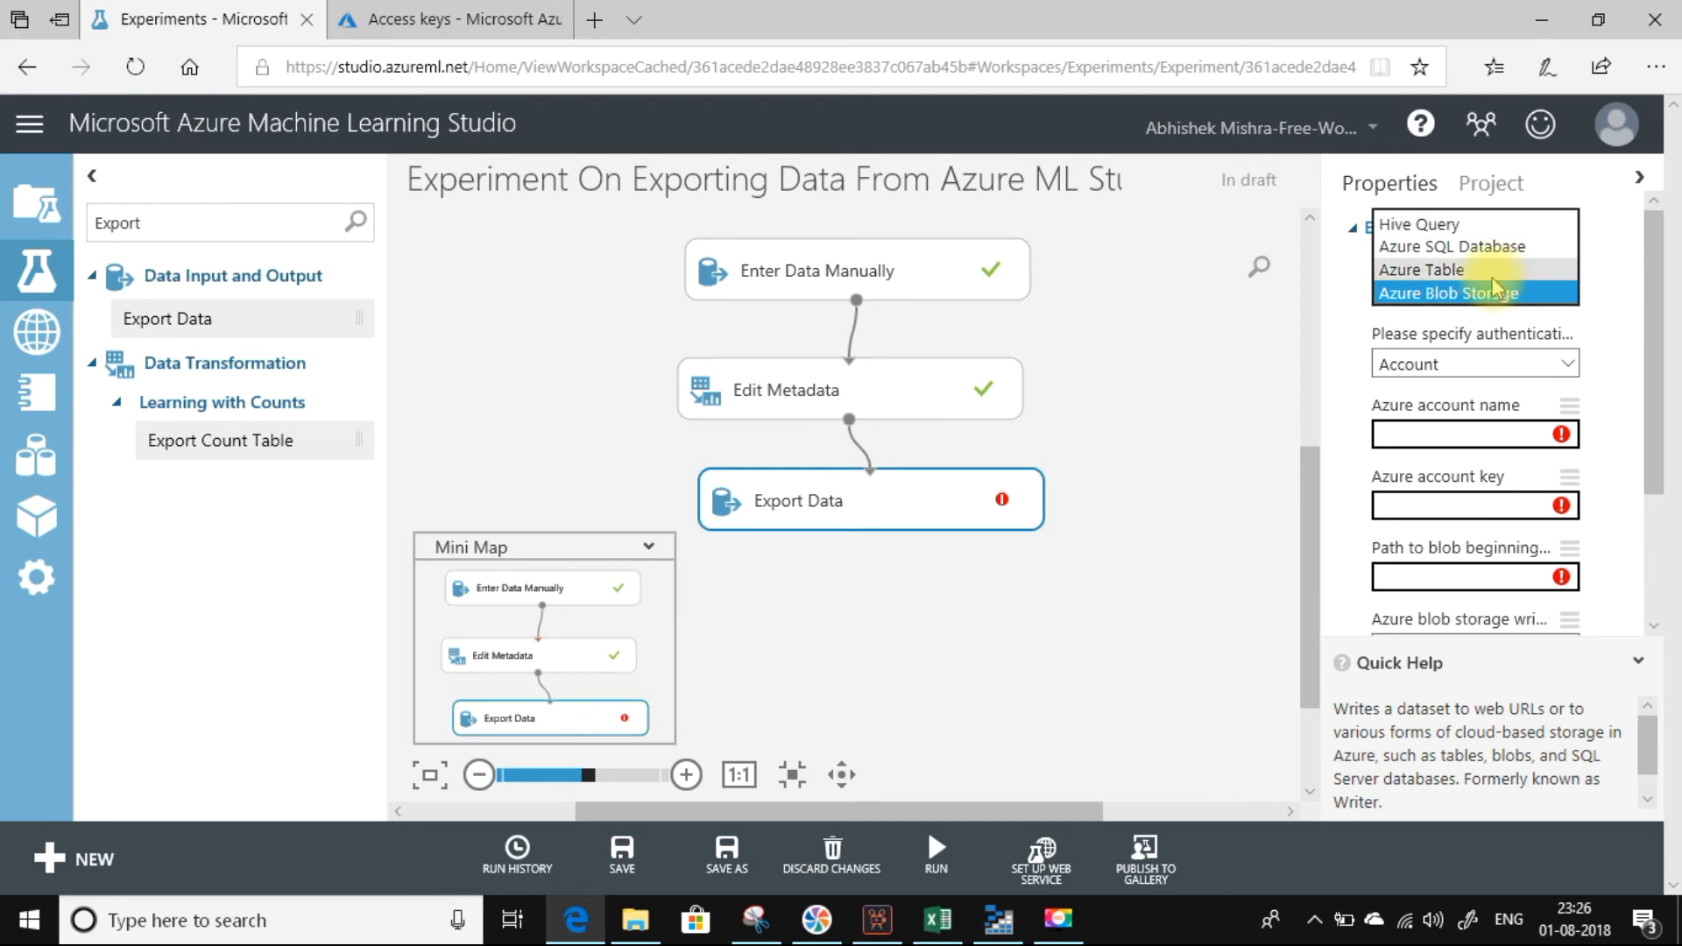
{"action": "left_click", "coordinate": [1467, 273]}
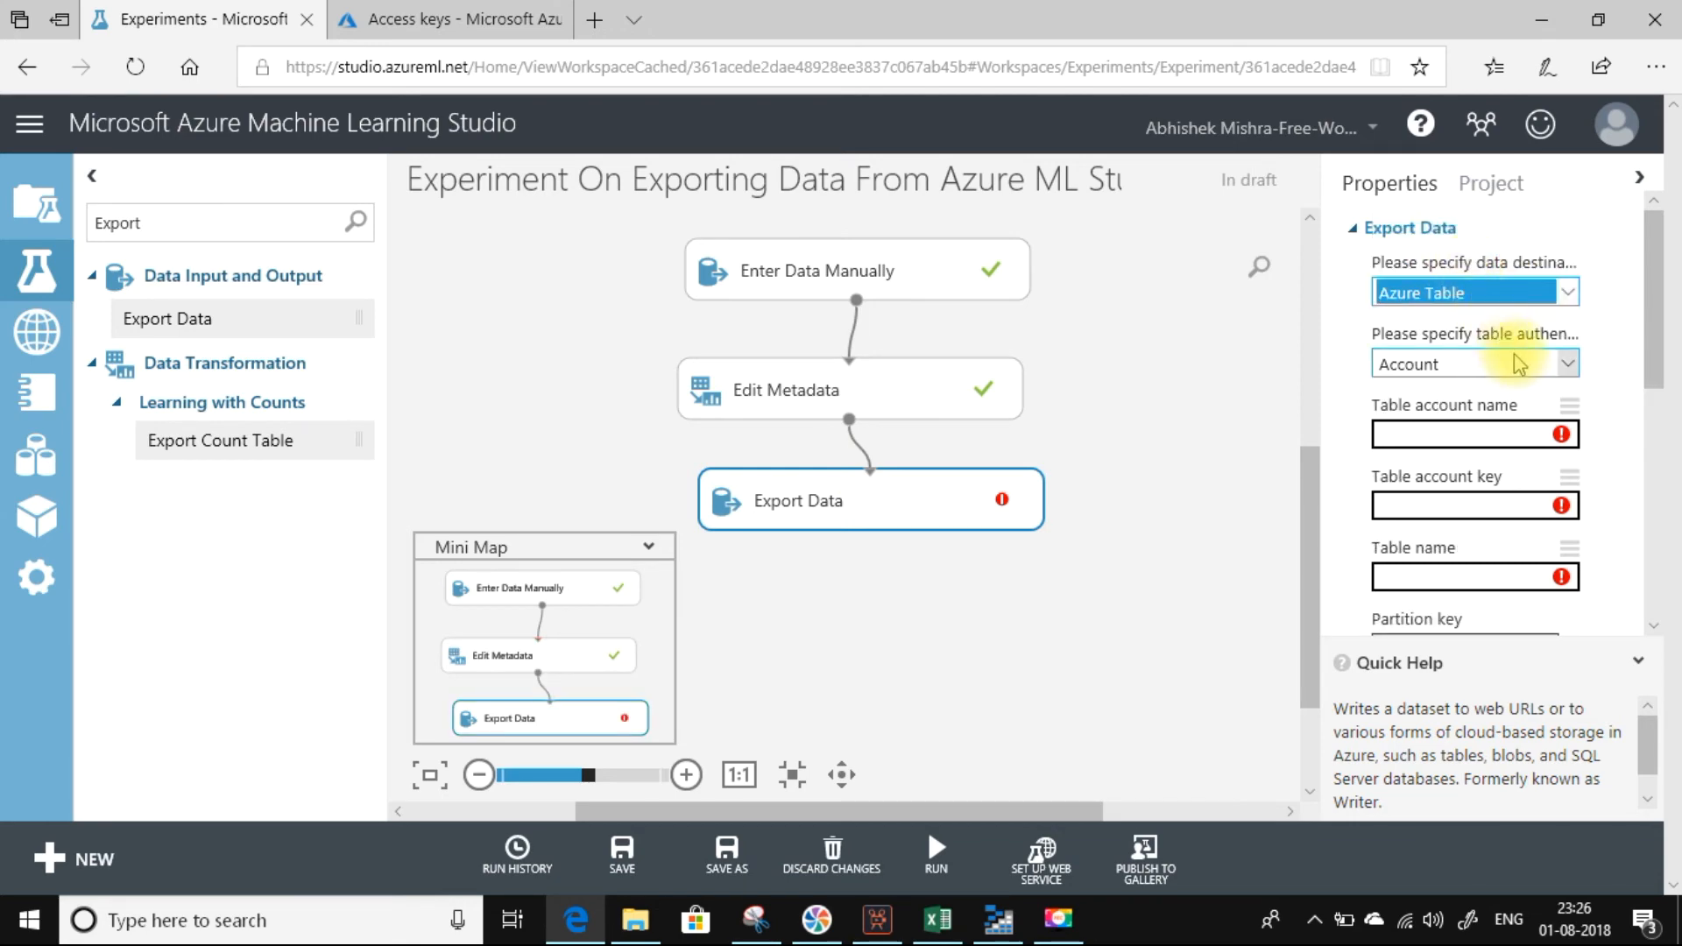
{"action": "left_click", "coordinate": [463, 25]}
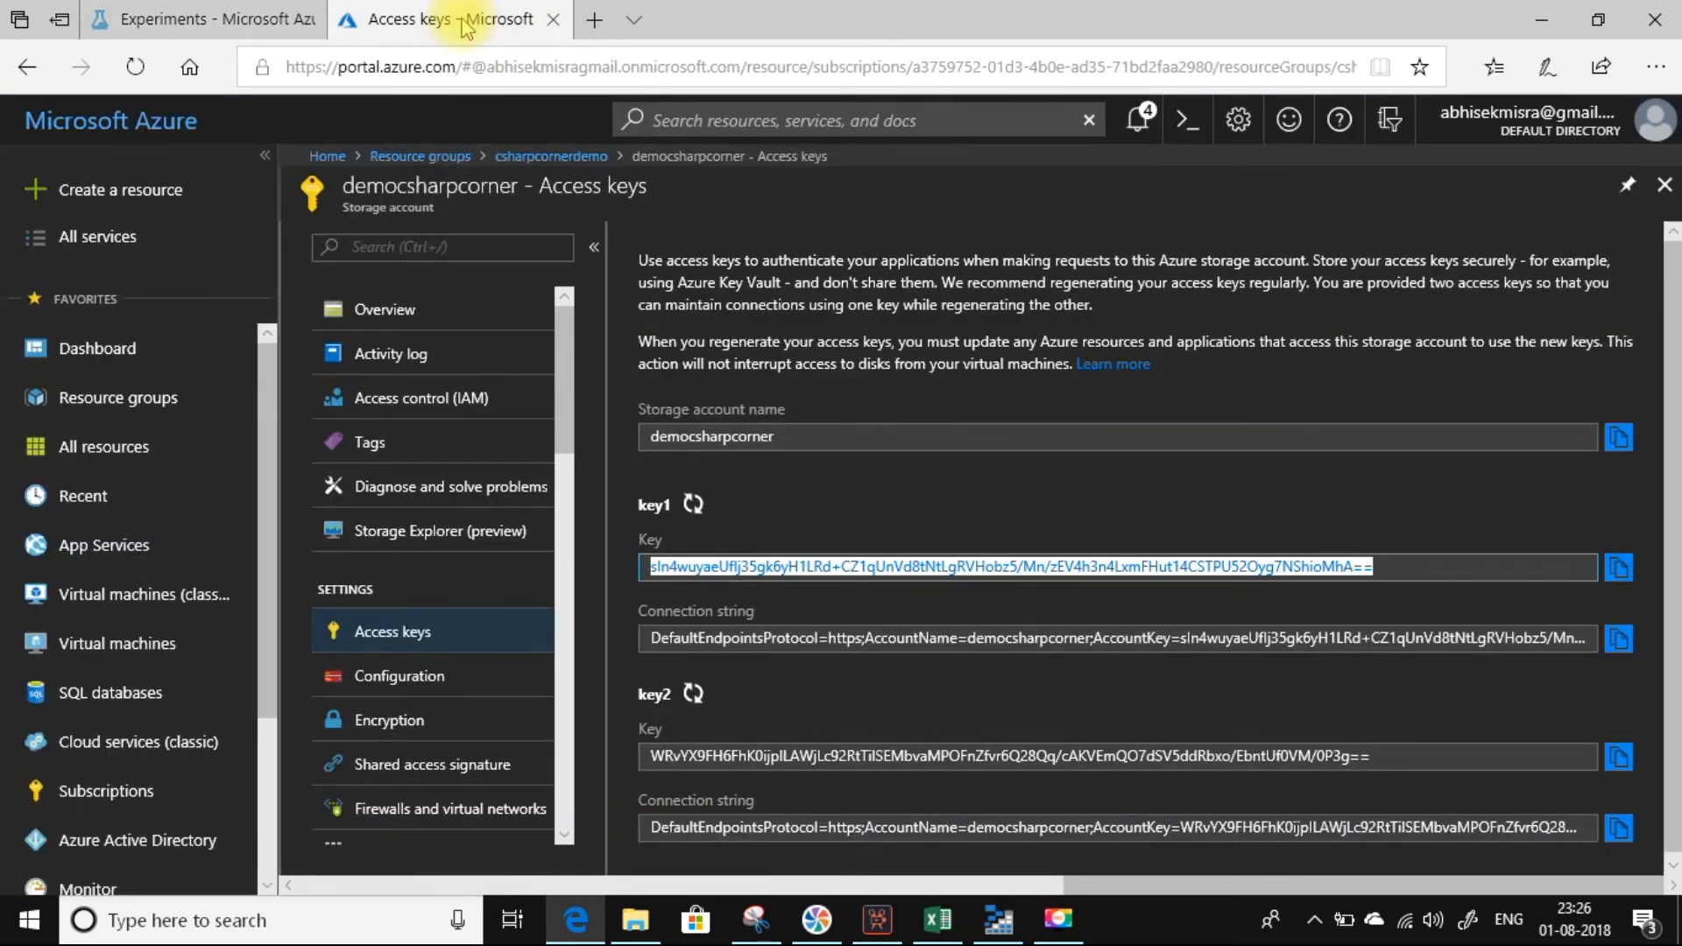
{"action": "left_click", "coordinate": [1618, 436]}
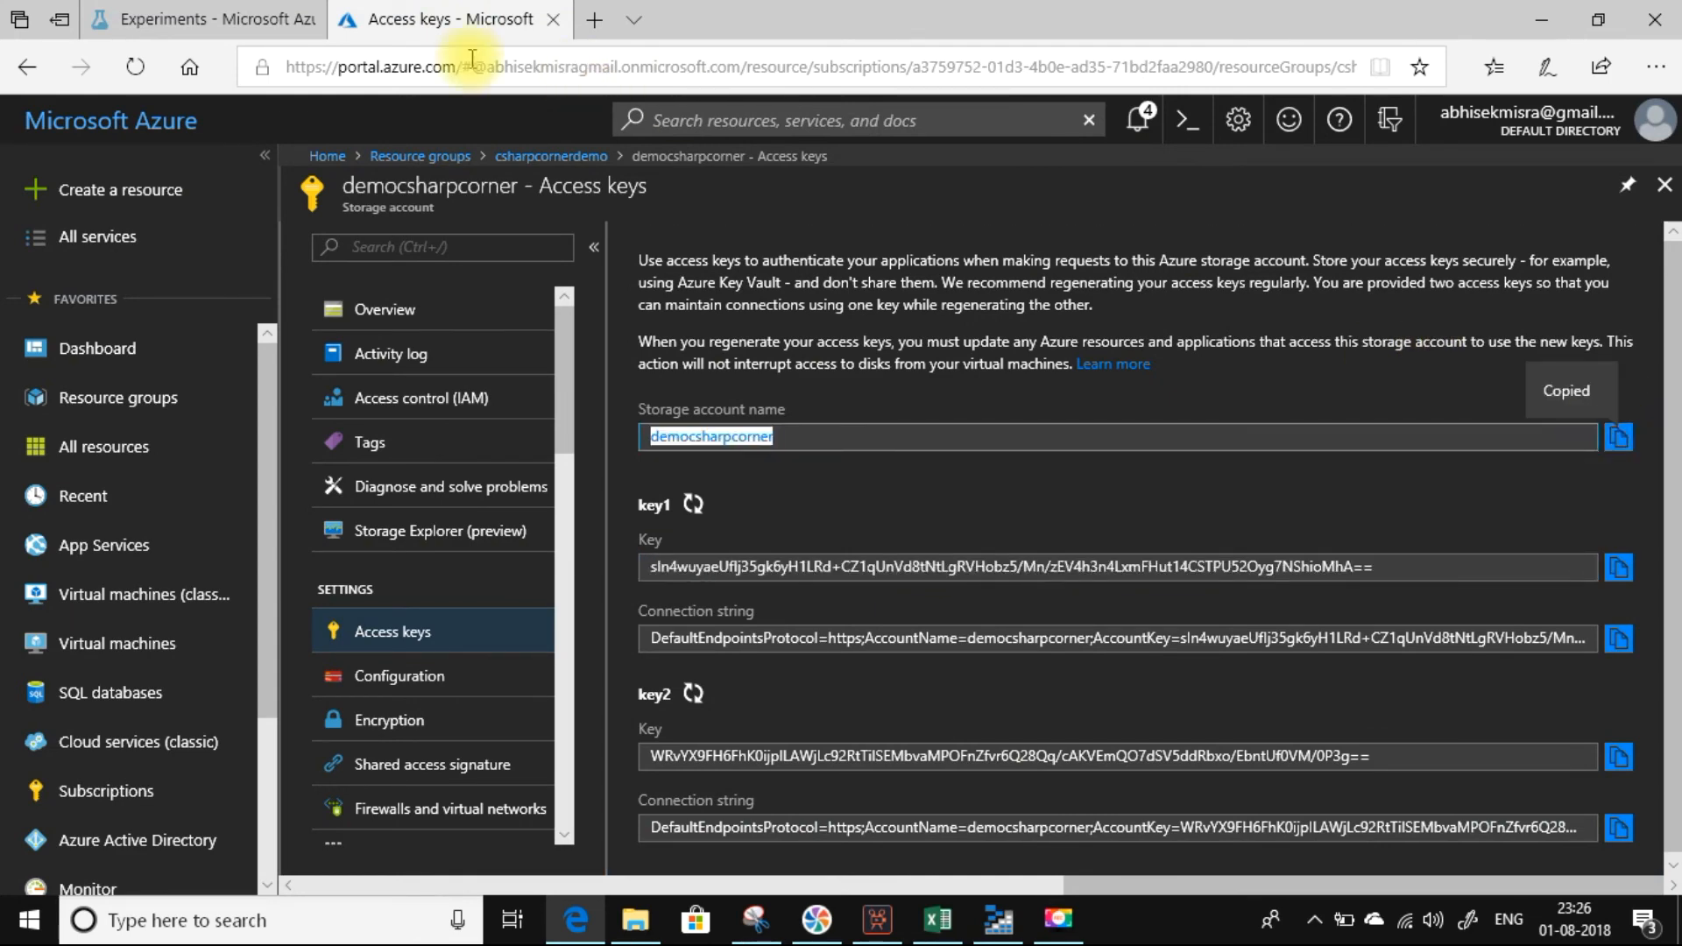
{"action": "left_click", "coordinate": [150, 17]}
{"action": "left_click", "coordinate": [1413, 429]}
{"action": "left_click", "coordinate": [1413, 427]}
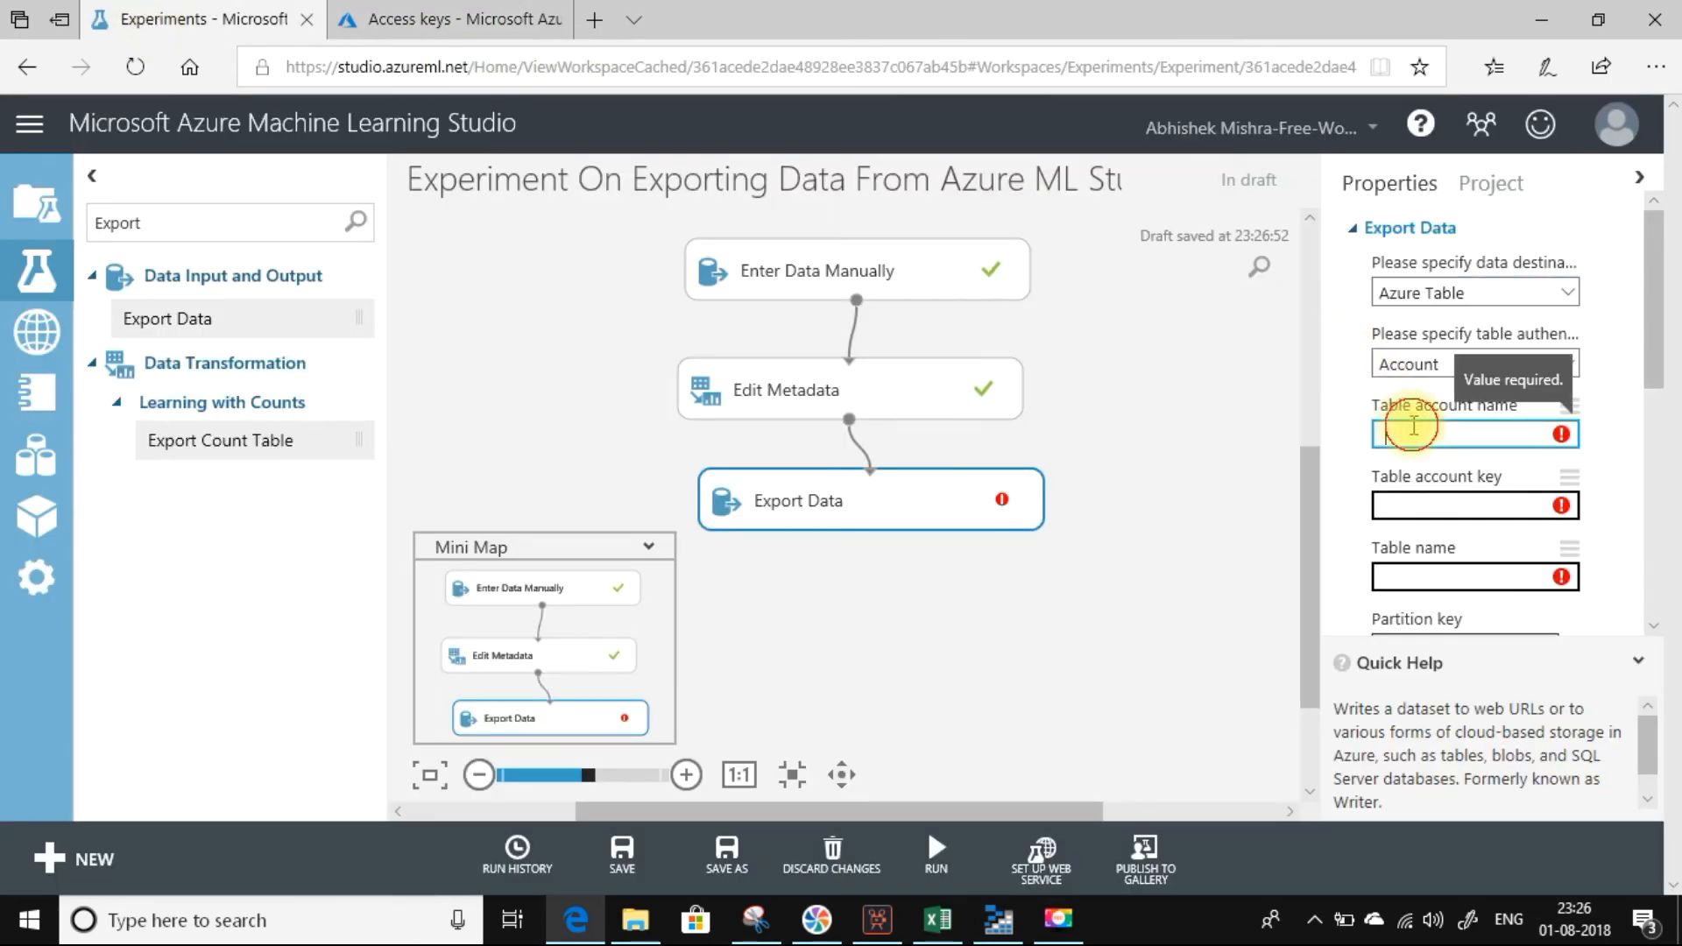
{"action": "key", "text": "ctrl+v"}
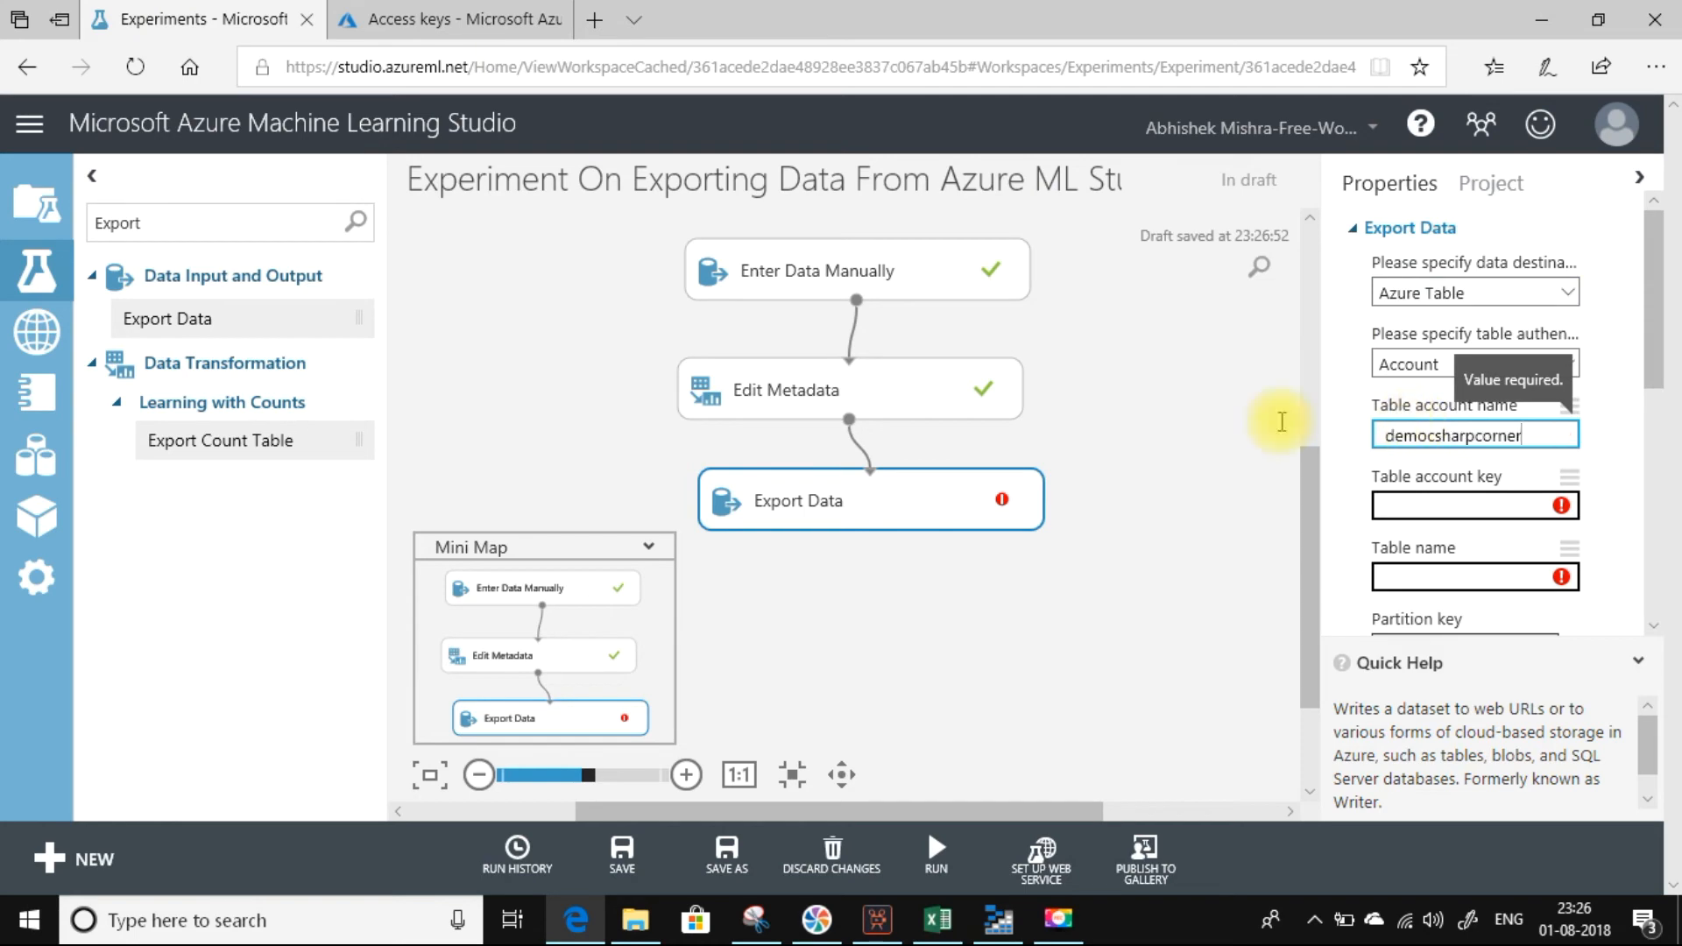
Copy the storage account's key1 access key from the Azure portal and paste it as the Export Data table account key.
{"action": "left_click", "coordinate": [427, 19]}
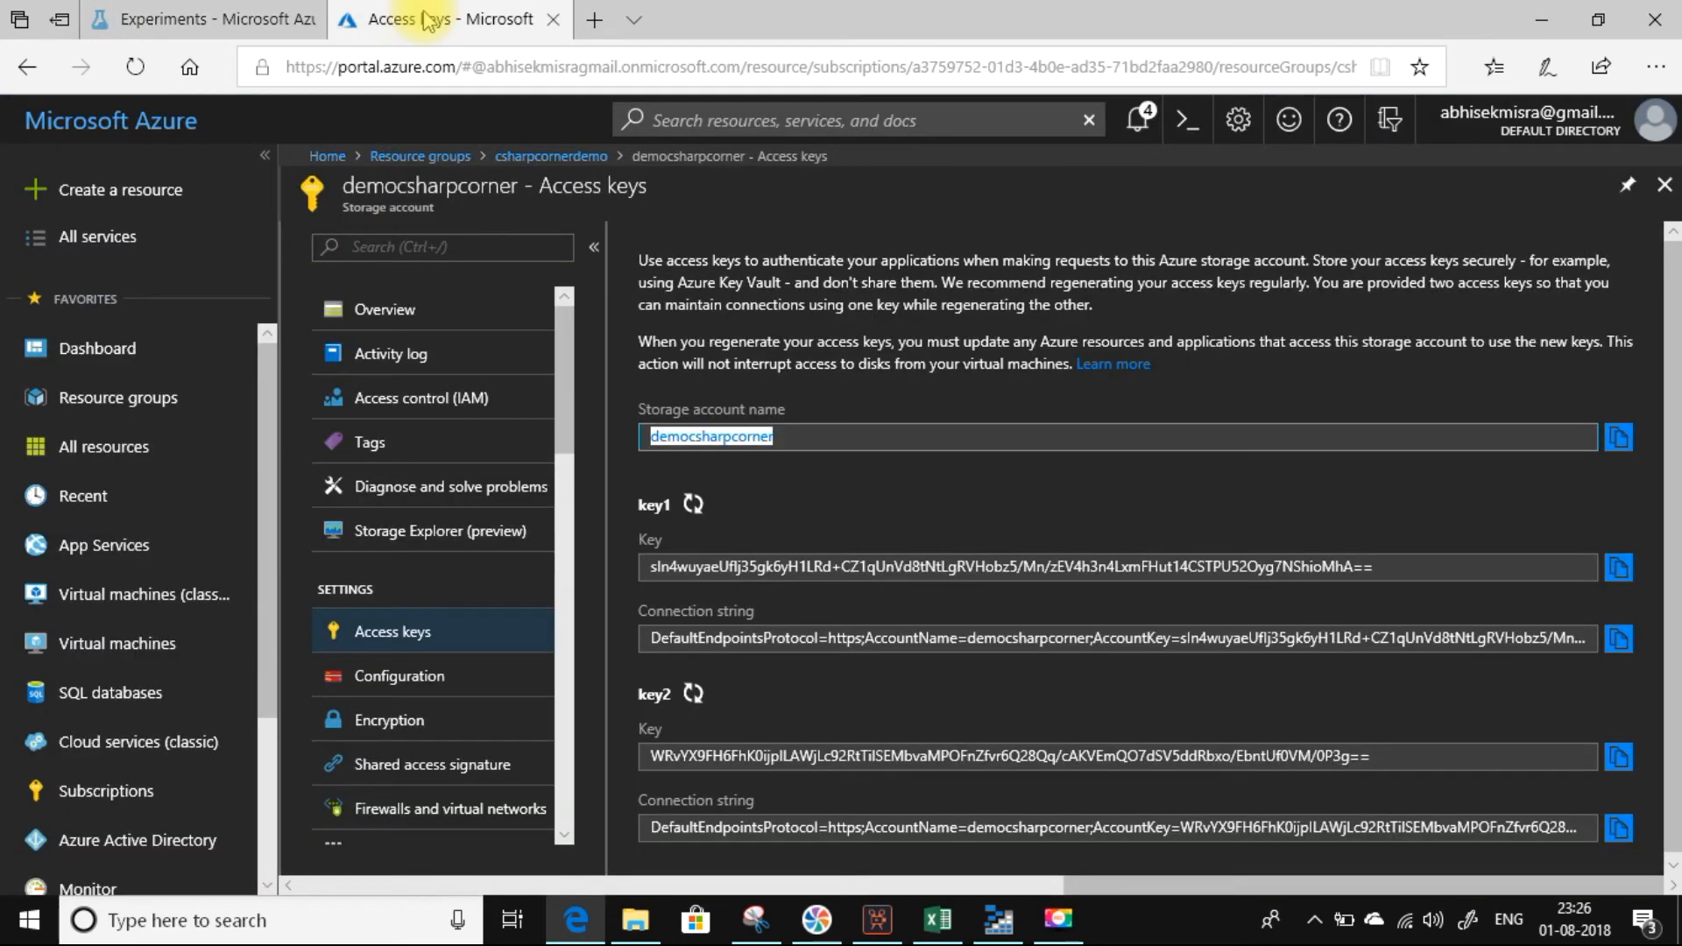
{"action": "left_click", "coordinate": [1617, 567]}
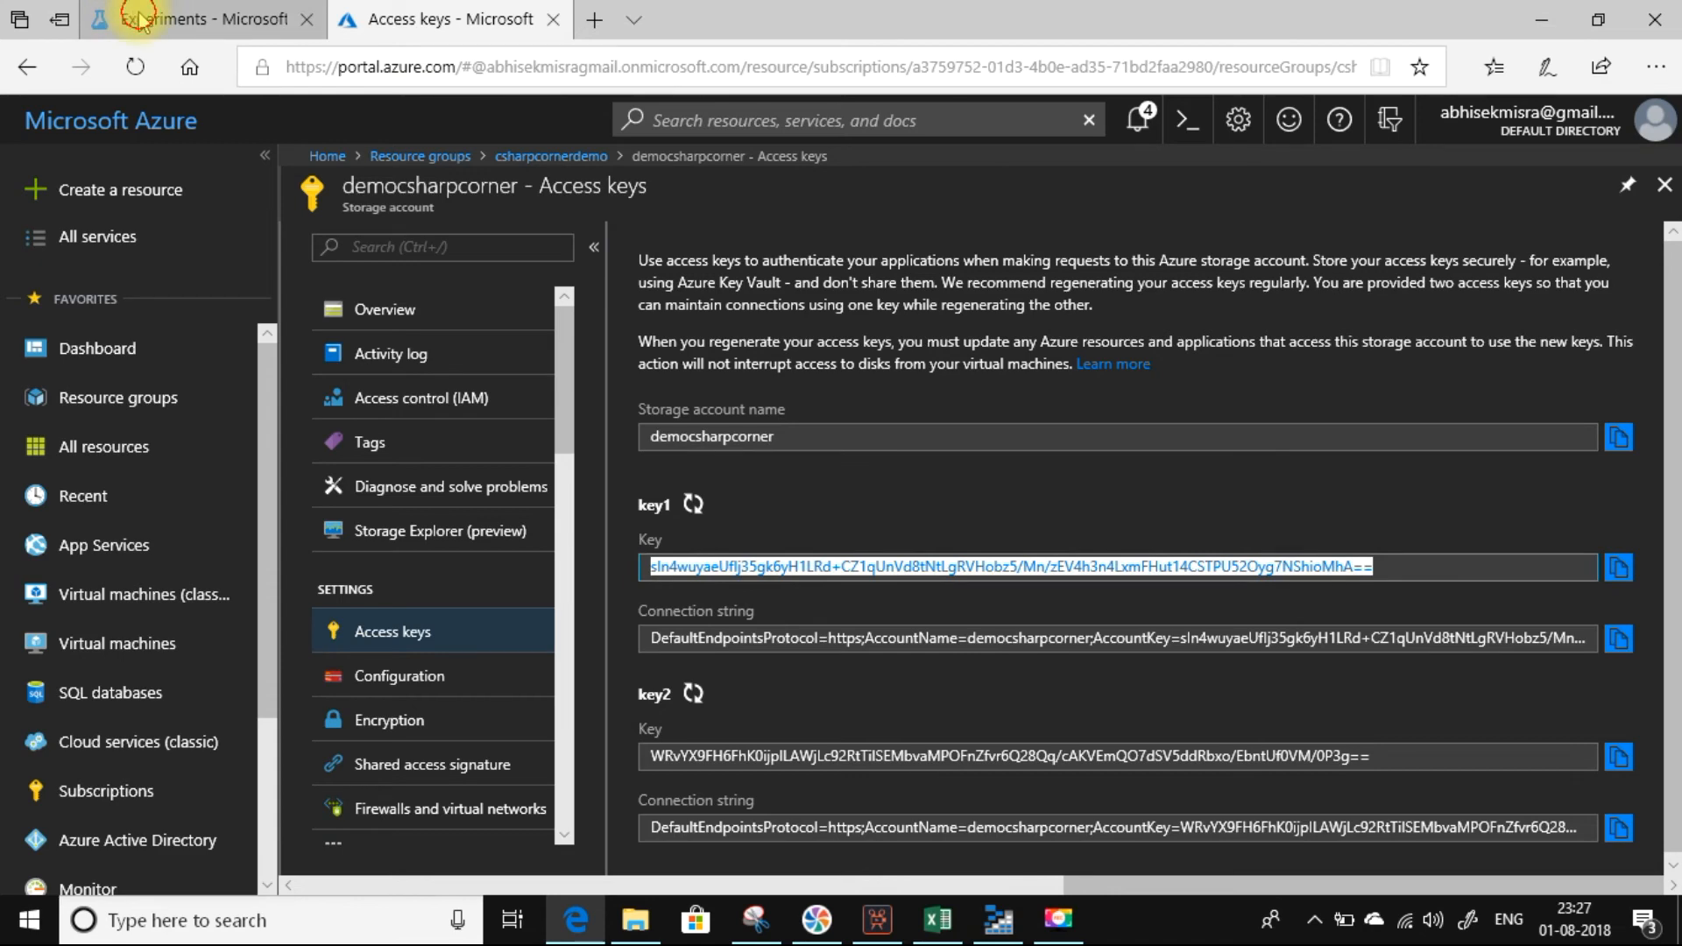
{"action": "left_click", "coordinate": [131, 18]}
{"action": "left_click", "coordinate": [1401, 507]}
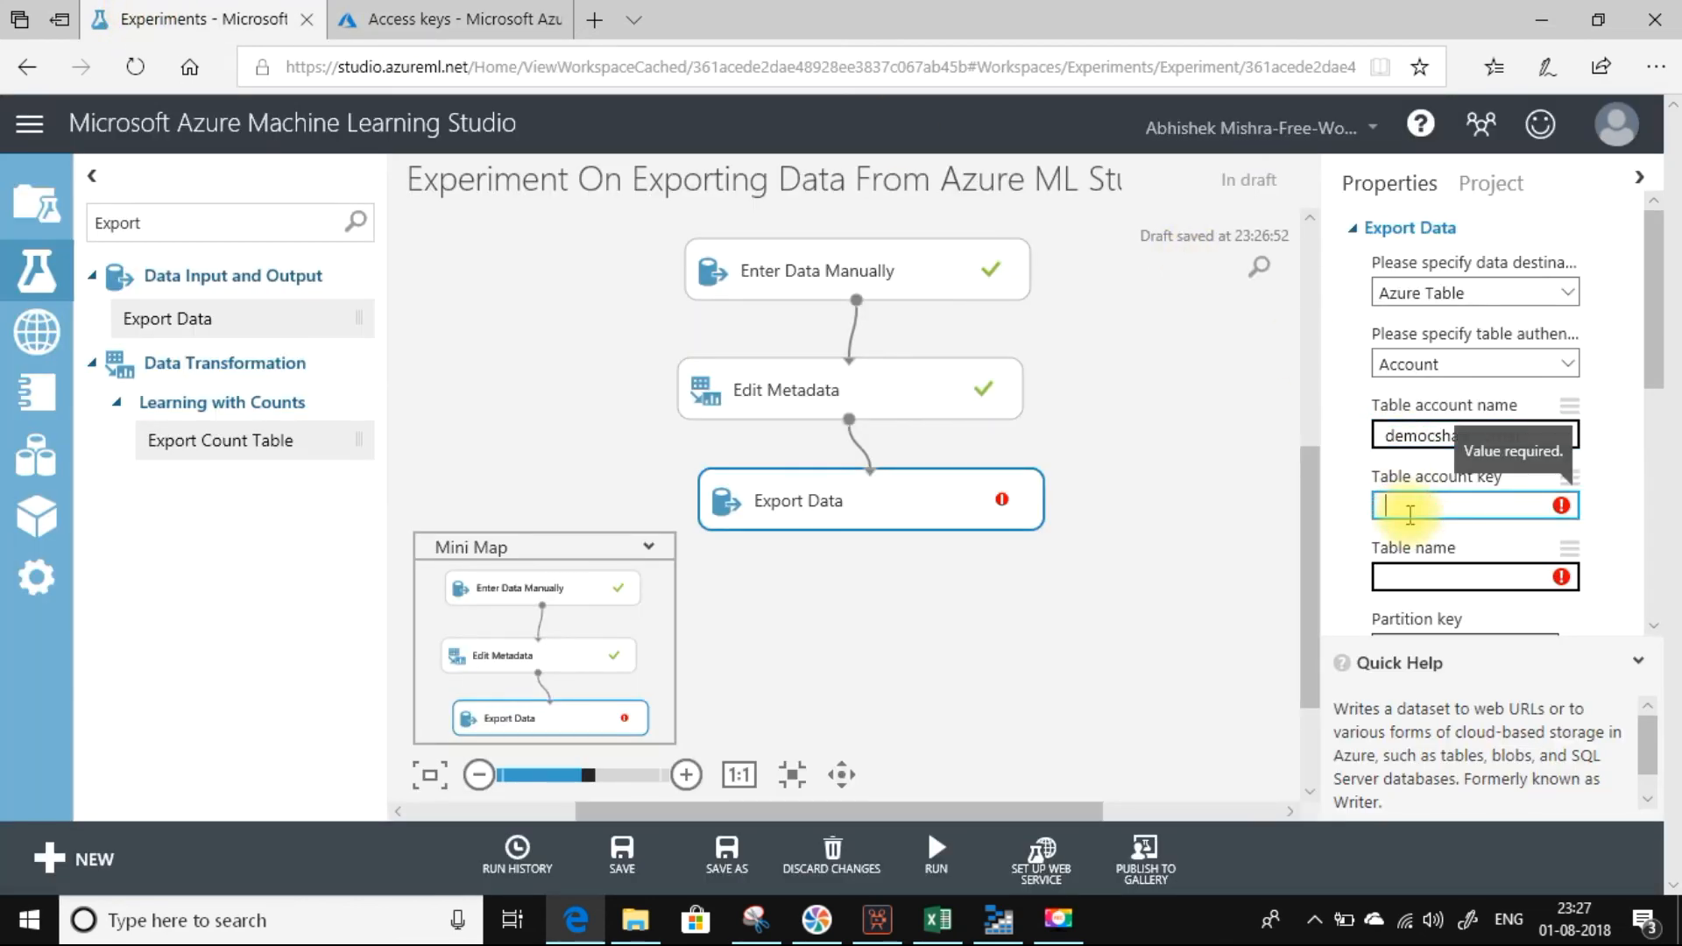
{"action": "key", "text": "ctrl+v"}
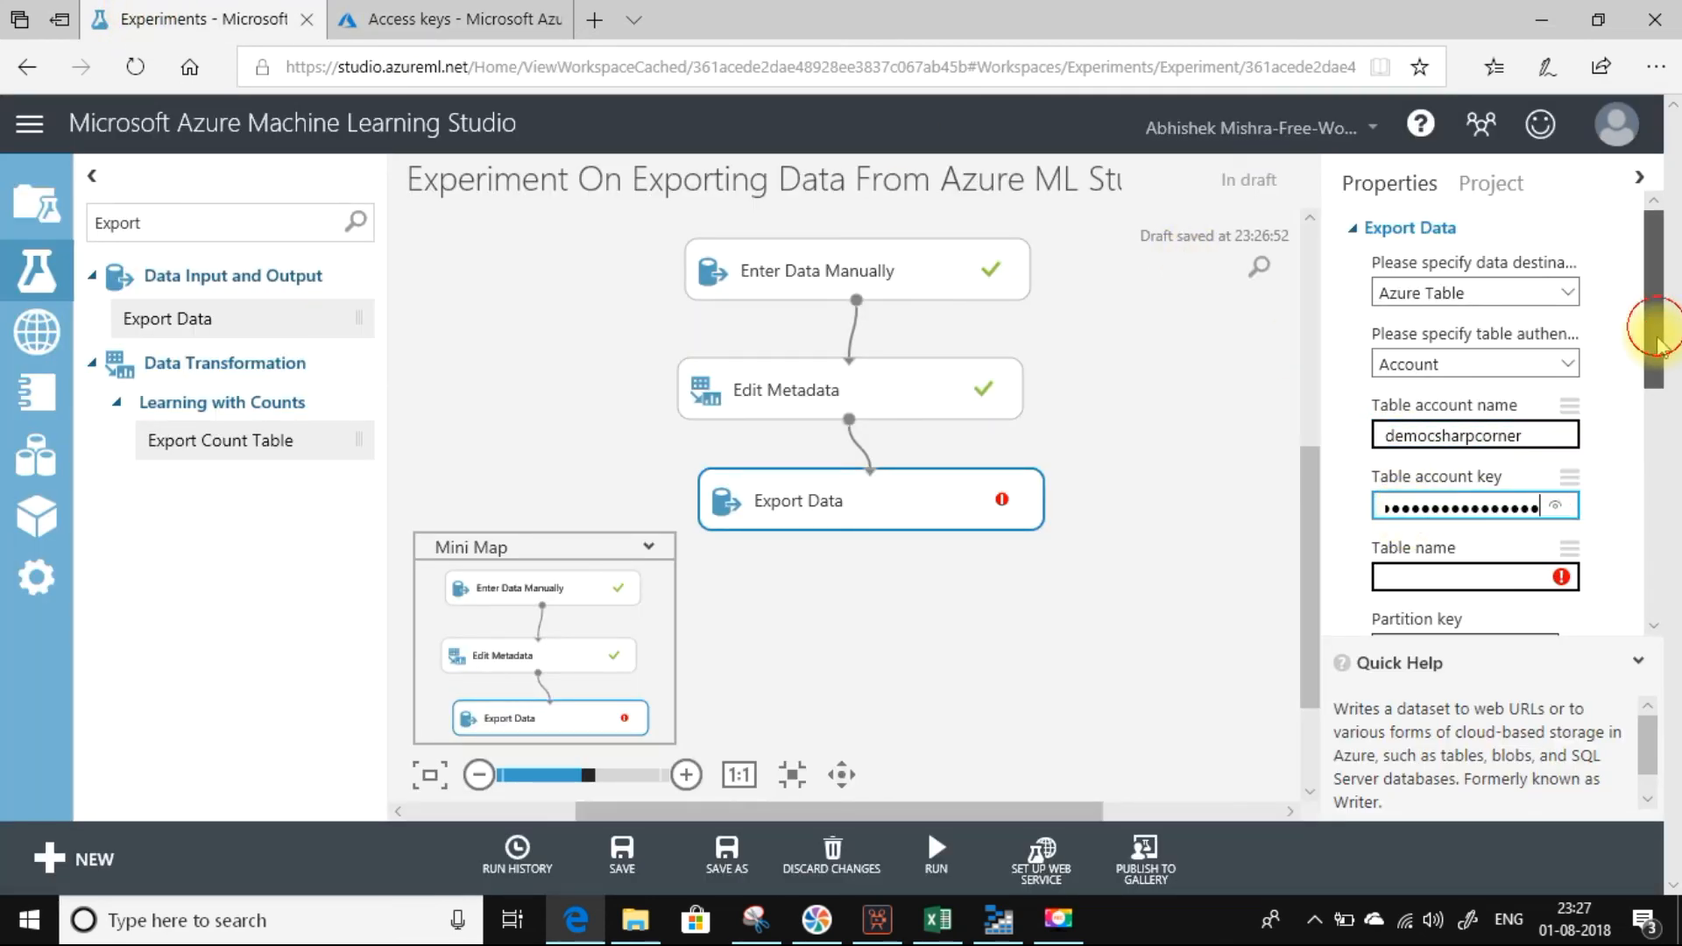
Enter TestData as the destination table name for the Export Data module.
{"action": "scroll", "coordinate": [1661, 397], "scroll_direction": "down", "scroll_amount": 2}
{"action": "left_click_drag", "start_coordinate": [1657, 388], "coordinate": [1657, 401]}
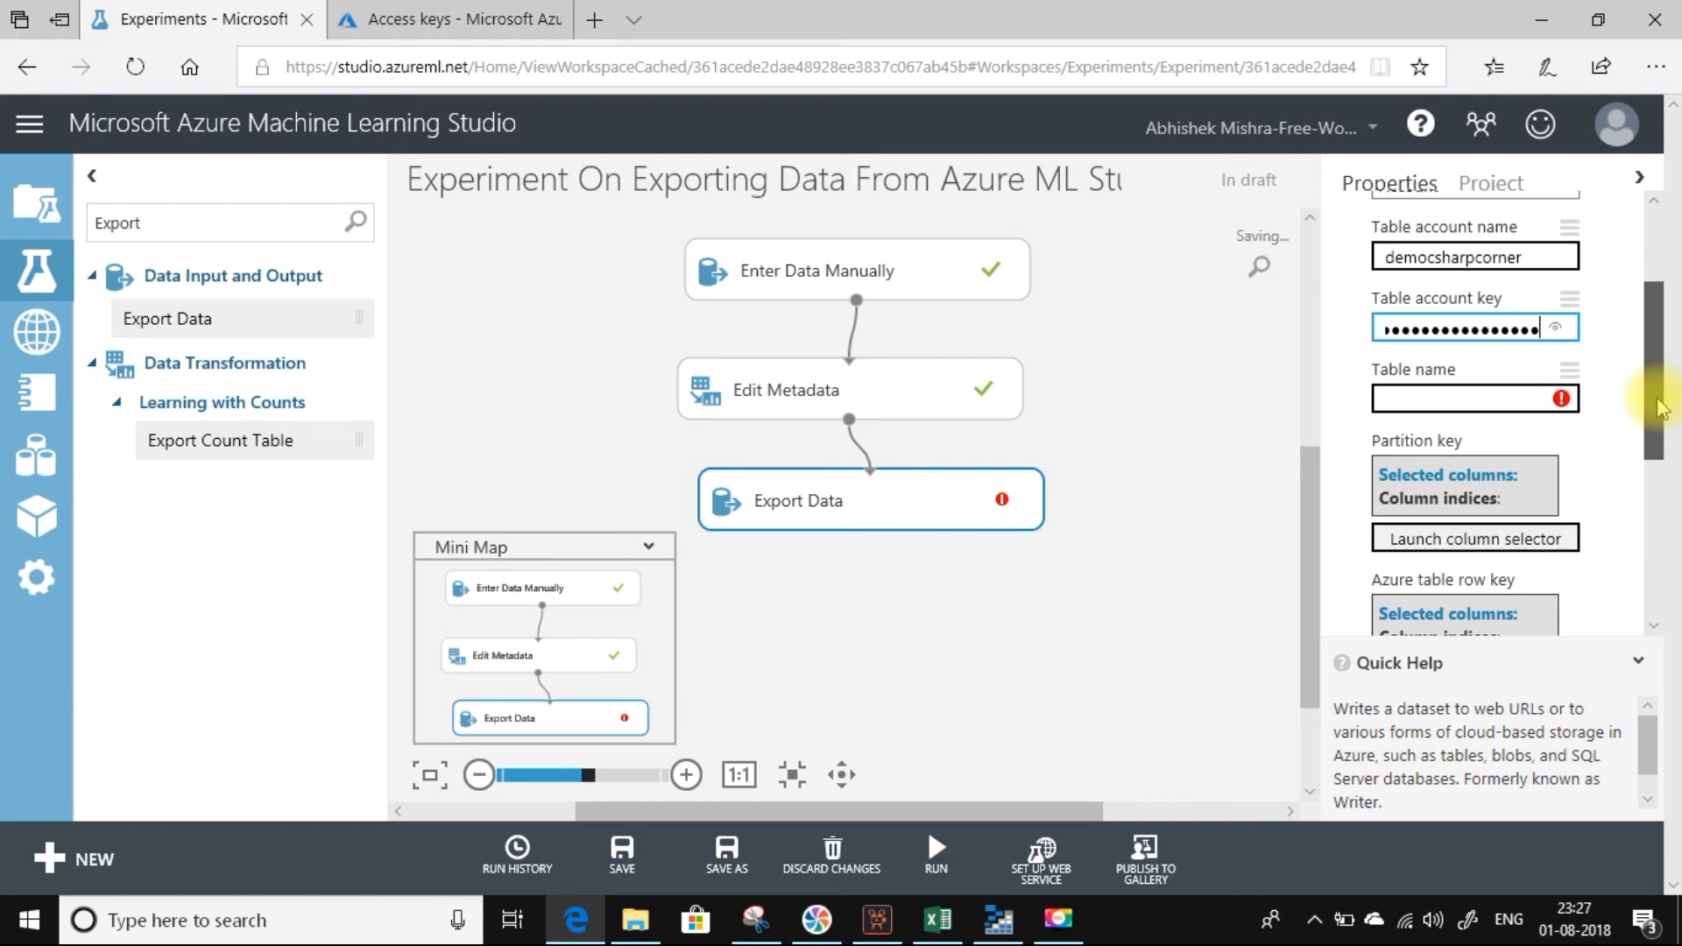
{"action": "left_click", "coordinate": [1490, 389]}
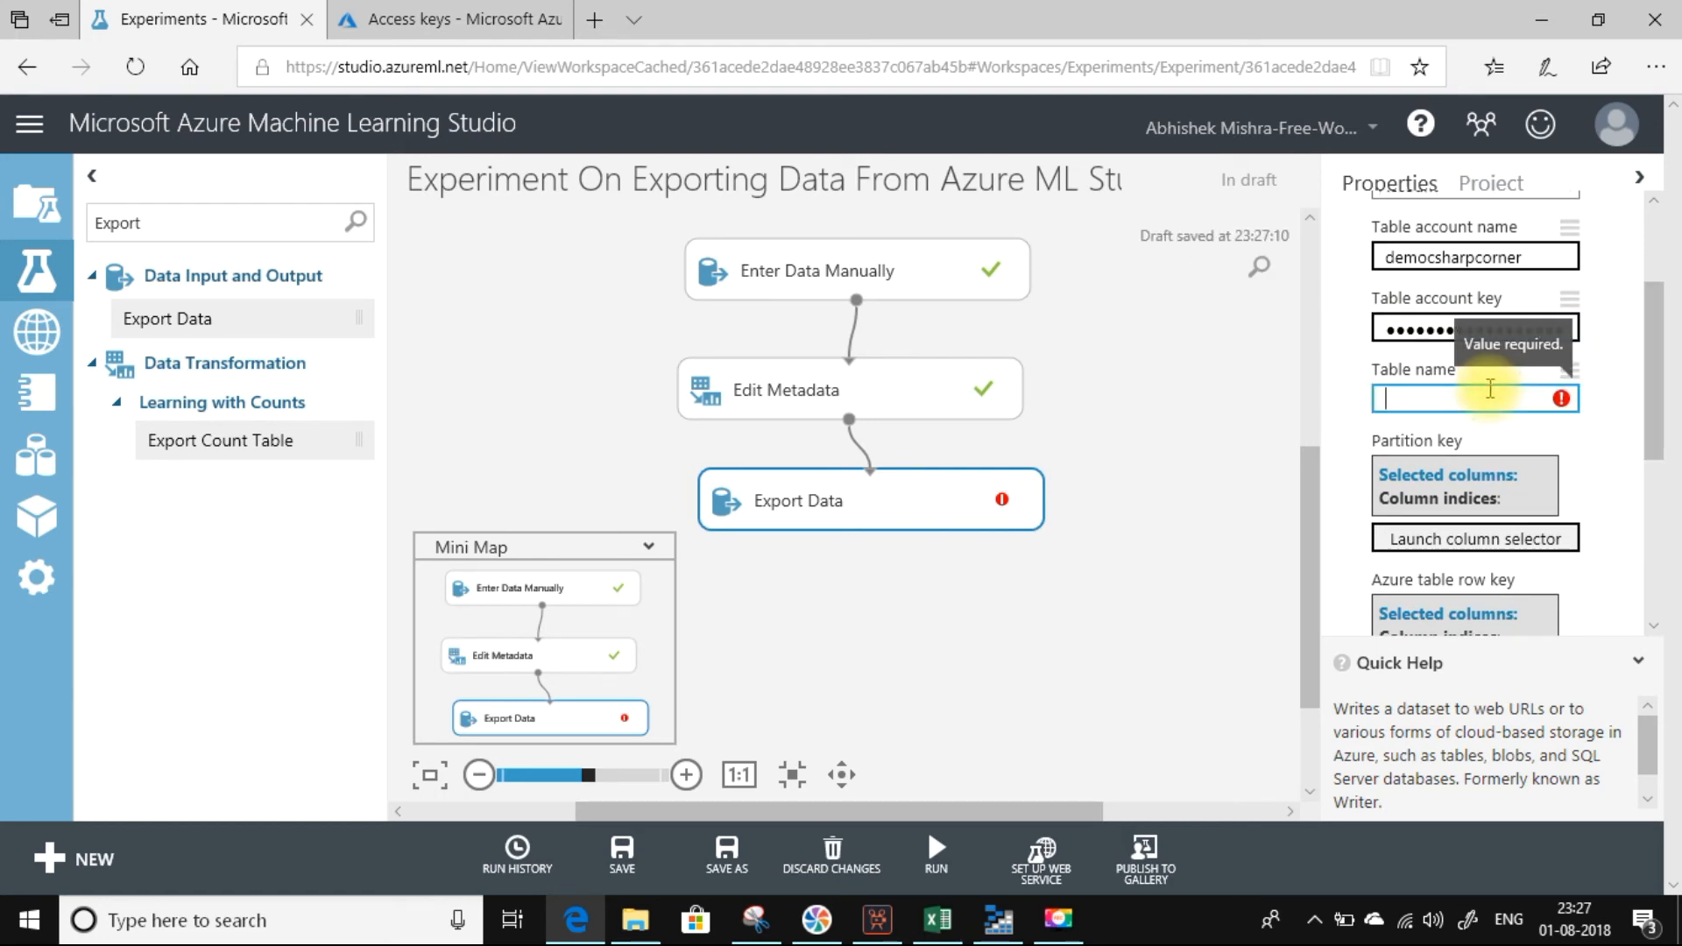
{"action": "type", "text": "TestData"}
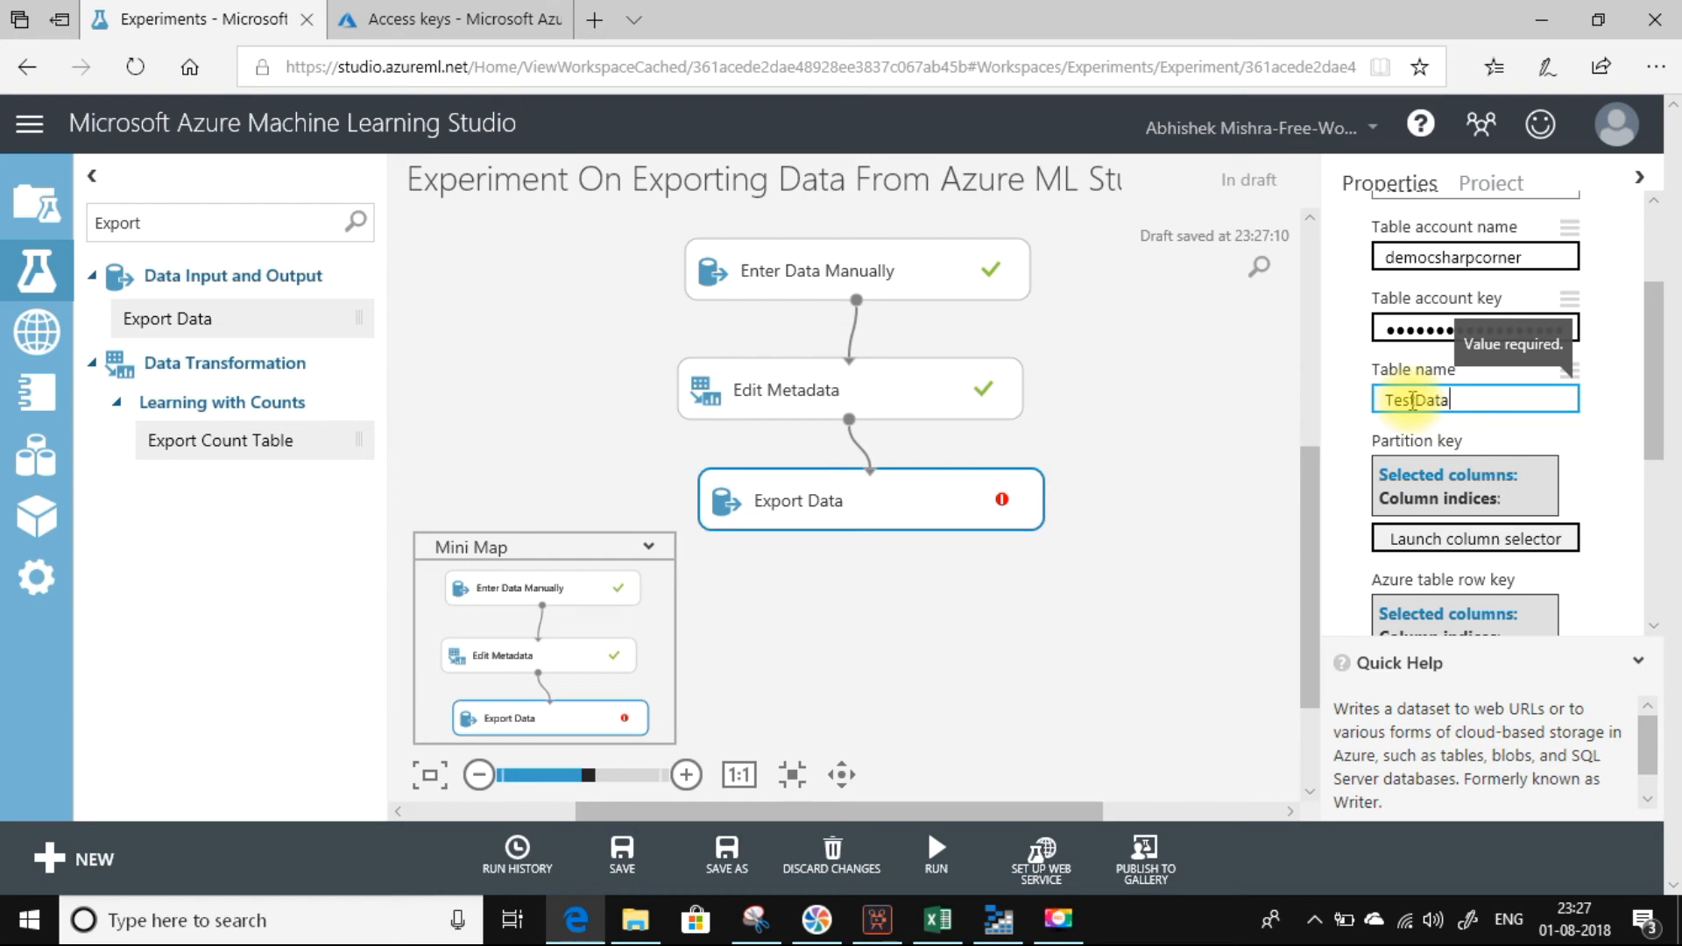
Switch to Azure Storage Explorer, check the contents of the TestData table, and return to the experiment.
{"action": "left_click", "coordinate": [1003, 924]}
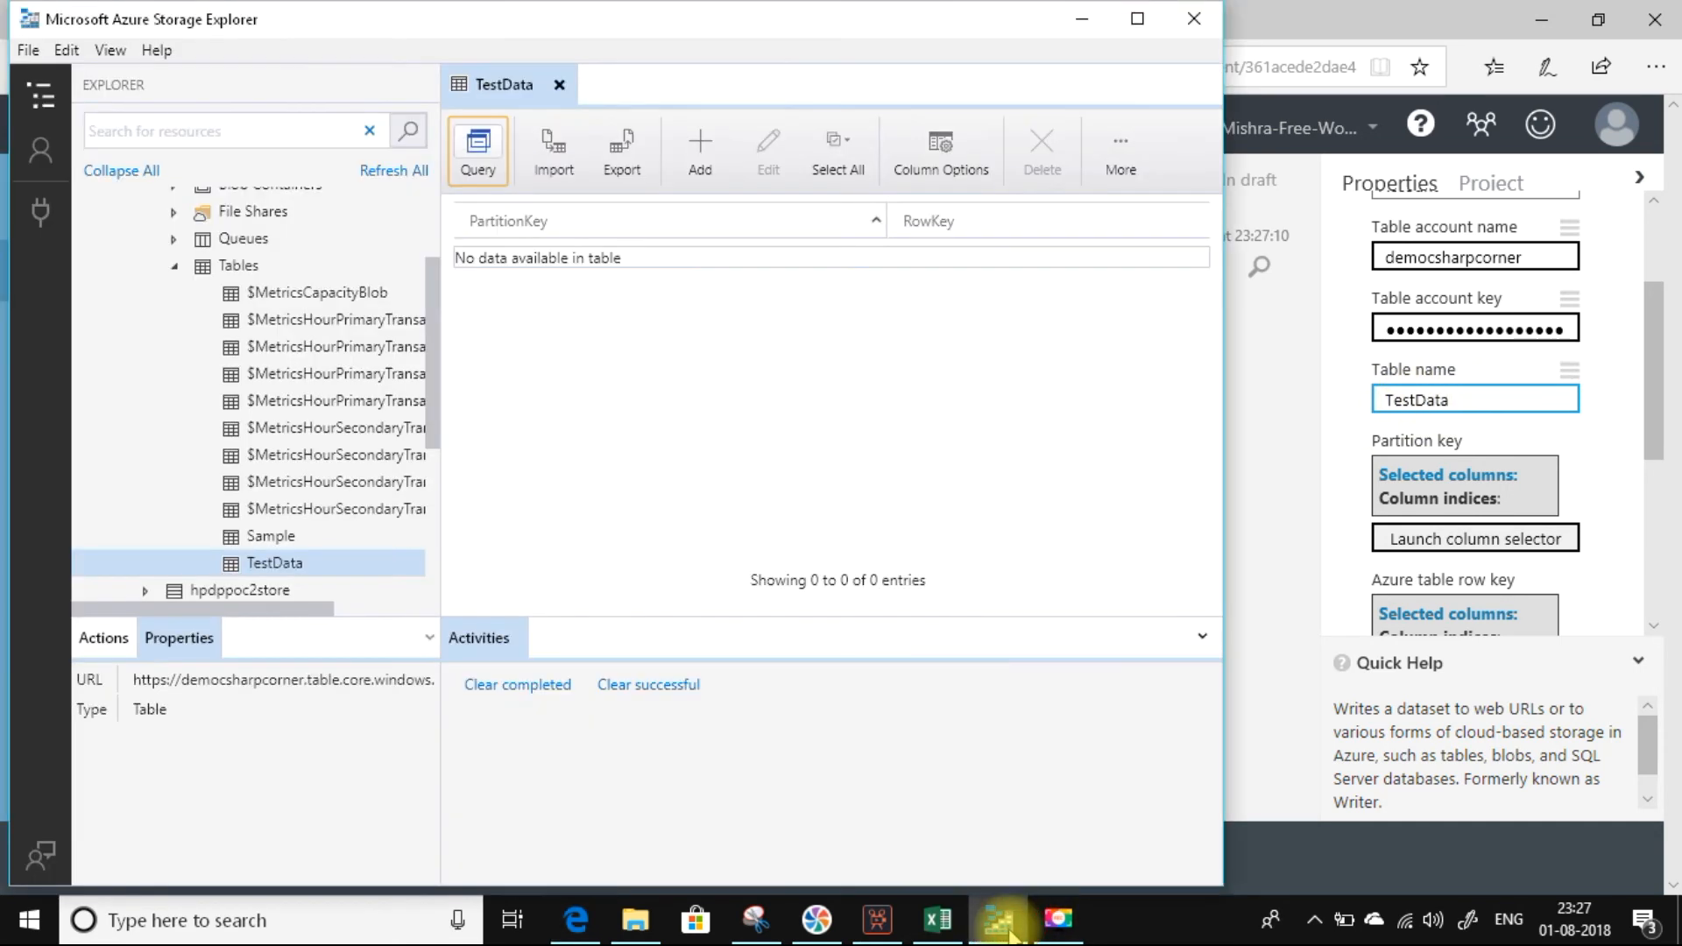
{"action": "left_click", "coordinate": [282, 565]}
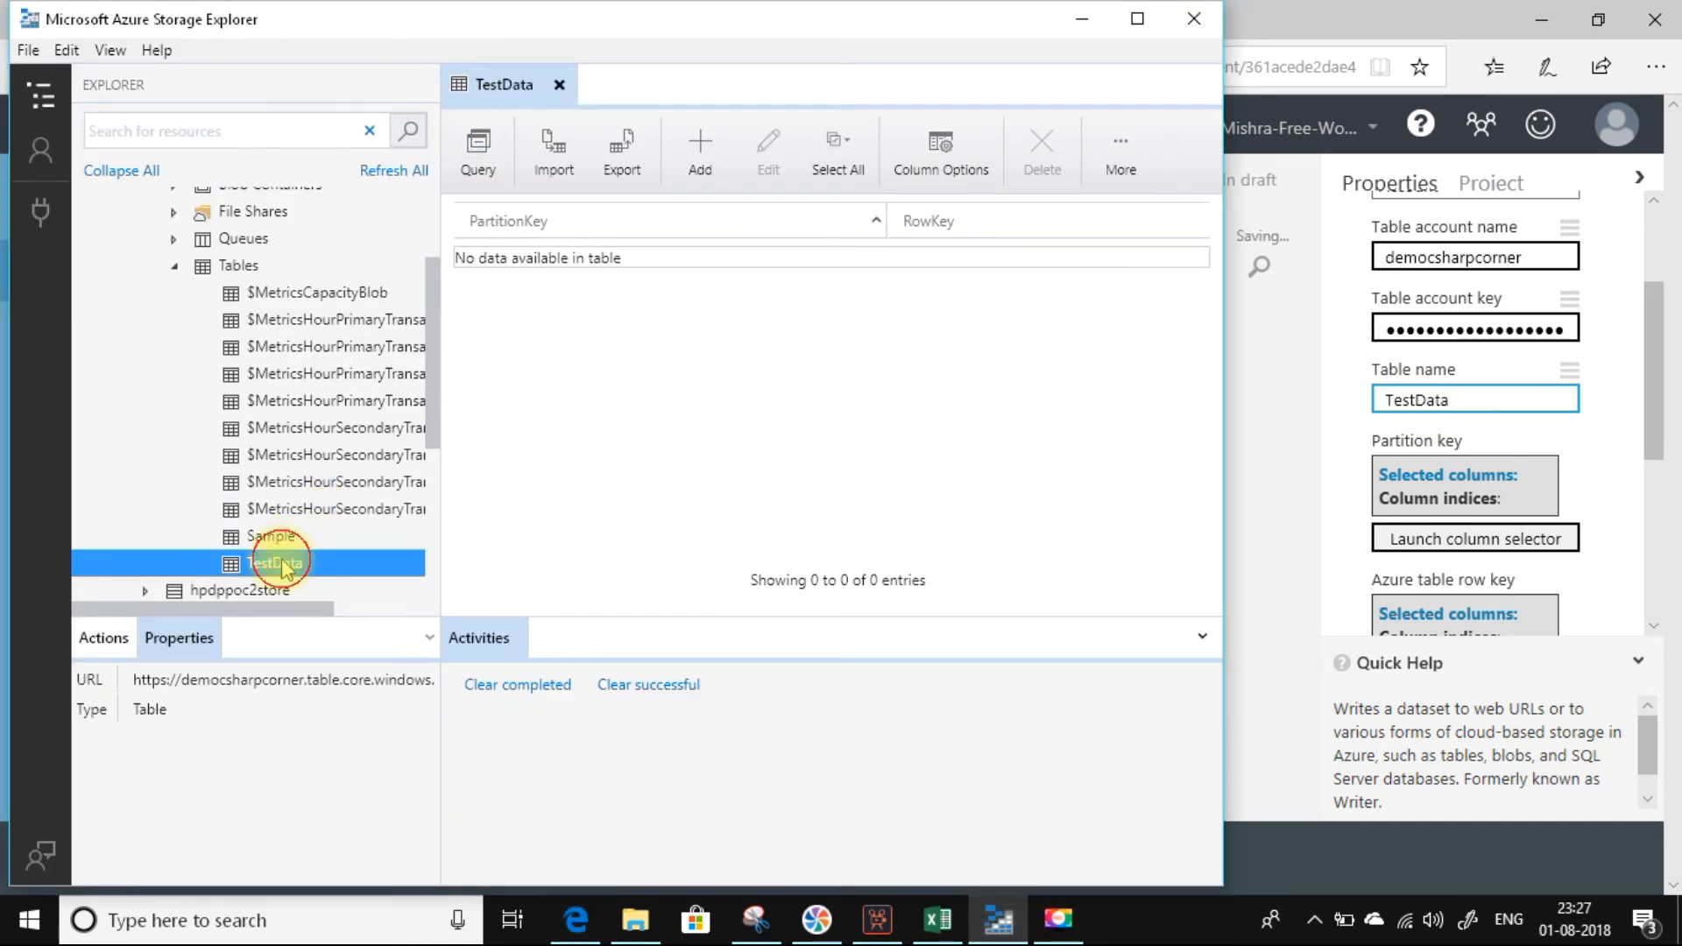
{"action": "left_click", "coordinate": [1073, 15]}
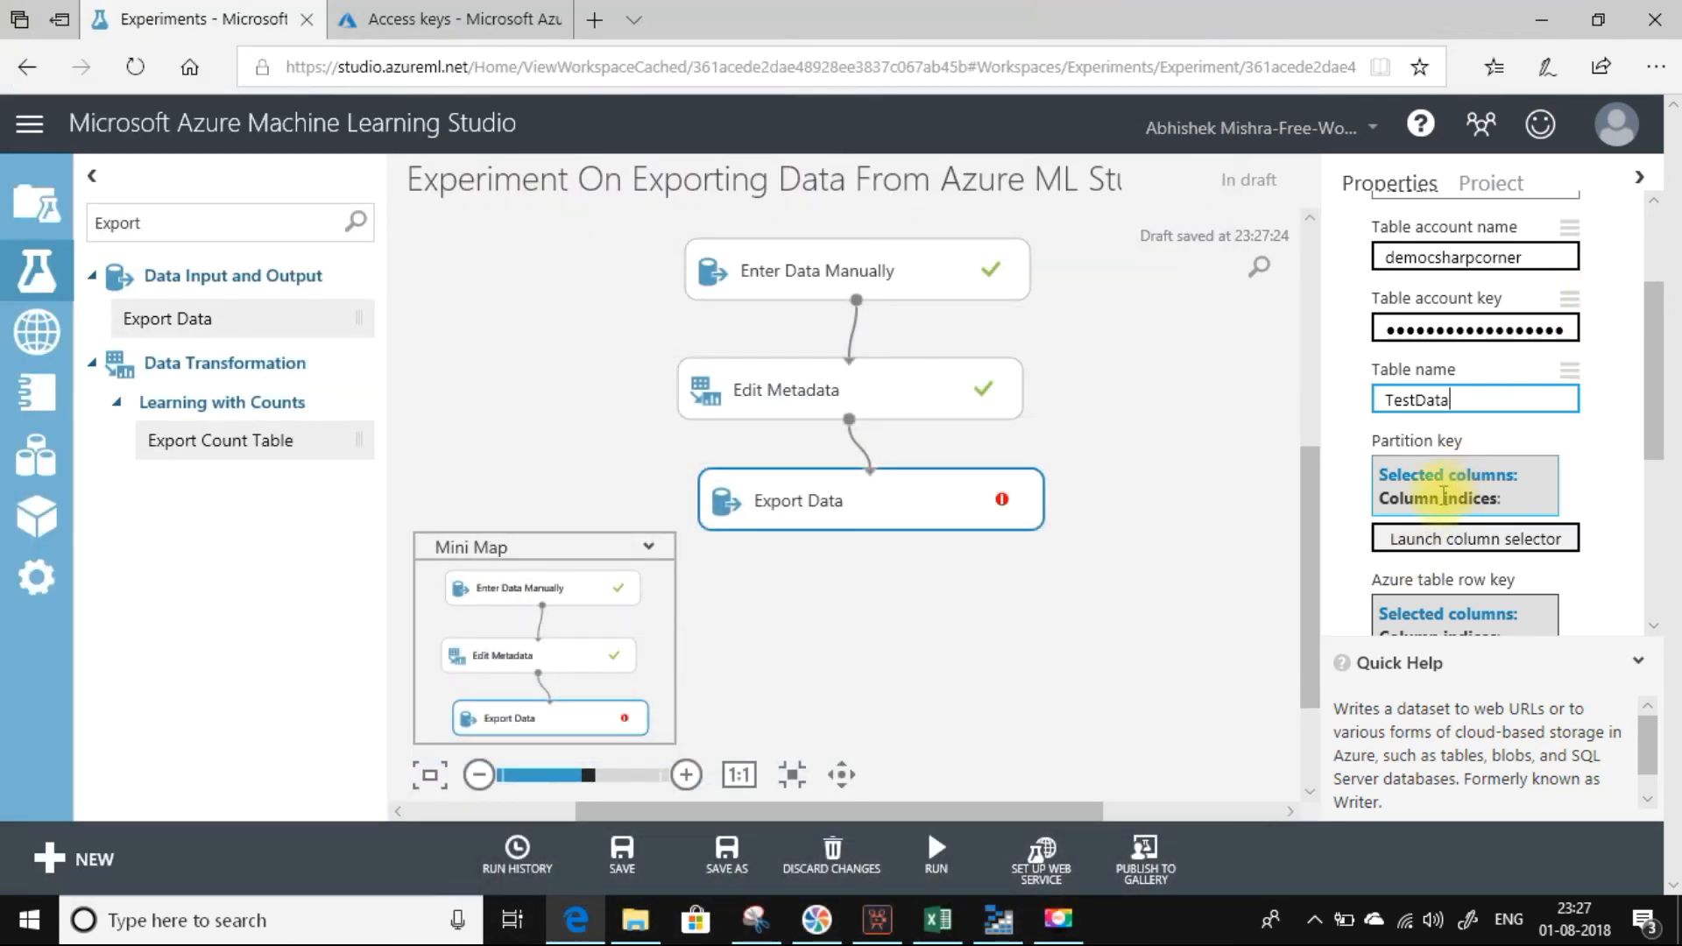
Choose the Country column by name as the partition key of the Export Data module.
{"action": "left_click", "coordinate": [1439, 539]}
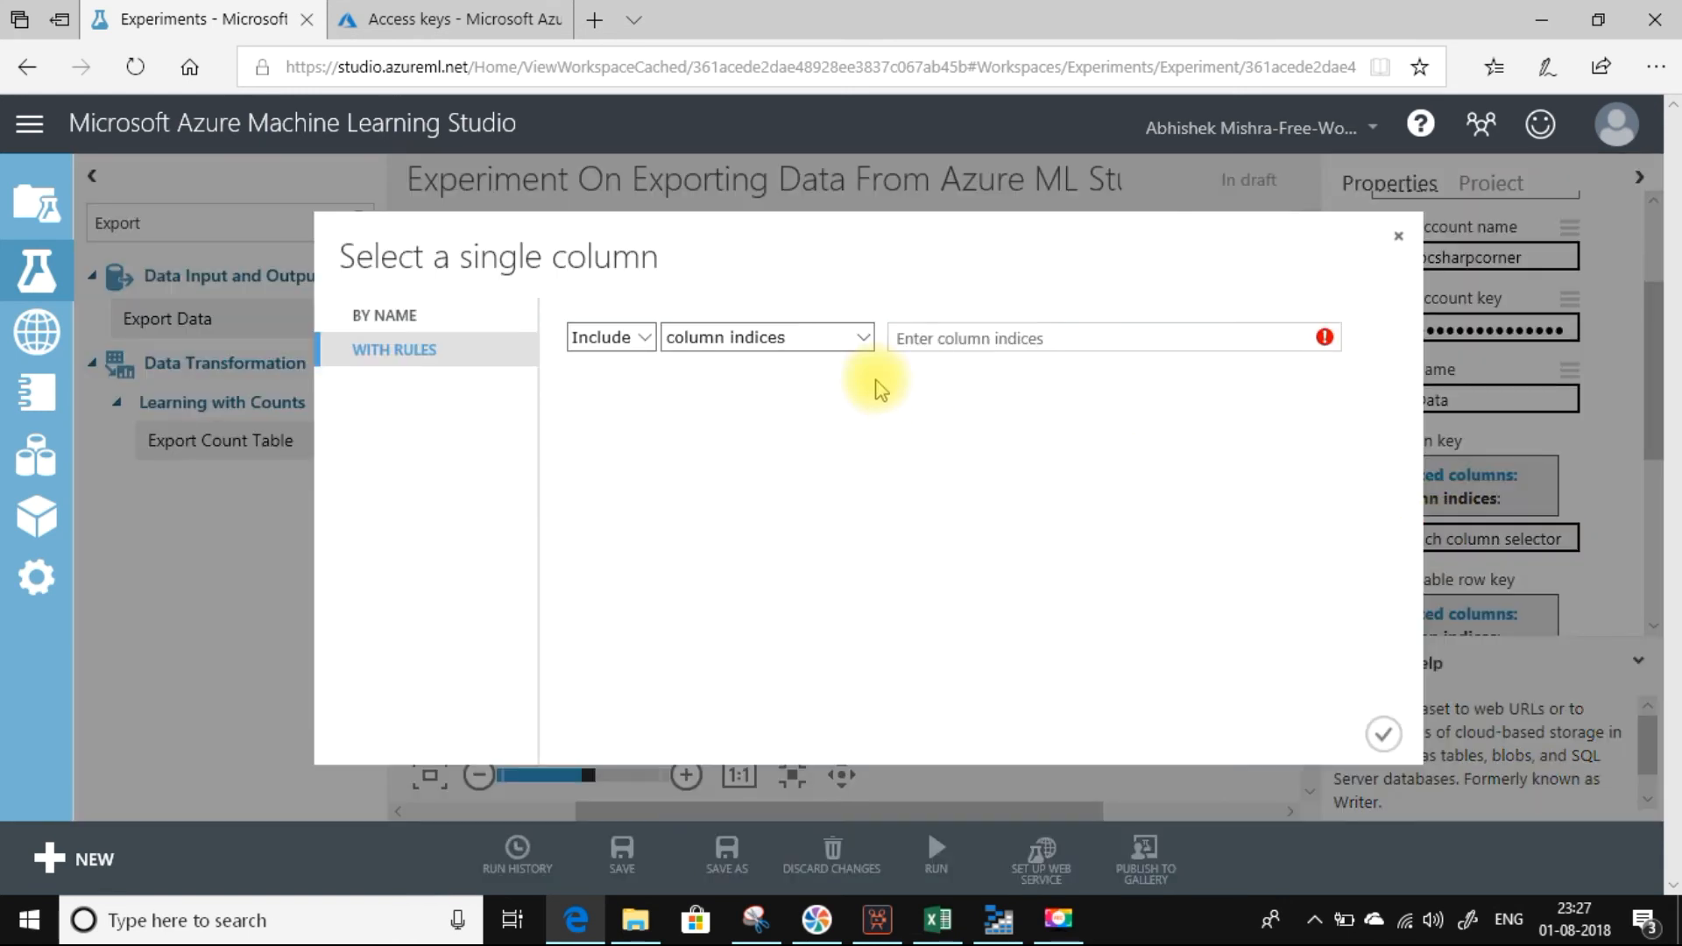
{"action": "left_click", "coordinate": [386, 316]}
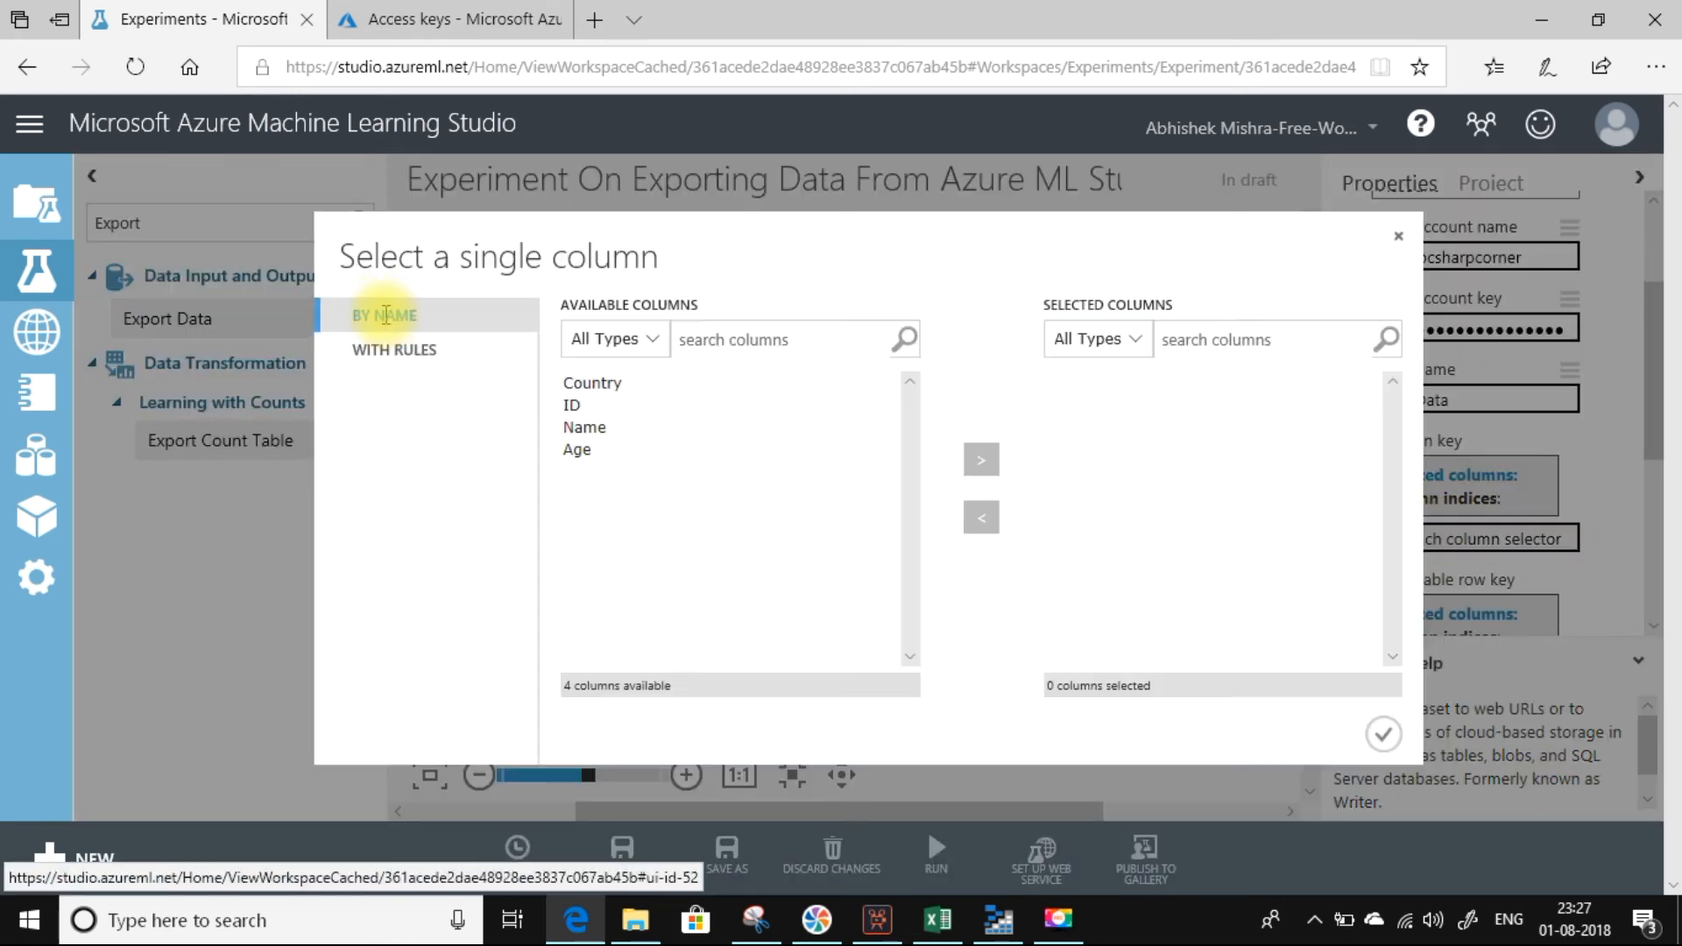
{"action": "left_click", "coordinate": [586, 382]}
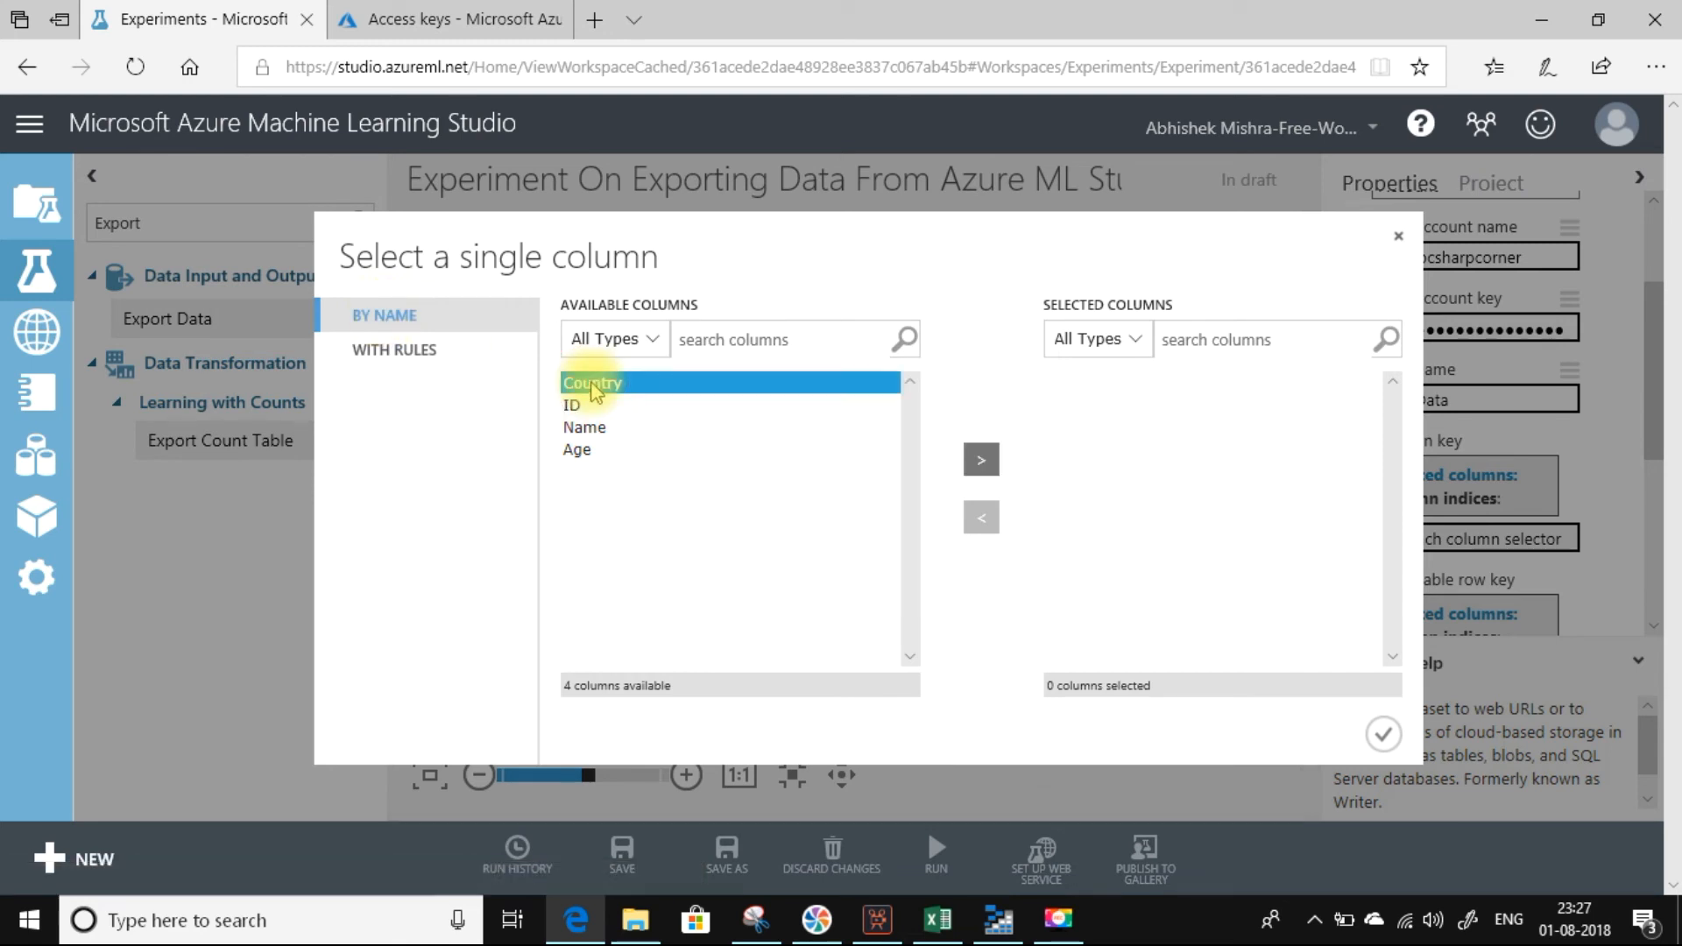
{"action": "left_click", "coordinate": [971, 467]}
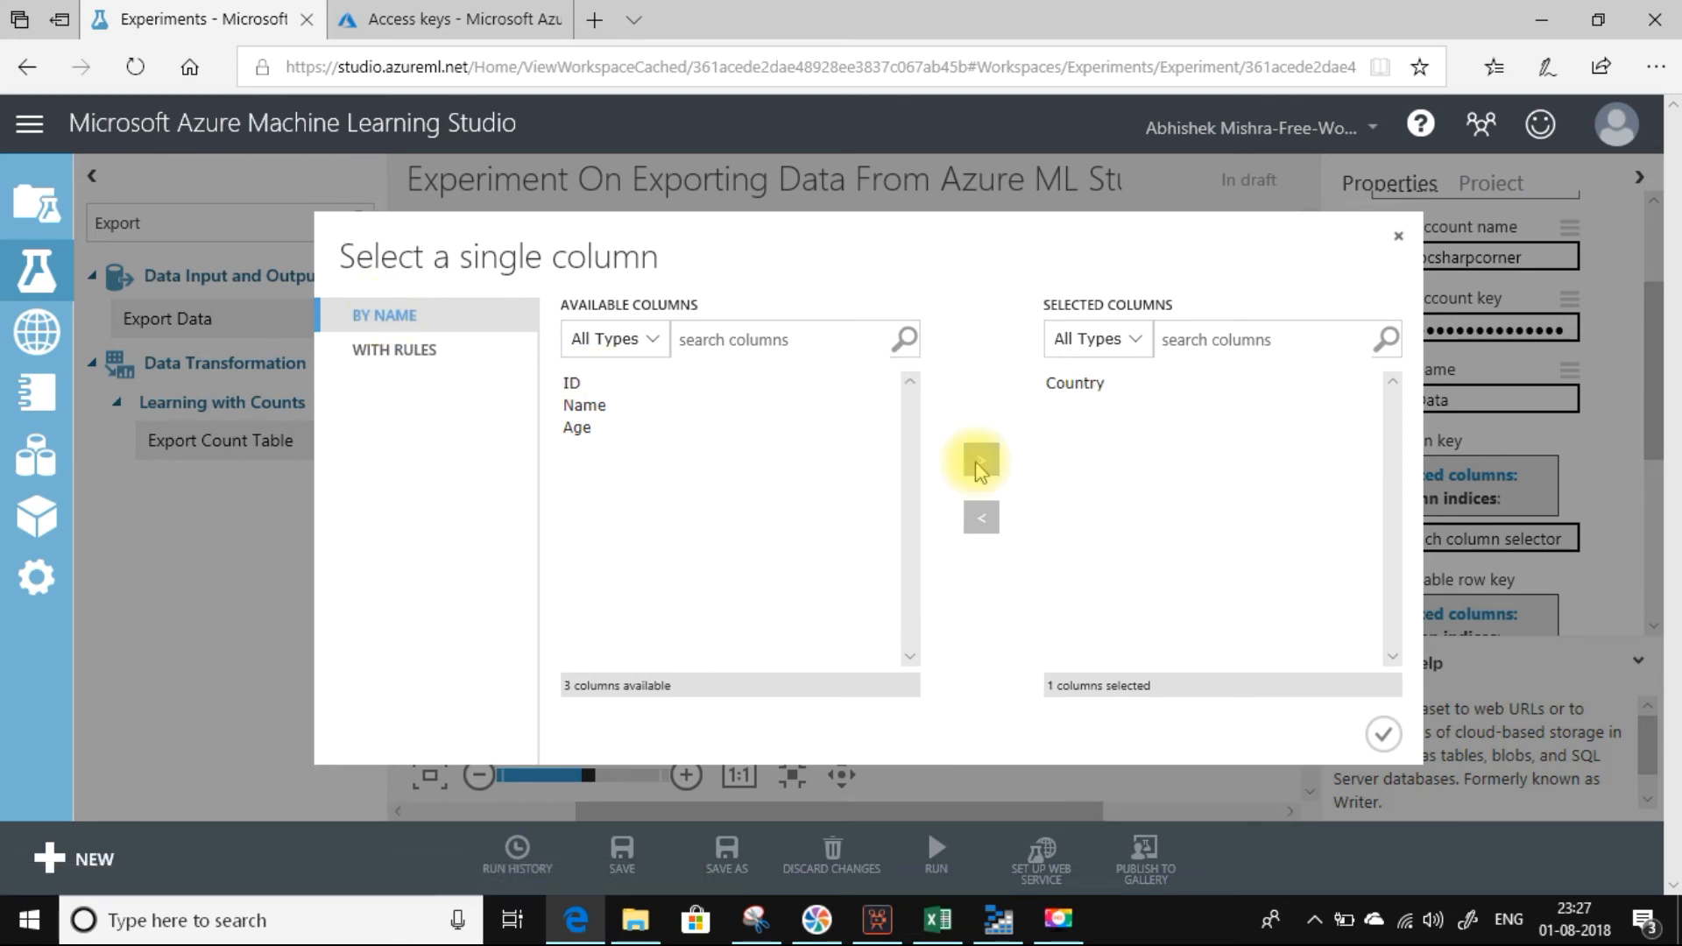
{"action": "left_click", "coordinate": [1382, 736]}
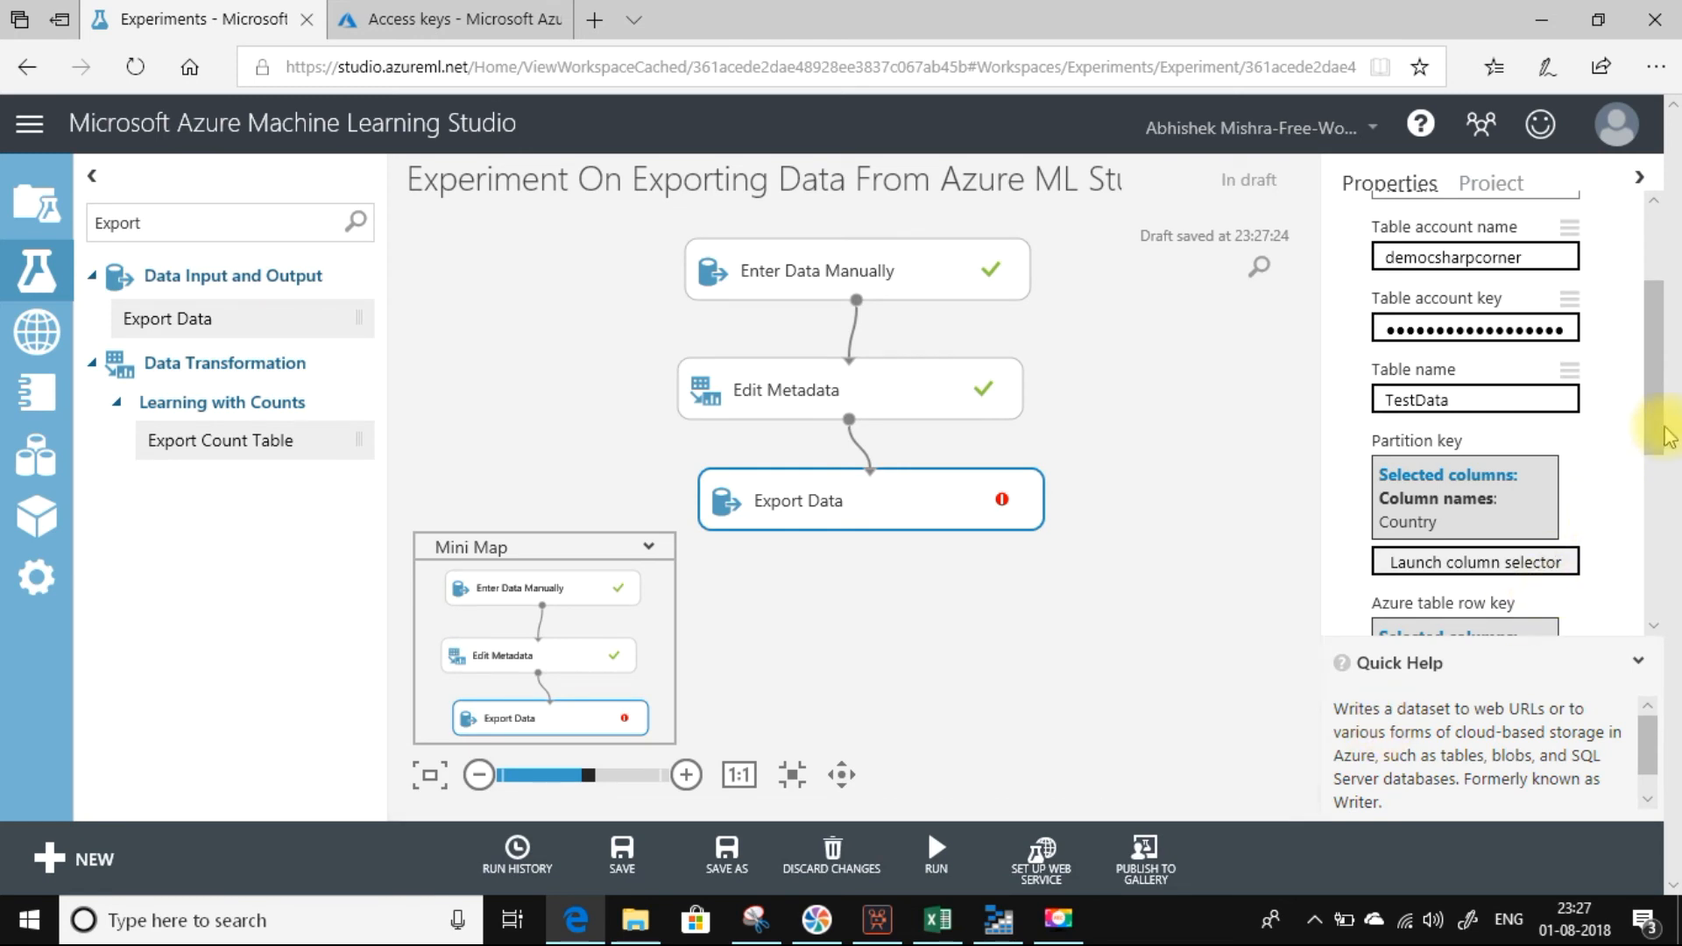
Choose the ID column by name as the Azure table row key of the Export Data module.
{"action": "left_click_drag", "start_coordinate": [1662, 435], "coordinate": [1660, 495]}
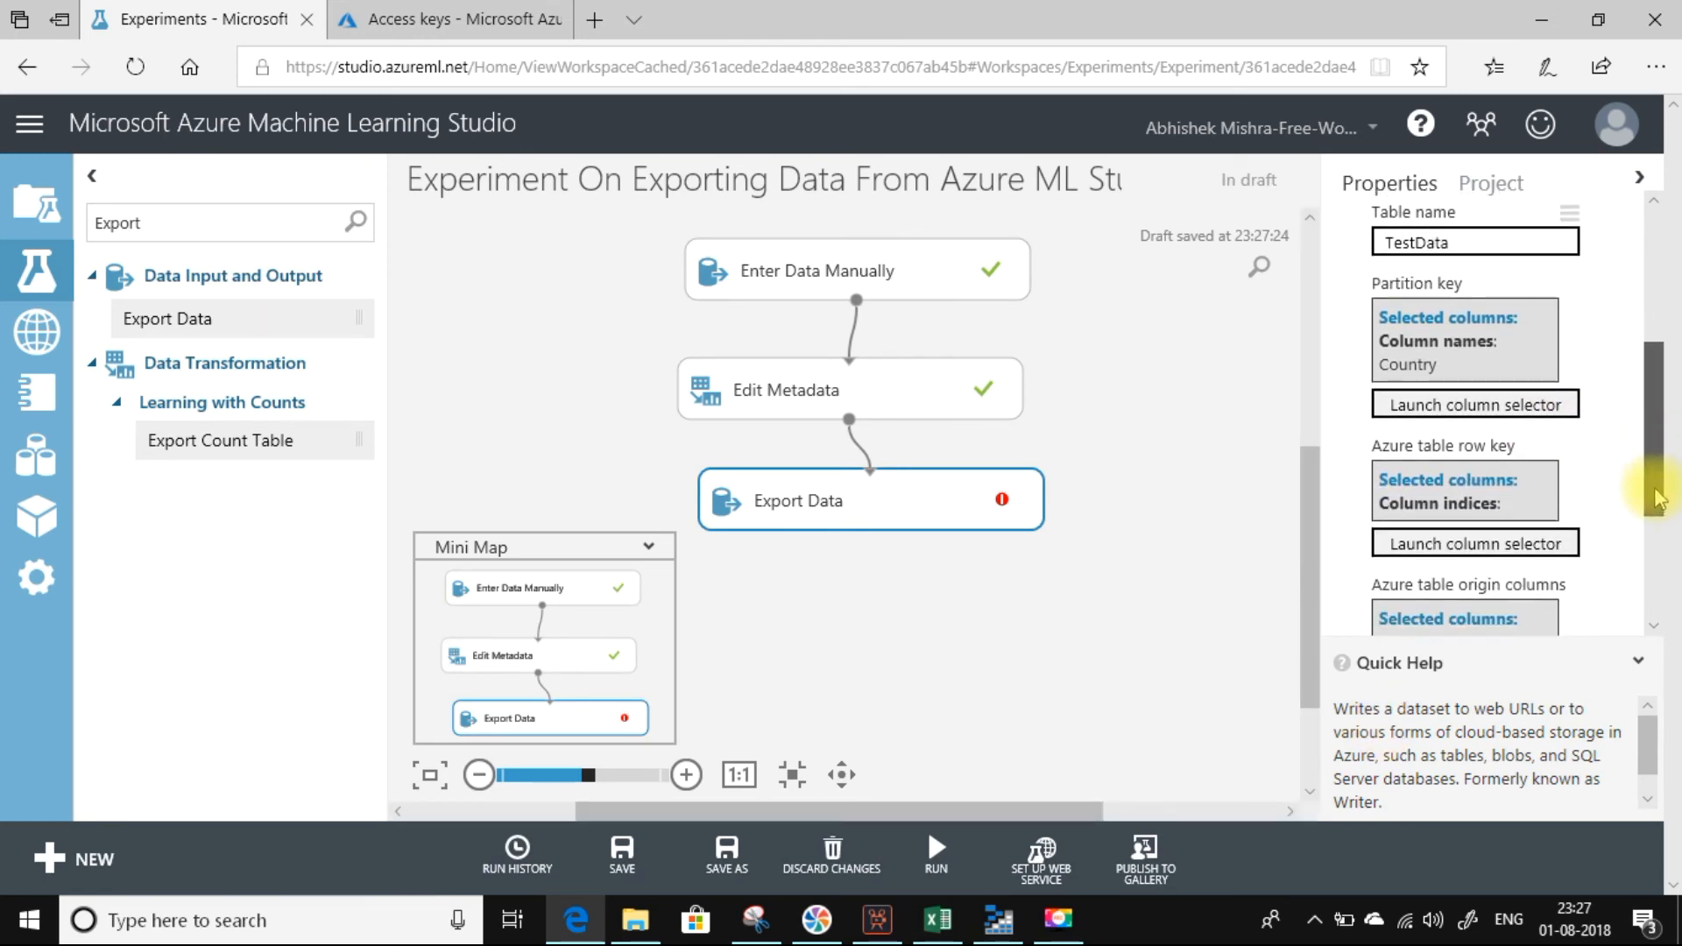
{"action": "left_click", "coordinate": [1449, 543]}
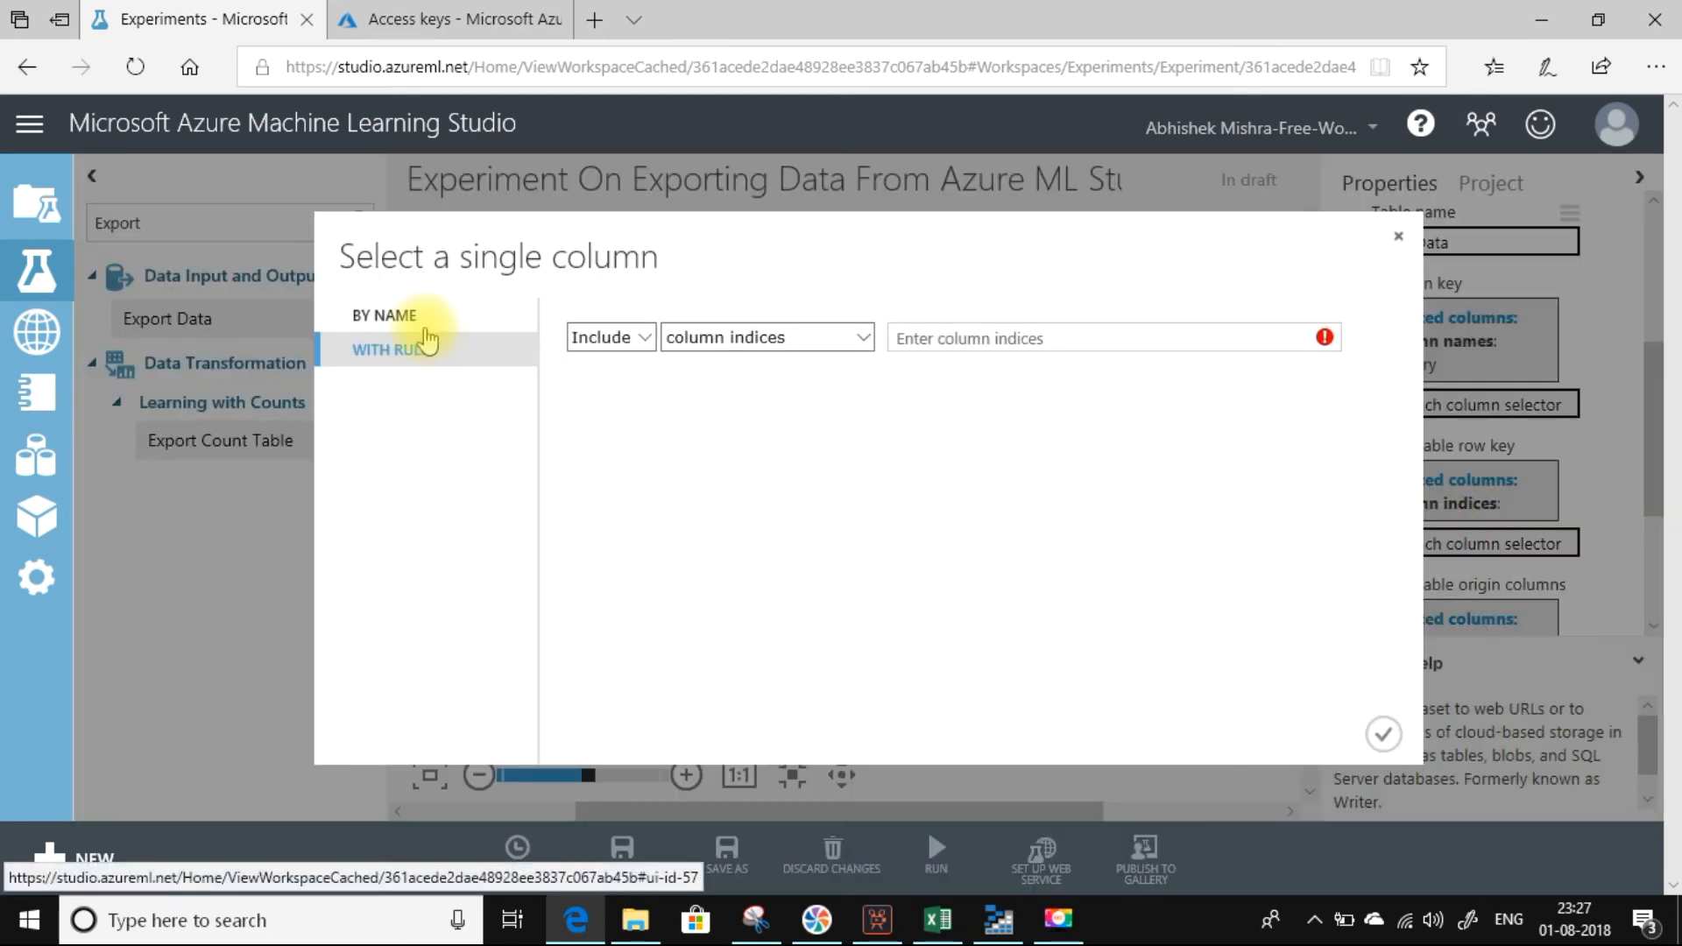
{"action": "left_click", "coordinate": [390, 317]}
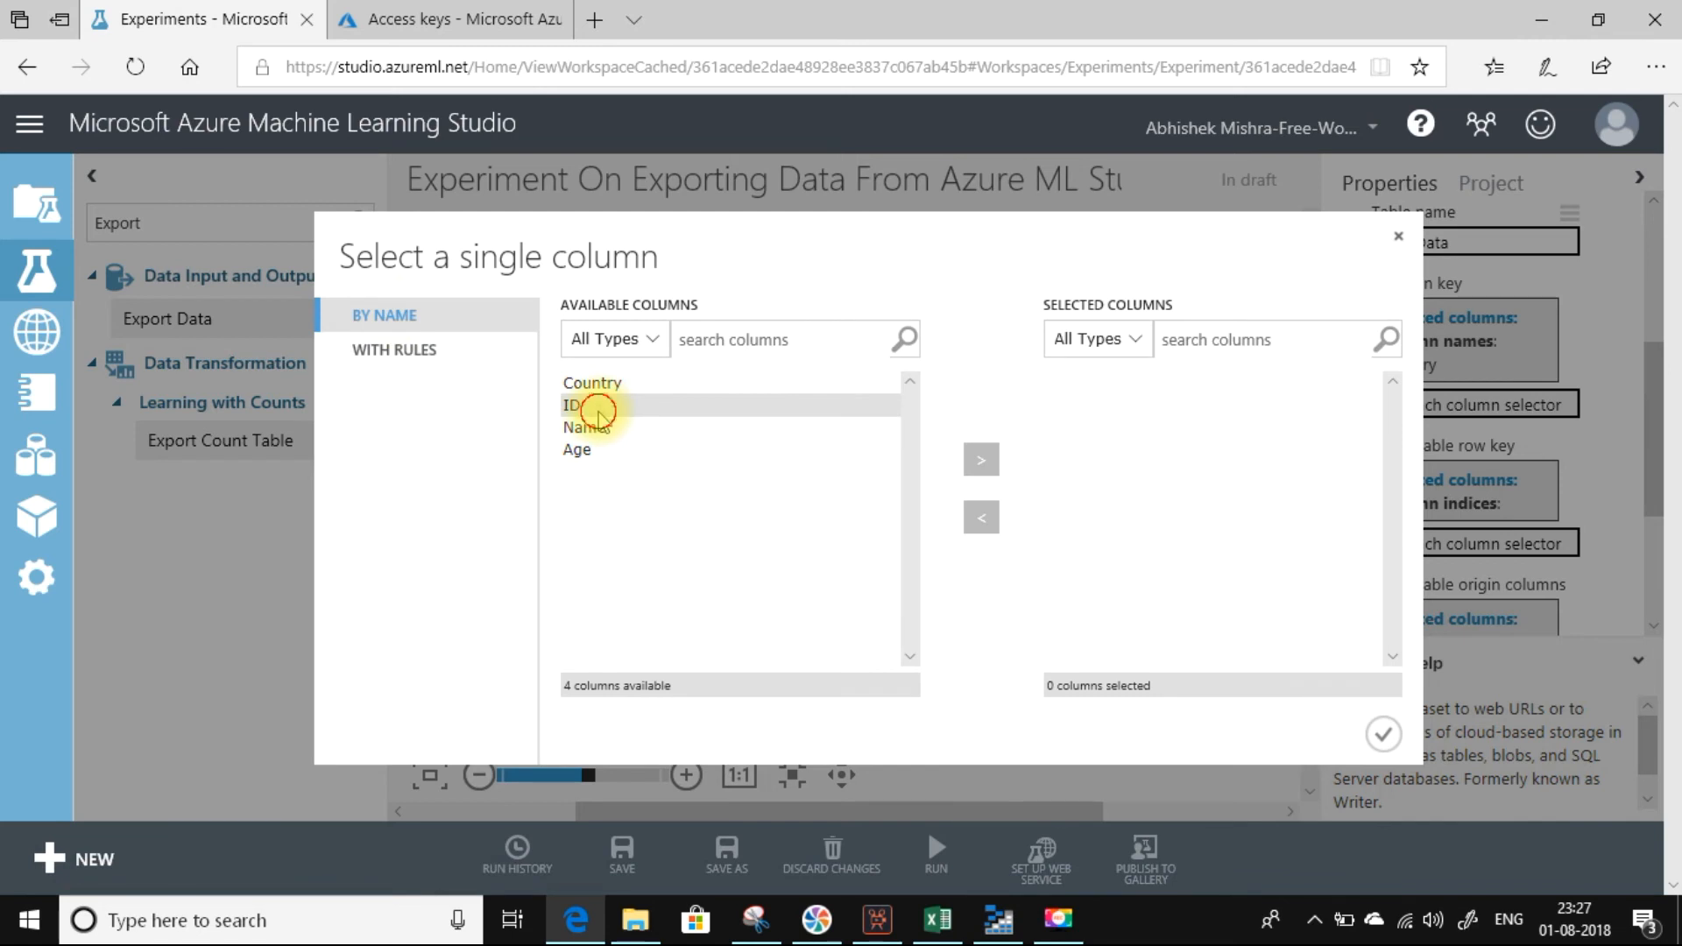
{"action": "left_click", "coordinate": [599, 410]}
{"action": "left_click", "coordinate": [981, 459]}
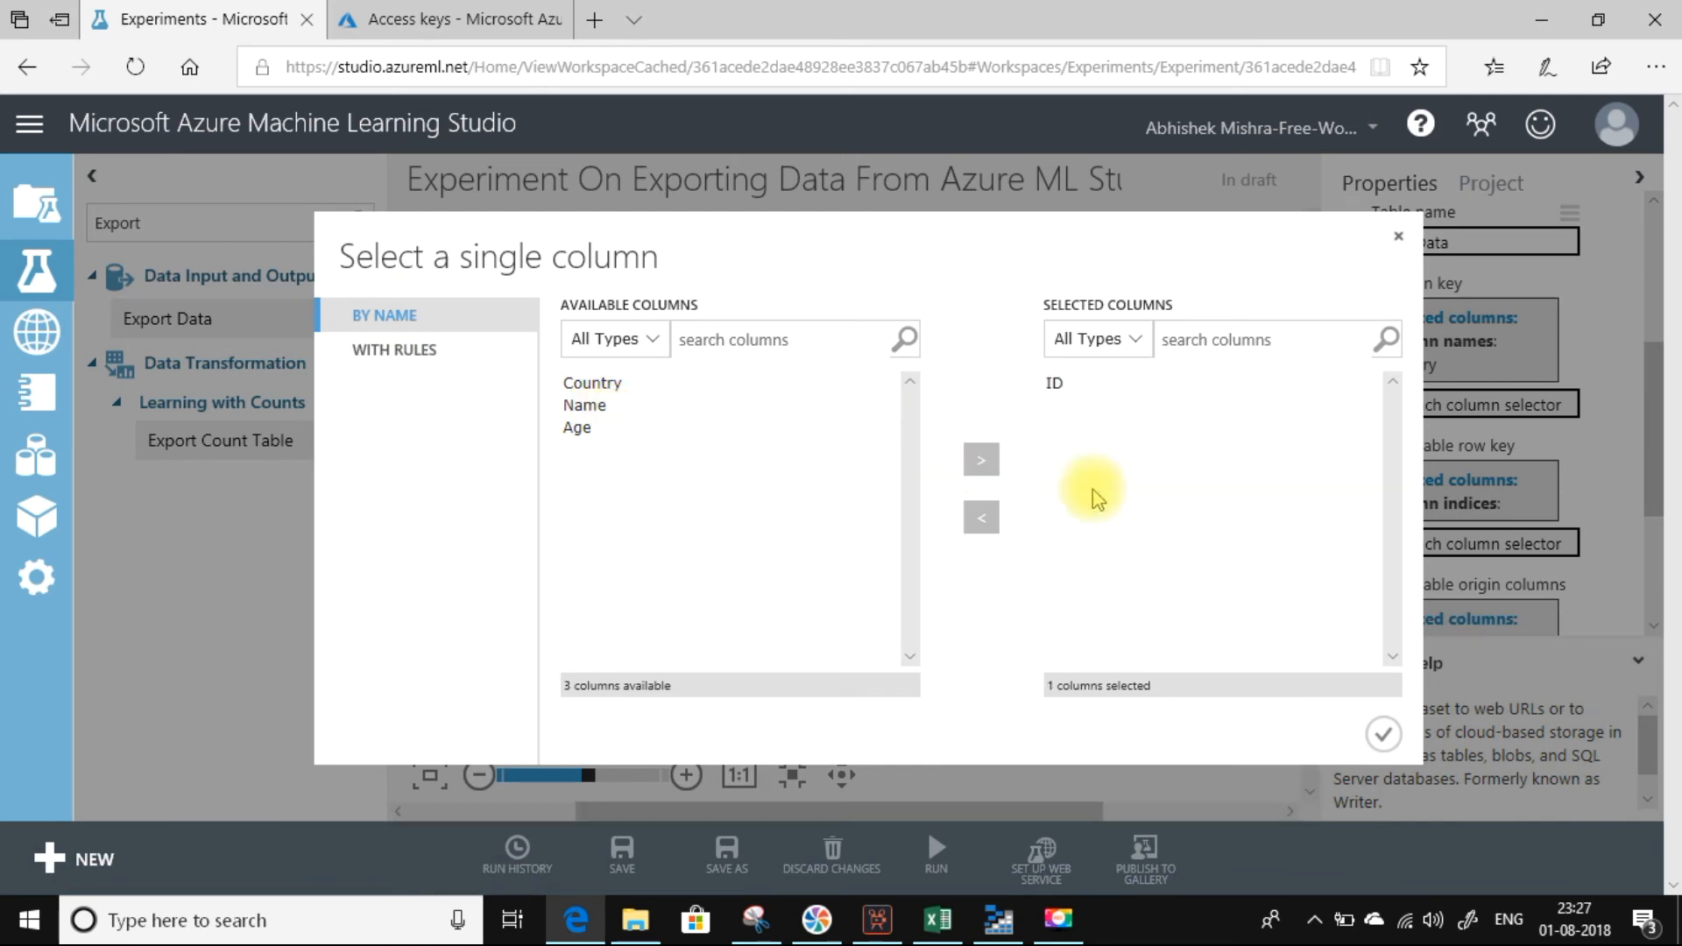
{"action": "left_click", "coordinate": [1384, 737]}
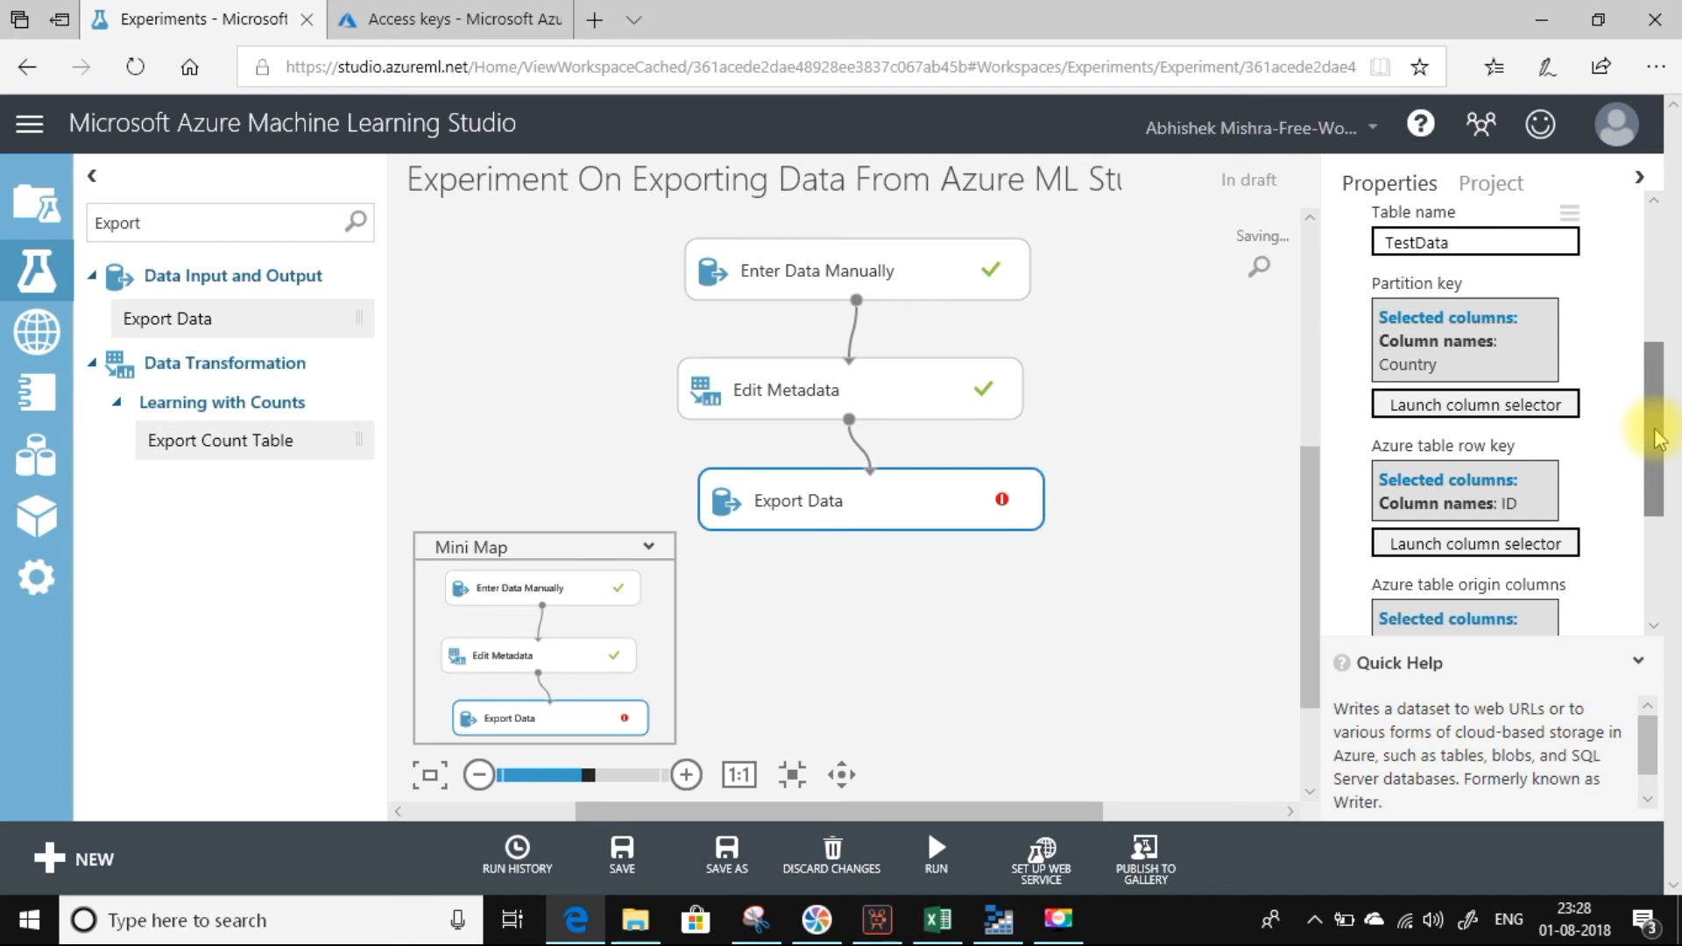
Set the Azure table origin columns by name to Country, ID, Name and Age.
{"action": "left_click_drag", "start_coordinate": [1658, 440], "coordinate": [1658, 477]}
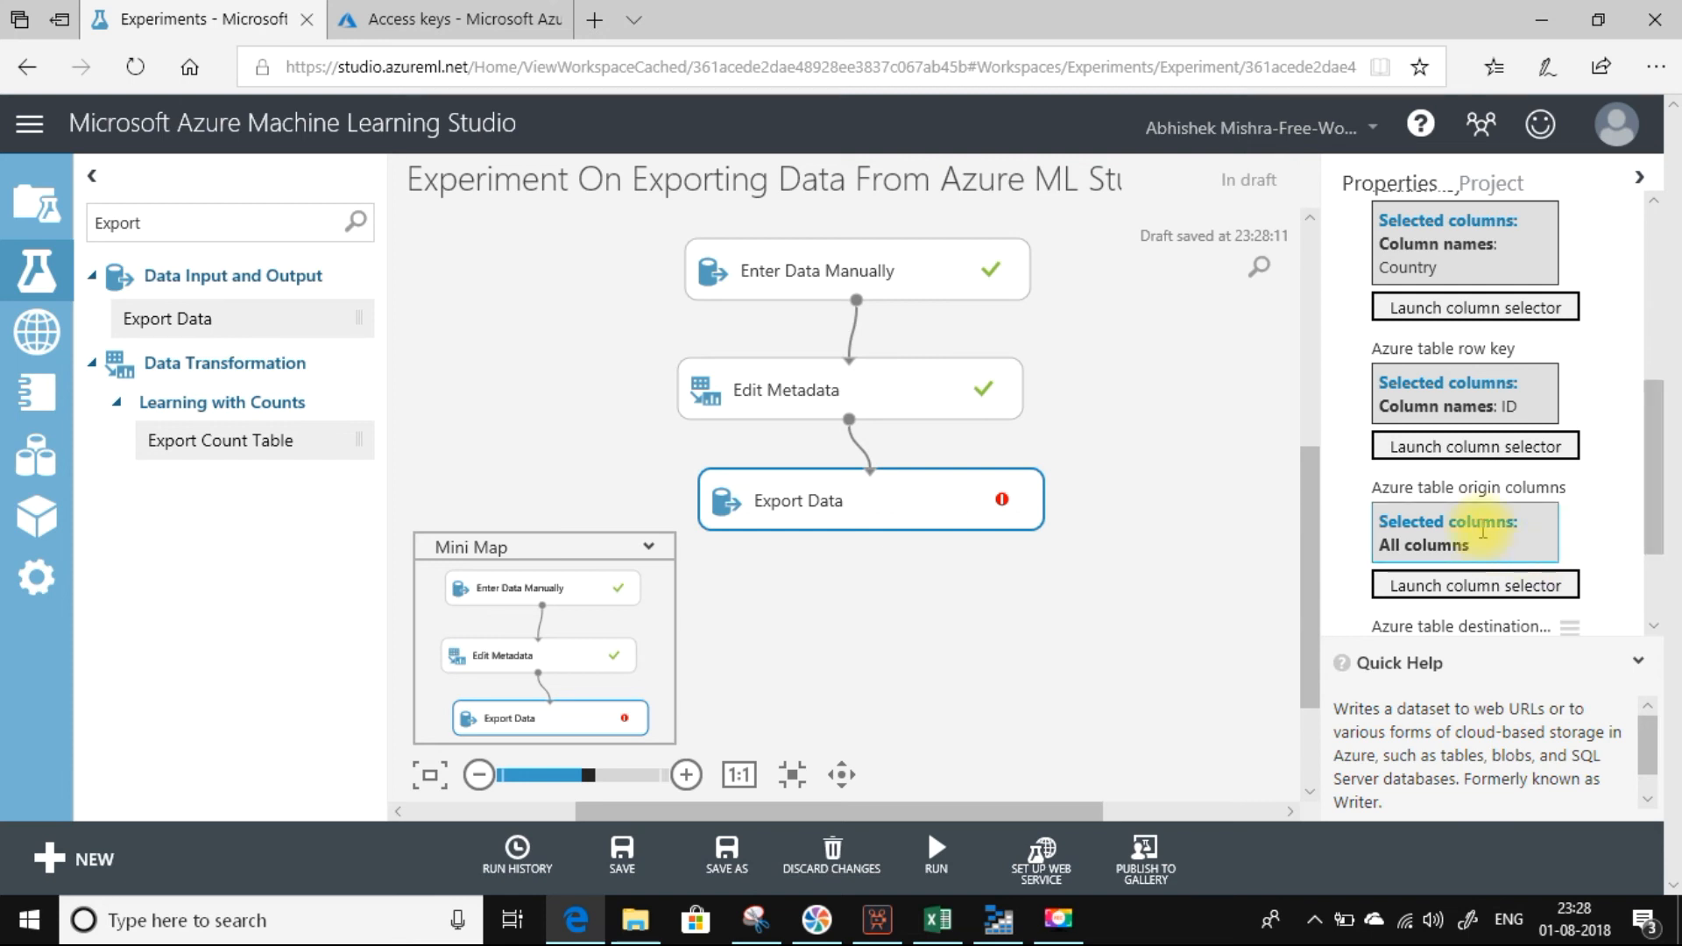
{"action": "left_click", "coordinate": [1462, 589]}
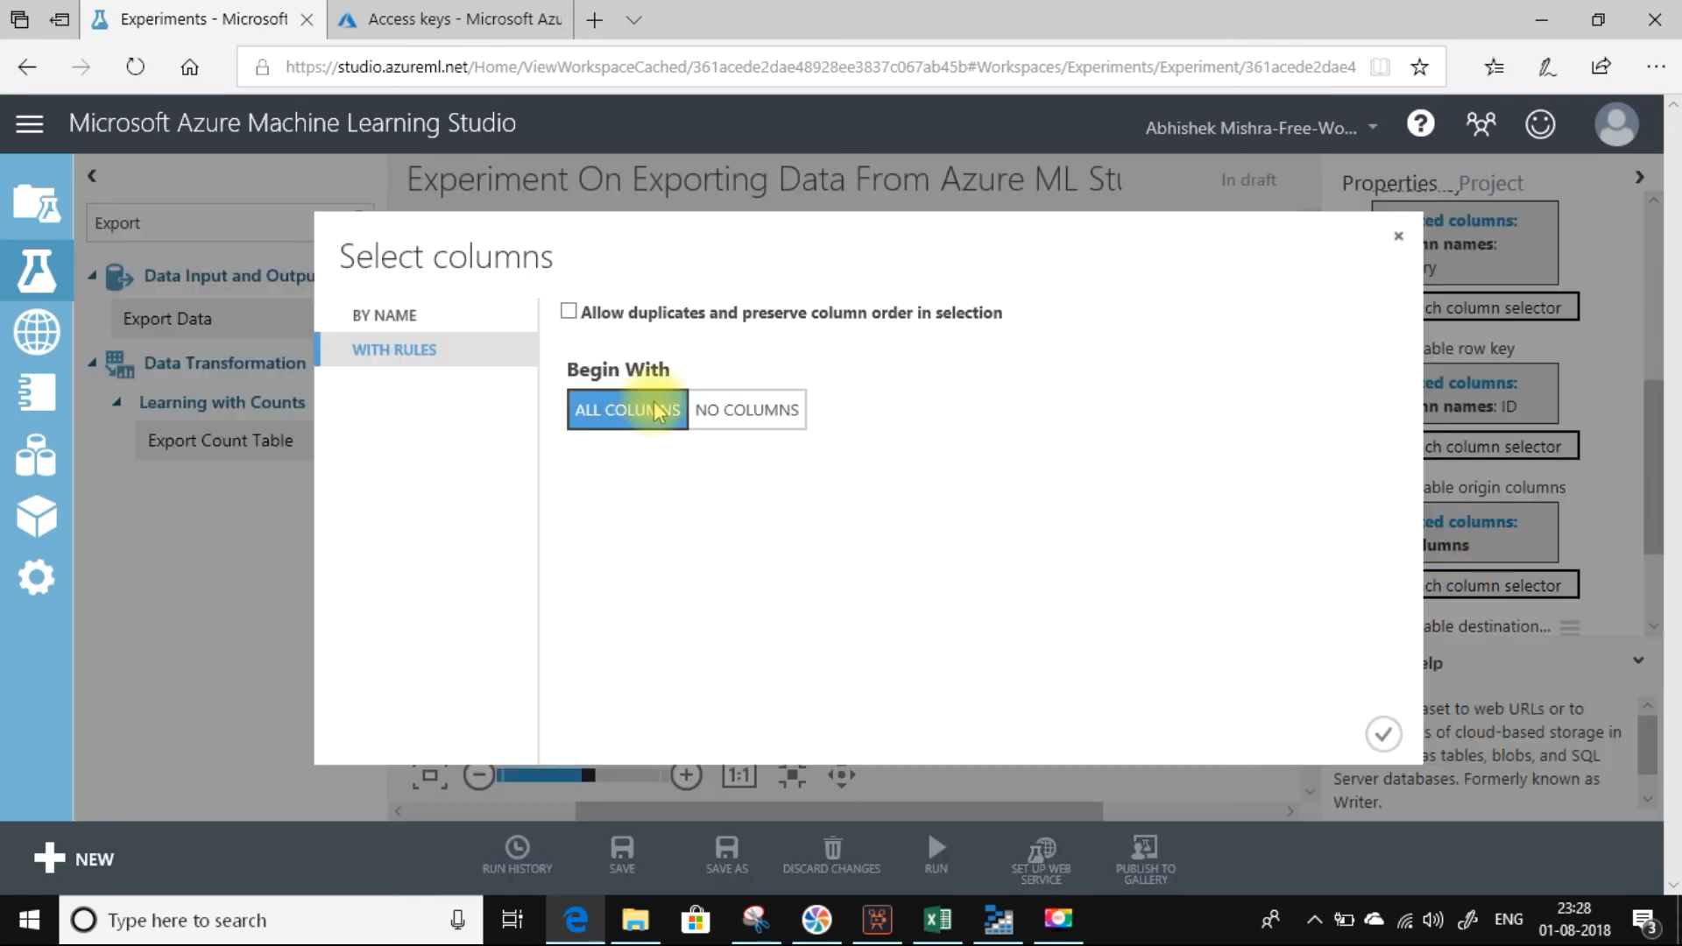
{"action": "left_click", "coordinate": [392, 316]}
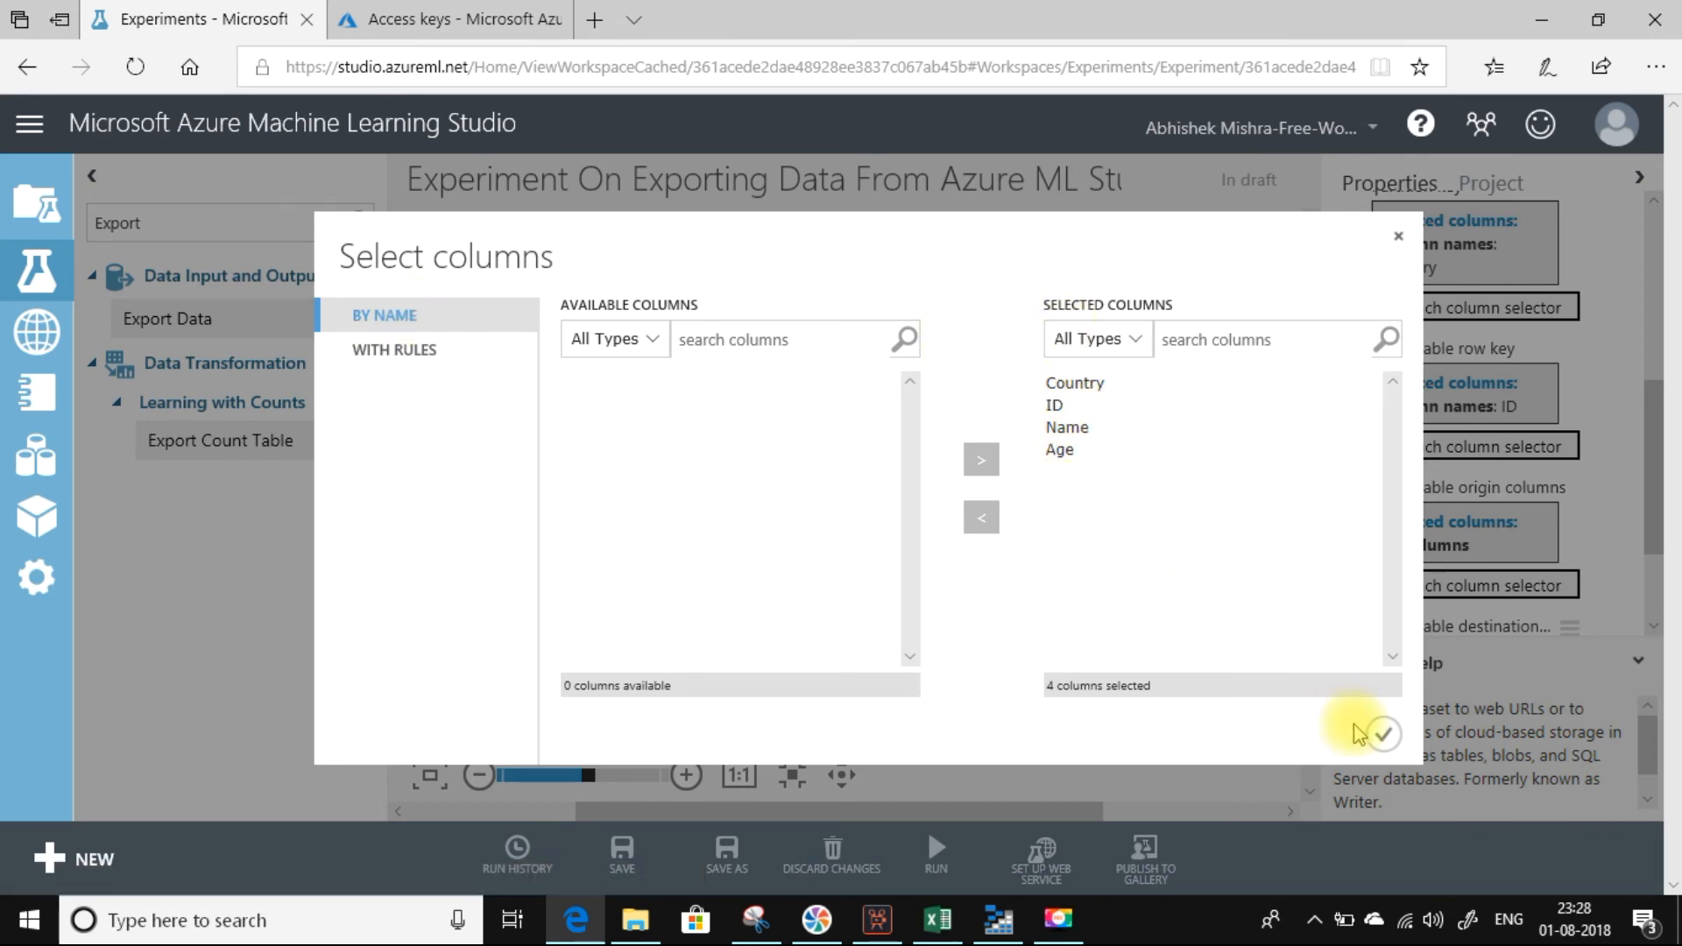
{"action": "left_click", "coordinate": [1384, 736]}
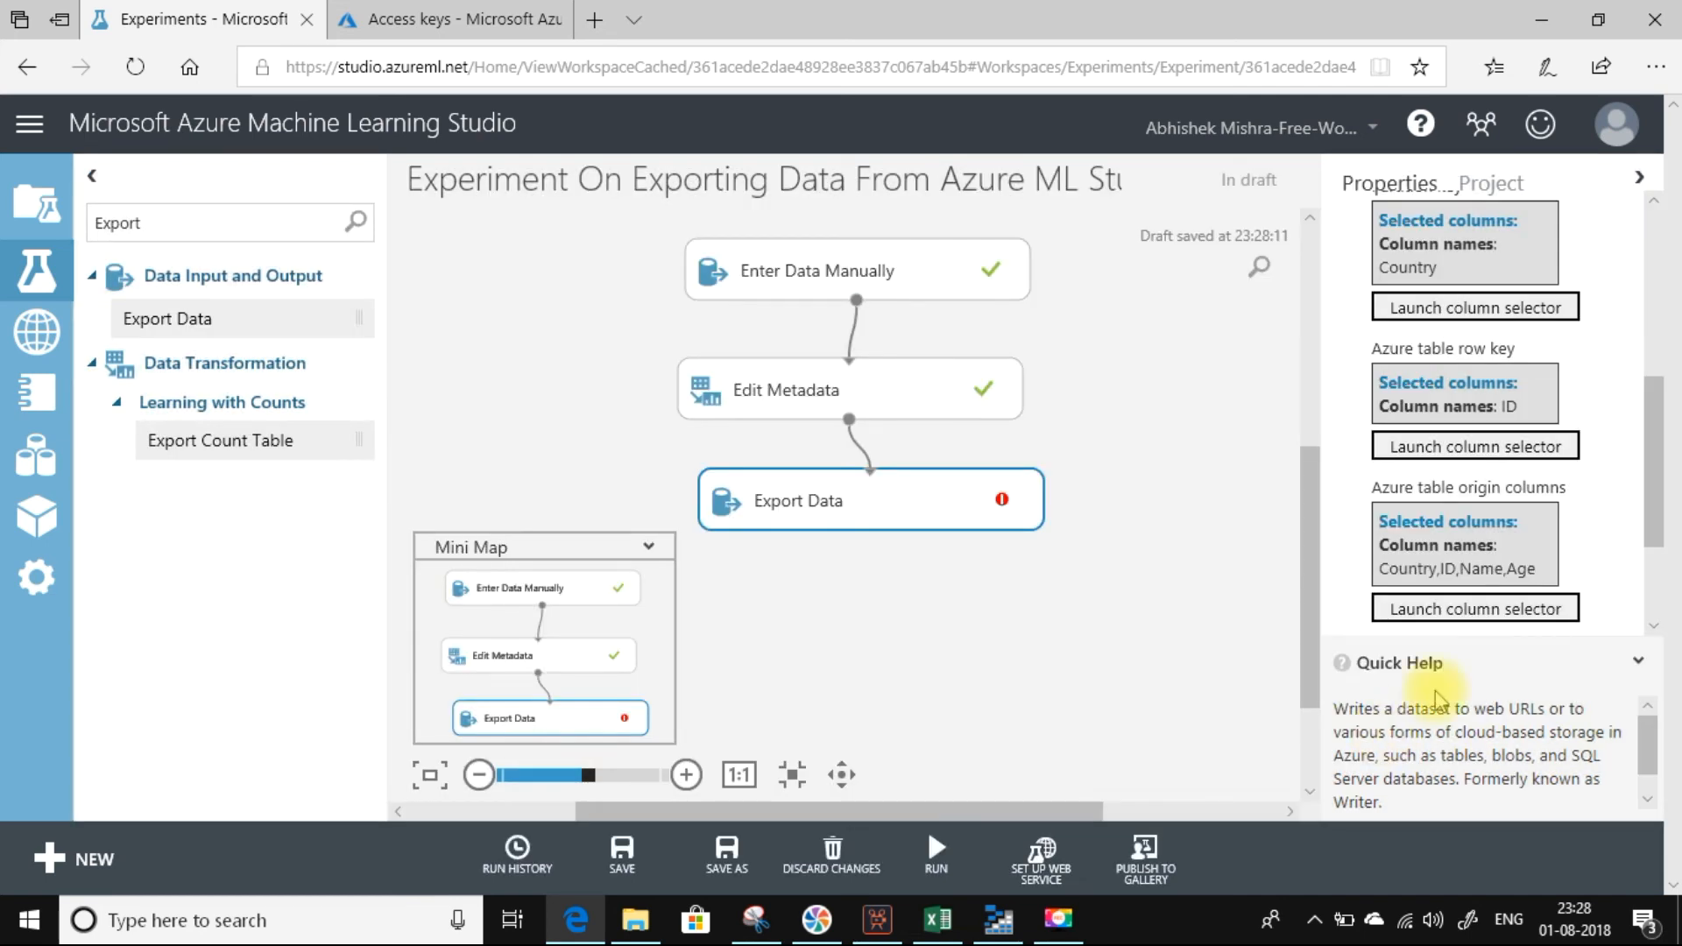
Copy the origin column names Country,ID,Name,Age into the Azure table destination columns setting.
{"action": "left_click_drag", "start_coordinate": [1655, 473], "coordinate": [1655, 526]}
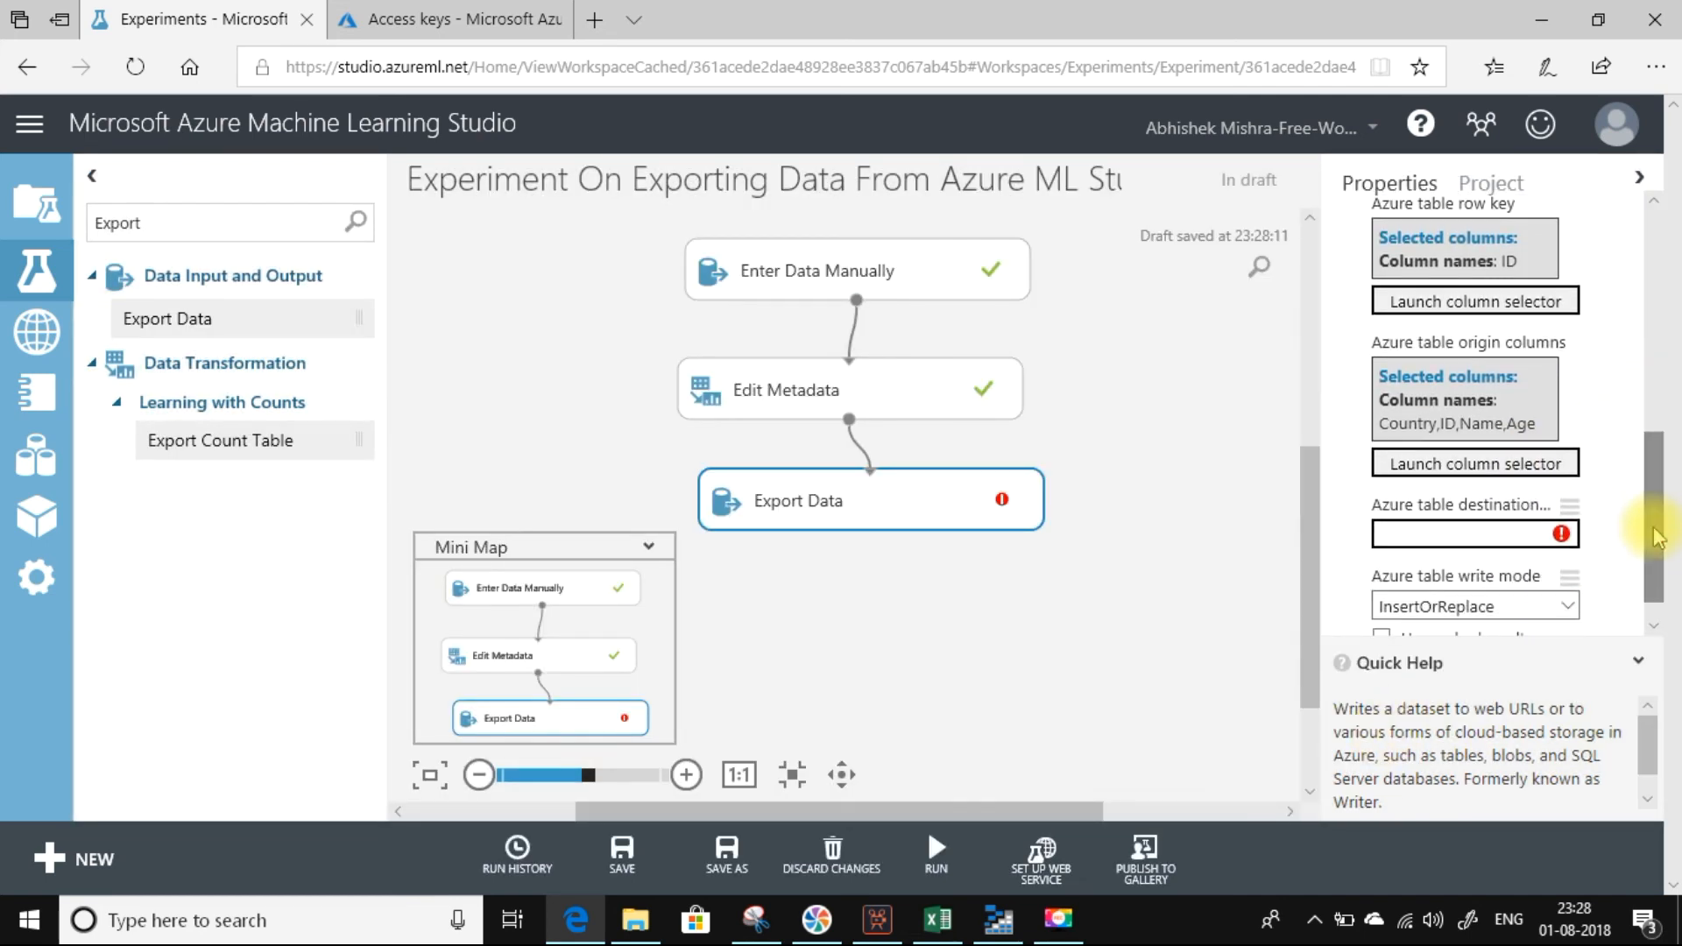
{"action": "left_click_drag", "start_coordinate": [1380, 424], "coordinate": [1529, 418]}
{"action": "left_click", "coordinate": [1574, 413]}
{"action": "triple_click", "coordinate": [1548, 425]}
{"action": "key", "text": "ctrl+c"}
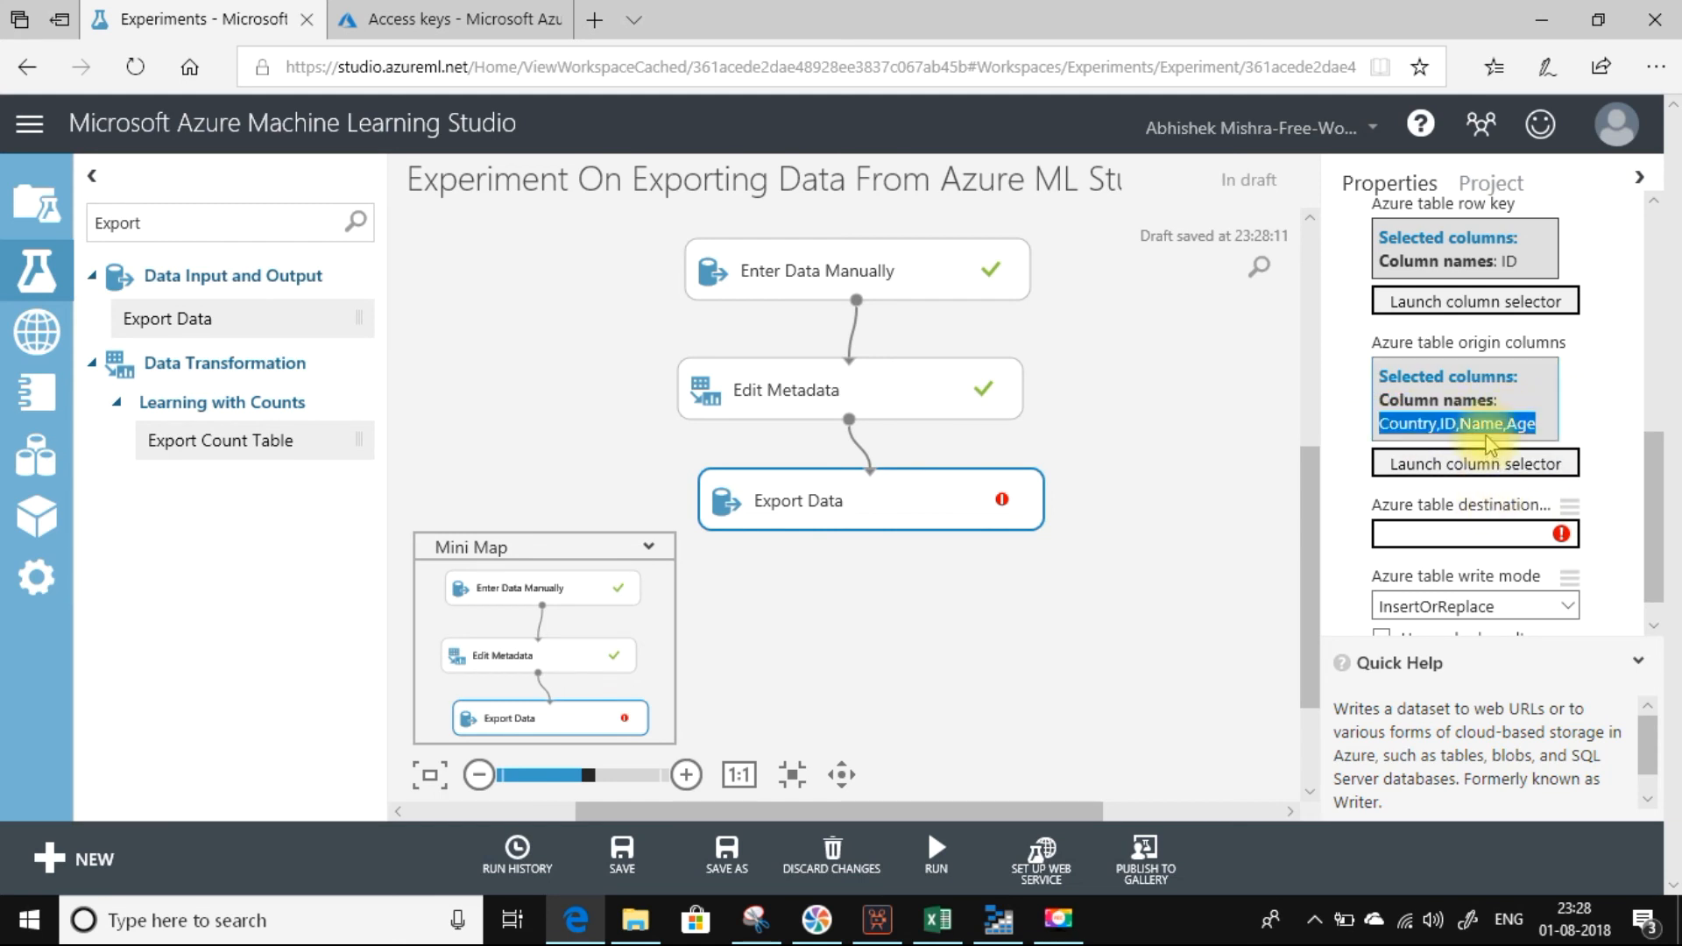
{"action": "left_click", "coordinate": [1442, 532]}
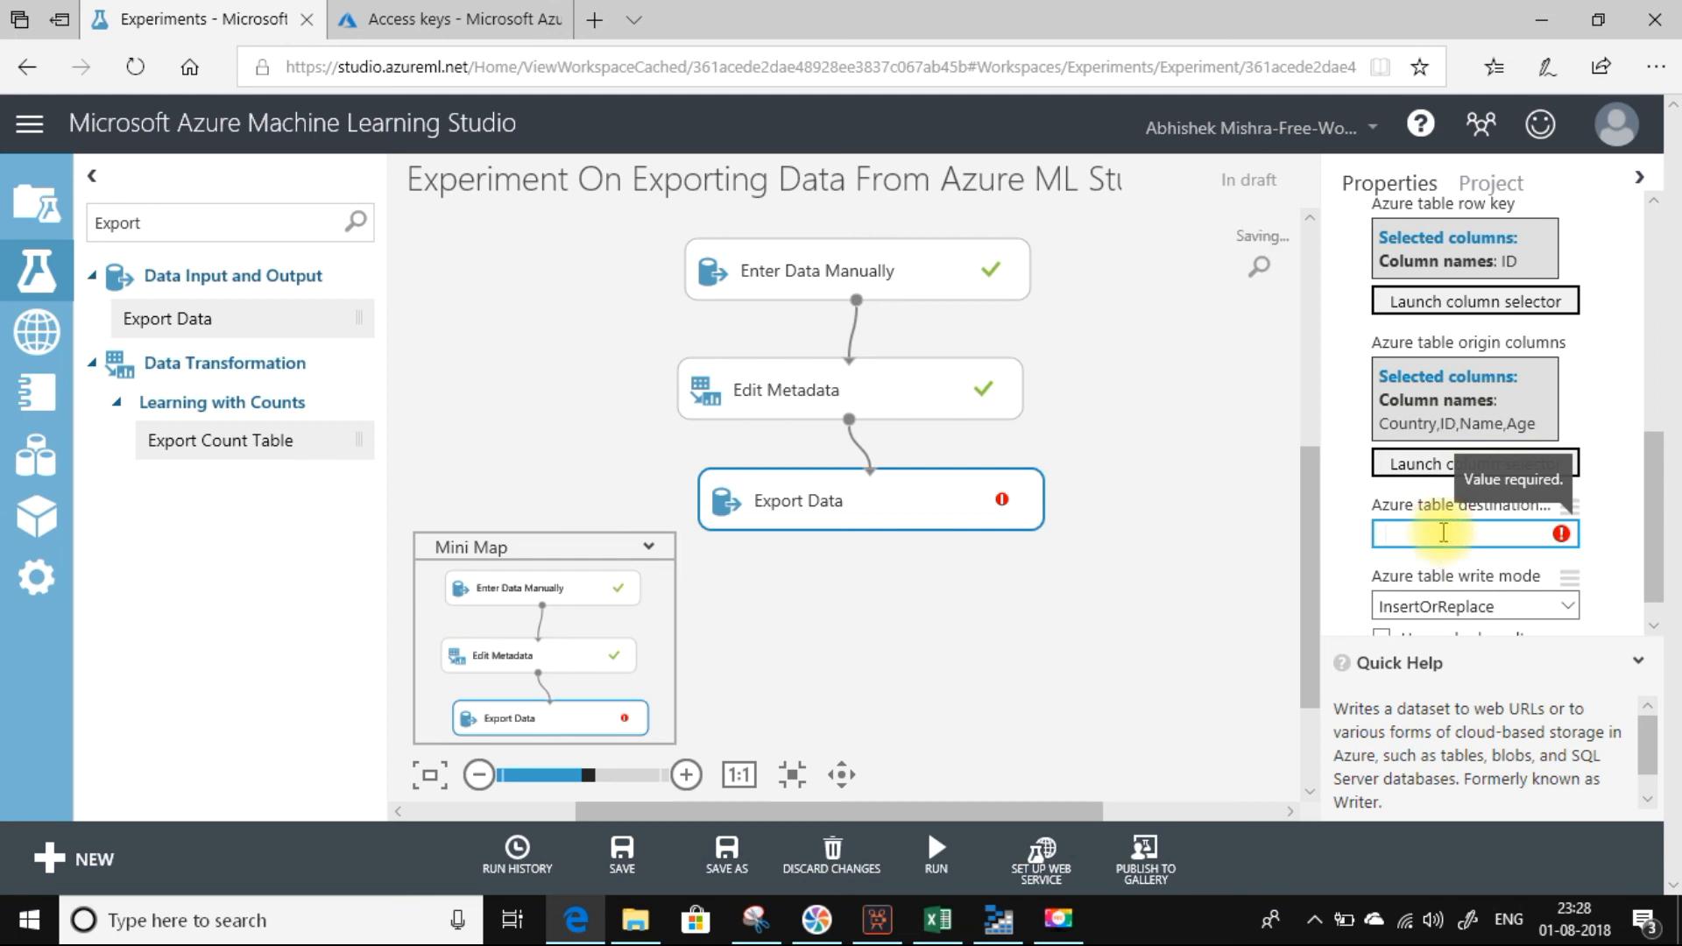
{"action": "key", "text": "ctrl+v"}
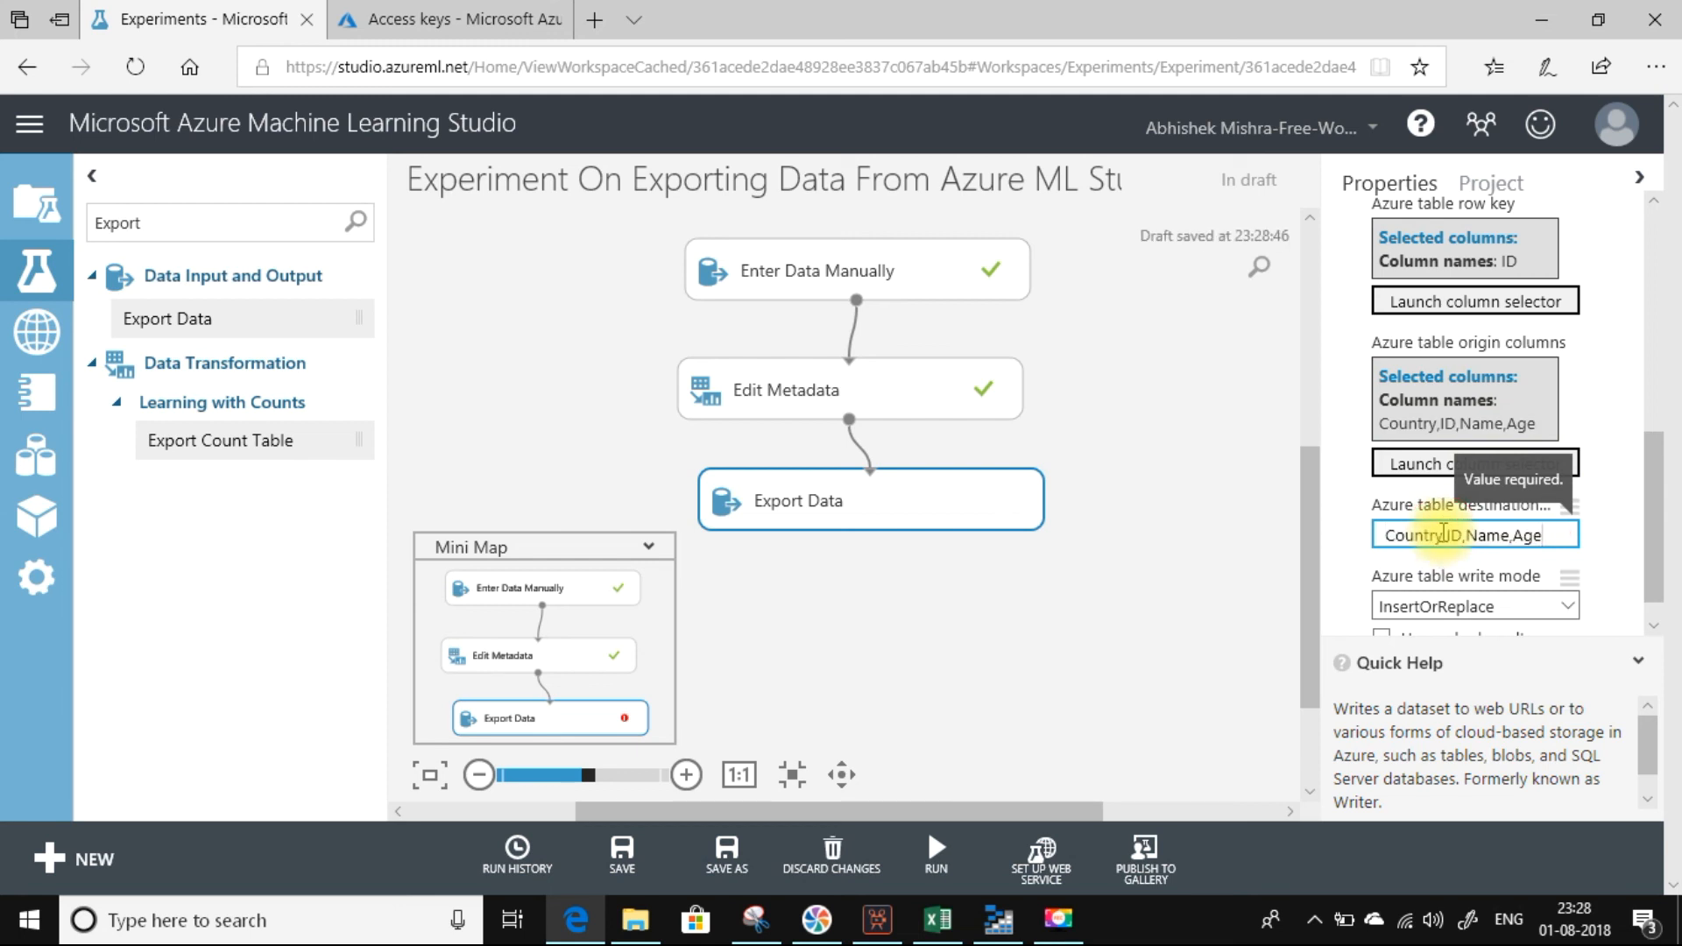
Check the remaining Export Data settings and run the whole experiment.
{"action": "left_click_drag", "start_coordinate": [1655, 536], "coordinate": [1650, 578]}
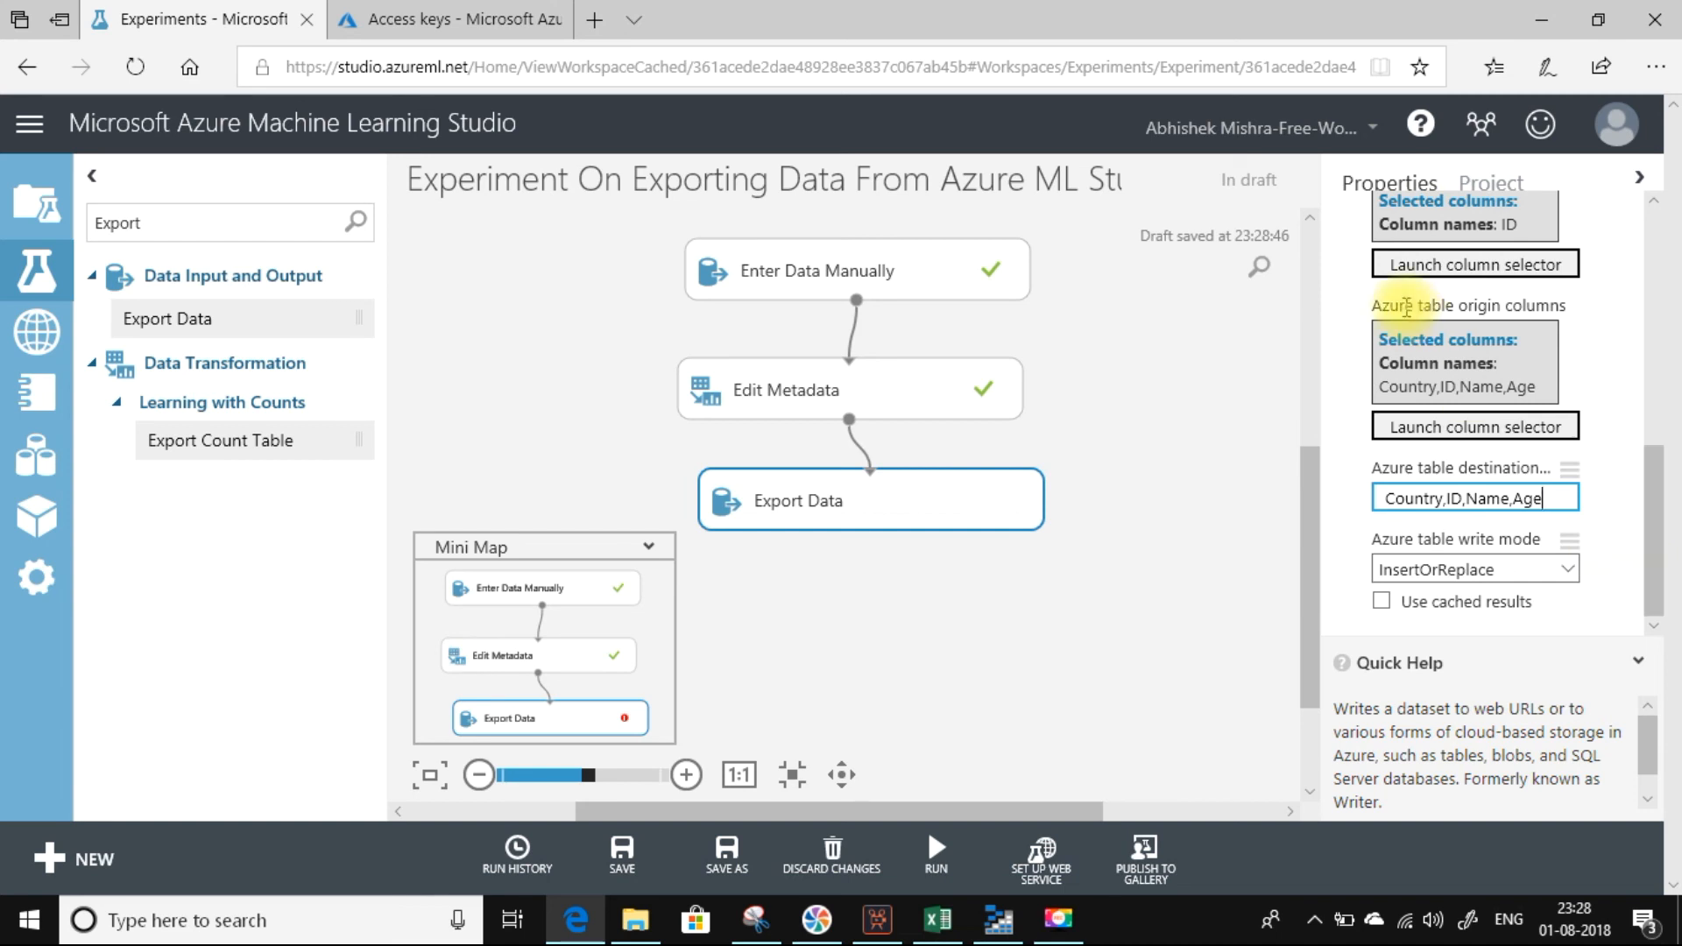
{"action": "mouse_move", "coordinate": [1652, 564]}
{"action": "left_mouse_down"}
{"action": "mouse_move", "coordinate": [1643, 289]}
{"action": "mouse_move", "coordinate": [1638, 588]}
{"action": "left_mouse_up"}
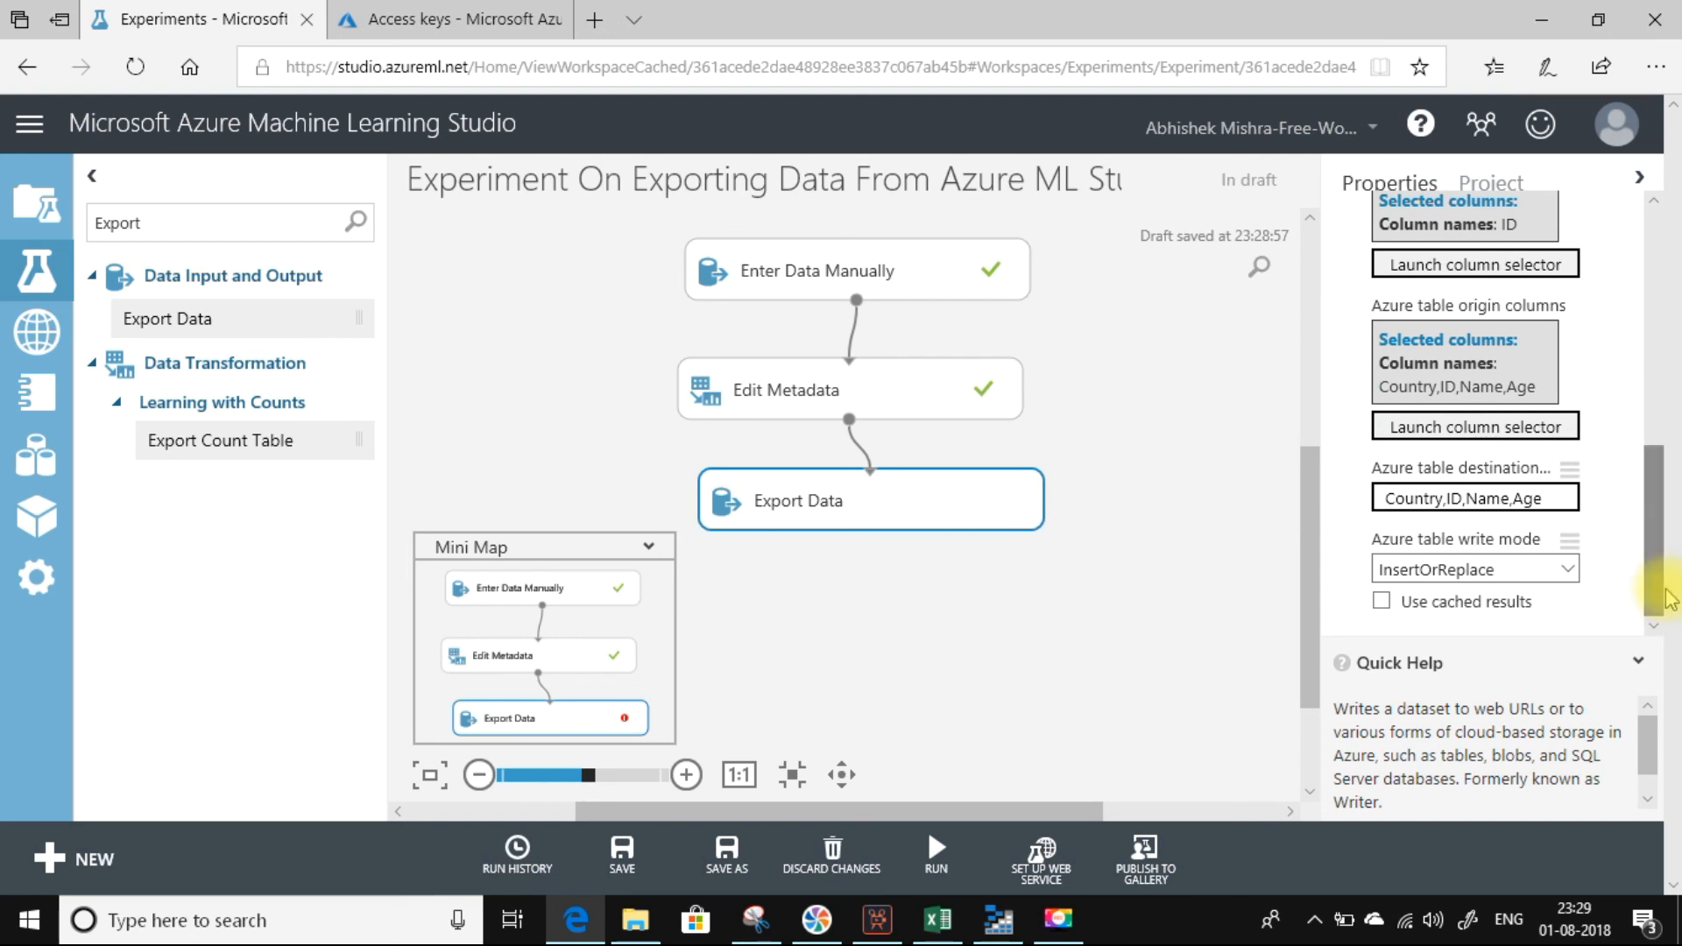
{"action": "left_click", "coordinate": [1007, 700]}
{"action": "mouse_move", "coordinate": [935, 847]}
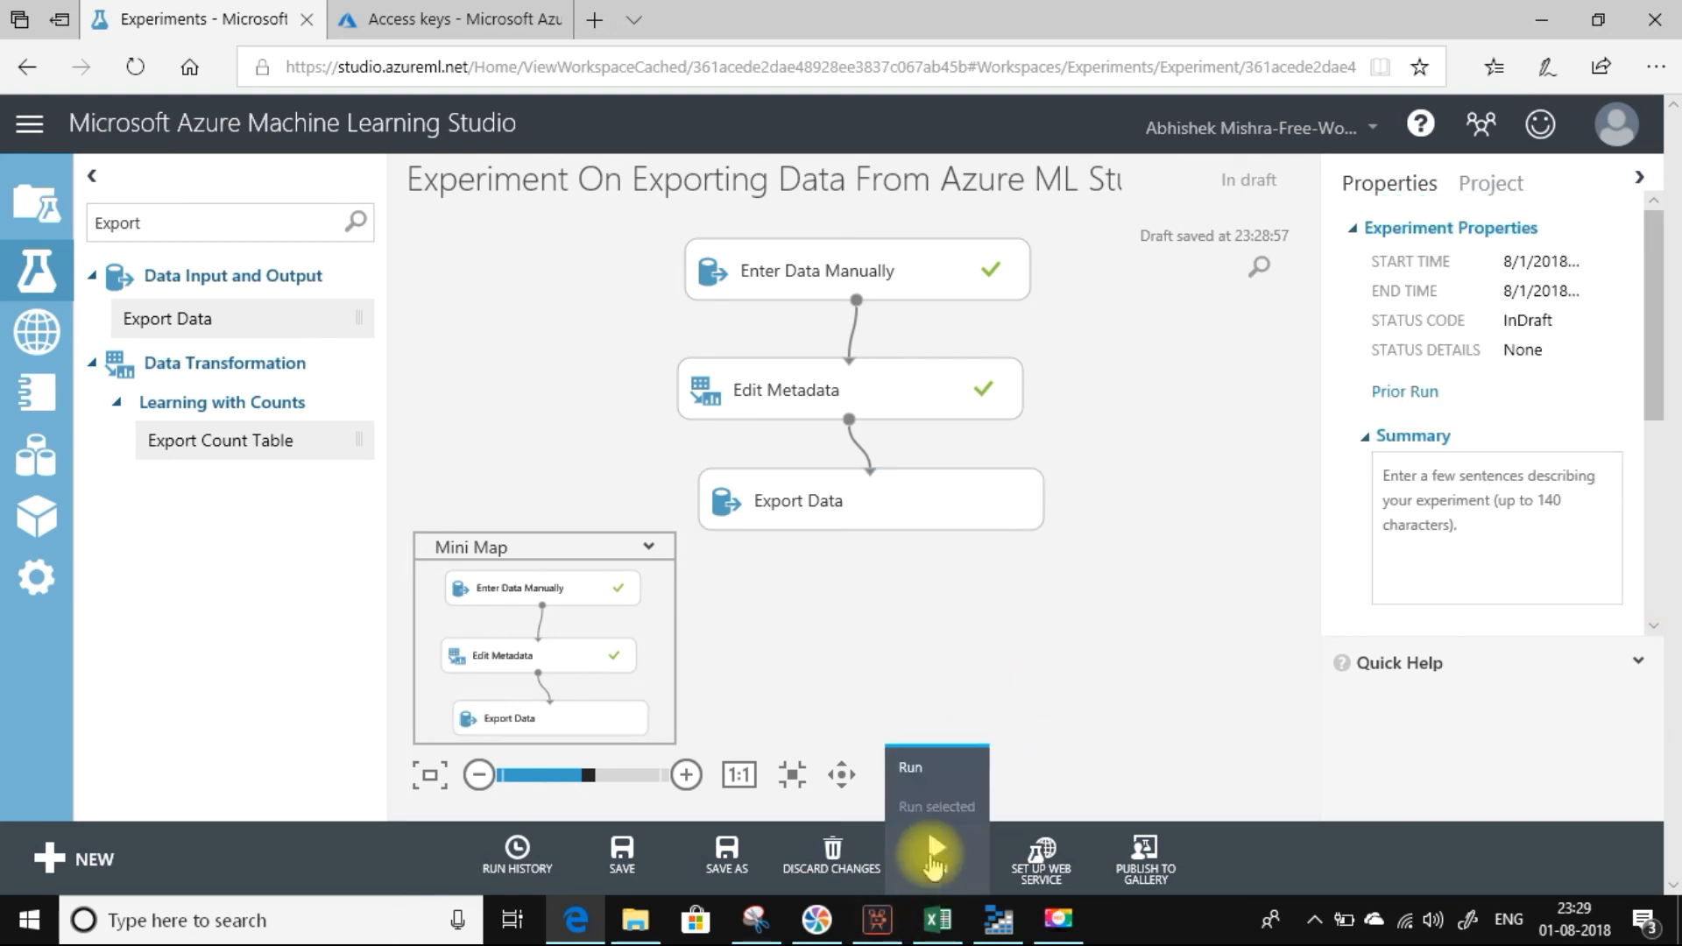
{"action": "left_click", "coordinate": [911, 768]}
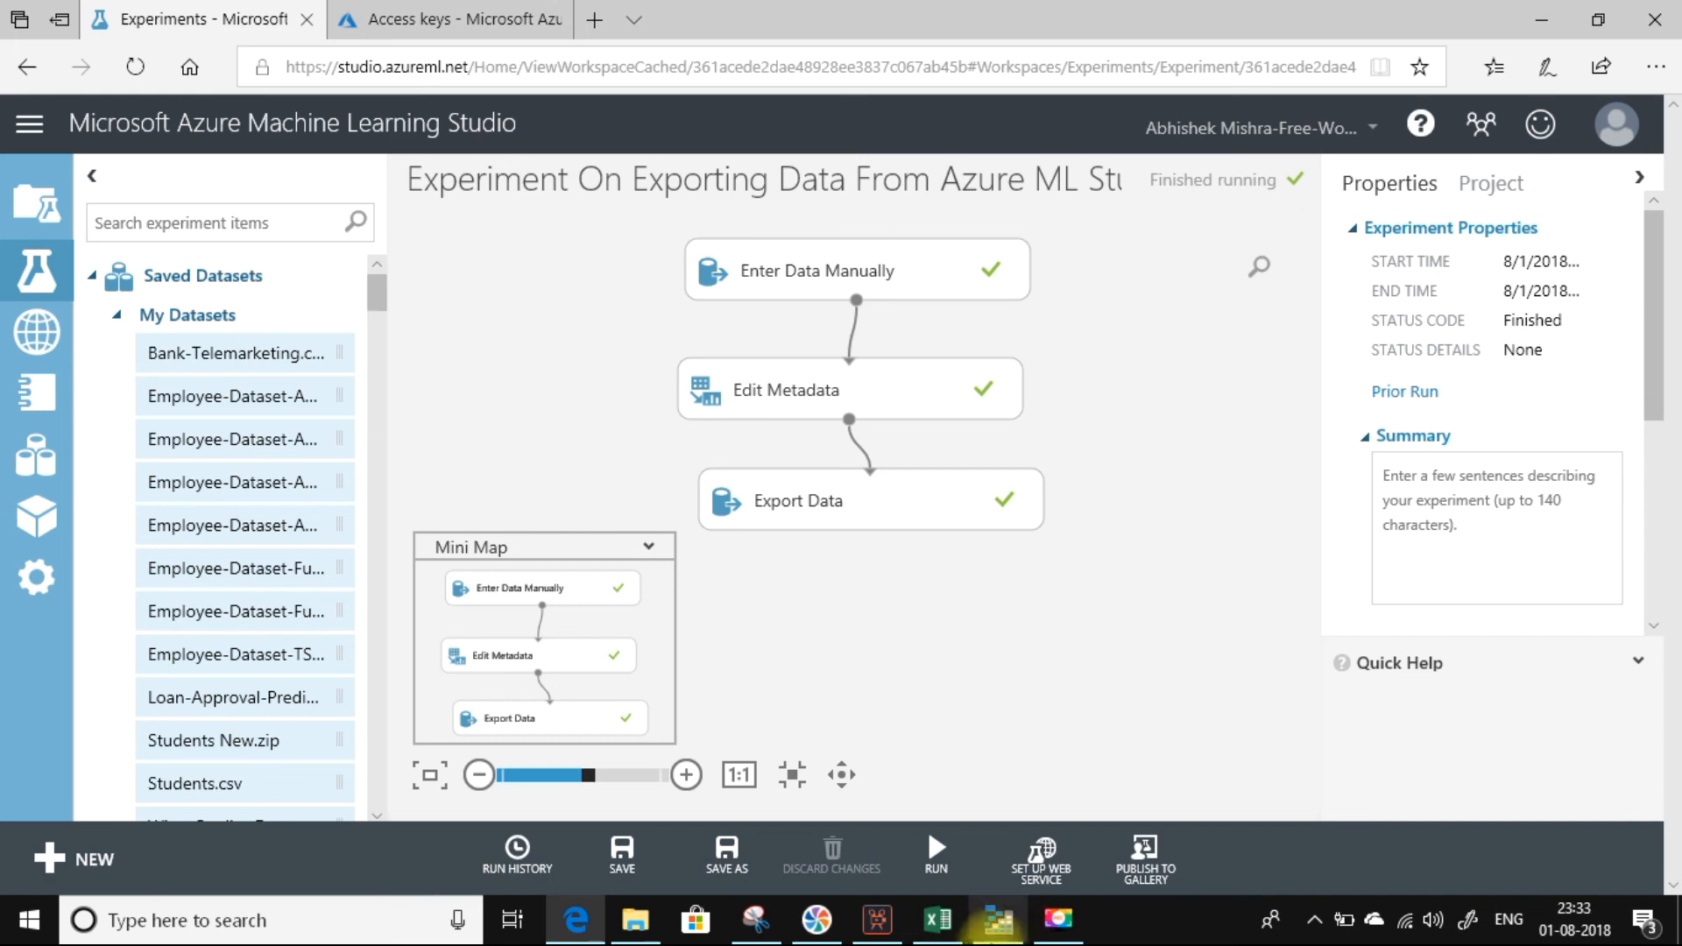
Switch to Azure Storage Explorer, refresh the TestData table and examine its exported rows and columns.
{"action": "left_click", "coordinate": [989, 925]}
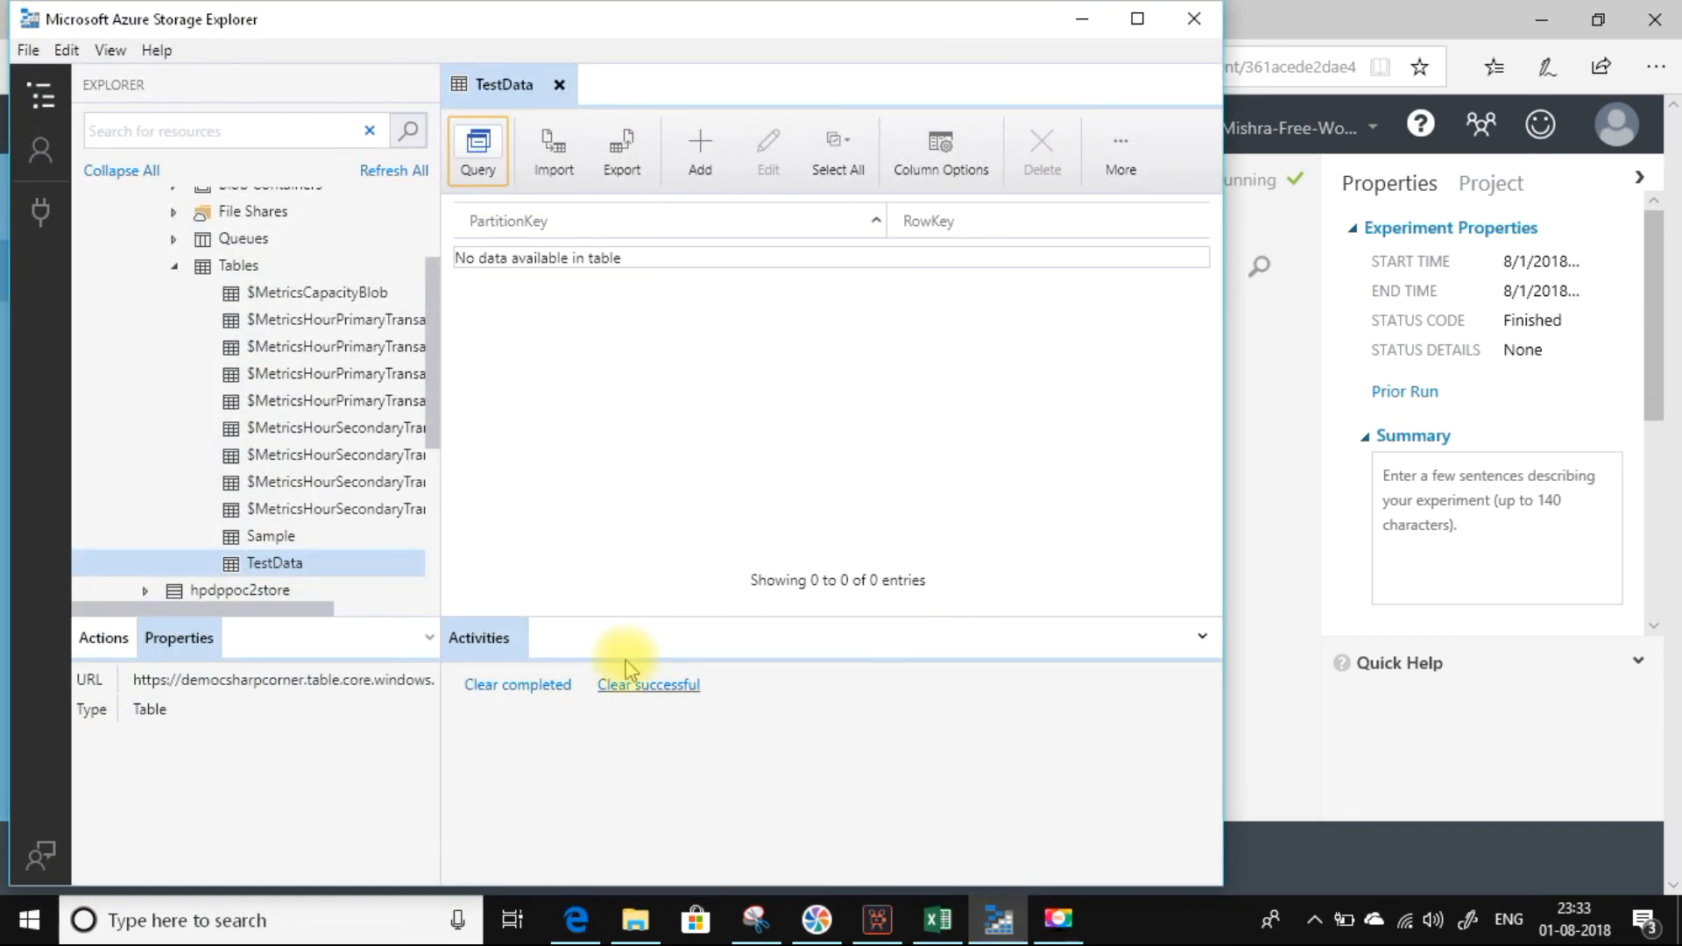
{"action": "left_click", "coordinate": [301, 563]}
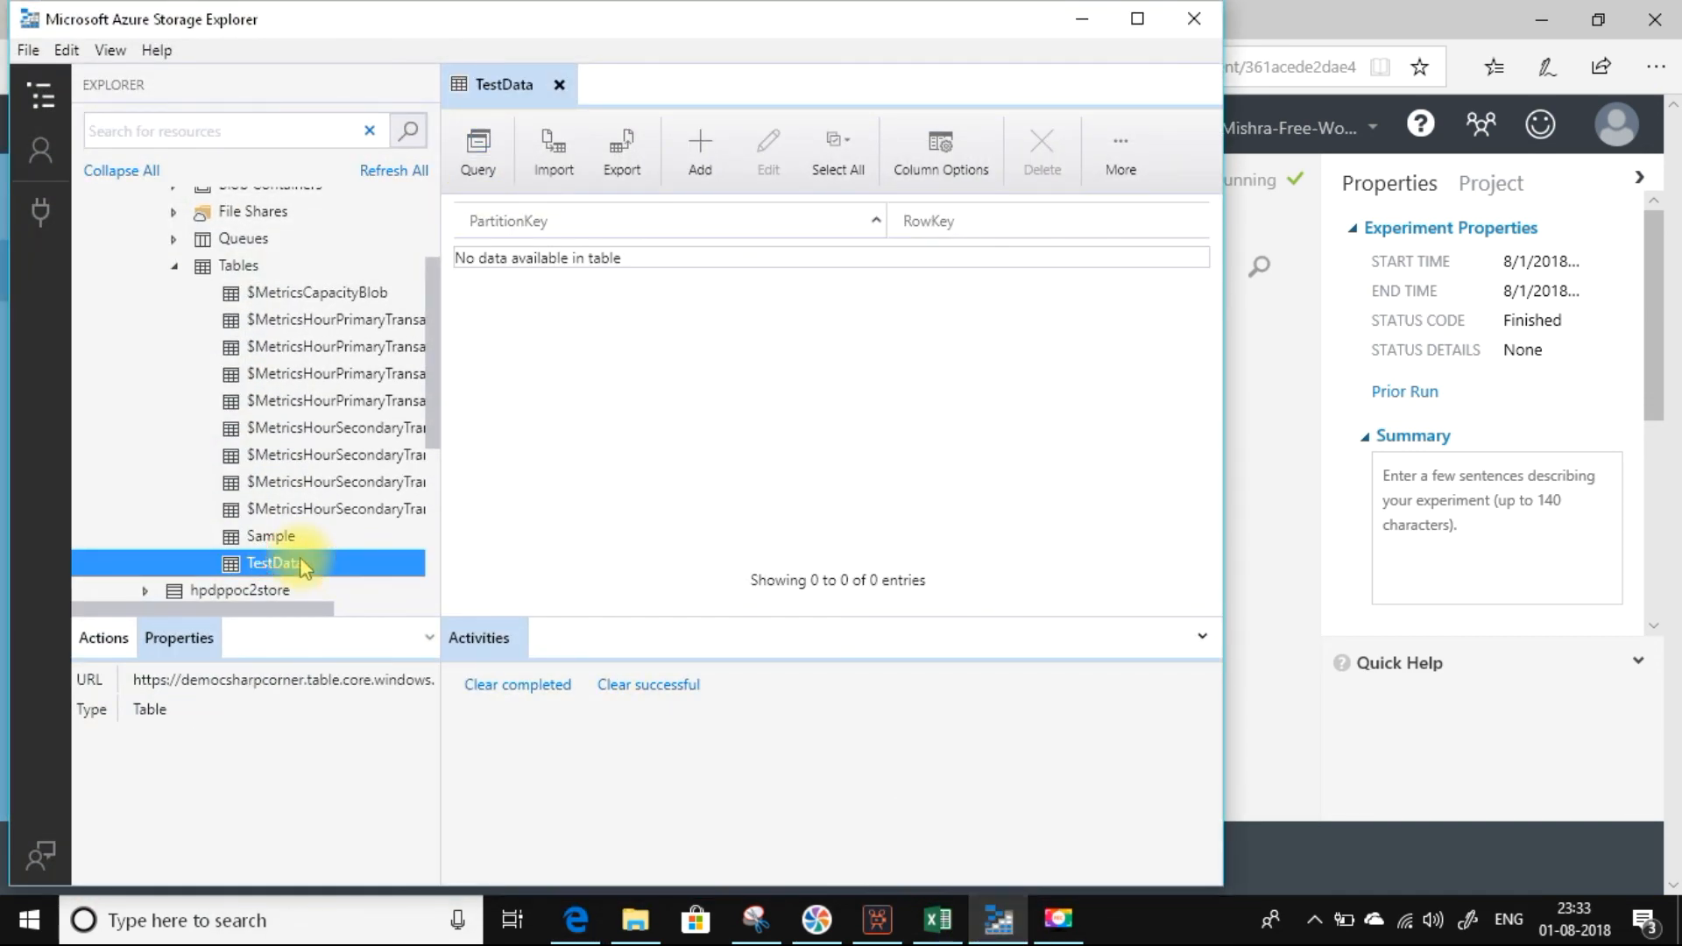
{"action": "left_click", "coordinate": [1120, 162]}
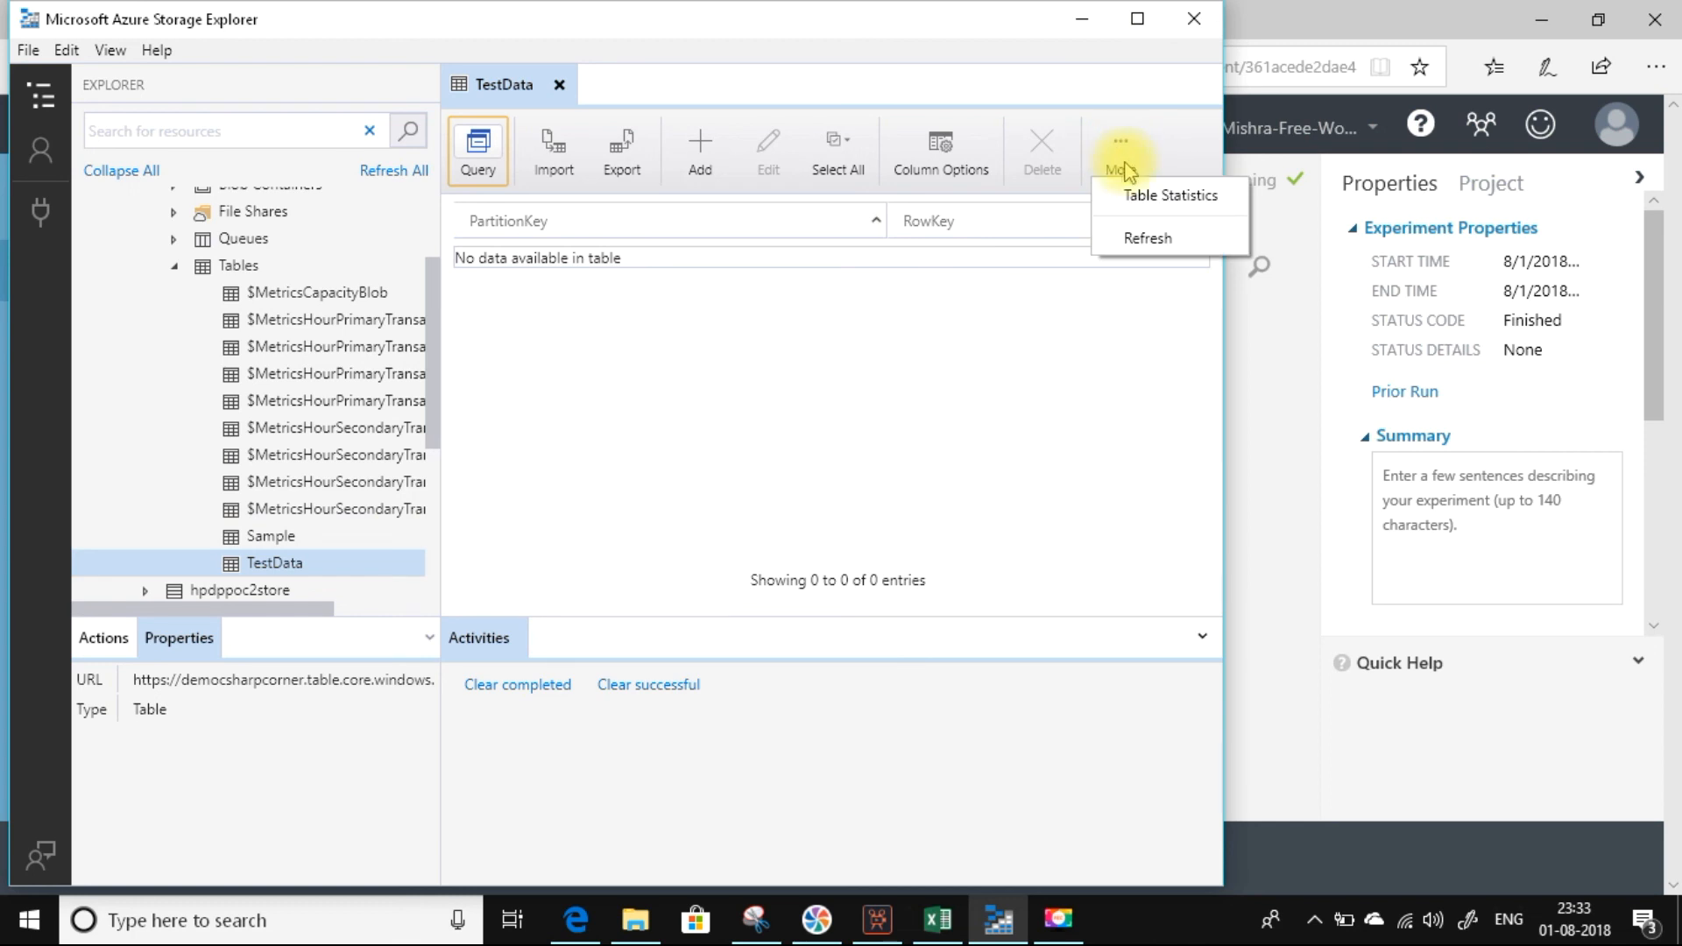
{"action": "left_click", "coordinate": [1142, 233]}
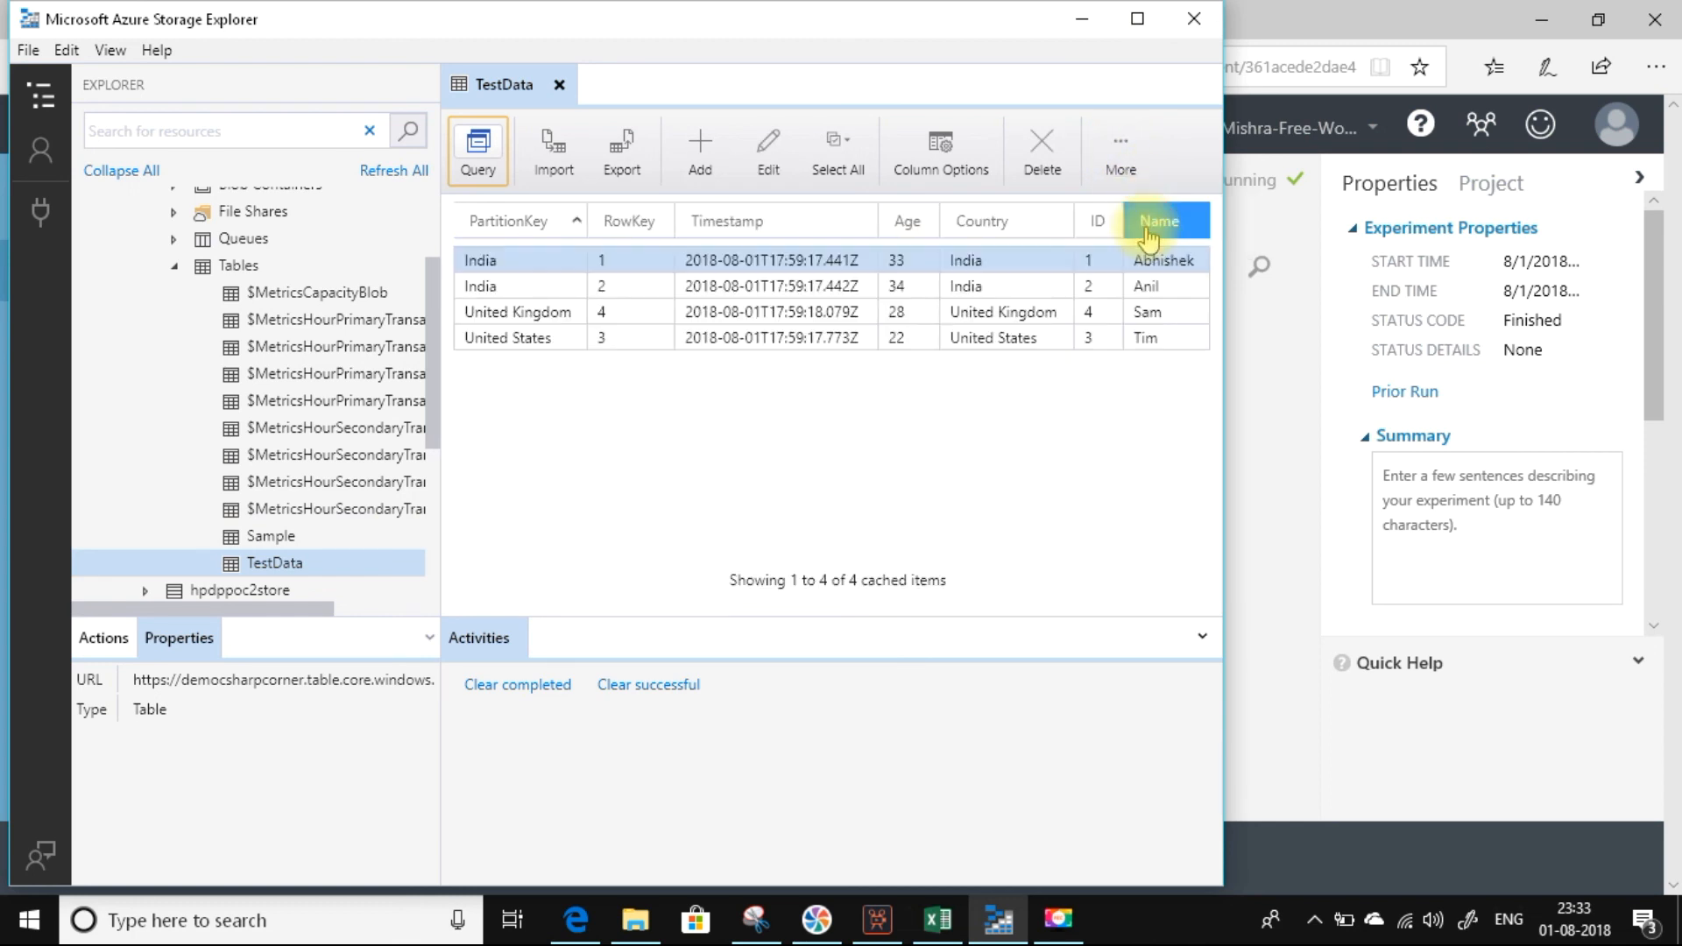
{"action": "left_click", "coordinate": [638, 445]}
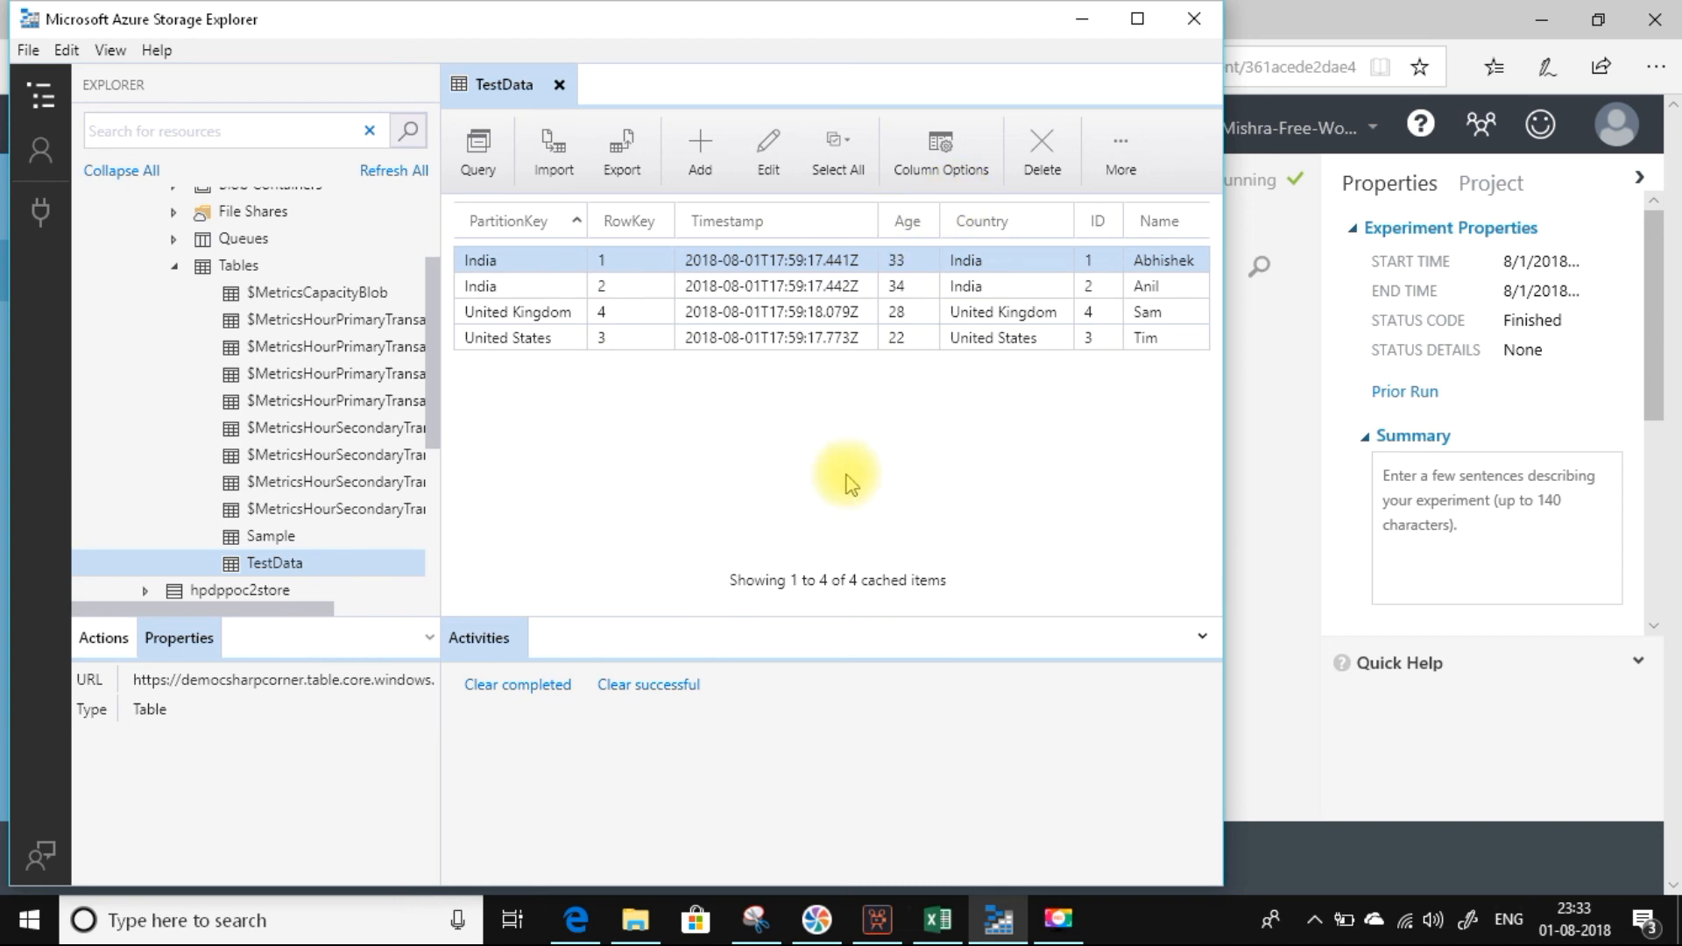
{"action": "left_click", "coordinate": [915, 337], "text": "ctrl"}
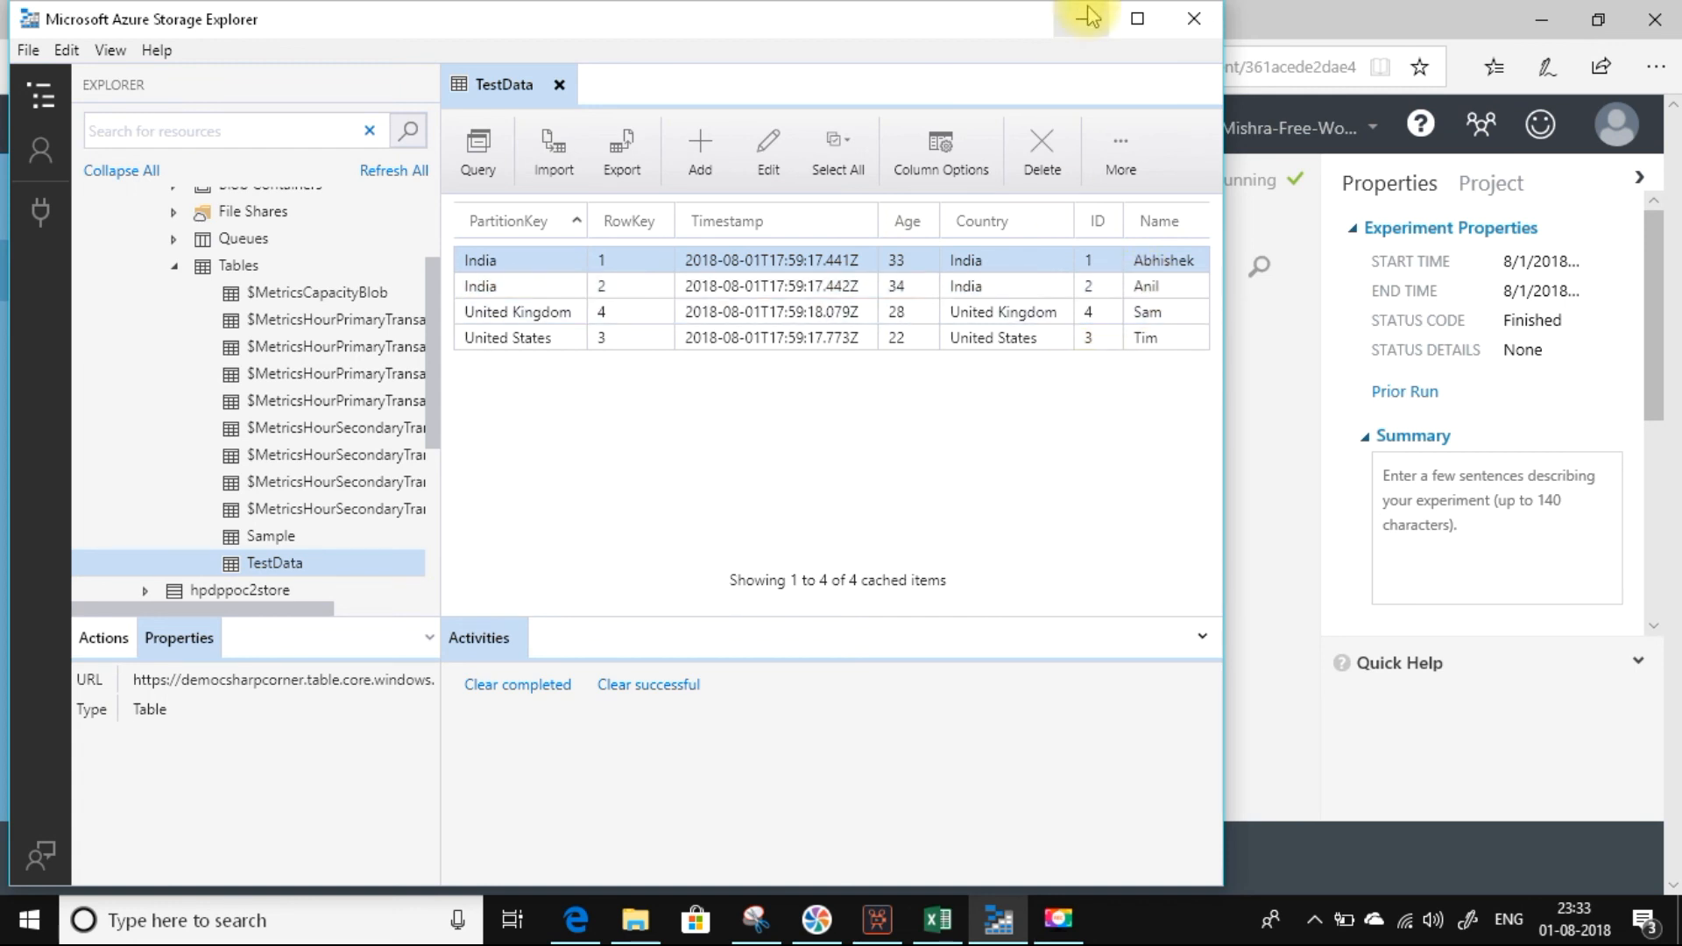
Return to the experiment in Azure ML Studio and review the Export Data module's Azure table destination columns.
{"action": "left_click", "coordinate": [570, 924]}
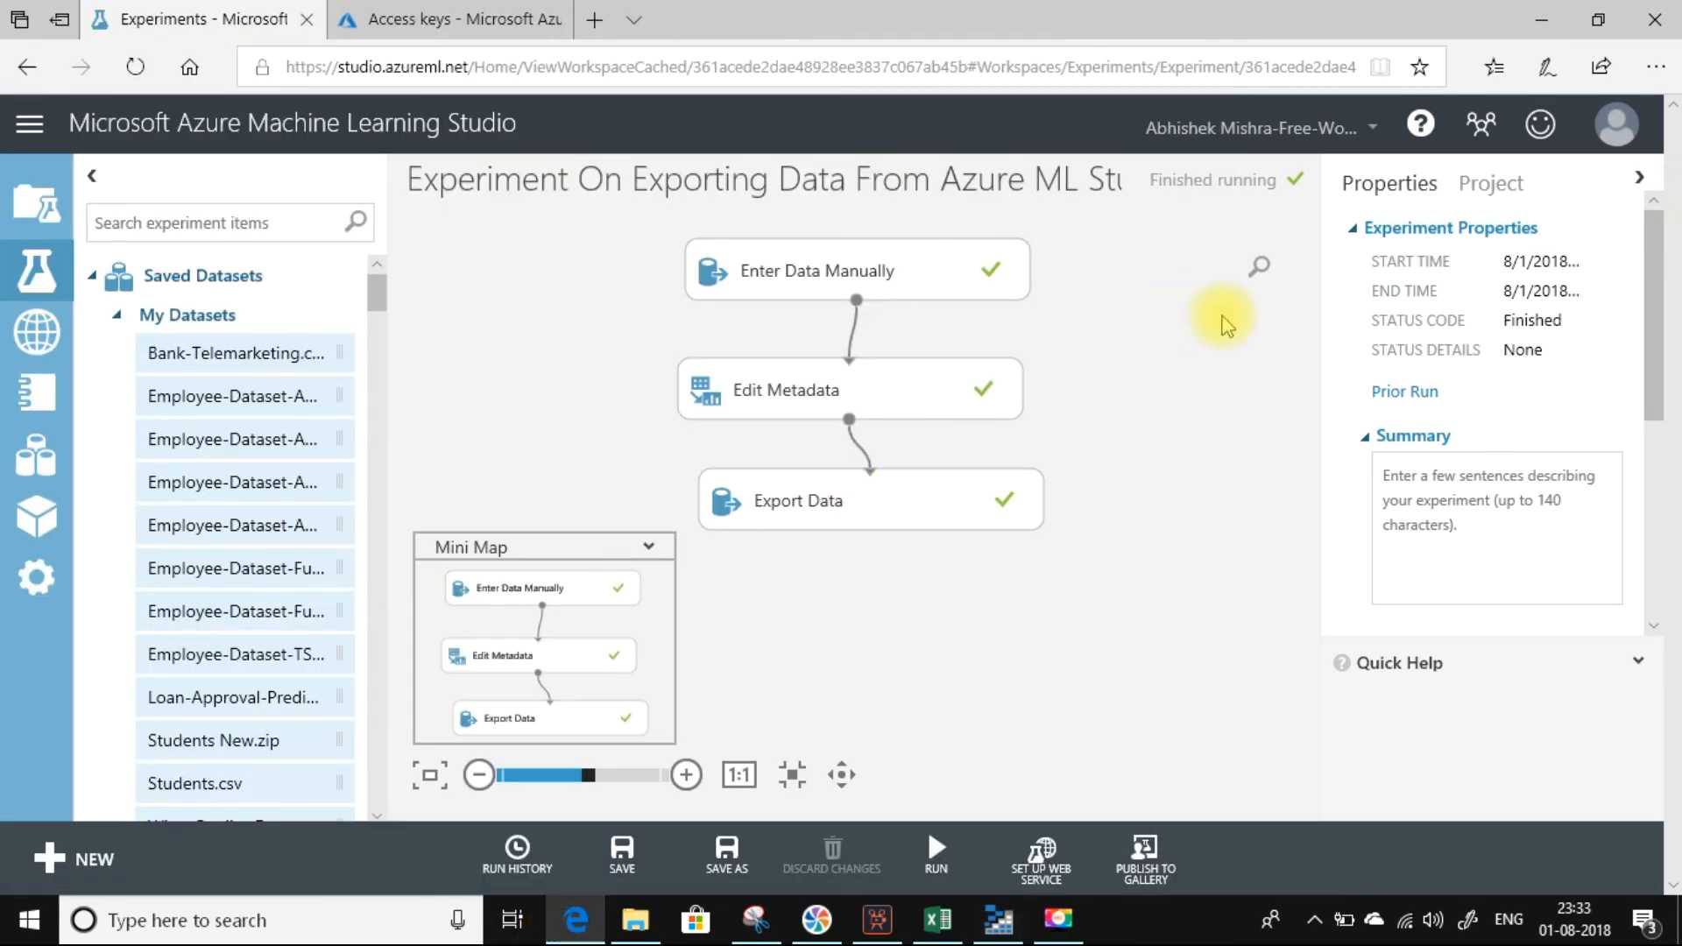
{"action": "left_click", "coordinate": [848, 497]}
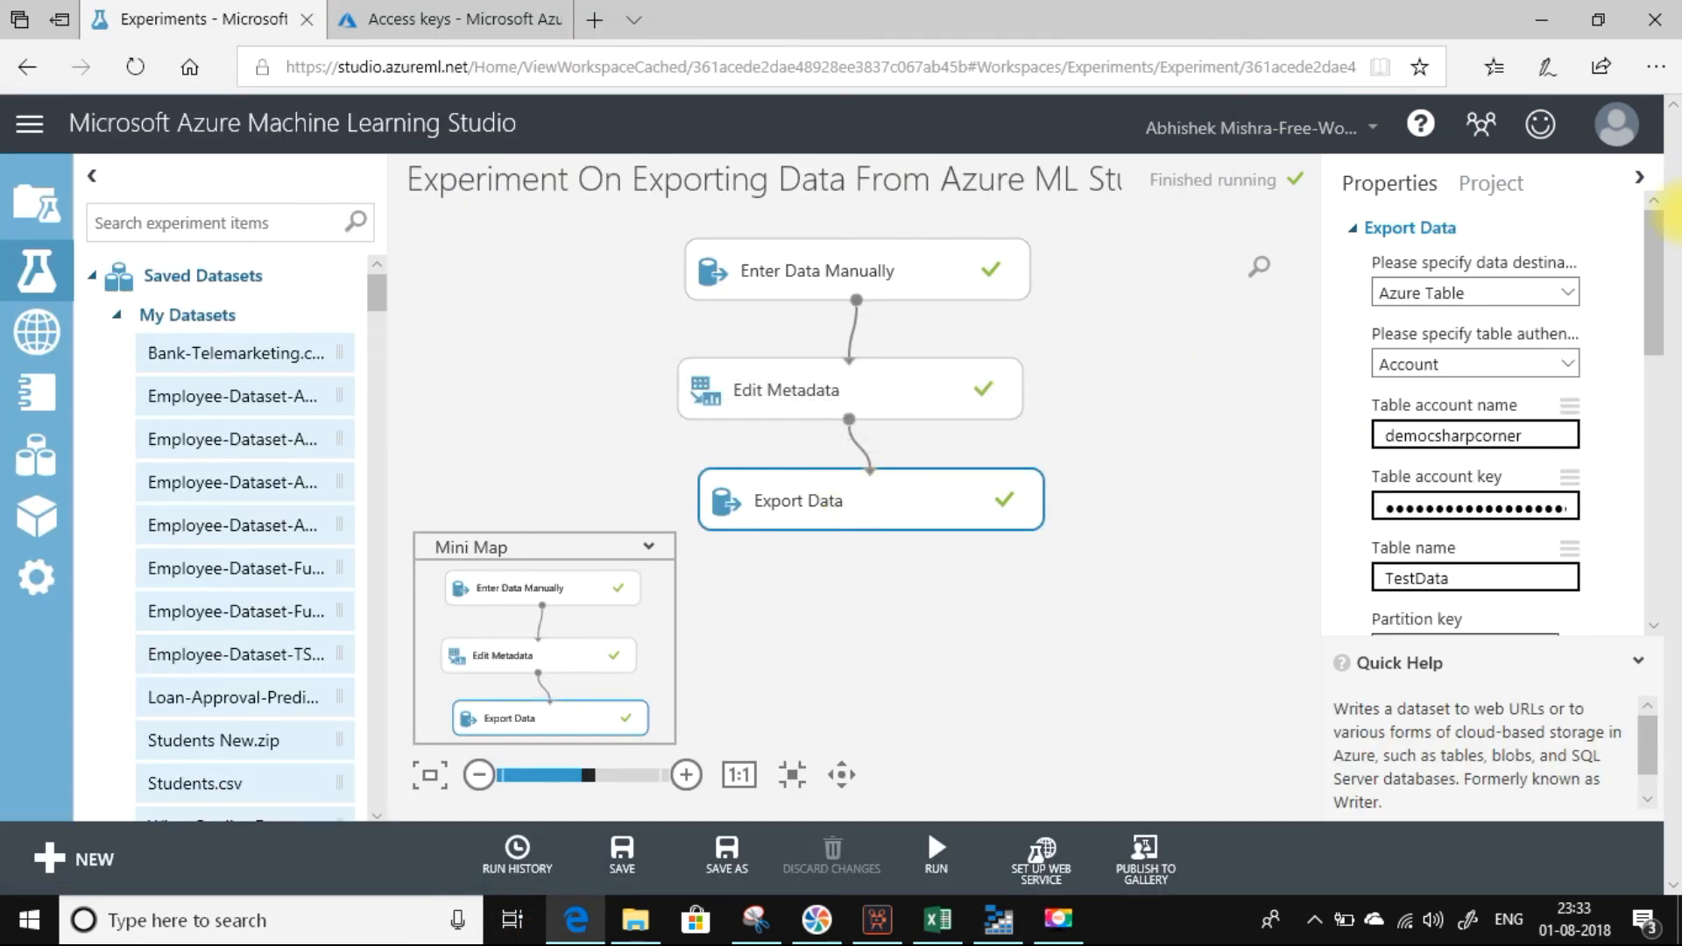
{"action": "left_click_drag", "start_coordinate": [1658, 232], "coordinate": [1661, 439]}
{"action": "left_click", "coordinate": [1502, 523]}
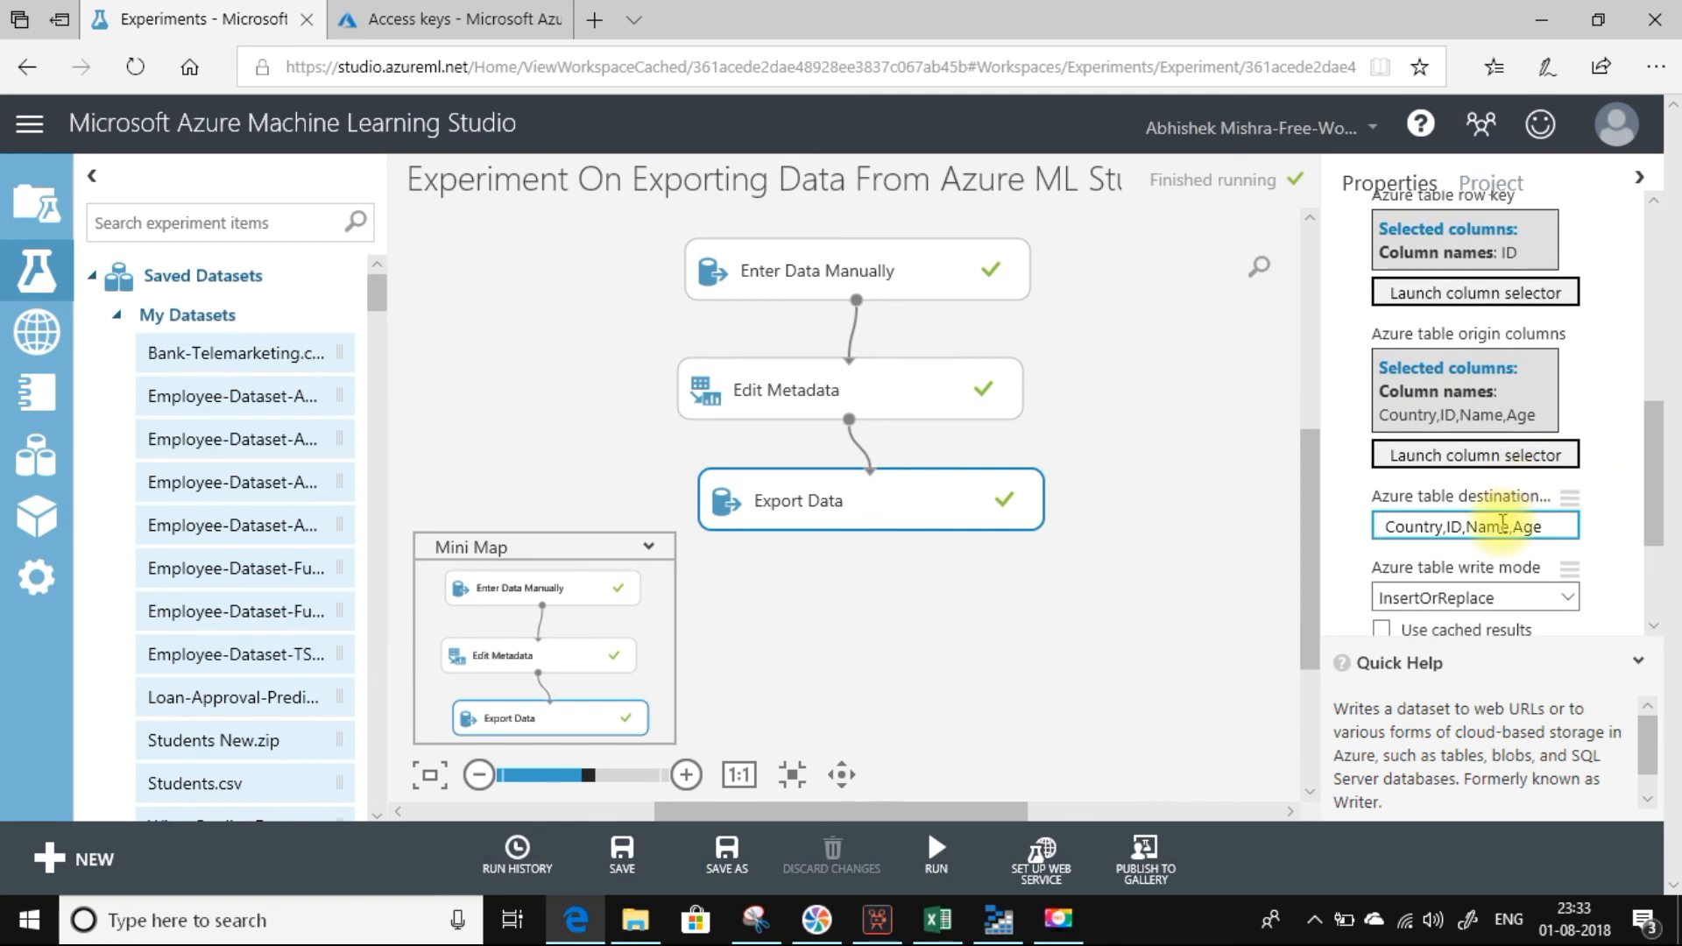
{"action": "left_click_drag", "start_coordinate": [1385, 526], "coordinate": [1560, 523]}
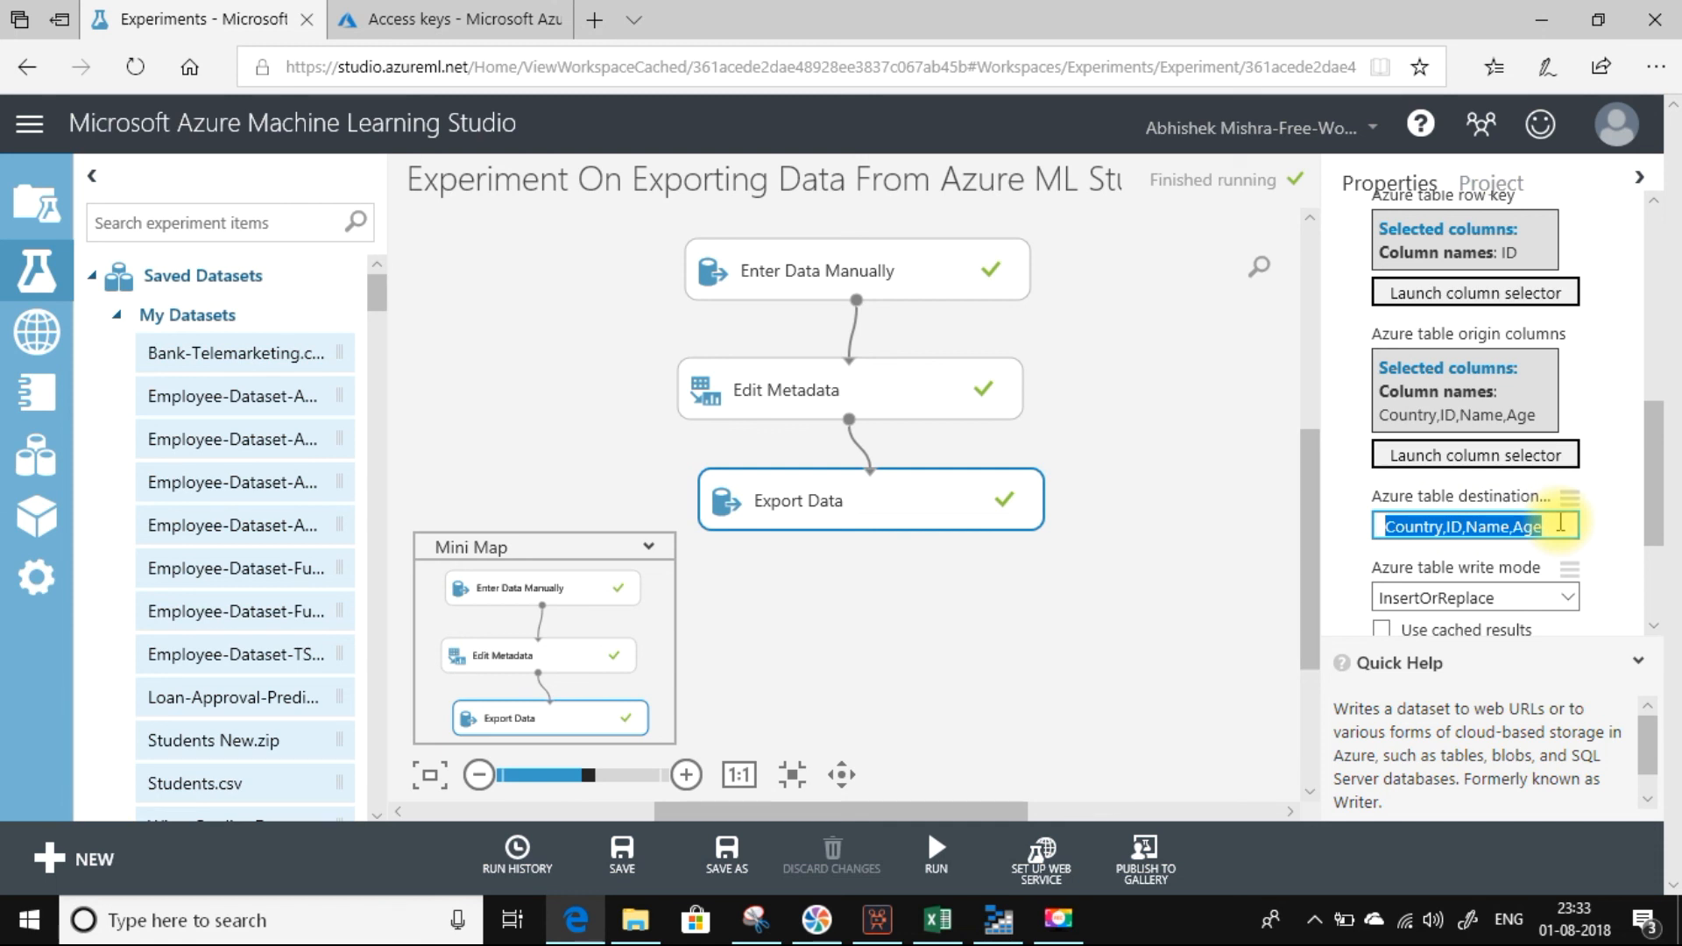